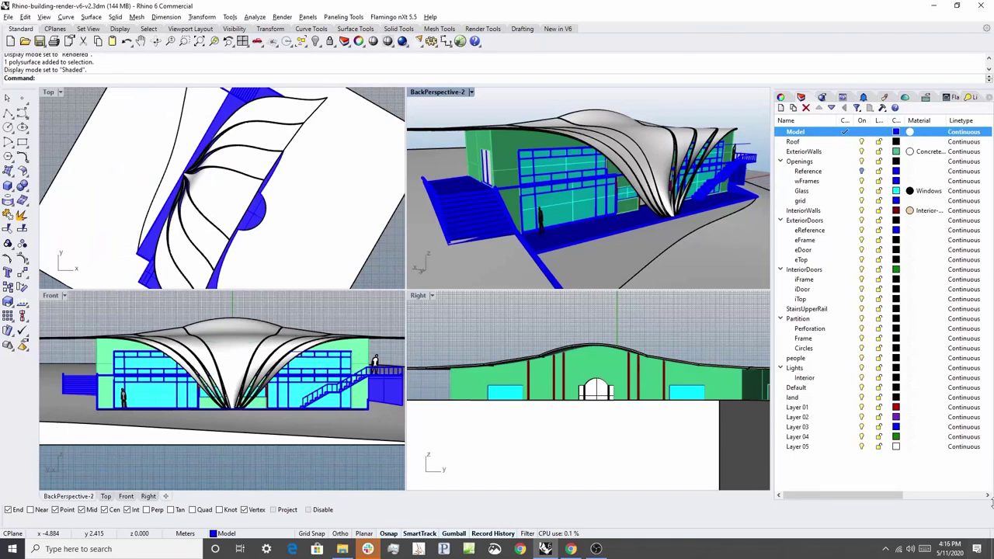
Maximize the BackPerspective-2 viewport so the building's glazed front facade fills the workspace
{"action": "right_click_drag", "start_coordinate": [577, 264], "coordinate": [598, 215]}
{"action": "scroll", "coordinate": [598, 216], "scroll_direction": "up", "scroll_amount": 2}
{"action": "scroll", "coordinate": [600, 215], "scroll_direction": "down", "scroll_amount": 2}
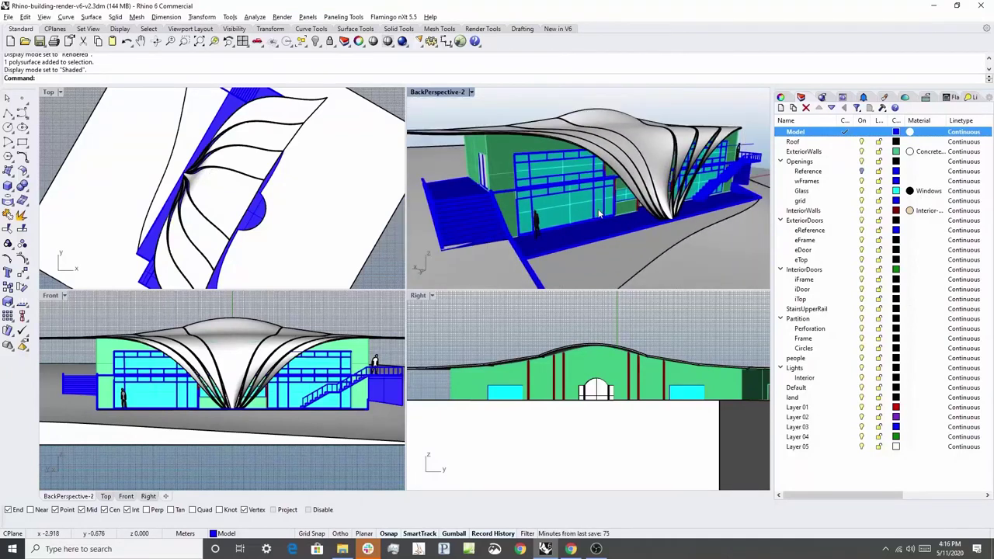
{"action": "double_click", "coordinate": [449, 97]}
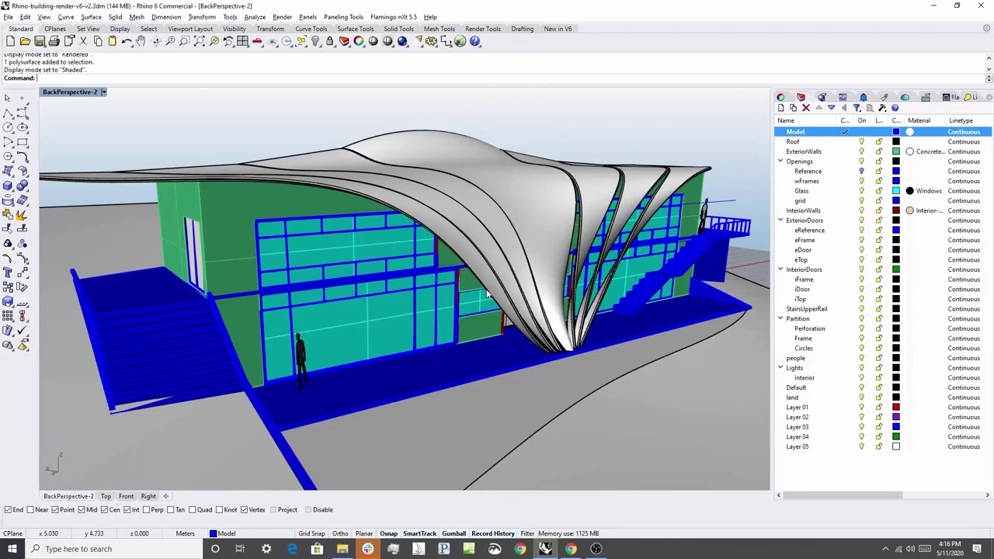
{"action": "scroll", "coordinate": [497, 295], "scroll_direction": "up", "scroll_amount": 2}
{"action": "scroll", "coordinate": [500, 295], "scroll_direction": "up", "scroll_amount": 1}
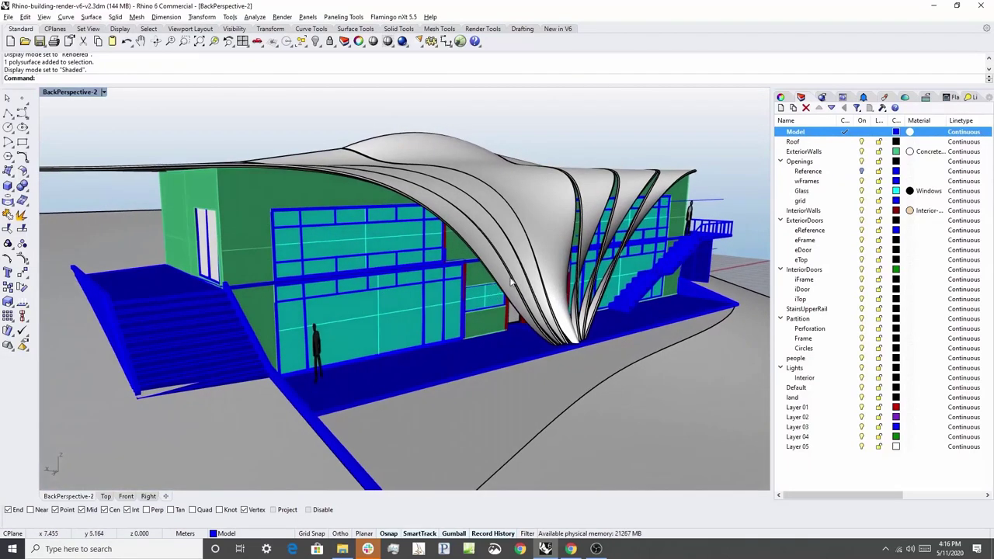
Show the model's material list and set the perspective viewport's display mode to Rendered
{"action": "left_click", "coordinate": [884, 98]}
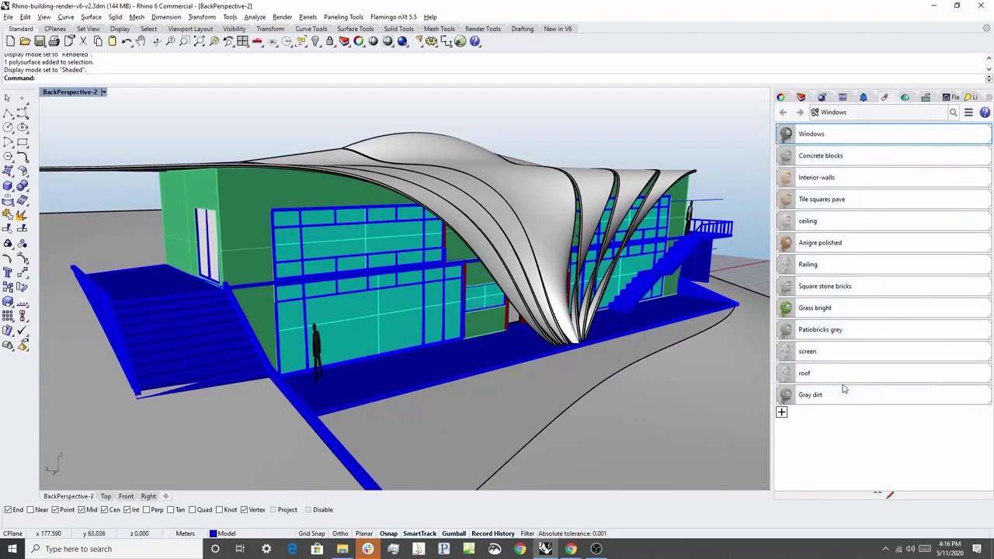
{"action": "left_click", "coordinate": [104, 92]}
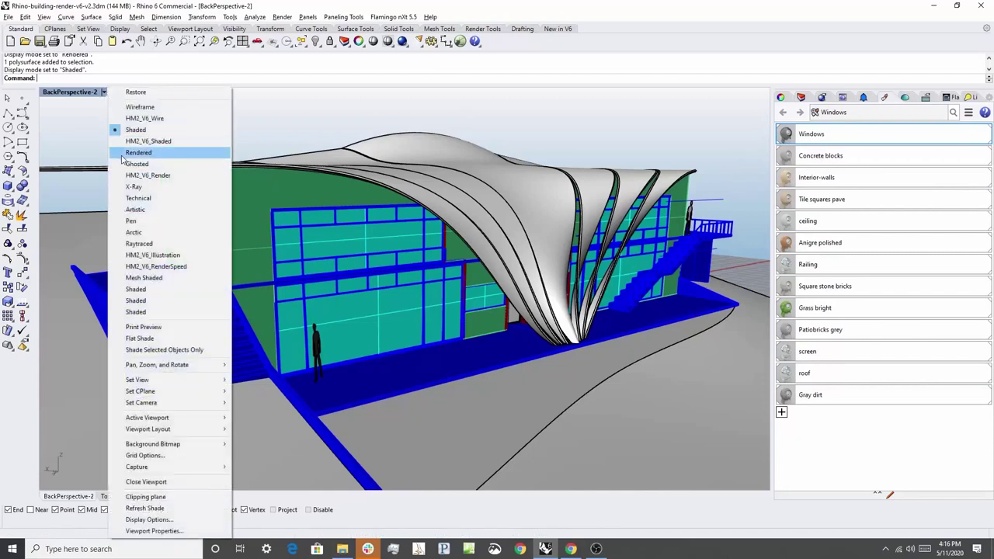
{"action": "left_click", "coordinate": [139, 152]}
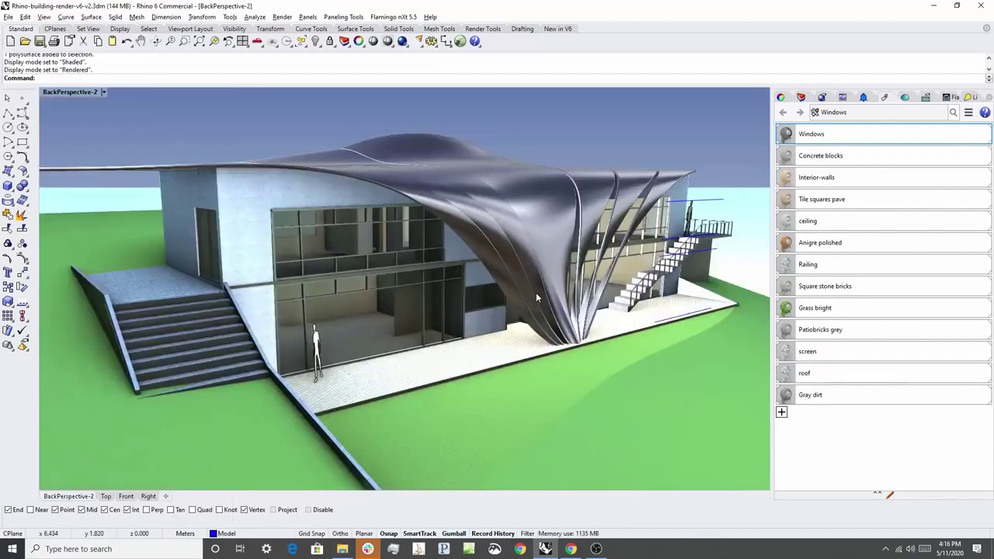
{"action": "mouse_move", "coordinate": [497, 293]}
{"action": "right_mouse_down"}
{"action": "mouse_move", "coordinate": [459, 284]}
{"action": "mouse_move", "coordinate": [485, 288]}
{"action": "right_mouse_up"}
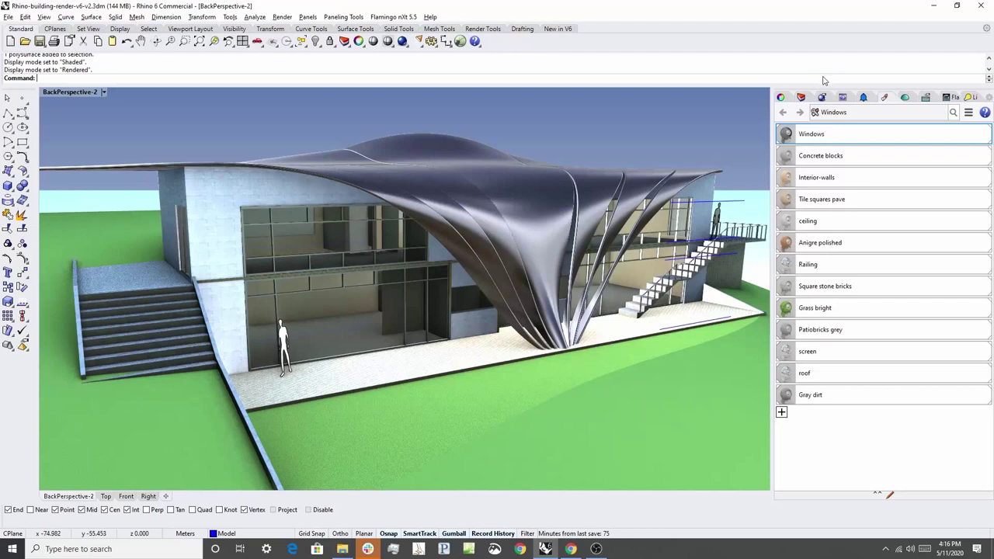
Bring the layer list back up and examine the layers and their assigned materials
{"action": "left_click", "coordinate": [801, 97]}
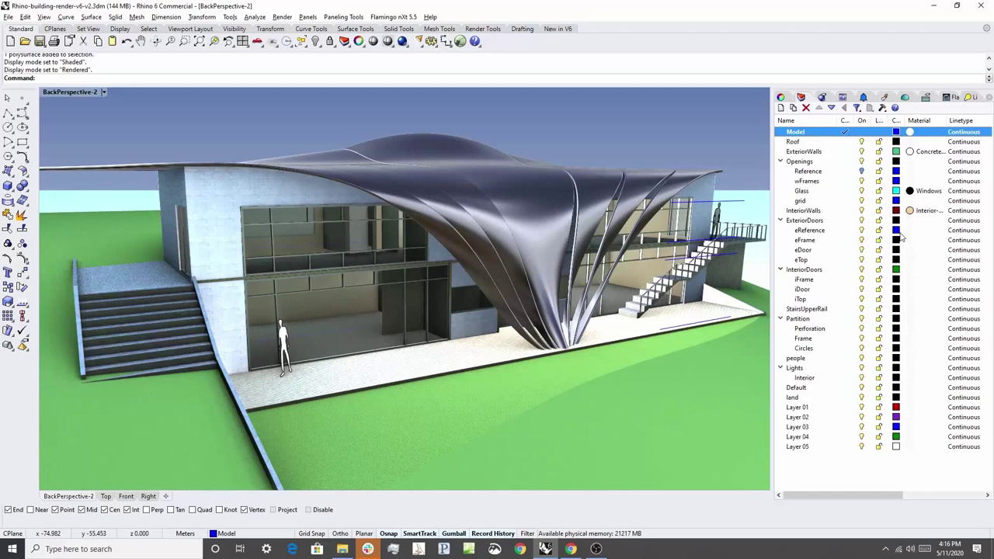
{"action": "left_click", "coordinate": [899, 231]}
{"action": "right_click", "coordinate": [886, 223]}
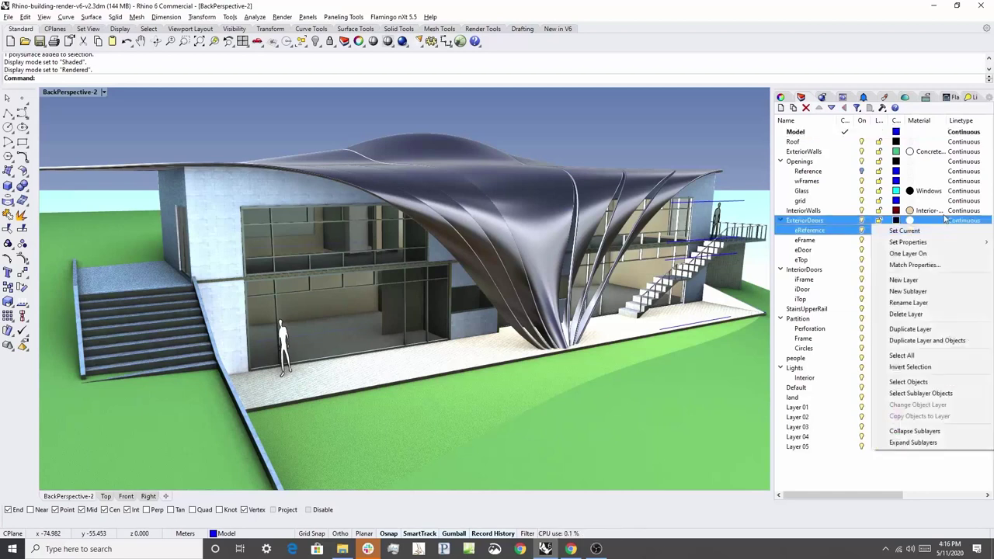
{"action": "left_click", "coordinate": [836, 74]}
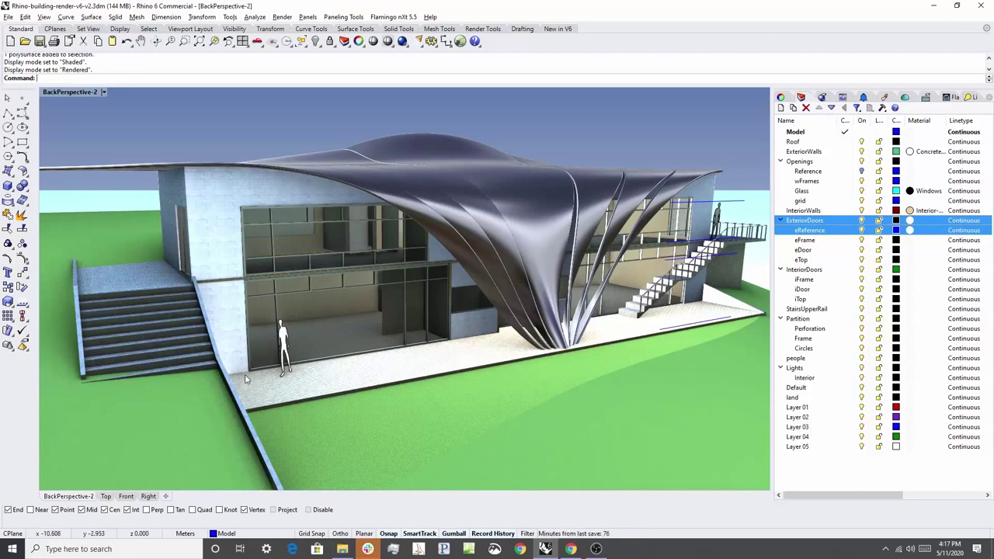
{"action": "scroll", "coordinate": [245, 380], "scroll_direction": "up", "scroll_amount": 3}
{"action": "scroll", "coordinate": [245, 381], "scroll_direction": "down", "scroll_amount": 3}
{"action": "scroll", "coordinate": [358, 391], "scroll_direction": "up", "scroll_amount": 2}
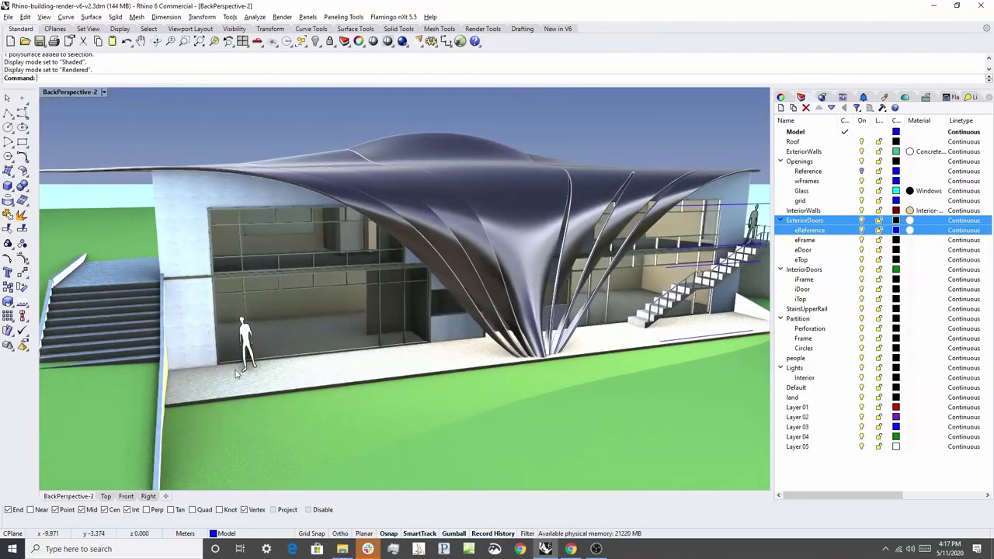
{"action": "scroll", "coordinate": [237, 373], "scroll_direction": "up", "scroll_amount": 4}
{"action": "scroll", "coordinate": [237, 372], "scroll_direction": "down", "scroll_amount": 2}
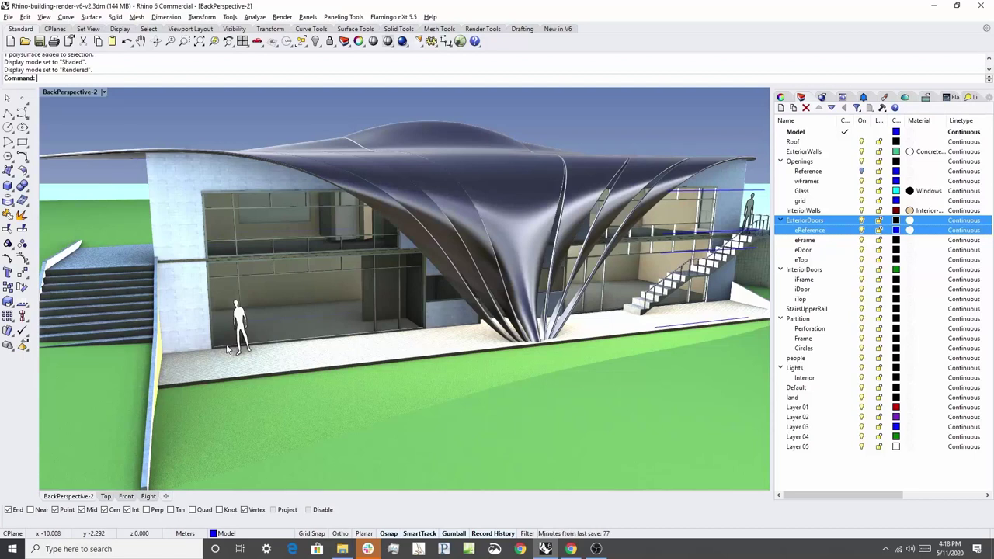
{"action": "mouse_move", "coordinate": [227, 348]}
{"action": "right_mouse_down"}
{"action": "mouse_move", "coordinate": [250, 354]}
{"action": "mouse_move", "coordinate": [241, 354]}
{"action": "right_mouse_up"}
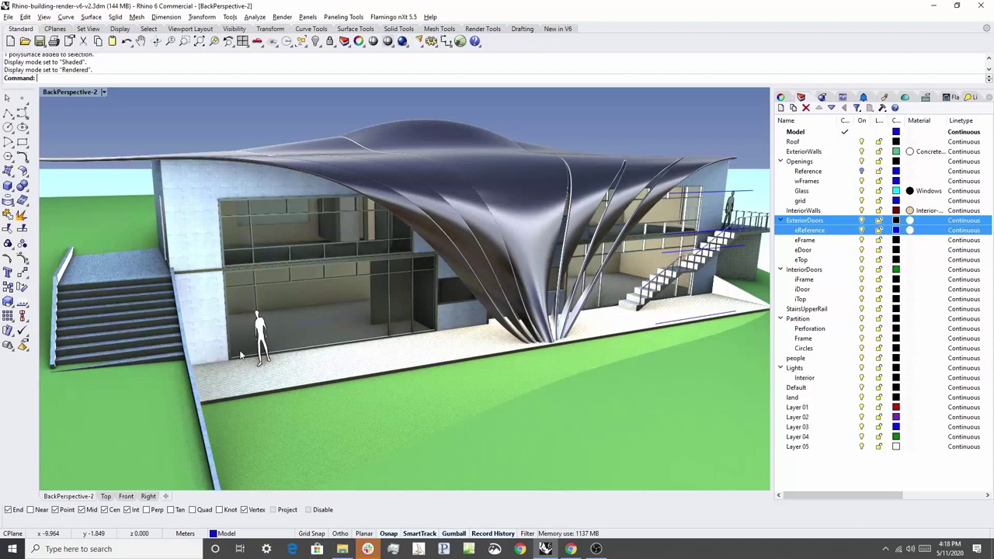
Select the ground-floor window's glass polysurface to inspect it, and clear the selection
{"action": "right_click_drag", "start_coordinate": [266, 364], "coordinate": [311, 353]}
{"action": "scroll", "coordinate": [464, 304], "scroll_direction": "up", "scroll_amount": 5}
{"action": "left_click", "coordinate": [438, 307]}
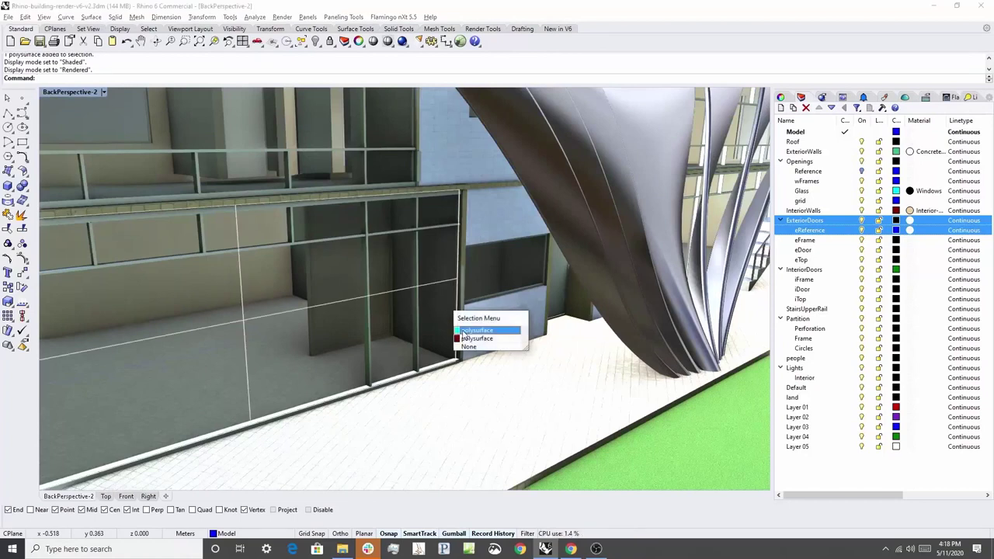
{"action": "left_click", "coordinate": [462, 330]}
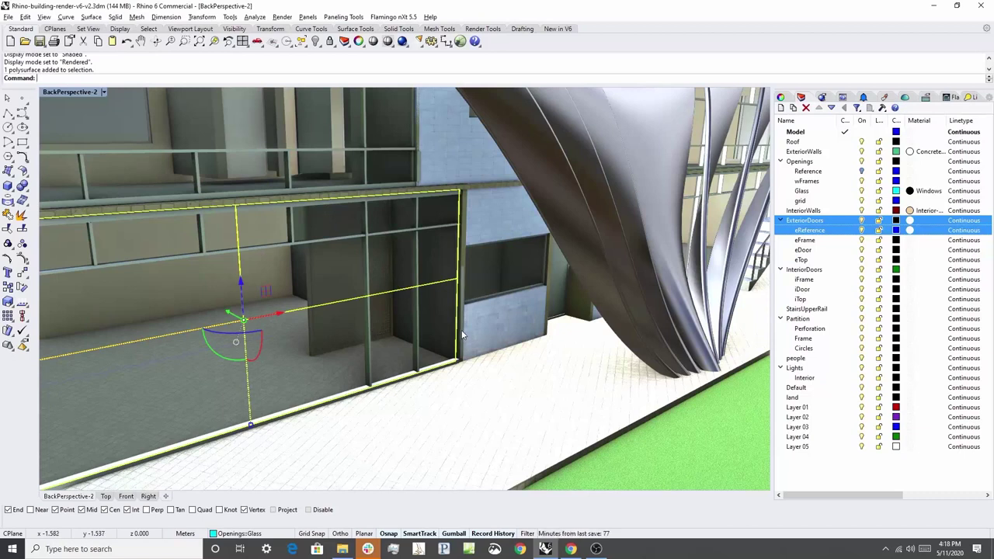
{"action": "scroll", "coordinate": [462, 336], "scroll_direction": "down", "scroll_amount": 5}
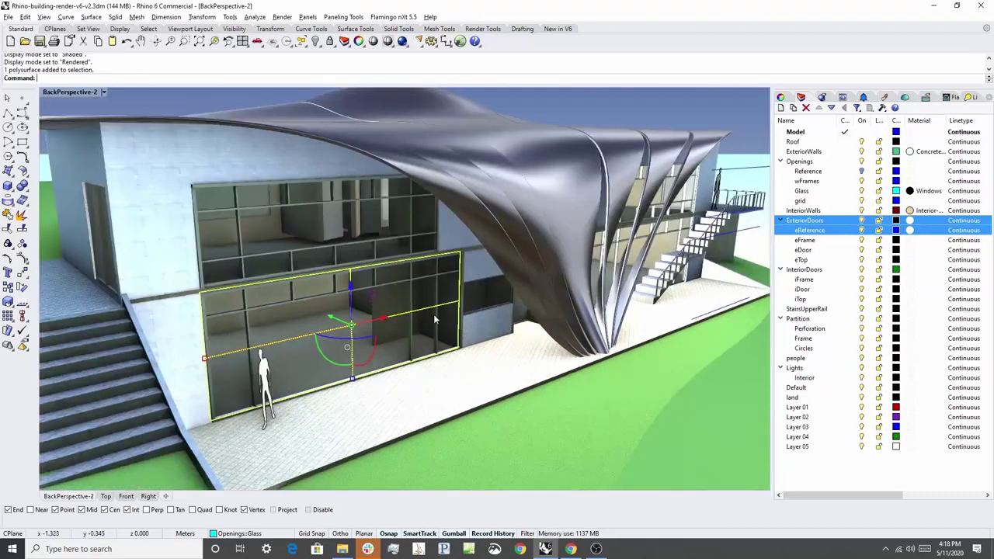
{"action": "left_click", "coordinate": [474, 422]}
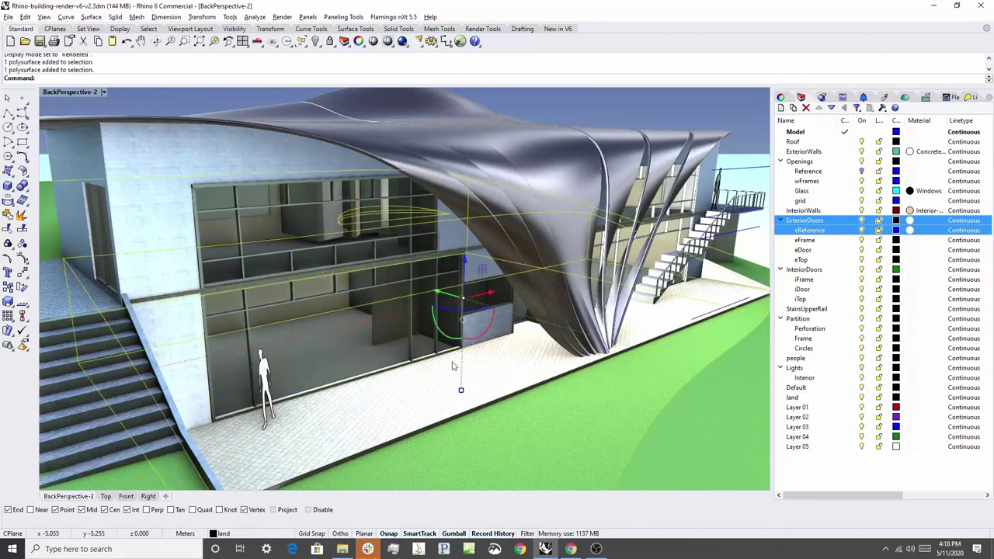
{"action": "left_click", "coordinate": [523, 109]}
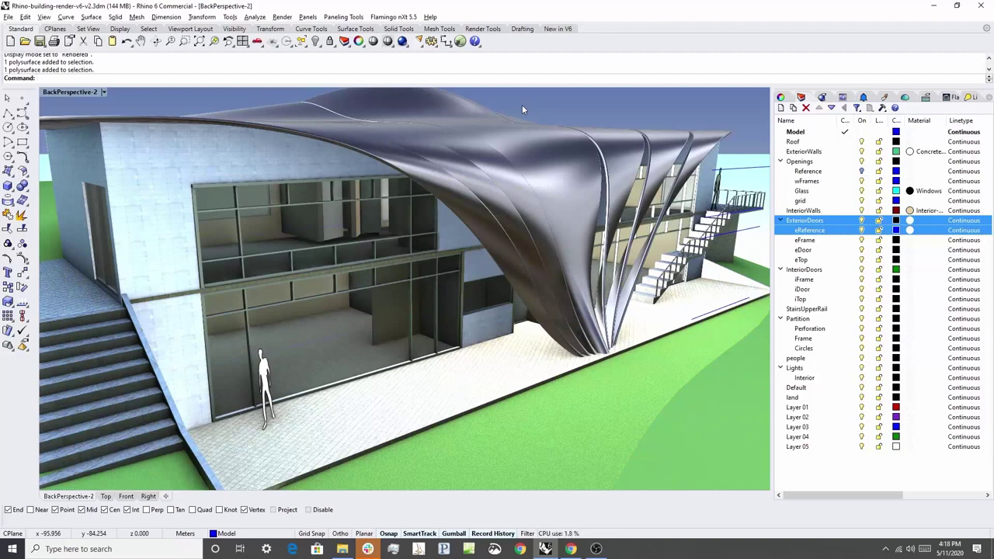
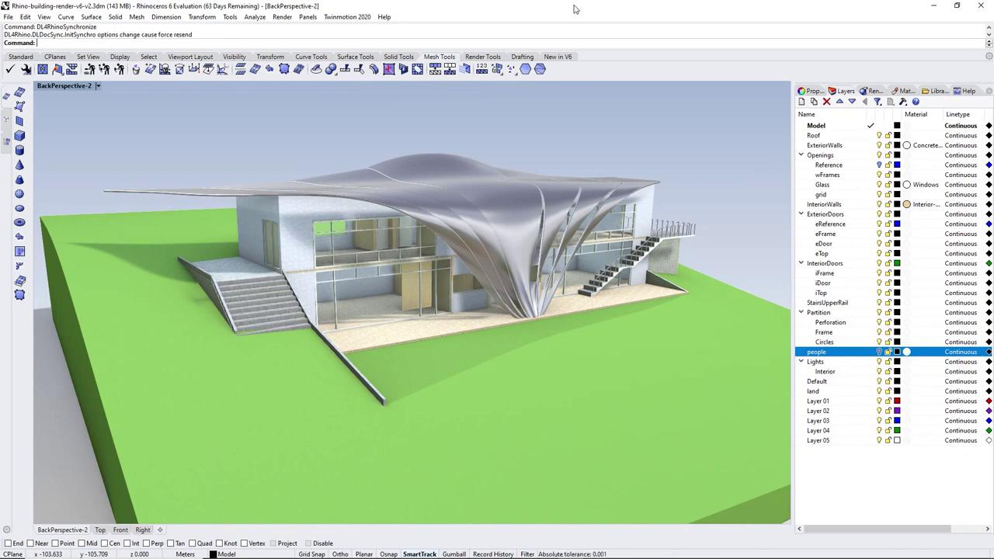
Launch Epic Games Launcher from the system search and go to its Twinmotion page
{"action": "mouse_move", "coordinate": [572, 553]}
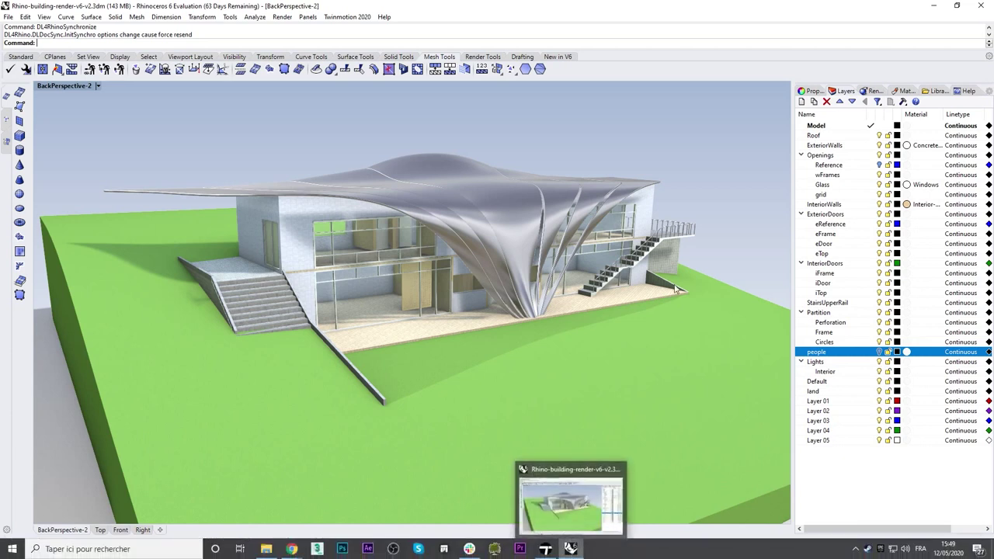
{"action": "key", "text": "super"}
{"action": "type", "text": "ecpi"}
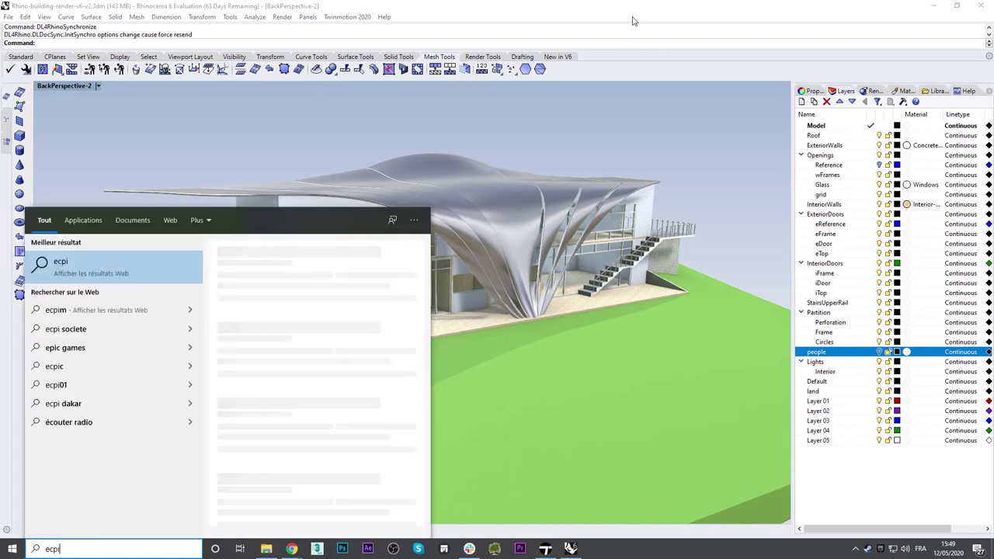
{"action": "key", "text": "BackSpace"}
{"action": "type", "text": "pic"}
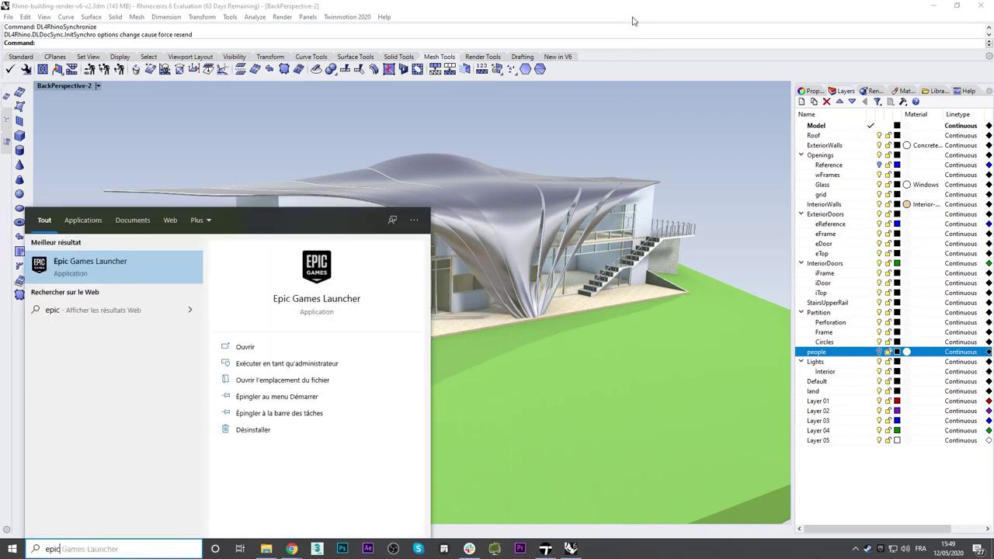
{"action": "key", "text": "Return"}
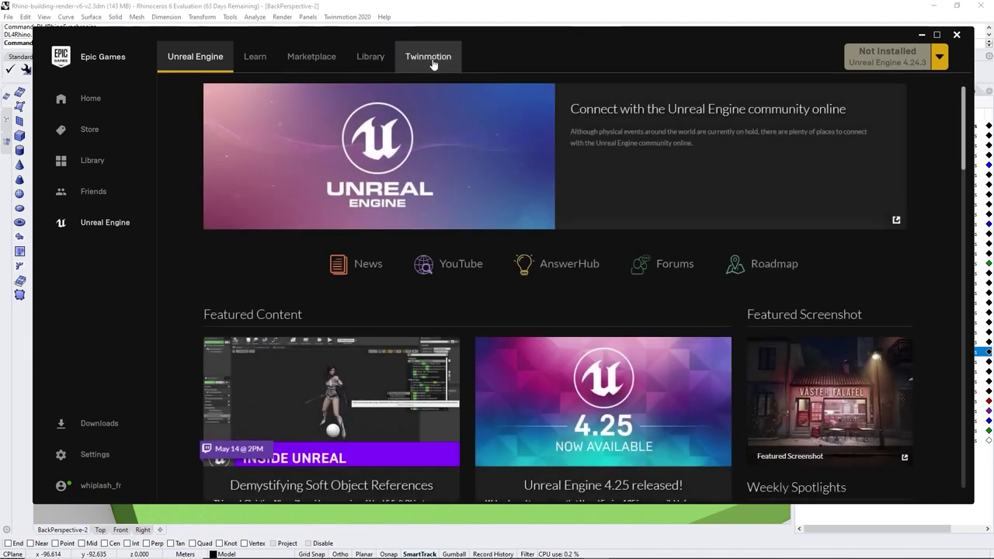
{"action": "left_click", "coordinate": [436, 59]}
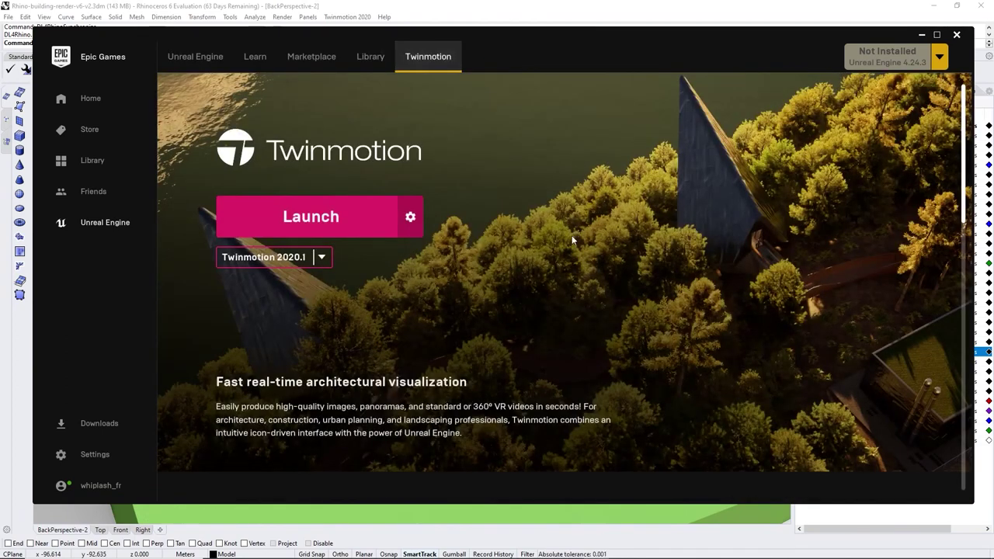
Open the Twinmotion plugins download page in the browser and check the versions offered for Direct Link for Rhino
{"action": "scroll", "coordinate": [573, 238], "scroll_direction": "down", "scroll_amount": 4}
{"action": "scroll", "coordinate": [572, 239], "scroll_direction": "down", "scroll_amount": 5}
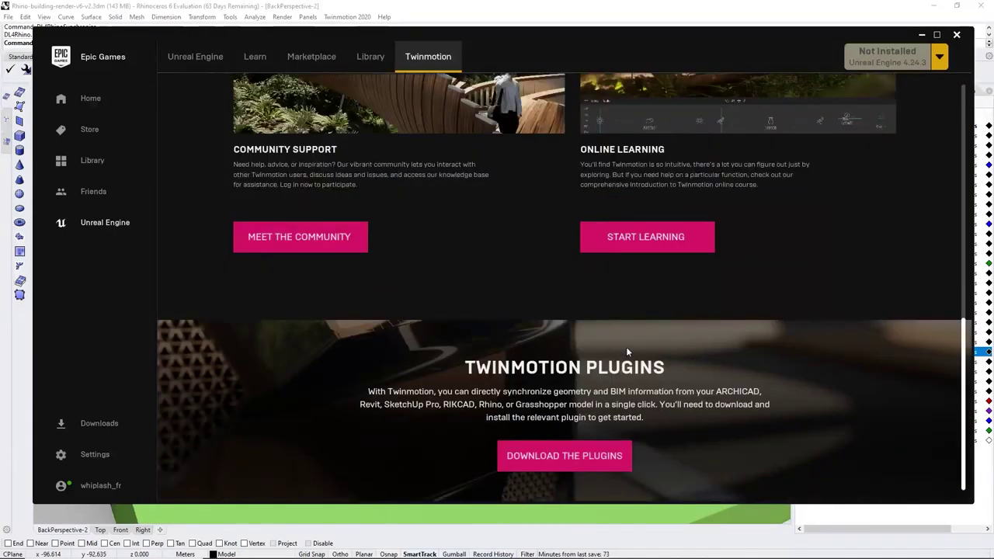
{"action": "left_click", "coordinate": [587, 459]}
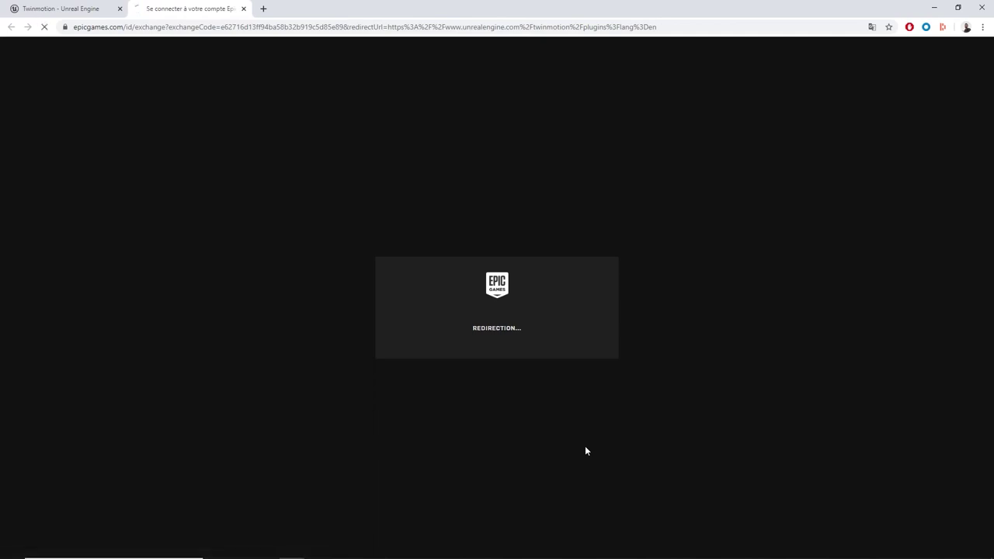
{"action": "scroll", "coordinate": [586, 450], "scroll_direction": "down", "scroll_amount": 8}
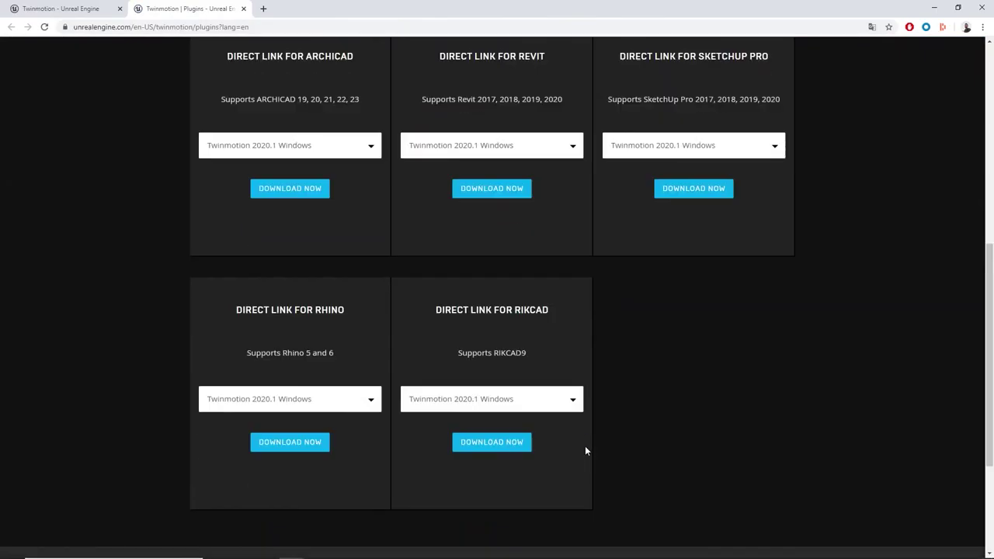
{"action": "scroll", "coordinate": [587, 450], "scroll_direction": "up", "scroll_amount": 2}
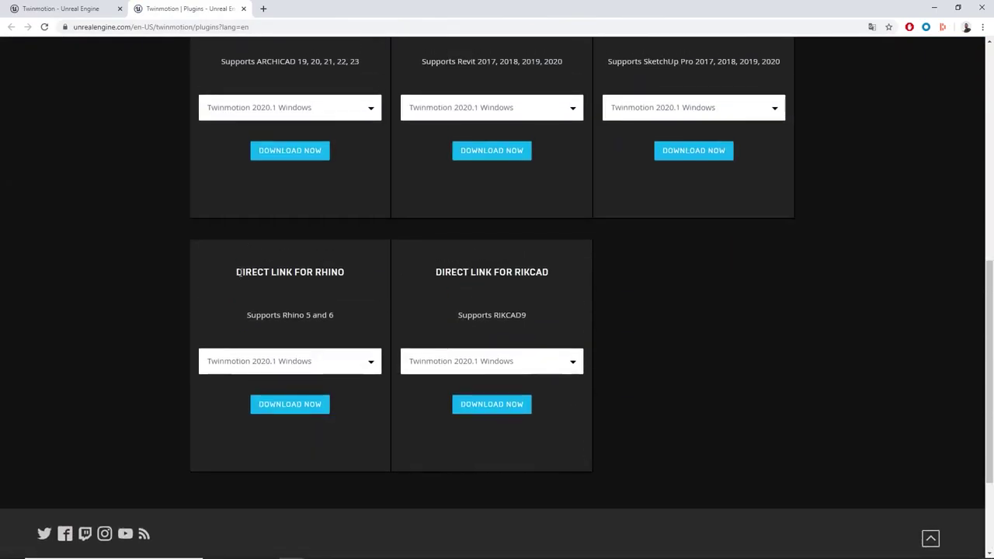
{"action": "left_click", "coordinate": [347, 365]}
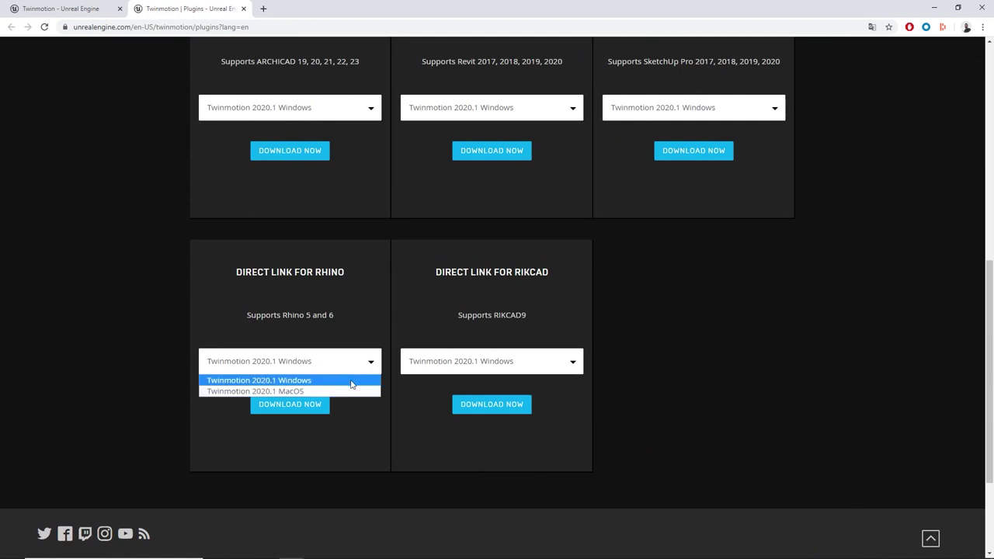
{"action": "left_click", "coordinate": [366, 436]}
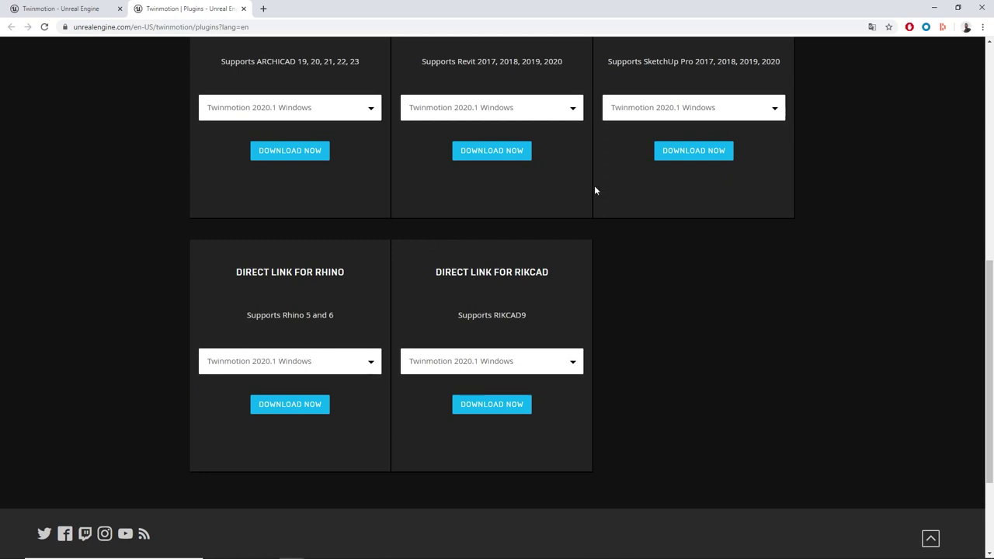
Switch back to Rhino and keep the Twinmotion Direct Link merge option at Merge by material (best performances), accepting the options
{"action": "left_click", "coordinate": [934, 7]}
{"action": "left_click", "coordinate": [548, 9]}
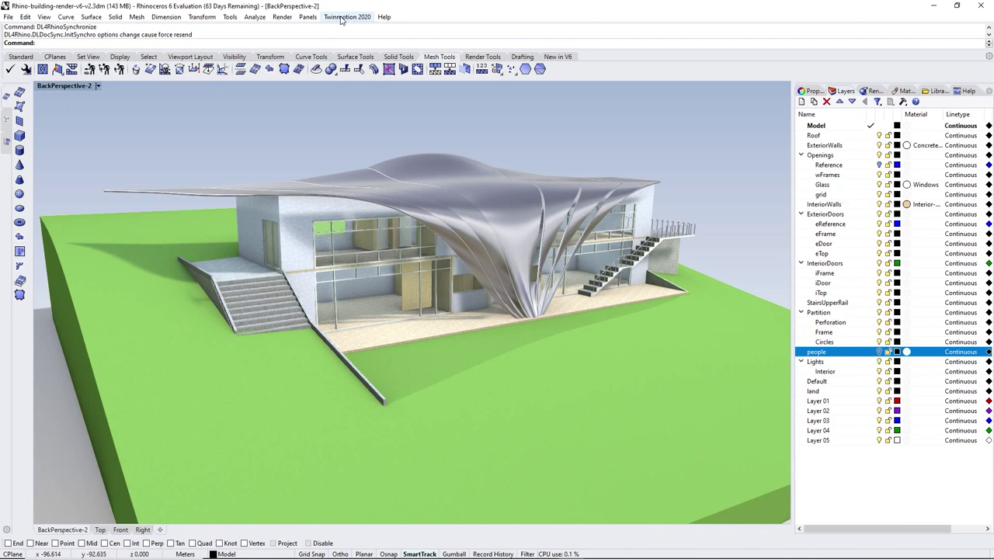
{"action": "left_click", "coordinate": [338, 18]}
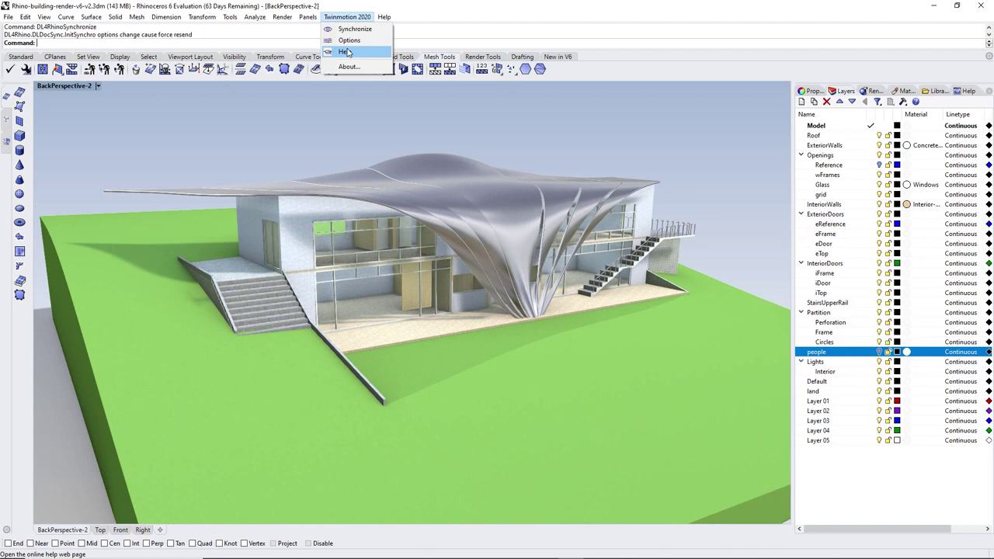
{"action": "left_click", "coordinate": [348, 40]}
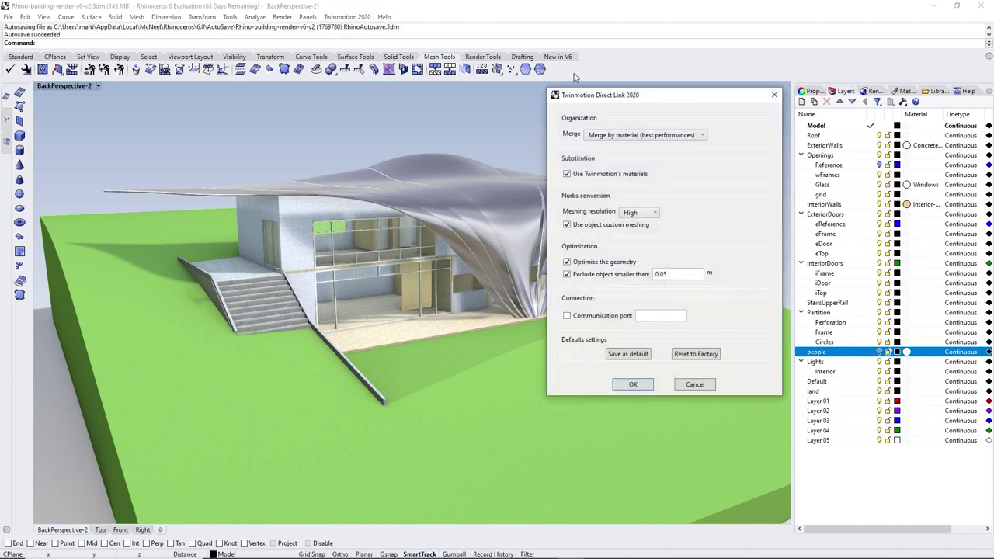
{"action": "mouse_move", "coordinate": [666, 96]}
{"action": "left_mouse_down"}
{"action": "mouse_move", "coordinate": [585, 97]}
{"action": "mouse_move", "coordinate": [652, 96]}
{"action": "left_mouse_up"}
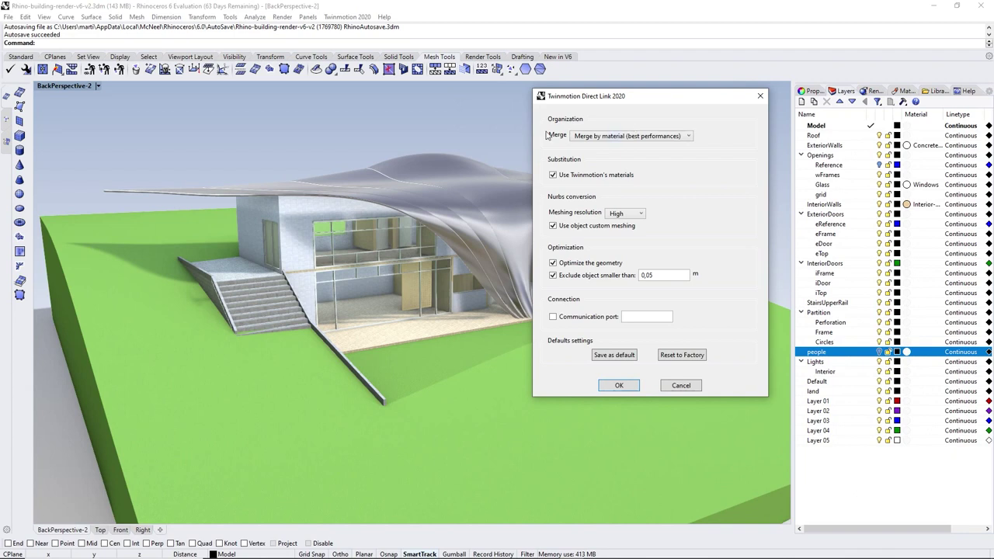
{"action": "left_click", "coordinate": [650, 138]}
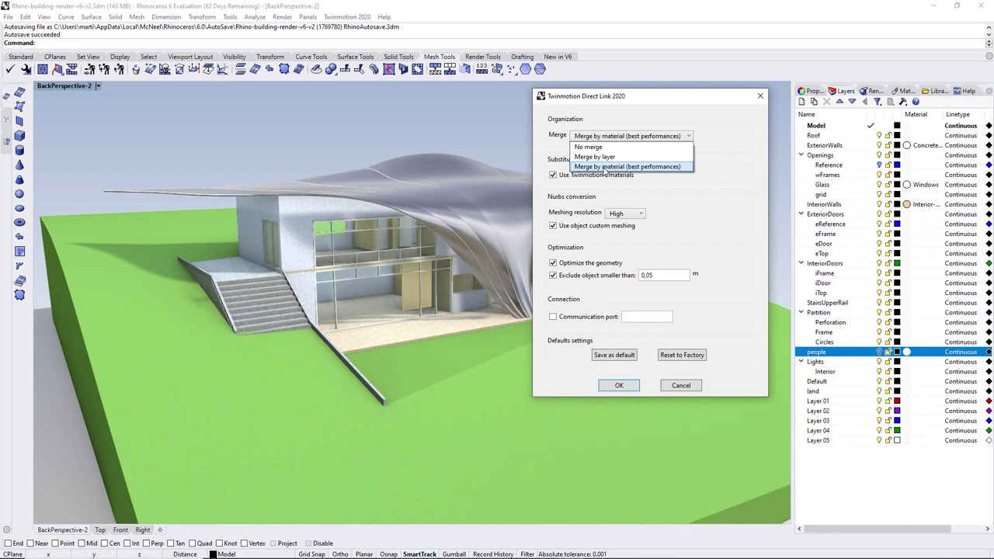
{"action": "left_click", "coordinate": [604, 168]}
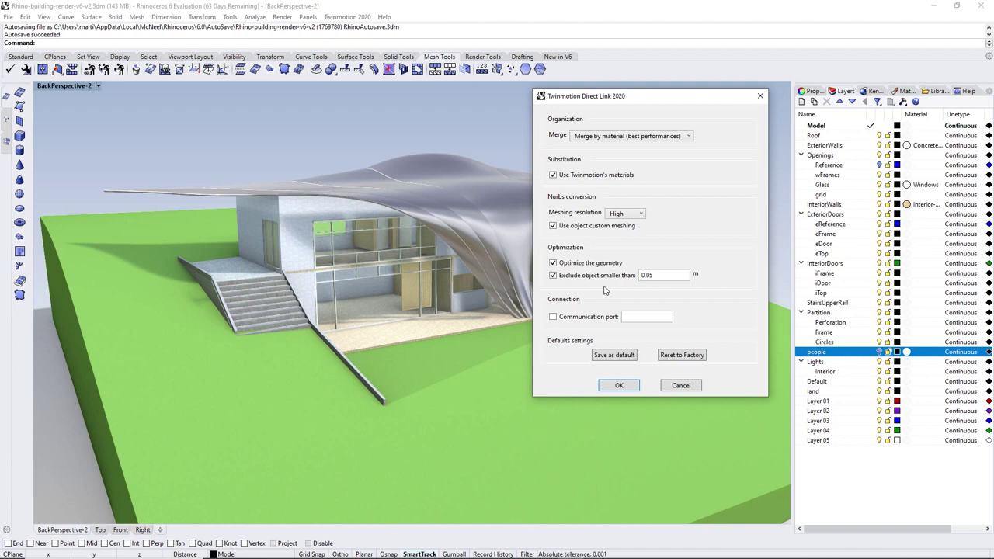
{"action": "left_click", "coordinate": [627, 387]}
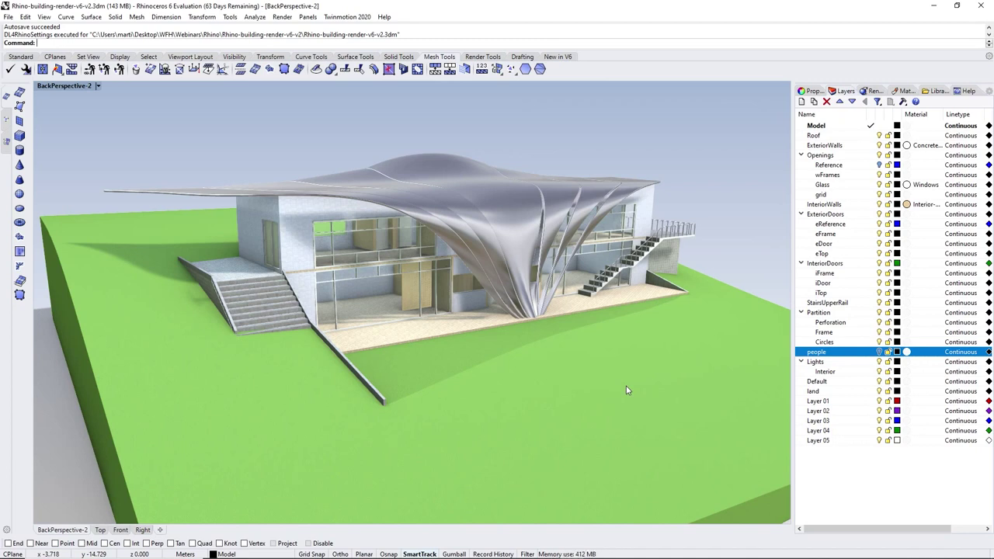
Synchronize the Rhino model through Direct Link into a new project in Twinmotion
{"action": "left_click", "coordinate": [348, 16]}
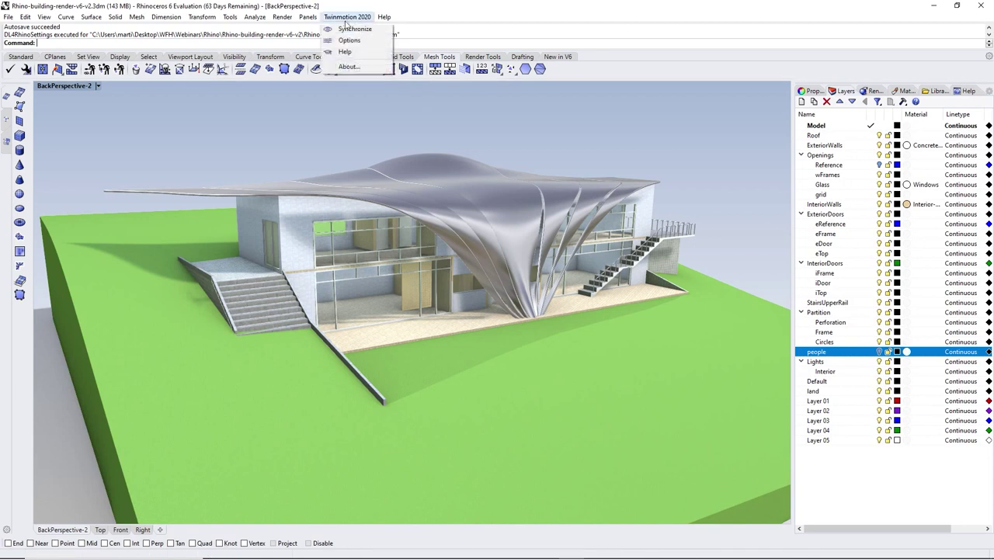
{"action": "left_click", "coordinate": [352, 31]}
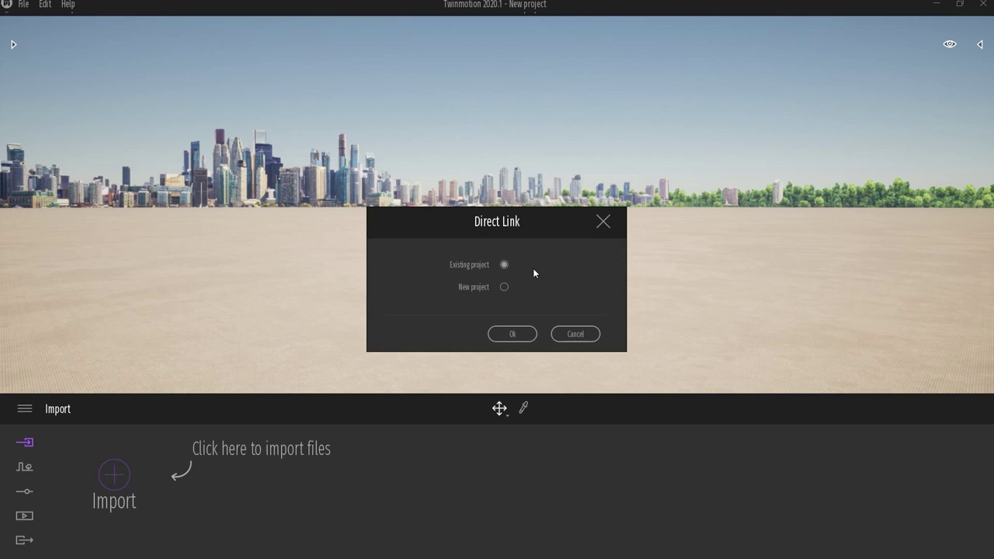
{"action": "left_click", "coordinate": [504, 288]}
{"action": "left_click", "coordinate": [515, 335]}
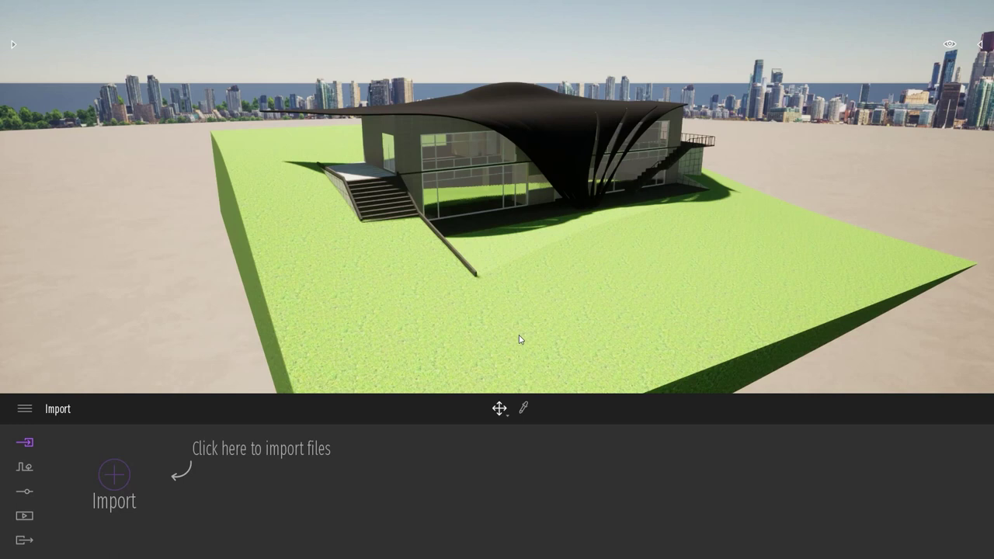
Adjust the scene's day time so sunlight reaches the building's front, and look at the synchronized model from several angles
{"action": "right_click_drag", "start_coordinate": [619, 312], "coordinate": [625, 250]}
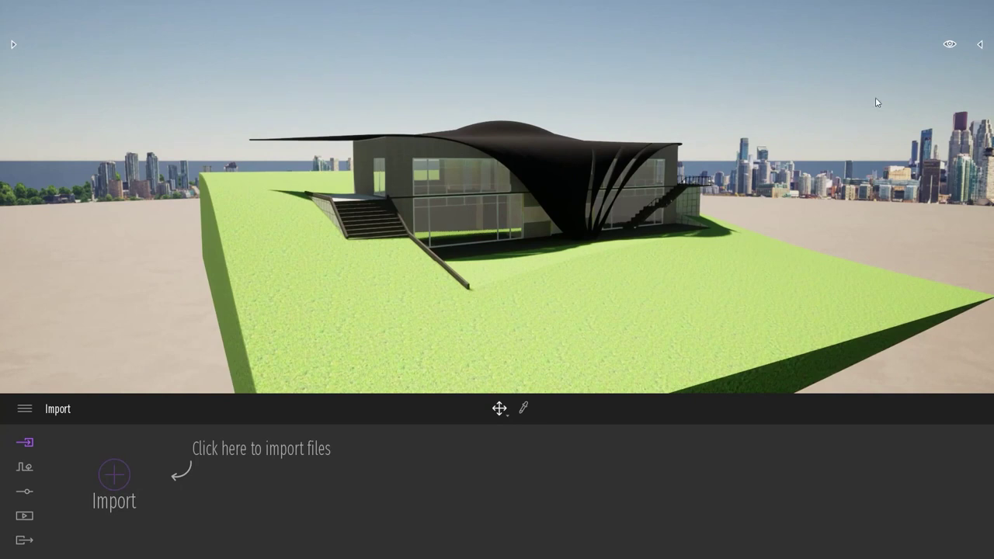
{"action": "left_click", "coordinate": [949, 45]}
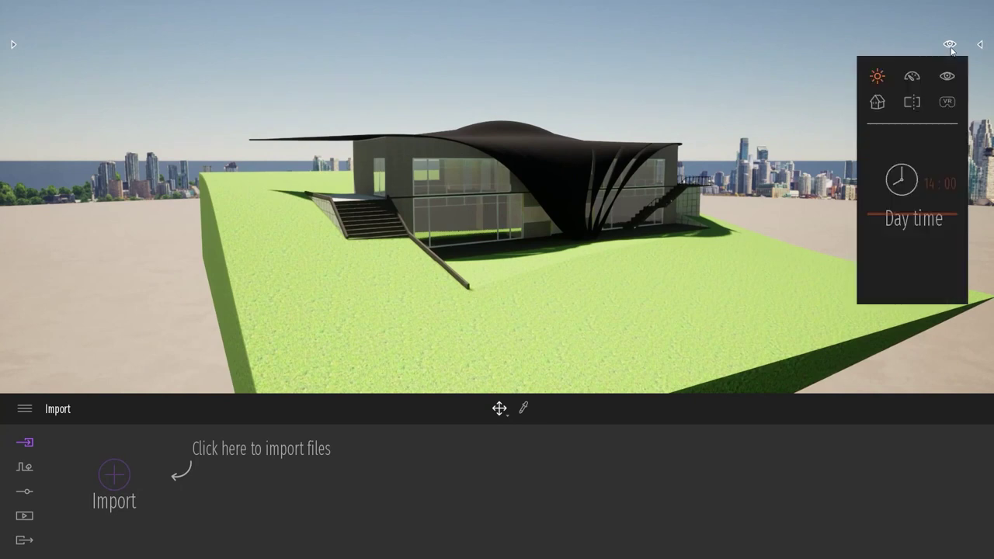
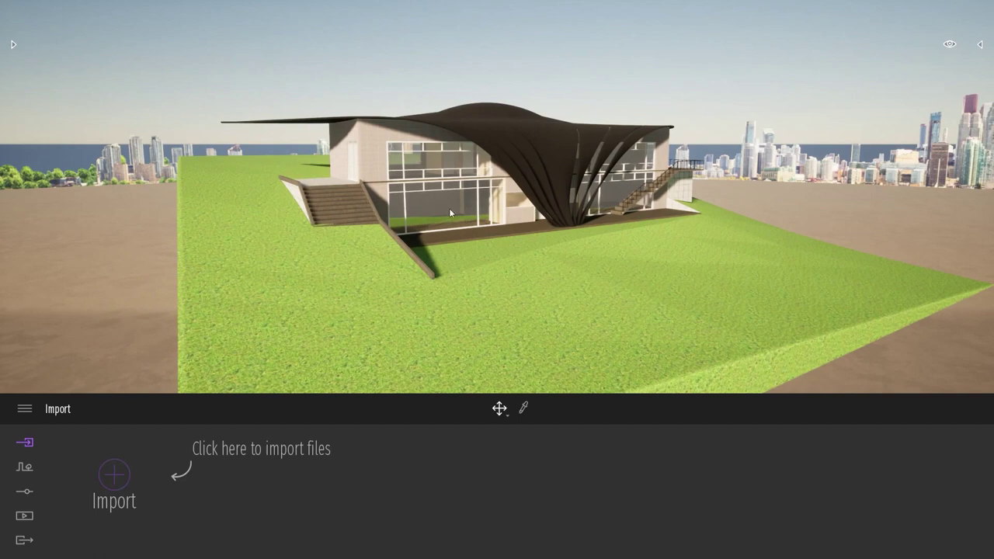
{"action": "right_click_drag", "start_coordinate": [448, 212], "coordinate": [423, 244]}
{"action": "left_click_drag", "start_coordinate": [761, 223], "coordinate": [406, 122]}
{"action": "scroll", "coordinate": [374, 155], "scroll_direction": "up", "scroll_amount": 4}
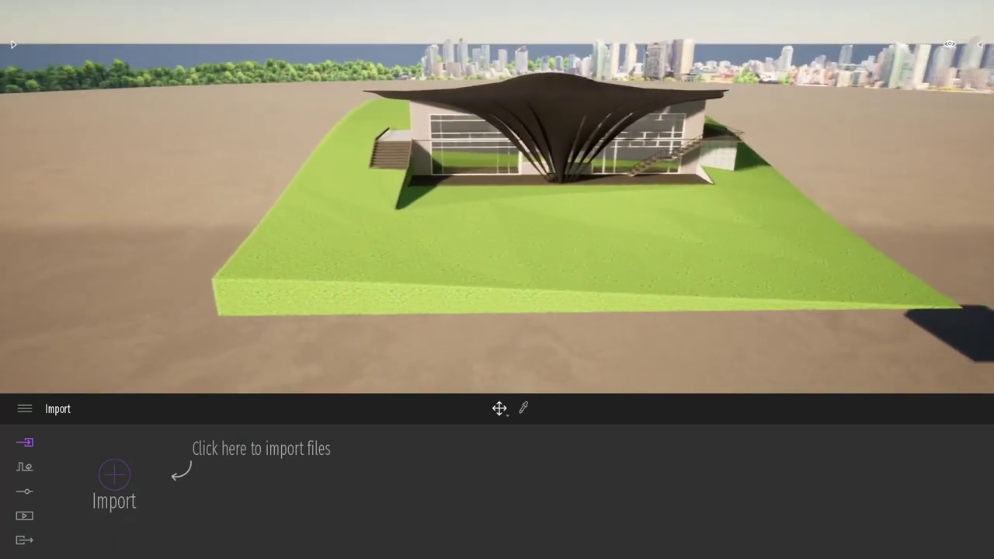
{"action": "middle_click_drag", "start_coordinate": [373, 156], "coordinate": [528, 140]}
{"action": "middle_click_drag", "start_coordinate": [533, 354], "coordinate": [533, 324]}
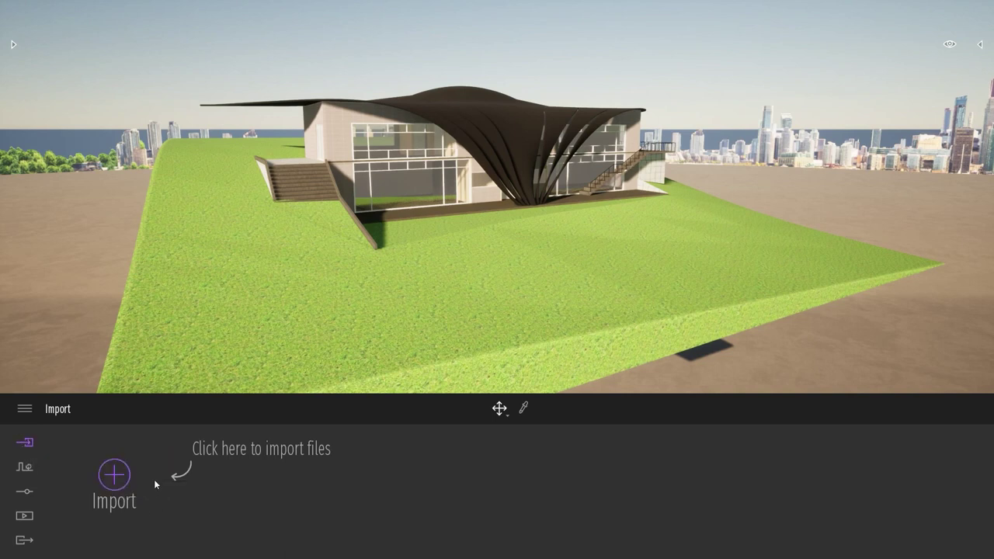
Import the WebinarContext FBX file as geometry to add the surrounding terrain and houses
{"action": "left_click", "coordinate": [125, 482]}
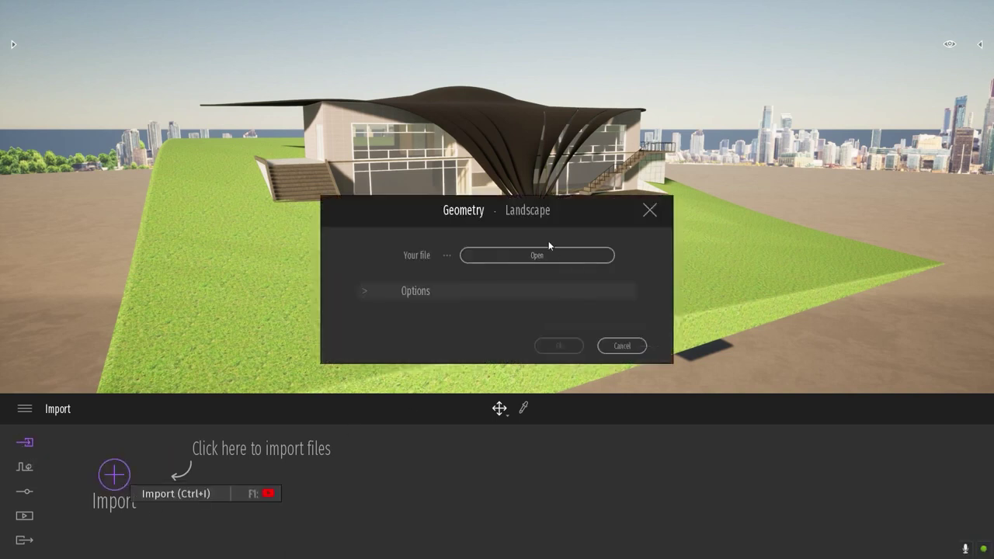
{"action": "left_click", "coordinate": [563, 259]}
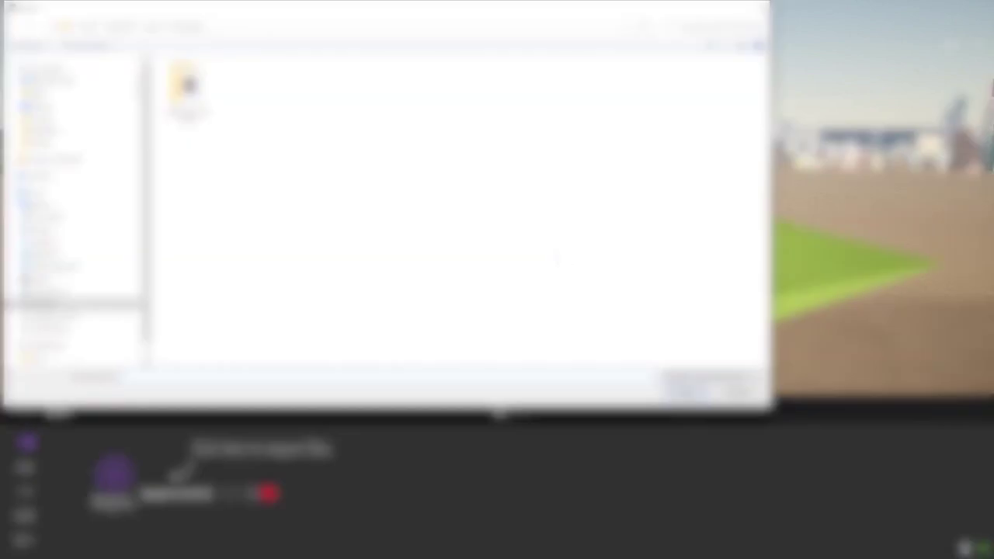
{"action": "left_click", "coordinate": [55, 94]}
{"action": "double_click", "coordinate": [355, 87]}
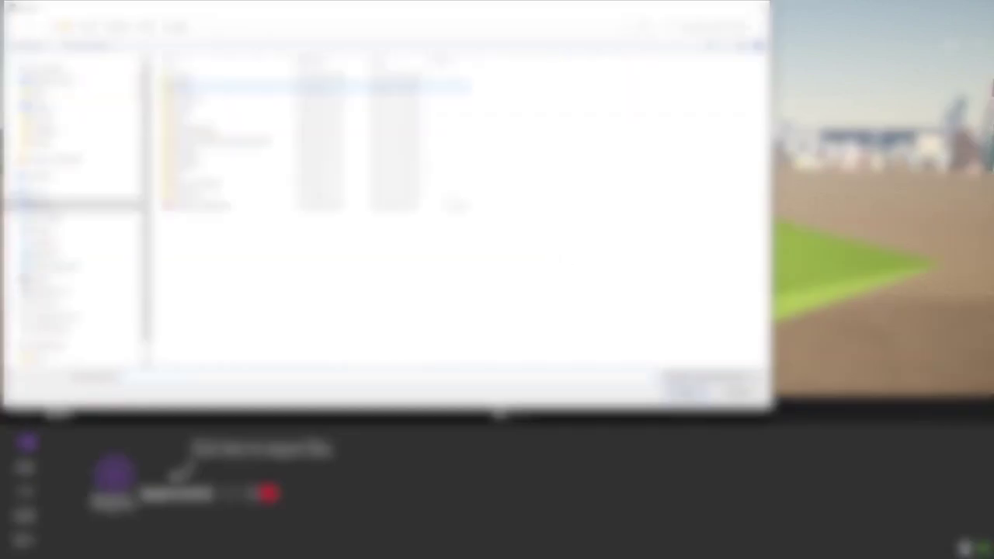
{"action": "left_click", "coordinate": [148, 26]}
{"action": "double_click", "coordinate": [638, 97]}
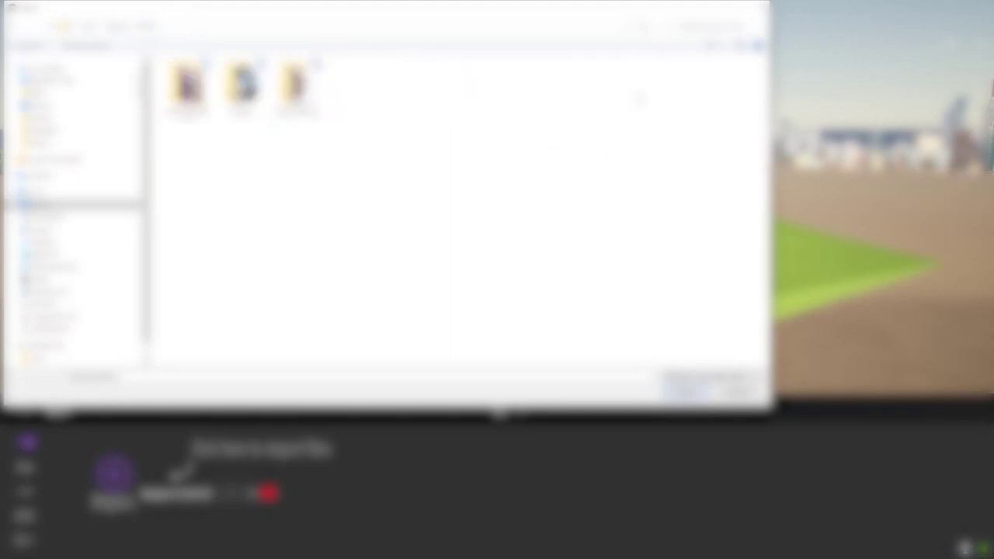
{"action": "double_click", "coordinate": [240, 95]}
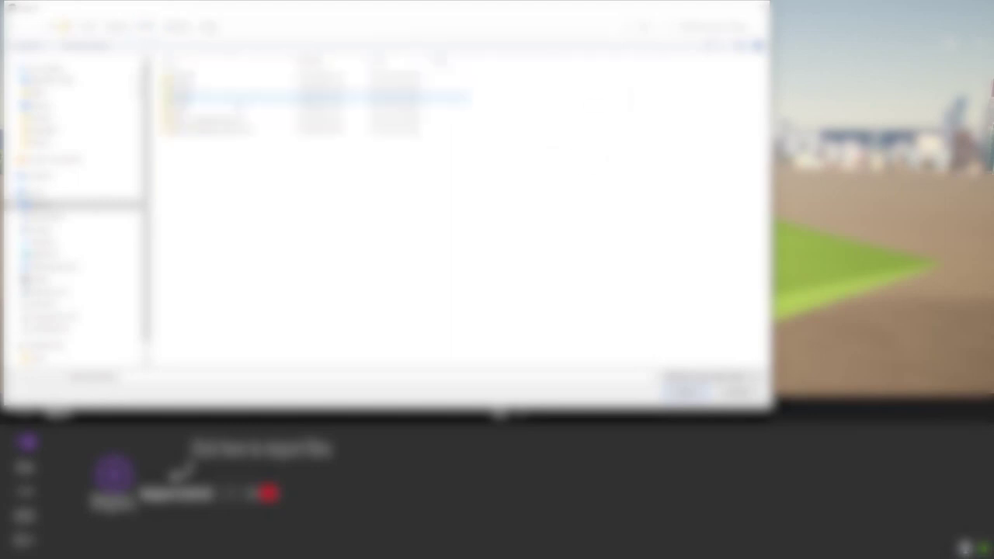
{"action": "double_click", "coordinate": [240, 87]}
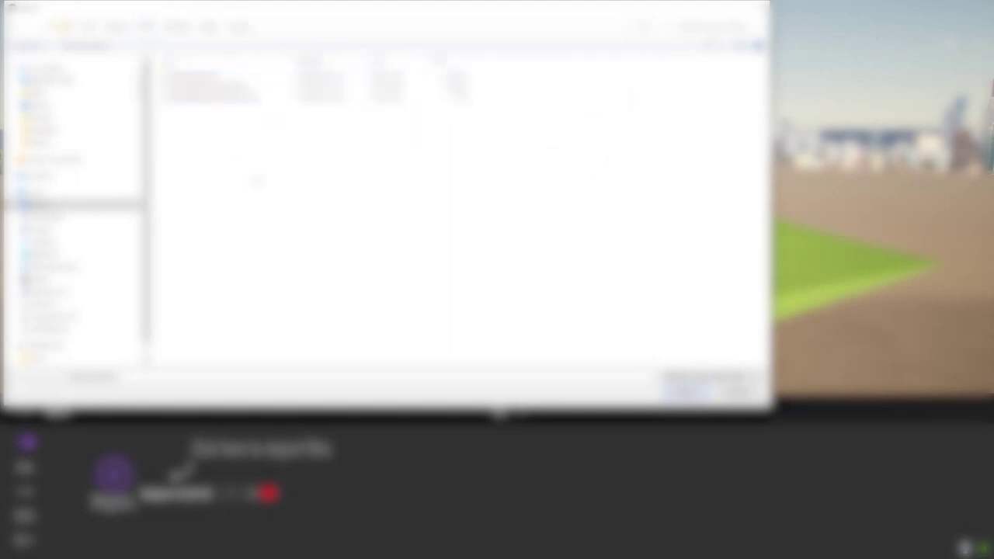
{"action": "double_click", "coordinate": [214, 88]}
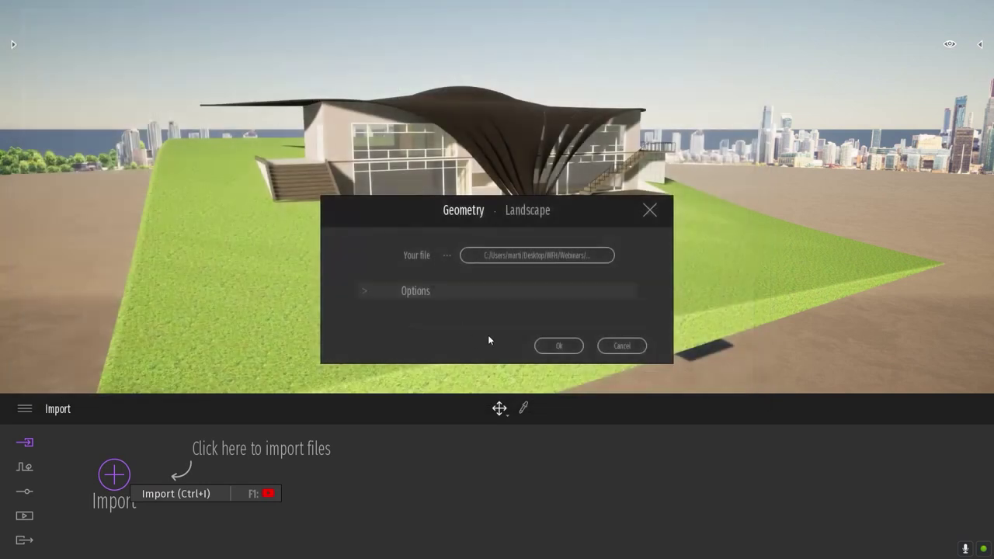
{"action": "left_click", "coordinate": [568, 348]}
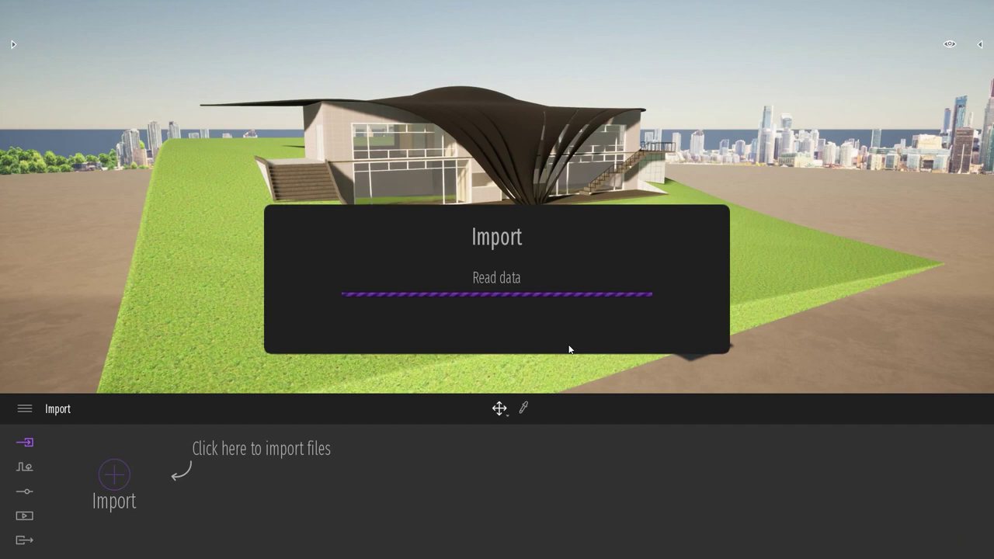
{"action": "left_click", "coordinate": [579, 376]}
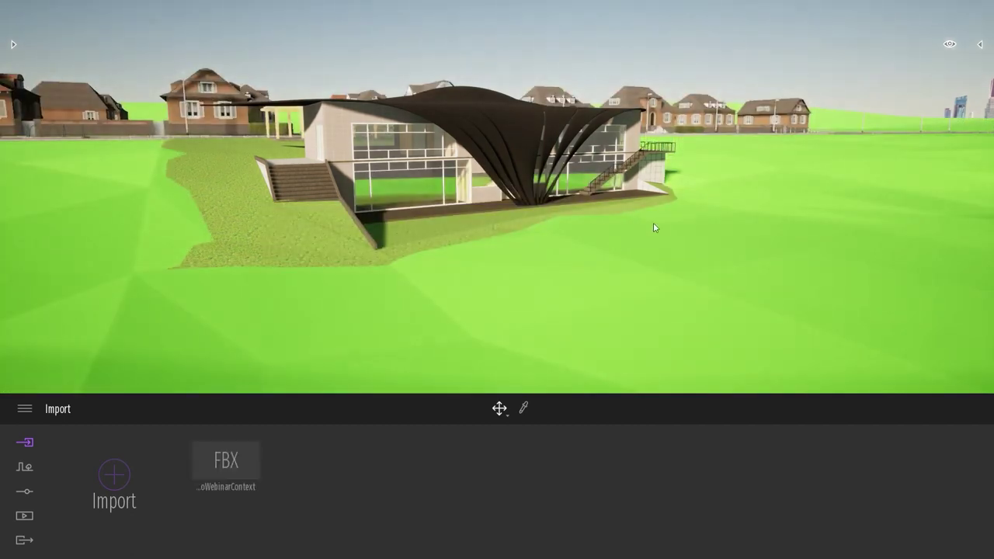
Apply the Grass 4 nature material from the library to the surrounding terrain
{"action": "mouse_move", "coordinate": [655, 225]}
{"action": "right_mouse_down"}
{"action": "mouse_move", "coordinate": [458, 206]}
{"action": "mouse_move", "coordinate": [609, 211]}
{"action": "mouse_move", "coordinate": [655, 226]}
{"action": "right_mouse_up"}
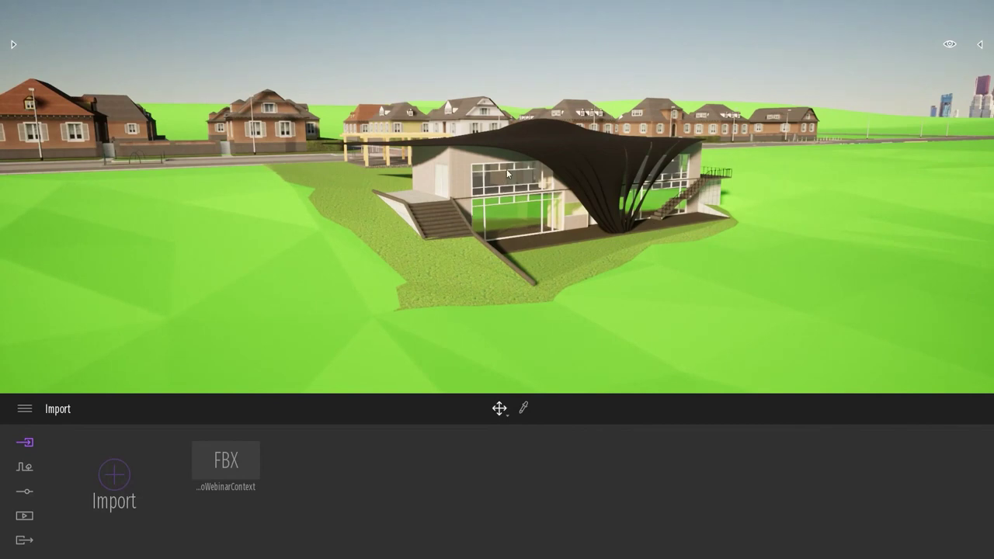
{"action": "right_click_drag", "start_coordinate": [557, 206], "coordinate": [291, 205]}
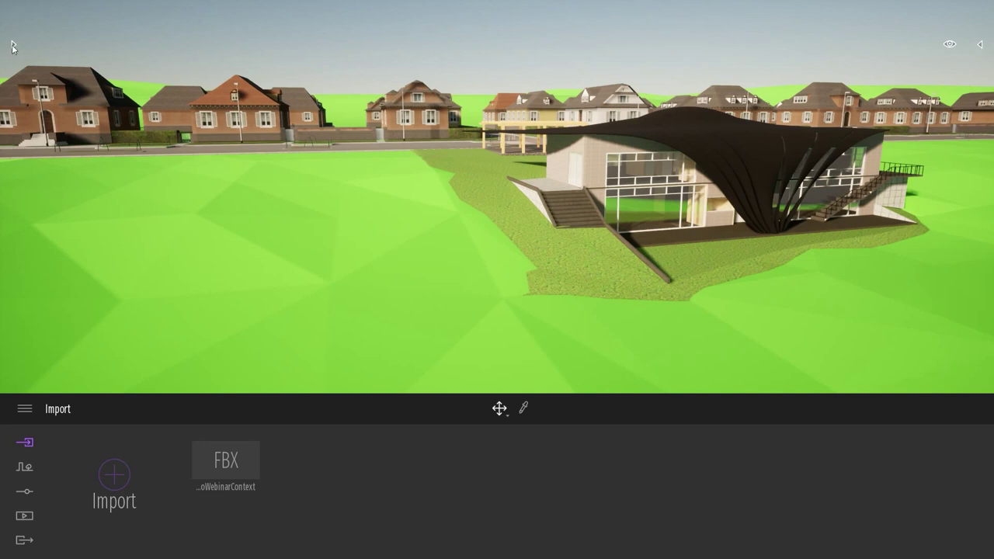
{"action": "left_click", "coordinate": [14, 47]}
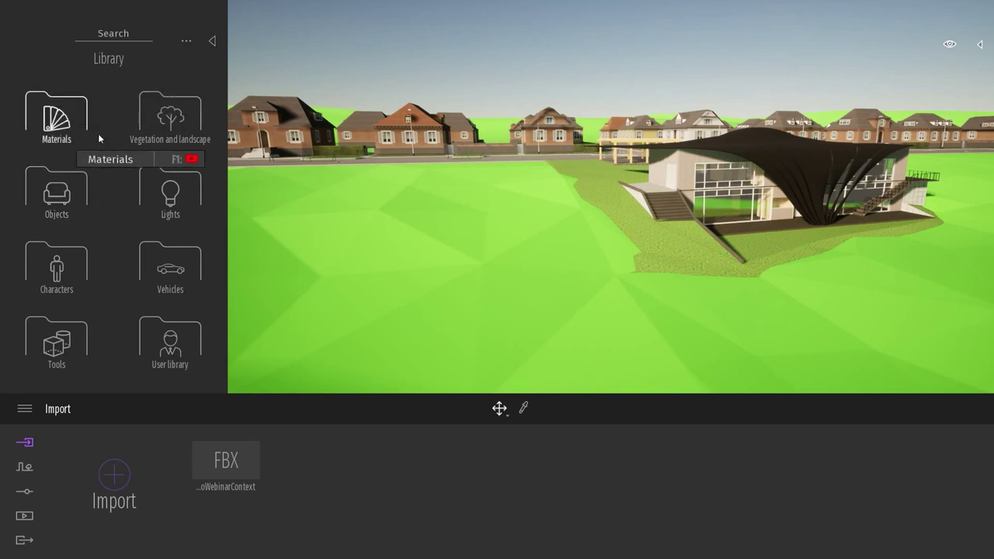
{"action": "left_click", "coordinate": [73, 116]}
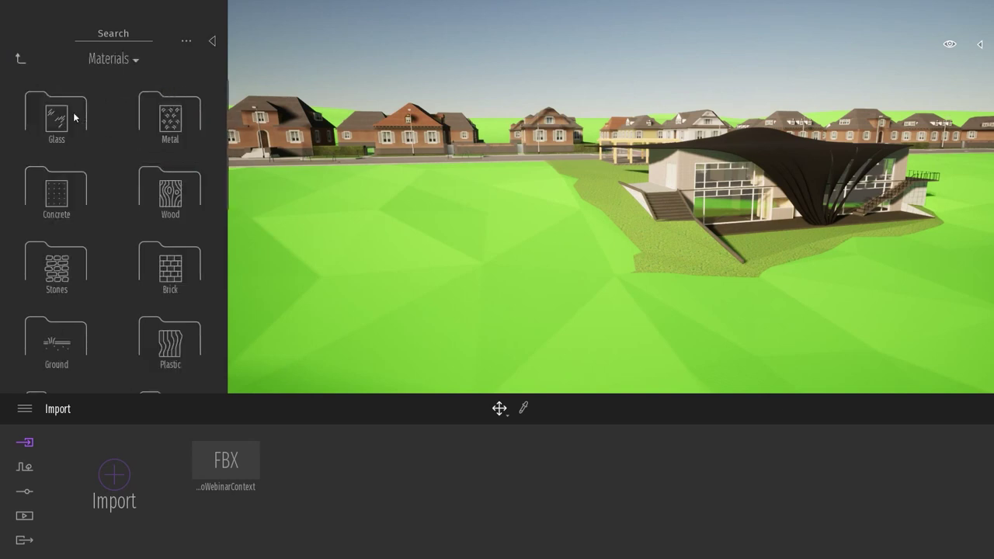
{"action": "left_click", "coordinate": [51, 351]}
{"action": "left_click", "coordinate": [159, 115]}
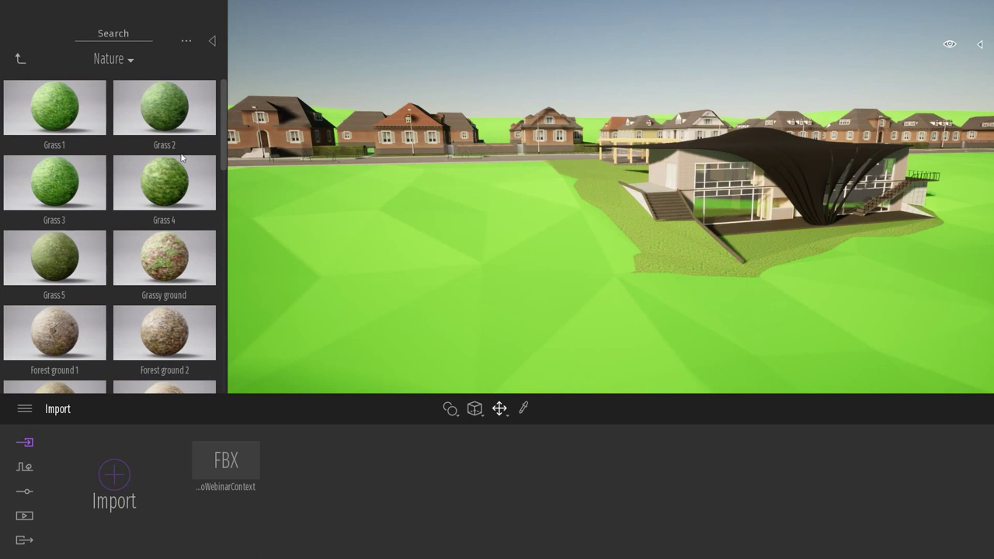
{"action": "mouse_move", "coordinate": [164, 185]}
{"action": "left_click_drag", "start_coordinate": [163, 184], "coordinate": [458, 290]}
Apply the same Grass 4 material to the light-green lawn directly around the building and inspect it up close
{"action": "scroll", "coordinate": [645, 258], "scroll_direction": "up", "scroll_amount": 8}
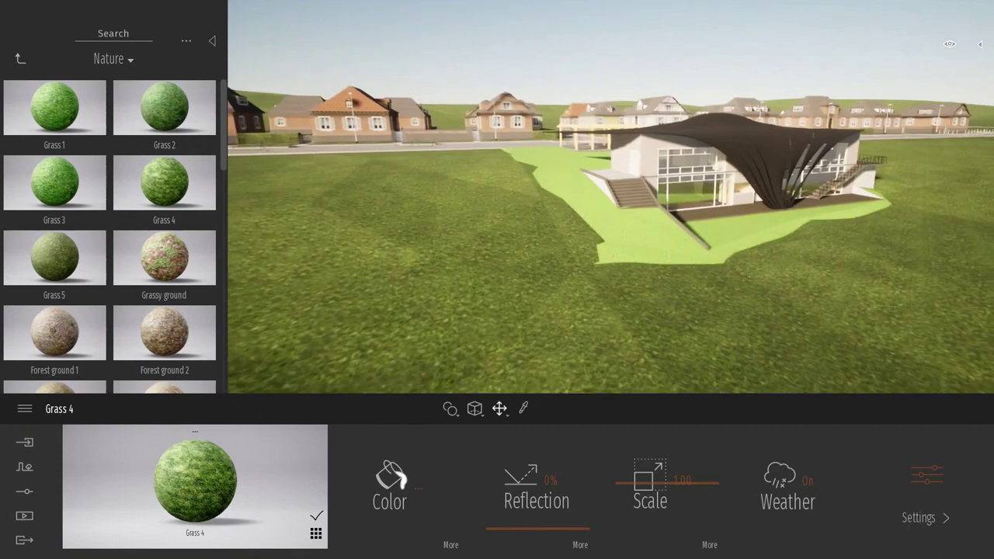
{"action": "scroll", "coordinate": [520, 272], "scroll_direction": "up", "scroll_amount": 4}
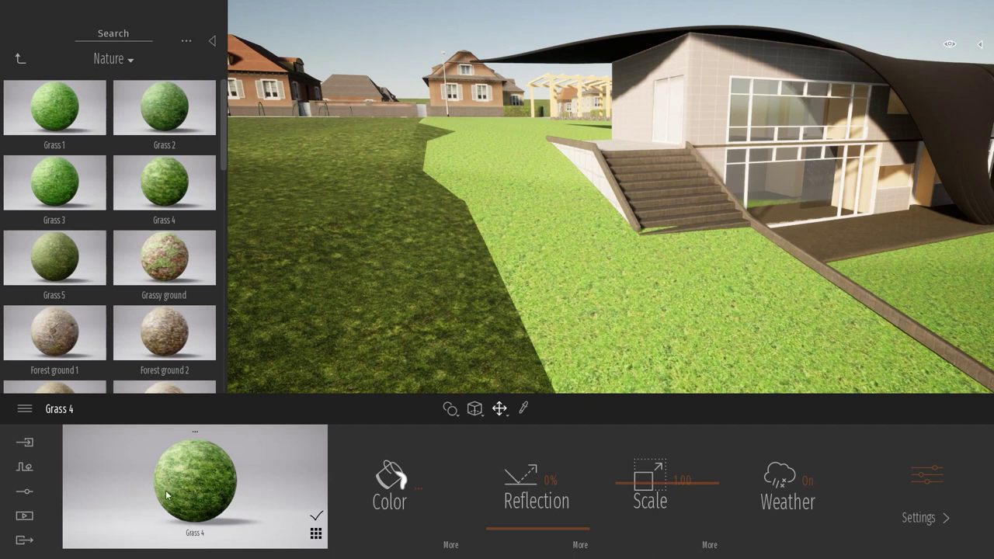
{"action": "left_click_drag", "start_coordinate": [181, 493], "coordinate": [536, 283]}
{"action": "key", "text": "w"}
{"action": "right_click_drag", "start_coordinate": [434, 240], "coordinate": [431, 246]}
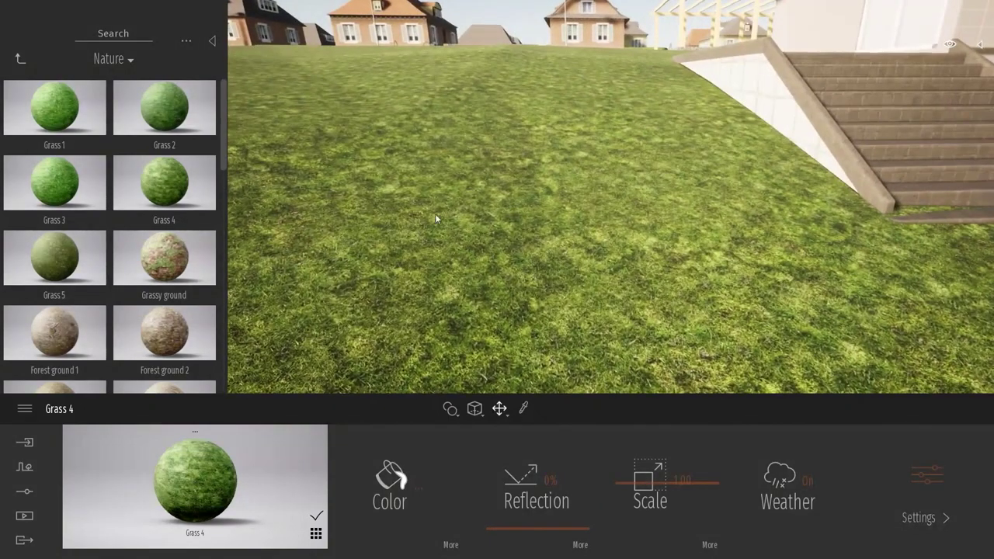
Apply the Brushed aluminium 01 metal material to the building's curved roof
{"action": "key", "text": "s"}
{"action": "right_click_drag", "start_coordinate": [548, 236], "coordinate": [610, 222]}
{"action": "key", "text": "w"}
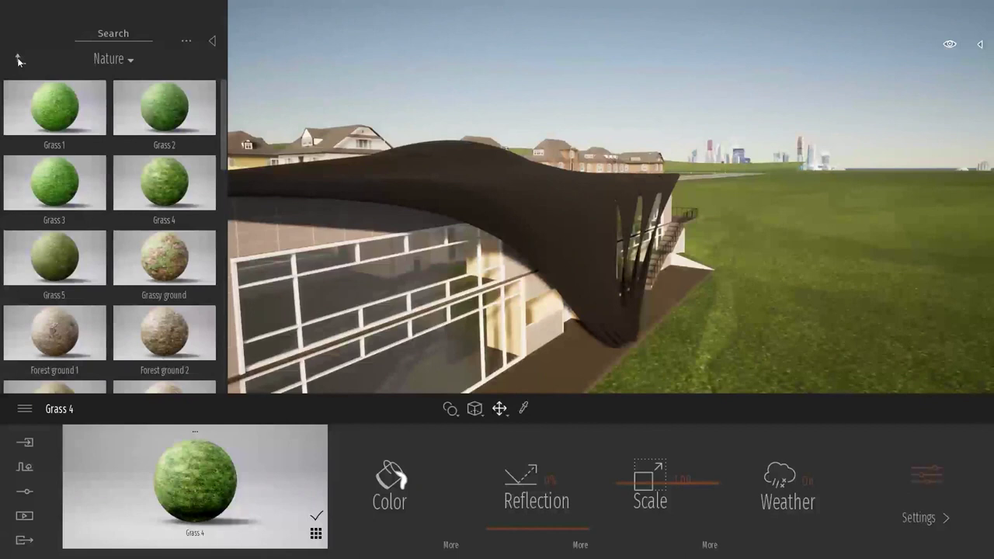
{"action": "left_click", "coordinate": [19, 59]}
{"action": "left_click", "coordinate": [20, 59]}
{"action": "left_click", "coordinate": [163, 118]}
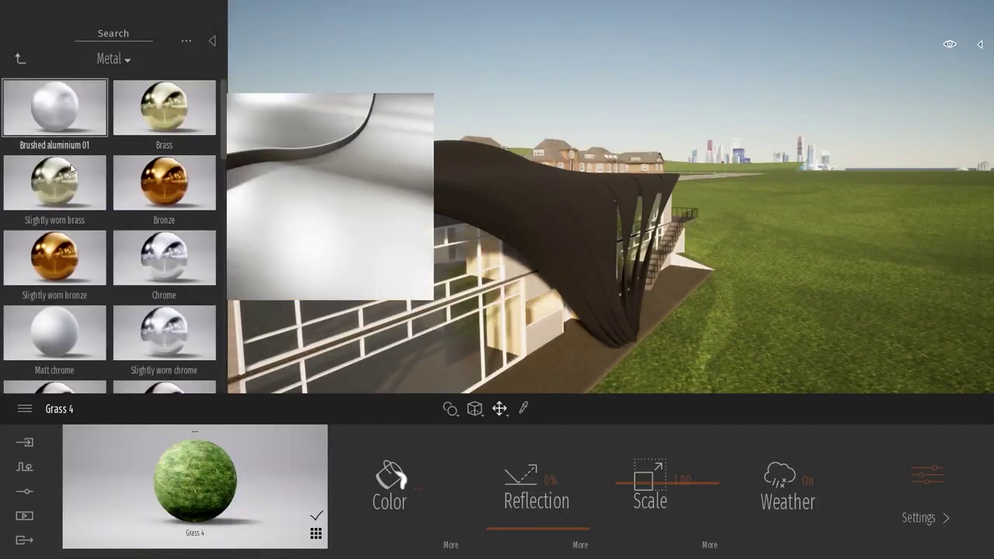
{"action": "mouse_move", "coordinate": [71, 101]}
{"action": "left_mouse_down"}
{"action": "mouse_move", "coordinate": [151, 106]}
{"action": "mouse_move", "coordinate": [469, 184]}
{"action": "left_mouse_up"}
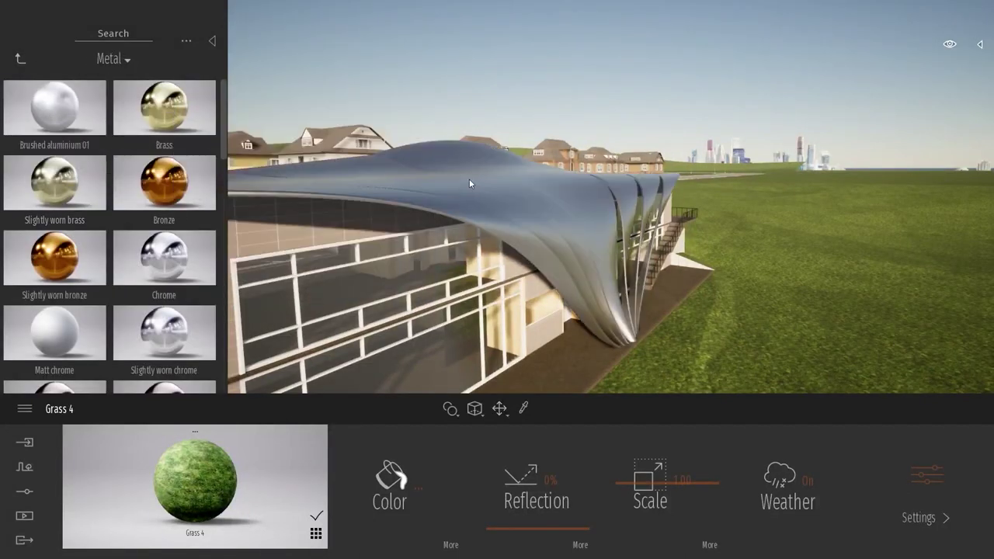
Apply the Brushed aluminium 01 material to the frames of the large glazed facade
{"action": "mouse_move", "coordinate": [718, 229]}
{"action": "middle_mouse_down", "text": "shift"}
{"action": "mouse_move", "coordinate": [497, 228]}
{"action": "mouse_move", "coordinate": [691, 230]}
{"action": "mouse_move", "coordinate": [713, 218]}
{"action": "mouse_move", "coordinate": [713, 140]}
{"action": "middle_mouse_up", "text": "shift"}
{"action": "scroll", "coordinate": [714, 218], "scroll_direction": "up", "scroll_amount": 5}
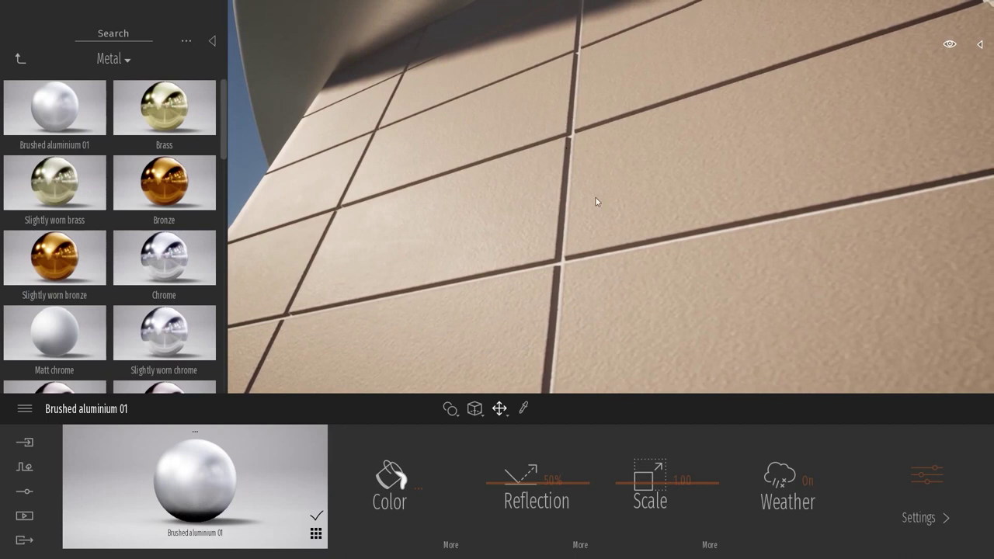
{"action": "mouse_move", "coordinate": [597, 202]}
{"action": "right_mouse_down"}
{"action": "mouse_move", "coordinate": [602, 257]}
{"action": "mouse_move", "coordinate": [652, 291]}
{"action": "mouse_move", "coordinate": [561, 205]}
{"action": "mouse_move", "coordinate": [536, 206]}
{"action": "right_mouse_up"}
{"action": "mouse_move", "coordinate": [78, 107]}
{"action": "left_mouse_down"}
{"action": "mouse_move", "coordinate": [414, 119]}
{"action": "mouse_move", "coordinate": [477, 109]}
{"action": "left_mouse_up"}
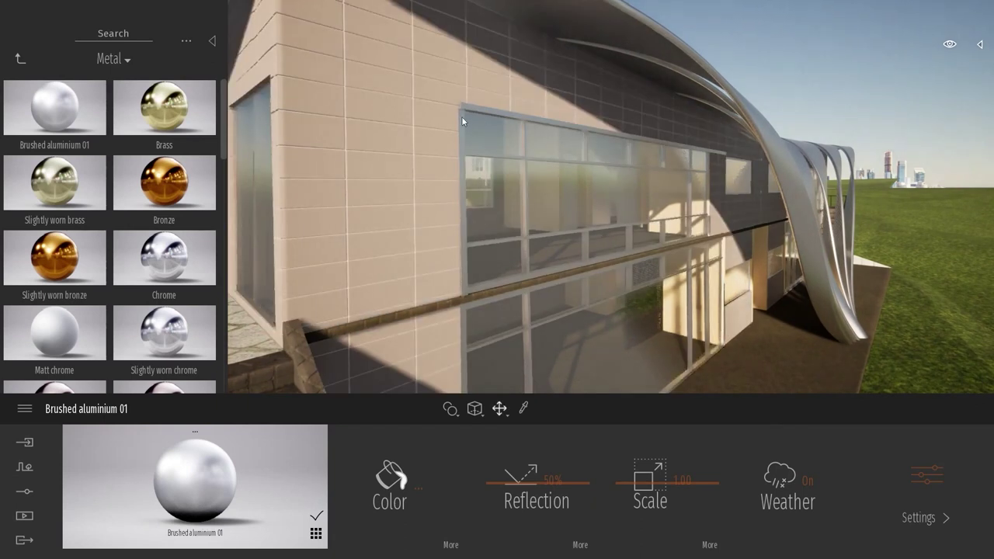
Apply the Bare concrete 01 material from the Concrete library to the building's tiled exterior walls
{"action": "left_click", "coordinate": [21, 59]}
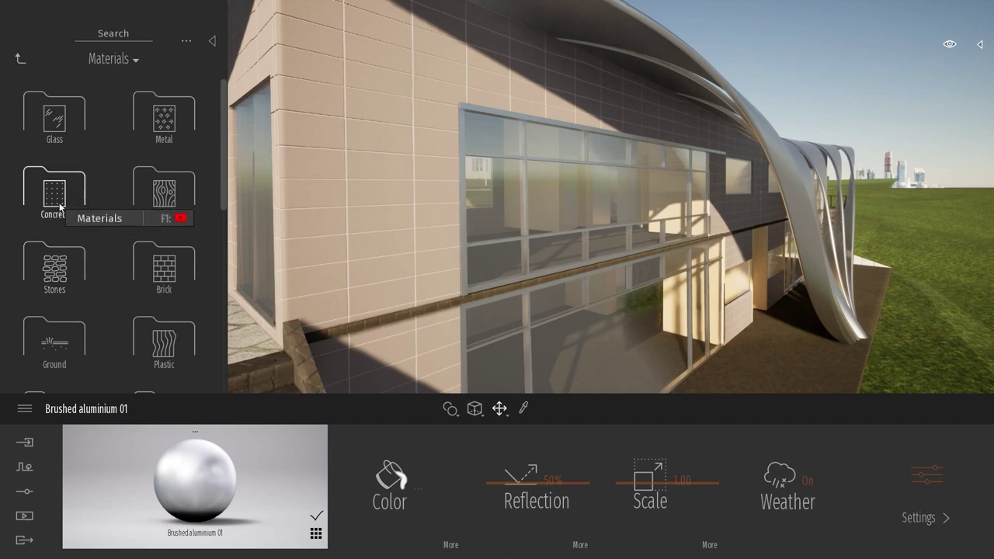
{"action": "left_click", "coordinate": [60, 207]}
{"action": "right_click_drag", "start_coordinate": [450, 205], "coordinate": [452, 211]}
{"action": "left_click_drag", "start_coordinate": [77, 183], "coordinate": [439, 111]}
{"action": "left_click_drag", "start_coordinate": [21, 97], "coordinate": [473, 101]}
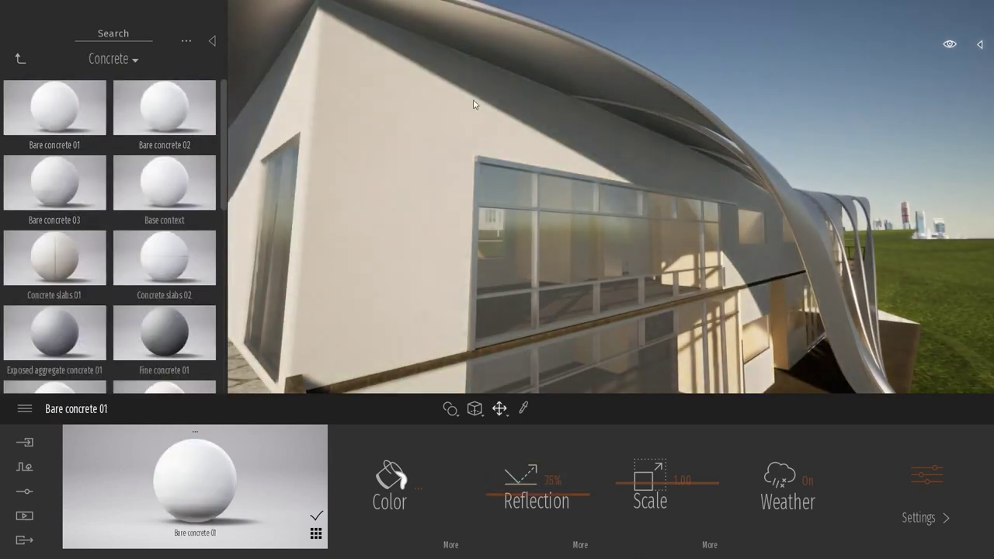
{"action": "right_click_drag", "start_coordinate": [459, 75], "coordinate": [446, 94]}
{"action": "key", "text": "s"}
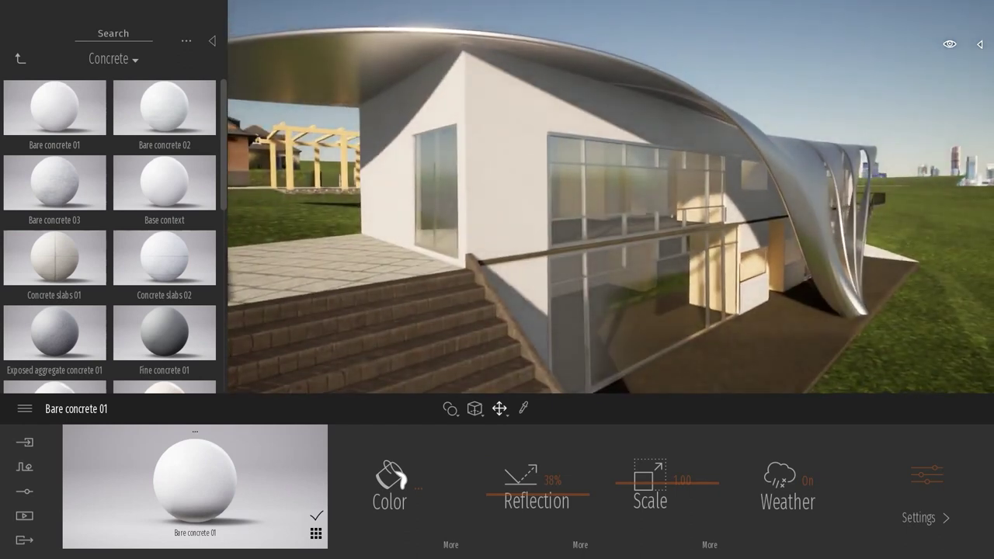
Apply the Bare concrete 01 material to the walls inside the building
{"action": "key", "text": "w"}
{"action": "right_click_drag", "start_coordinate": [663, 187], "coordinate": [702, 168]}
{"action": "left_click_drag", "start_coordinate": [39, 102], "coordinate": [427, 119]}
{"action": "right_click_drag", "start_coordinate": [427, 118], "coordinate": [522, 156]}
Apply the Polished concrete 01 material to the brick-paved interior floor and inspect its reflections from several angles
{"action": "scroll", "coordinate": [120, 244], "scroll_direction": "down", "scroll_amount": 2}
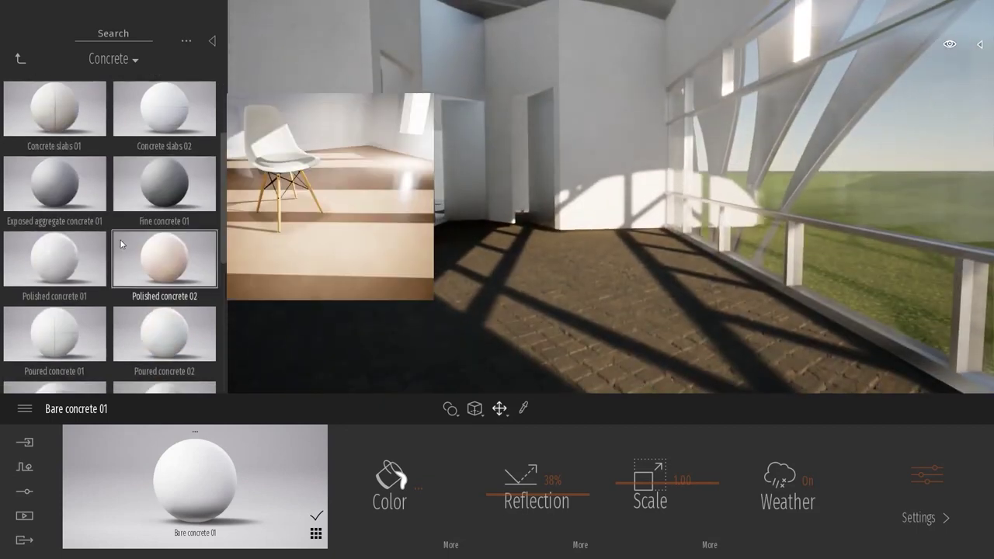
{"action": "scroll", "coordinate": [120, 244], "scroll_direction": "down", "scroll_amount": 2}
{"action": "left_click_drag", "start_coordinate": [45, 153], "coordinate": [559, 324]}
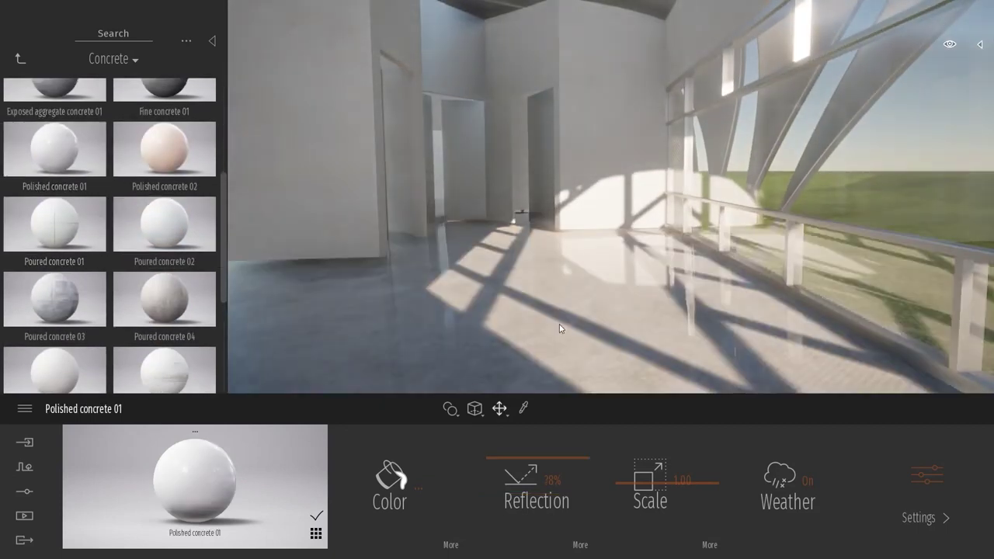
{"action": "right_click_drag", "start_coordinate": [572, 310], "coordinate": [543, 298]}
{"action": "key", "text": "s"}
{"action": "middle_click_drag", "start_coordinate": [559, 303], "coordinate": [569, 311]}
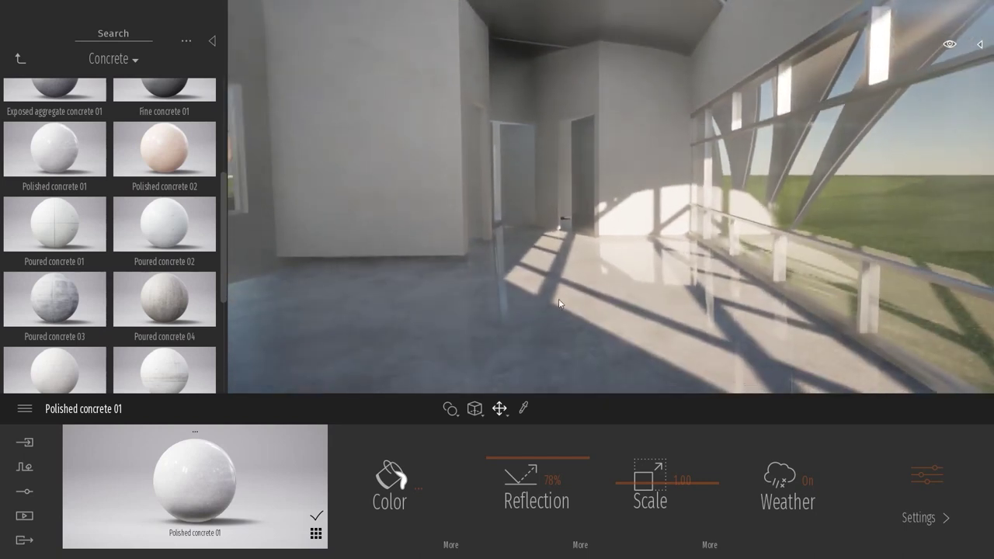
{"action": "right_click_drag", "start_coordinate": [559, 303], "coordinate": [602, 303]}
{"action": "middle_click_drag", "start_coordinate": [558, 304], "coordinate": [565, 268]}
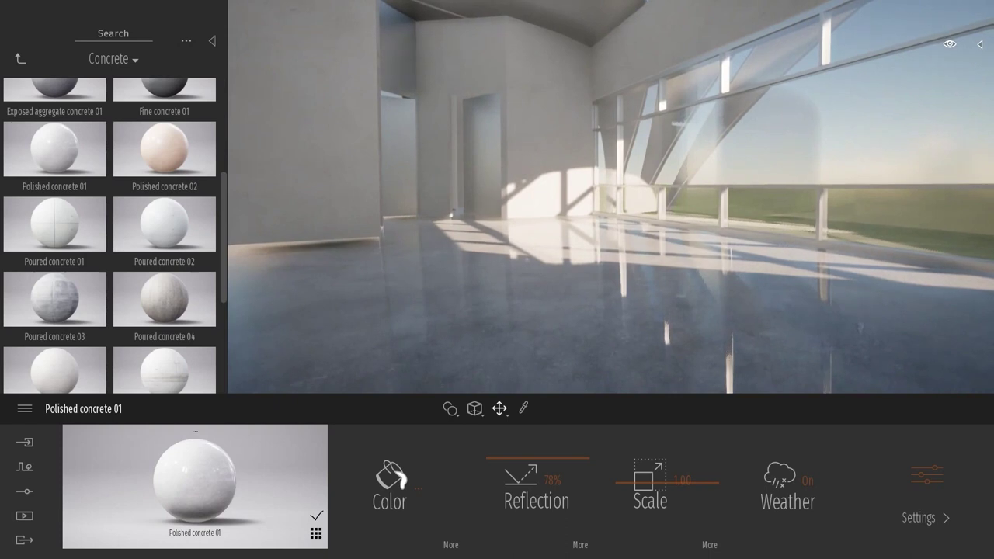
{"action": "middle_click_drag", "start_coordinate": [558, 303], "coordinate": [559, 342]}
{"action": "right_click_drag", "start_coordinate": [558, 303], "coordinate": [566, 319]}
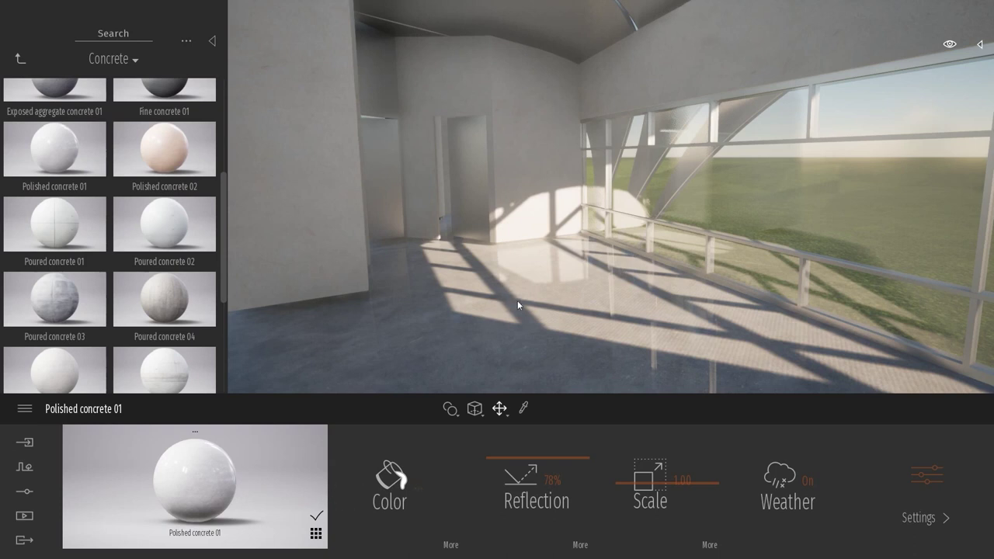
Try darkening the polished concrete floor's colour and return it to white (FFFFFF)
{"action": "left_click", "coordinate": [406, 481]}
{"action": "left_click_drag", "start_coordinate": [415, 165], "coordinate": [774, 42]}
{"action": "left_click_drag", "start_coordinate": [859, 94], "coordinate": [858, 189]}
{"action": "left_click_drag", "start_coordinate": [860, 97], "coordinate": [860, 73]}
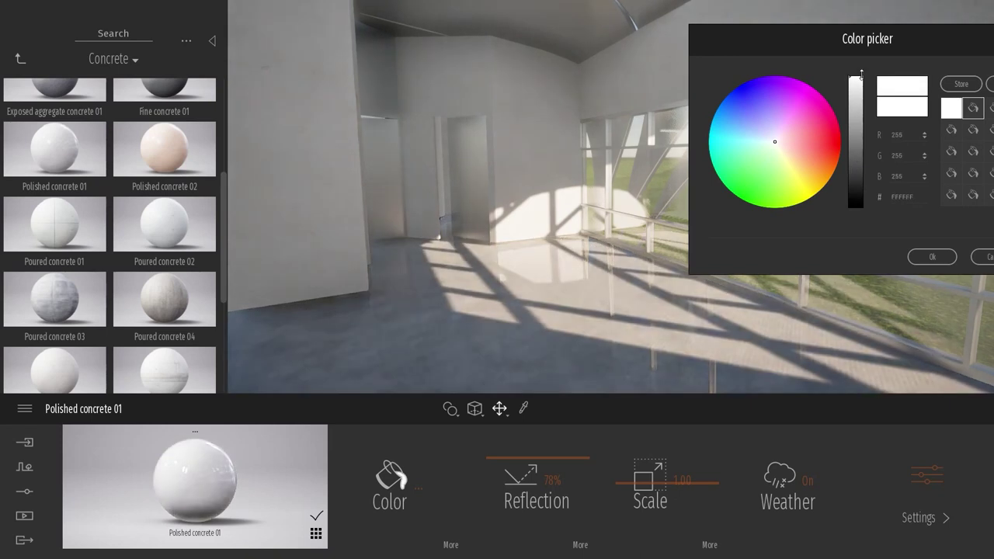
{"action": "left_click", "coordinate": [929, 259]}
Set the polished concrete floor's reflection to 60% and its texture scale to 0.97
{"action": "left_click_drag", "start_coordinate": [516, 476], "coordinate": [535, 441]}
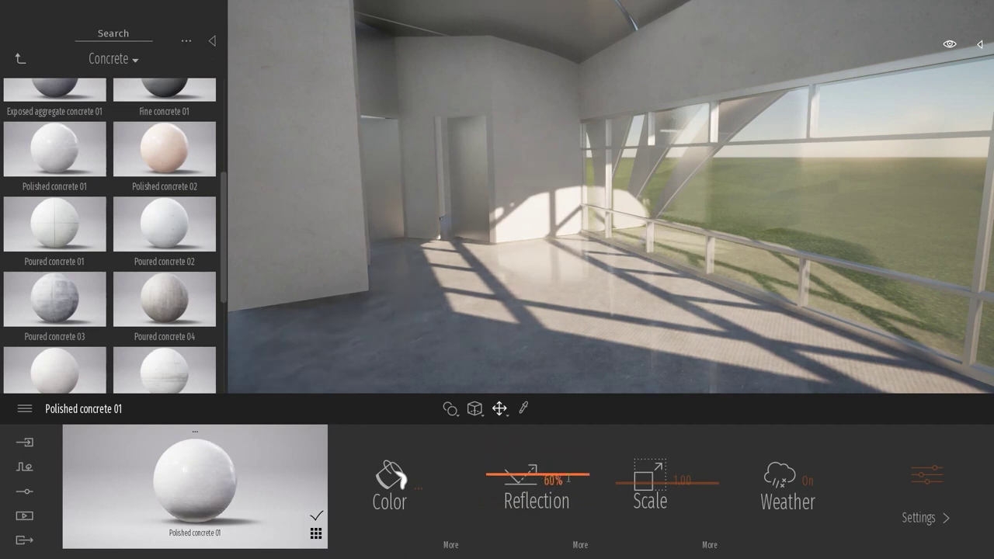
{"action": "right_click_drag", "start_coordinate": [644, 242], "coordinate": [660, 334]}
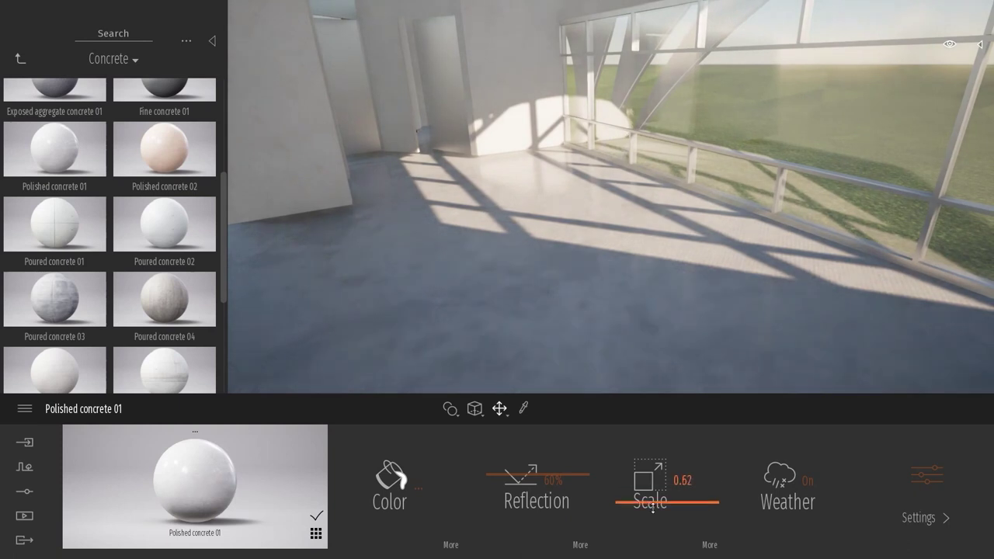
{"action": "left_click_drag", "start_coordinate": [654, 445], "coordinate": [657, 468]}
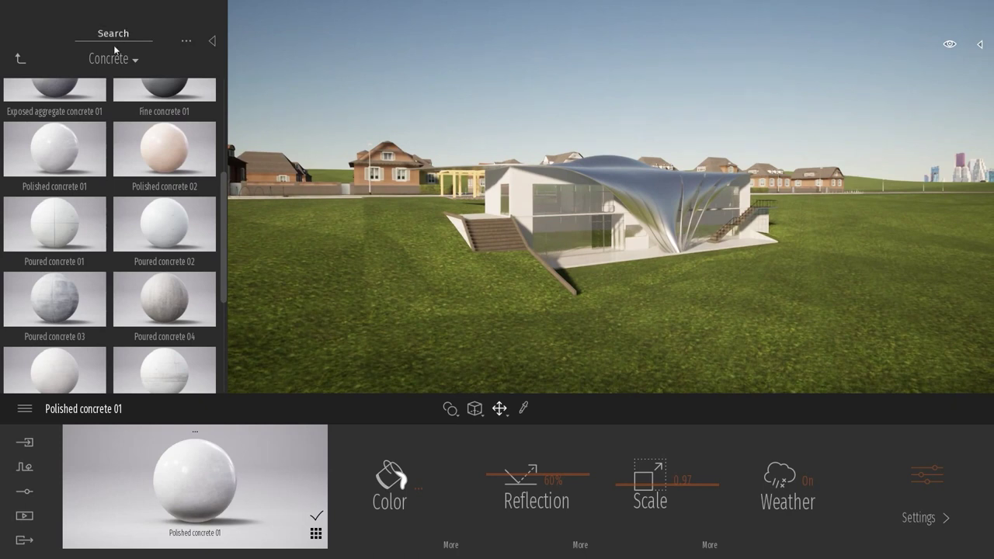
Place two London Planetree trees from the vegetation library on the lawn beyond the building's entrance stairs
{"action": "left_click", "coordinate": [21, 60]}
{"action": "left_click", "coordinate": [20, 60]}
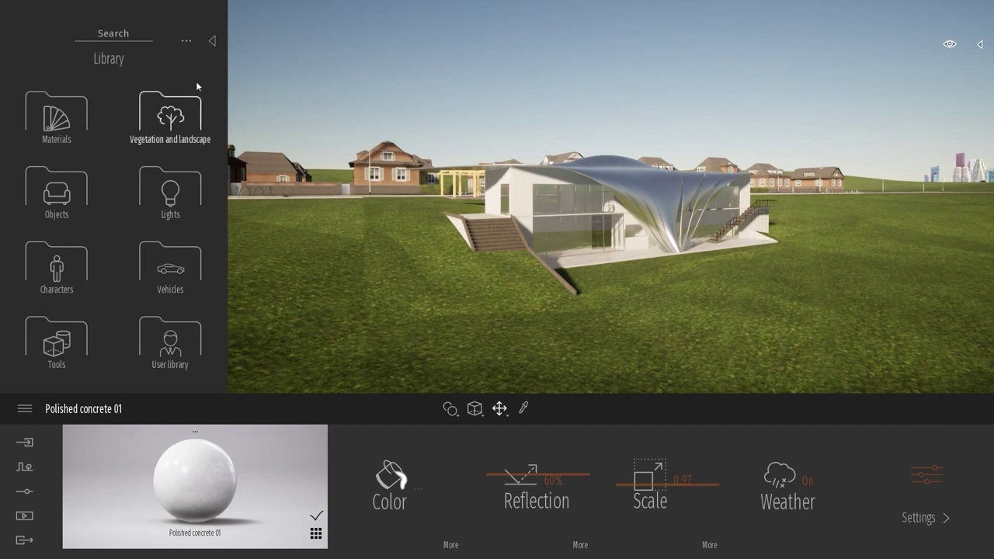
{"action": "left_click", "coordinate": [148, 102]}
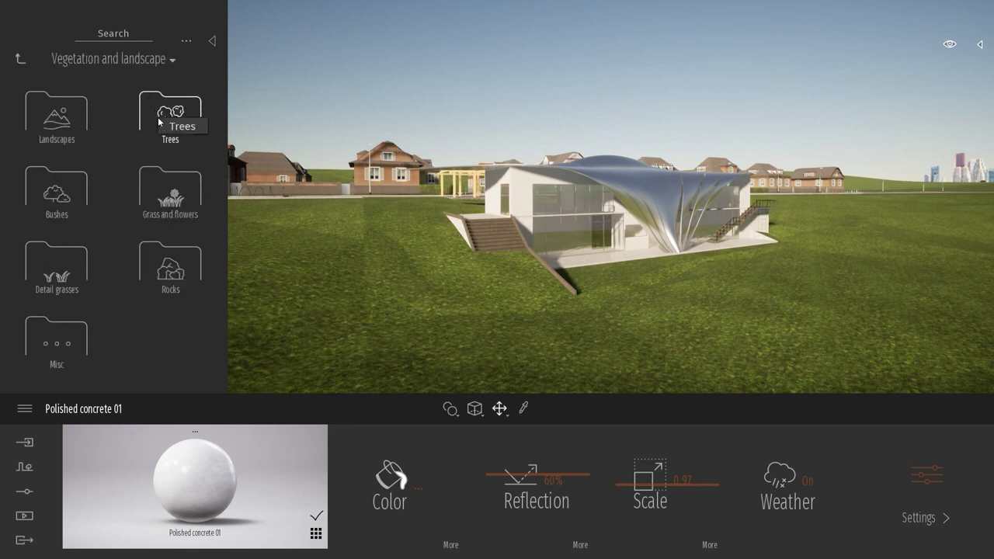
{"action": "left_click", "coordinate": [159, 122]}
{"action": "right_click_drag", "start_coordinate": [706, 224], "coordinate": [654, 242]}
{"action": "mouse_move", "coordinate": [112, 232]}
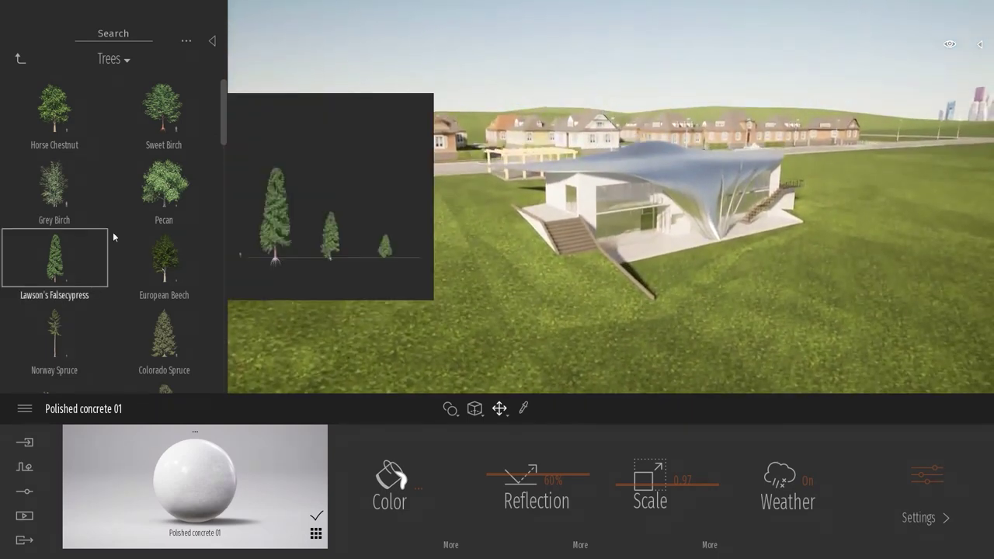
{"action": "scroll", "coordinate": [112, 231], "scroll_direction": "down", "scroll_amount": 3}
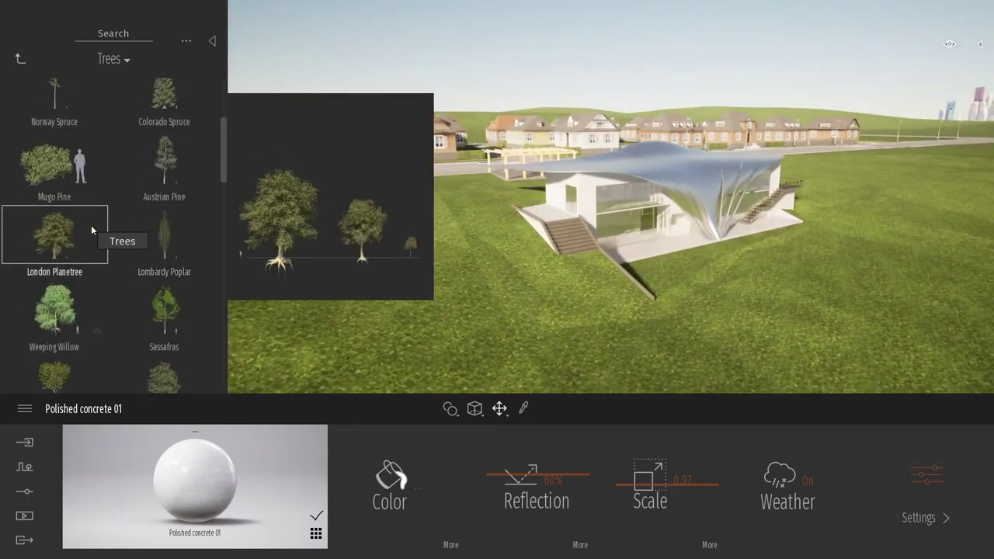
{"action": "left_click_drag", "start_coordinate": [57, 237], "coordinate": [341, 222]}
{"action": "scroll", "coordinate": [579, 222], "scroll_direction": "down", "scroll_amount": 2}
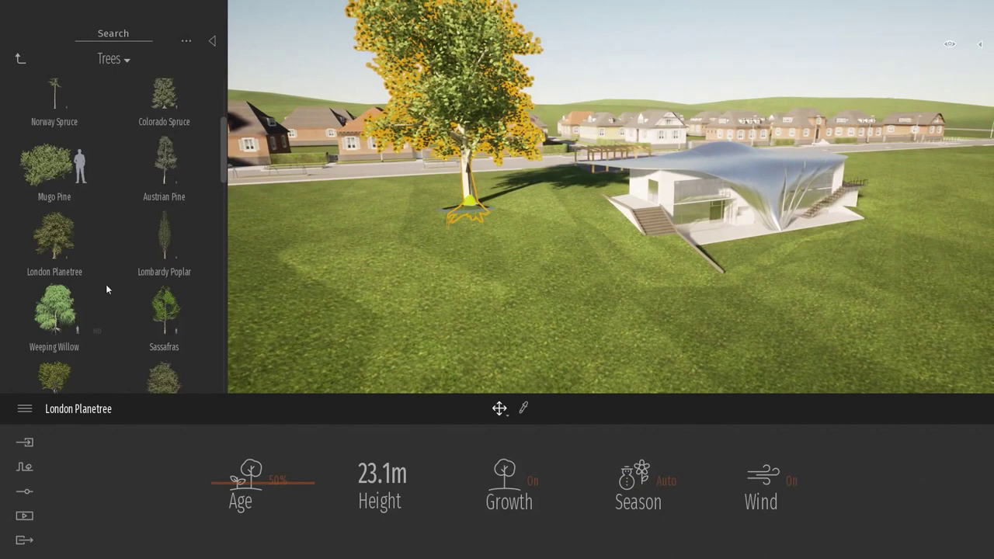
{"action": "mouse_move", "coordinate": [106, 287]}
{"action": "left_click_drag", "start_coordinate": [143, 295], "coordinate": [65, 271]}
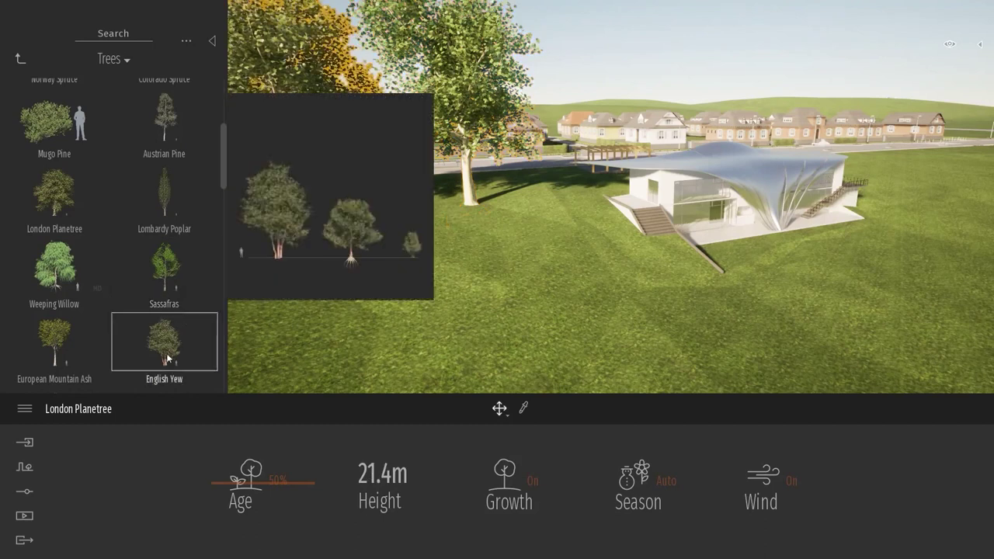
Place an English Yew and a European Mountain Ash on the lawn near the planetrees
{"action": "left_click_drag", "start_coordinate": [164, 341], "coordinate": [418, 255]}
{"action": "left_click_drag", "start_coordinate": [76, 335], "coordinate": [278, 288]}
{"action": "left_click", "coordinate": [607, 200]}
Plant a row of European Mountain Ash trees along the road on the lawn at the building's opposite side
{"action": "key", "text": "s"}
{"action": "right_click_drag", "start_coordinate": [607, 200], "coordinate": [547, 205]}
{"action": "mouse_move", "coordinate": [640, 168]}
{"action": "right_mouse_down"}
{"action": "mouse_move", "coordinate": [637, 177]}
{"action": "mouse_move", "coordinate": [633, 169]}
{"action": "mouse_move", "coordinate": [646, 168]}
{"action": "mouse_move", "coordinate": [637, 168]}
{"action": "right_mouse_up"}
{"action": "key", "text": "d"}
{"action": "key", "text": "s"}
{"action": "key", "text": "d"}
{"action": "right_click_drag", "start_coordinate": [371, 261], "coordinate": [346, 258]}
{"action": "left_click", "coordinate": [70, 287]}
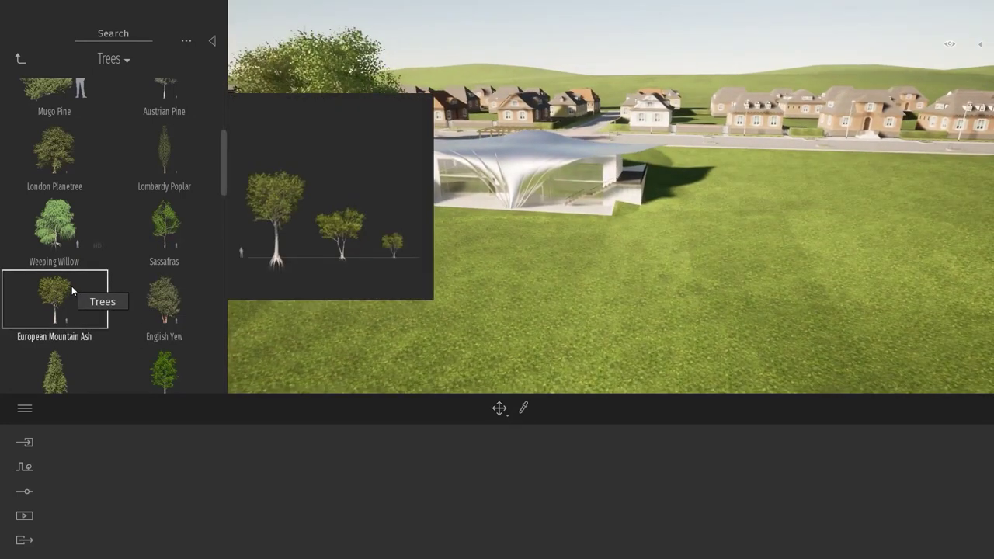
{"action": "key", "text": "w"}
{"action": "key", "text": "d"}
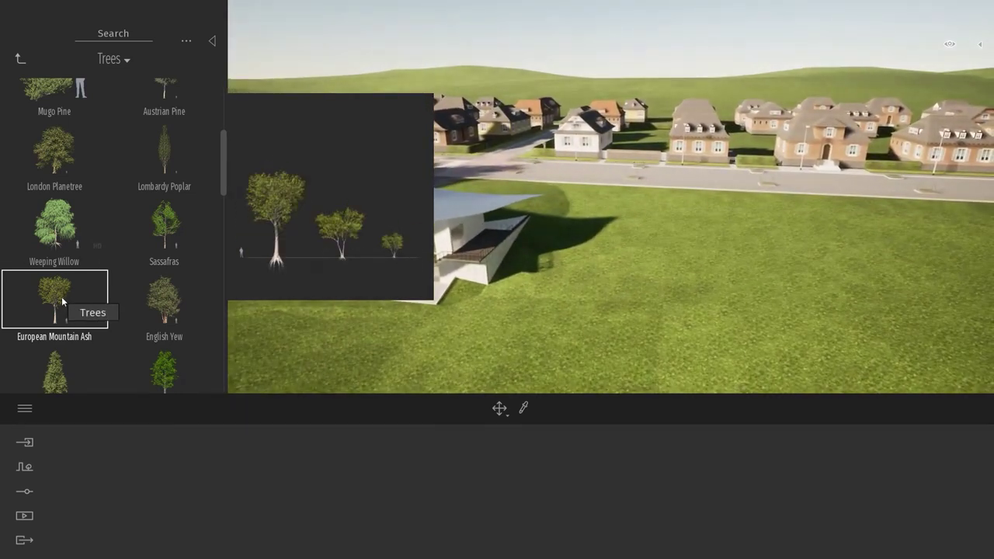
{"action": "left_click_drag", "start_coordinate": [97, 316], "coordinate": [710, 266]}
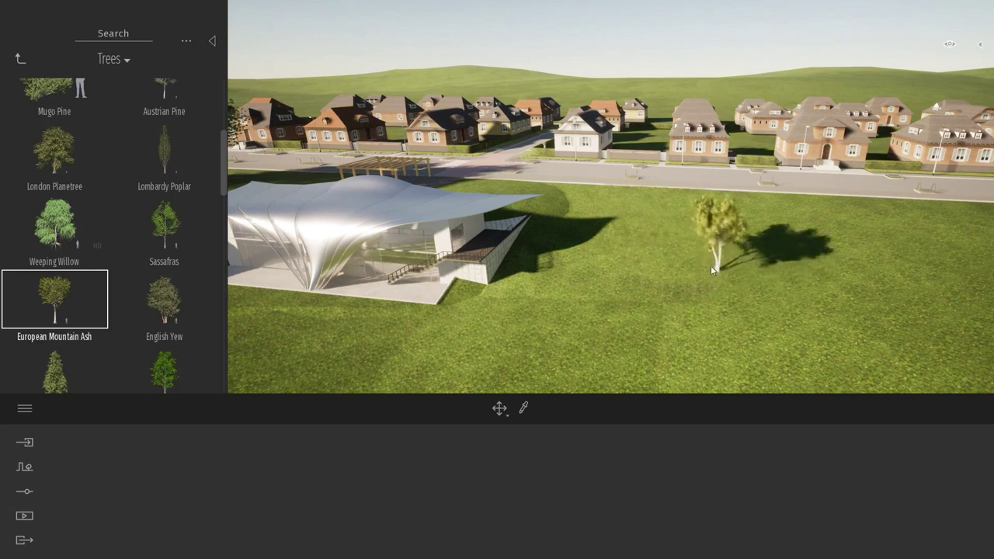
{"action": "key", "text": "d"}
{"action": "right_click_drag", "start_coordinate": [707, 268], "coordinate": [702, 270]}
{"action": "left_click_drag", "start_coordinate": [700, 269], "coordinate": [696, 192]}
{"action": "left_click", "coordinate": [697, 190]}
{"action": "left_click", "coordinate": [758, 191]}
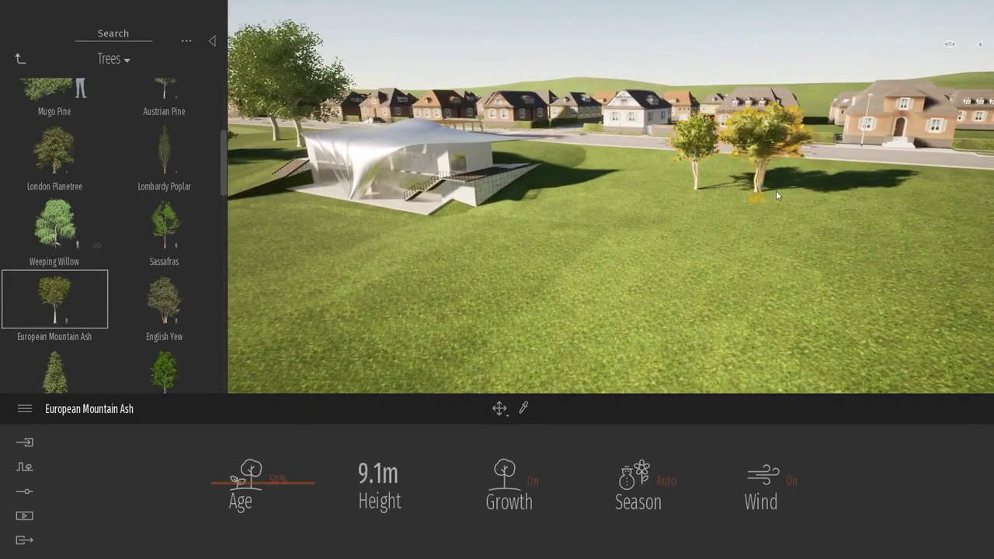
{"action": "left_click", "coordinate": [837, 194]}
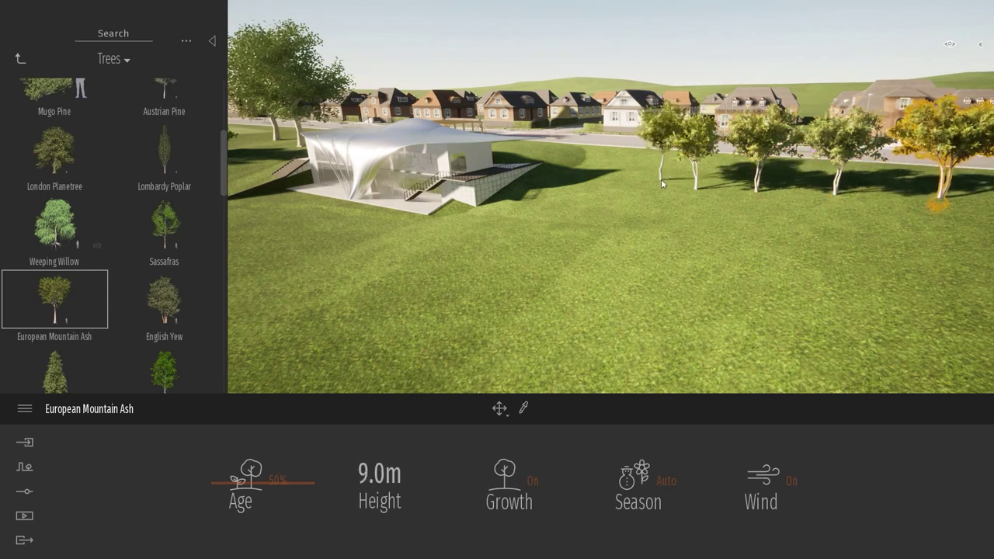
{"action": "left_click", "coordinate": [661, 179]}
{"action": "left_click", "coordinate": [598, 163]}
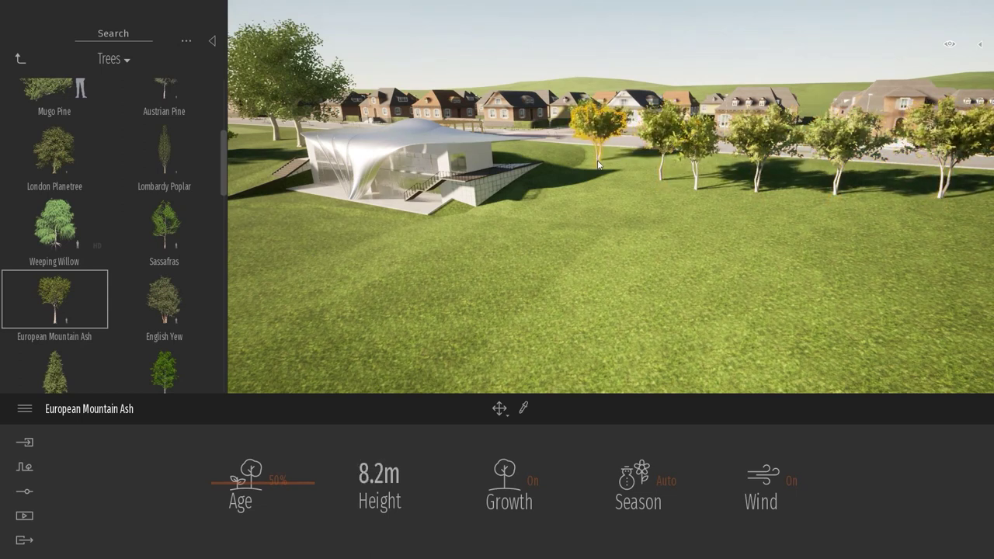
{"action": "left_click", "coordinate": [619, 172]}
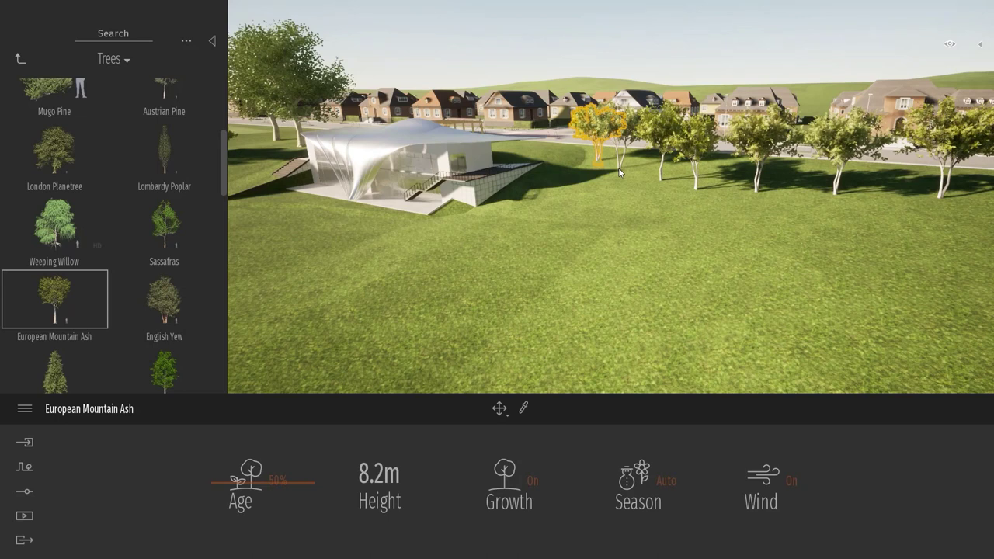
Thicken the row into a grove by scattering more European Mountain Ash trees between the road and the building
{"action": "middle_click_drag", "start_coordinate": [719, 153], "coordinate": [595, 164], "text": "shift"}
{"action": "left_click", "coordinate": [608, 153]}
{"action": "left_click", "coordinate": [699, 160]}
{"action": "left_click", "coordinate": [757, 160]}
{"action": "left_click", "coordinate": [887, 199]}
{"action": "left_click", "coordinate": [765, 239]}
{"action": "left_click", "coordinate": [676, 232]}
{"action": "left_click", "coordinate": [597, 223]}
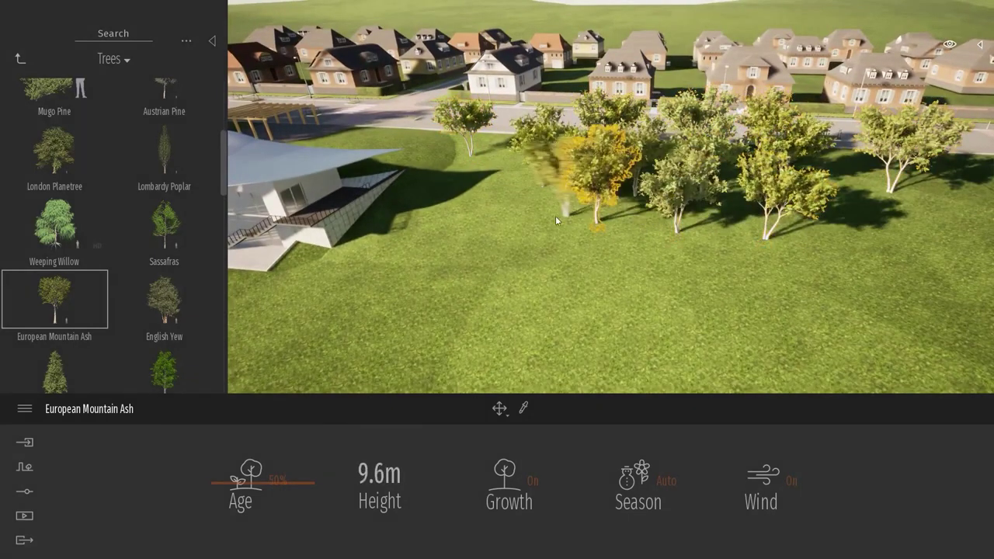
{"action": "left_click", "coordinate": [498, 208]}
{"action": "left_click", "coordinate": [377, 140]}
{"action": "left_click", "coordinate": [447, 153]}
{"action": "left_click", "coordinate": [916, 177]}
{"action": "left_click", "coordinate": [865, 179]}
{"action": "middle_click_drag", "start_coordinate": [862, 219], "coordinate": [784, 221], "text": "shift"}
{"action": "left_click", "coordinate": [470, 250]}
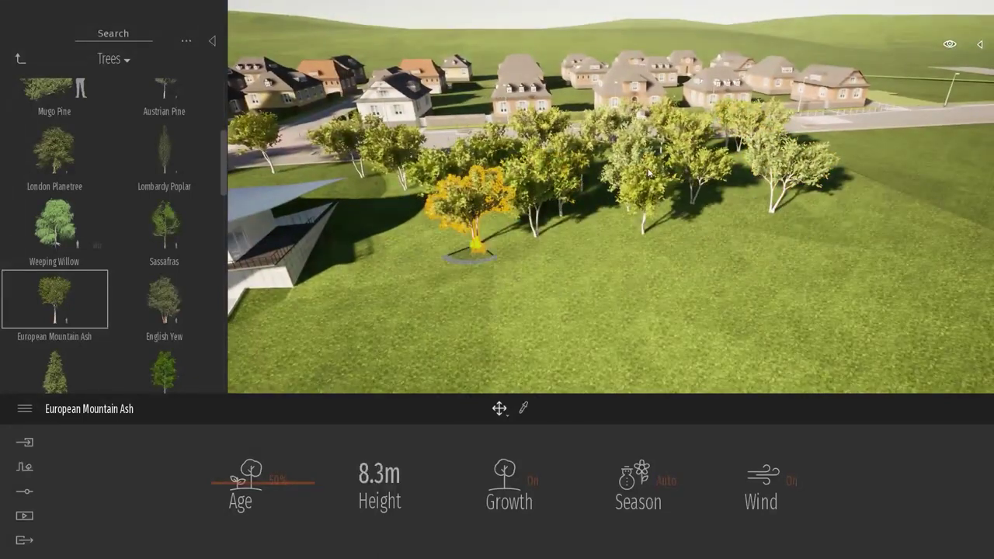
Add English Yew and Sassafras to the European Mountain Ash selection and plant mixed trees beyond the end of the roadside grove
{"action": "scroll", "coordinate": [657, 237], "scroll_direction": "down", "scroll_amount": 3}
{"action": "middle_click_drag", "start_coordinate": [658, 237], "coordinate": [666, 225], "text": "shift"}
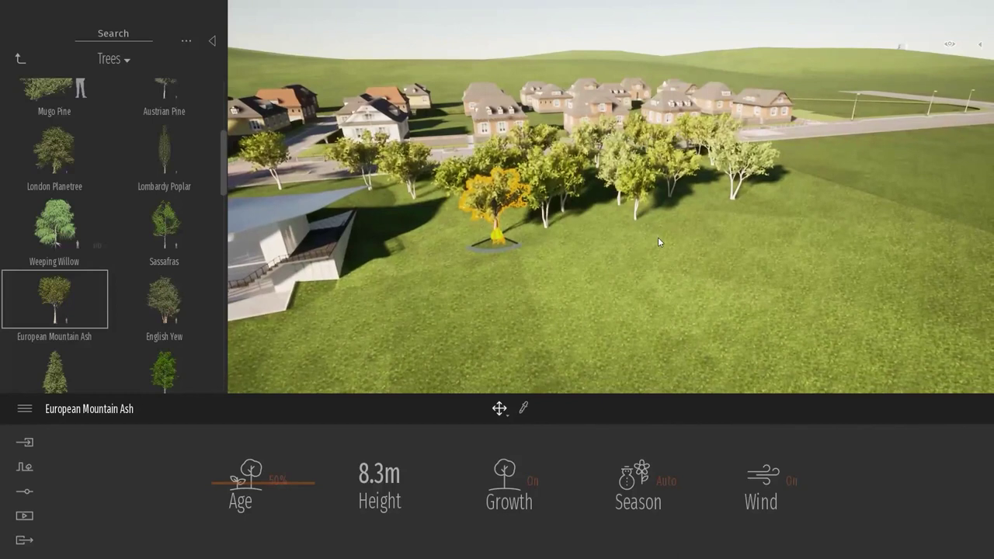
{"action": "mouse_move", "coordinate": [63, 314]}
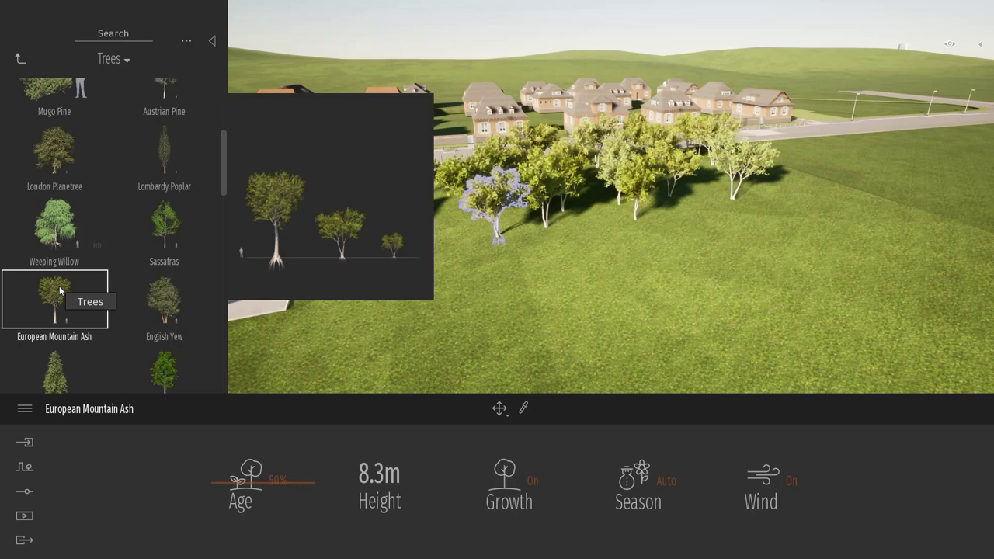
{"action": "mouse_move", "coordinate": [185, 294]}
{"action": "mouse_move", "coordinate": [171, 229]}
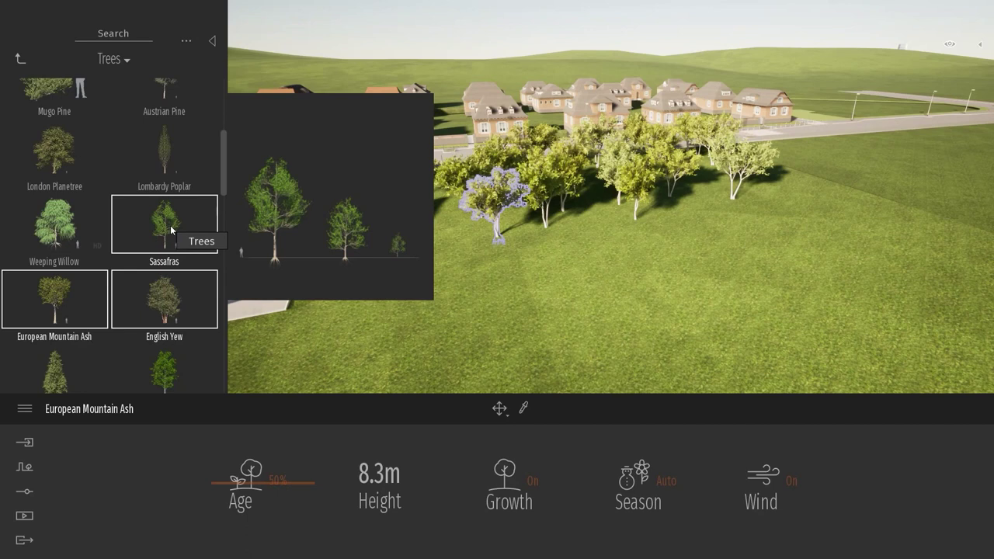
{"action": "left_click", "coordinate": [172, 230]}
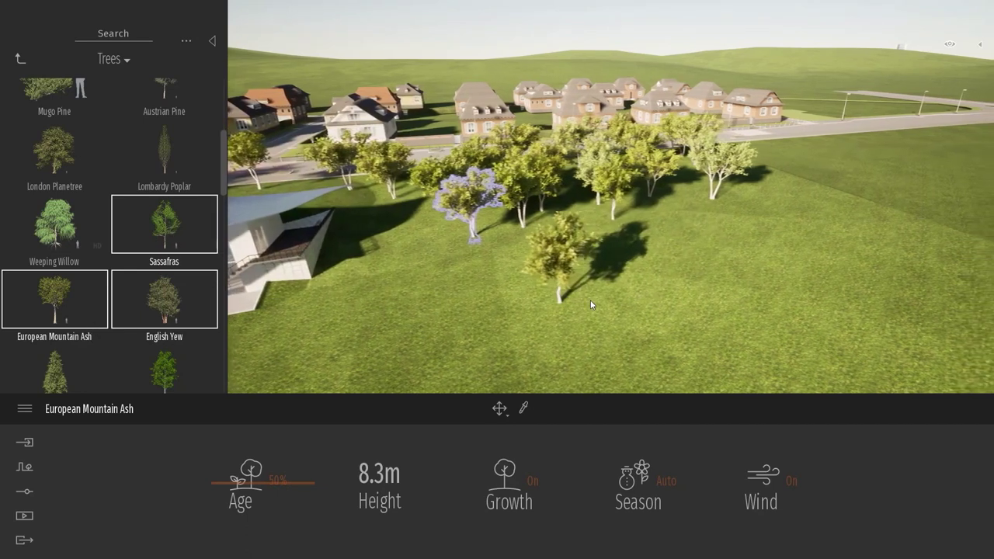
{"action": "key", "text": "d"}
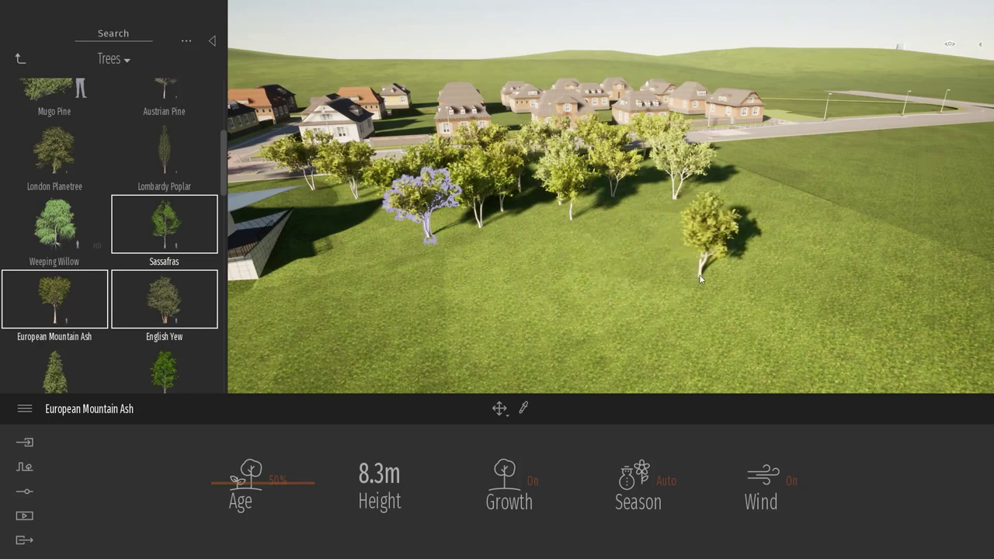
{"action": "left_click", "coordinate": [725, 182]}
{"action": "left_click", "coordinate": [770, 196]}
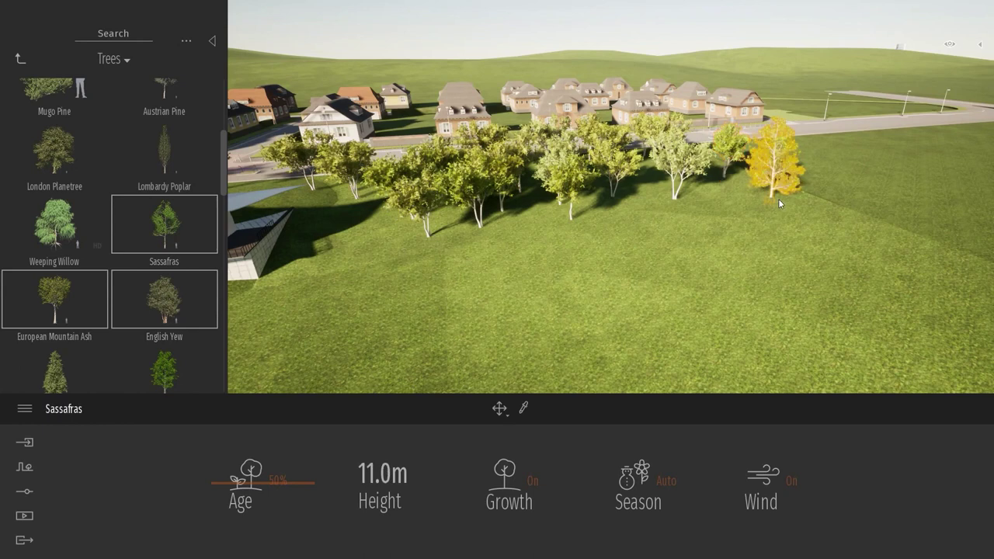
{"action": "left_click", "coordinate": [830, 221]}
{"action": "left_click", "coordinate": [877, 239]}
{"action": "left_click", "coordinate": [935, 275]}
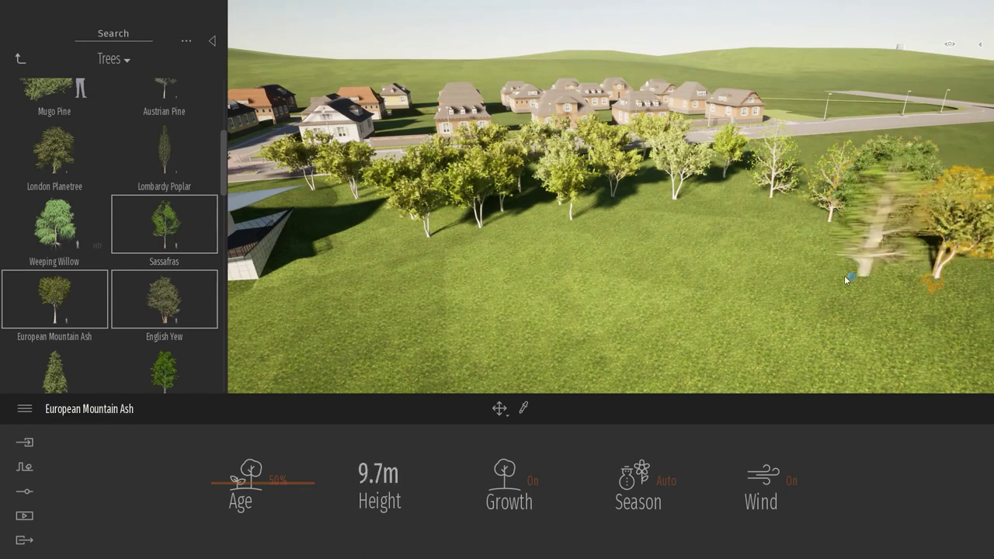
Thicken the grove's lawn side with more randomly mixed European Mountain Ash, English Yew and Sassafras trees
{"action": "left_click", "coordinate": [844, 275]}
{"action": "left_click", "coordinate": [786, 245]}
{"action": "left_click", "coordinate": [685, 204]}
{"action": "left_click", "coordinate": [612, 220]}
{"action": "left_click", "coordinate": [556, 233]}
{"action": "left_click", "coordinate": [448, 242]}
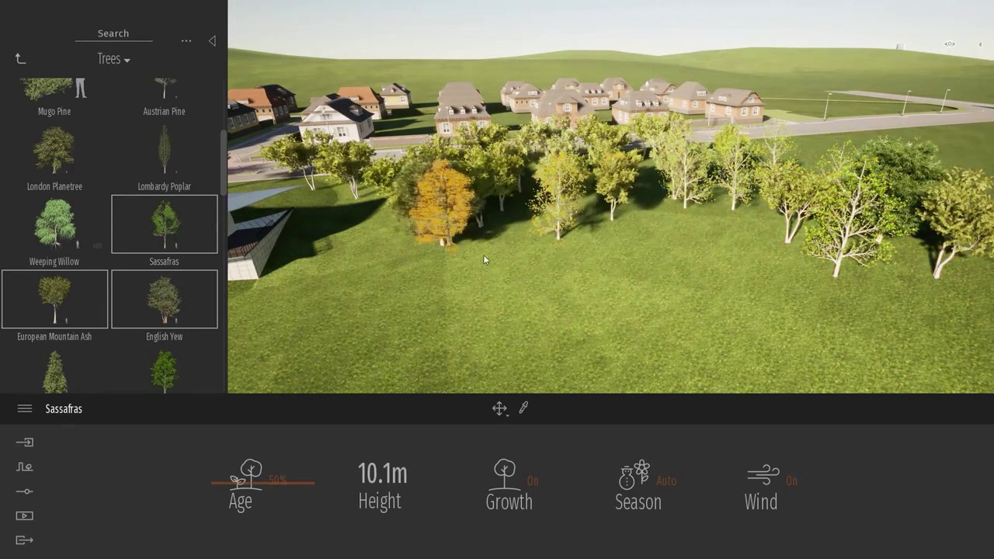
{"action": "left_click", "coordinate": [532, 262]}
{"action": "left_click", "coordinate": [650, 242]}
{"action": "left_click", "coordinate": [727, 250]}
{"action": "left_click", "coordinate": [784, 289]}
{"action": "left_click", "coordinate": [668, 284]}
{"action": "left_click", "coordinate": [652, 200]}
{"action": "key", "text": "Escape"}
Set up Vegetation Paint with London Planetree and Turkey Oak as the species to paint
{"action": "key", "text": "s"}
{"action": "right_click_drag", "start_coordinate": [742, 300], "coordinate": [714, 295]}
{"action": "key", "text": "a"}
{"action": "key", "text": "s"}
{"action": "key", "text": "q"}
{"action": "key", "text": "d"}
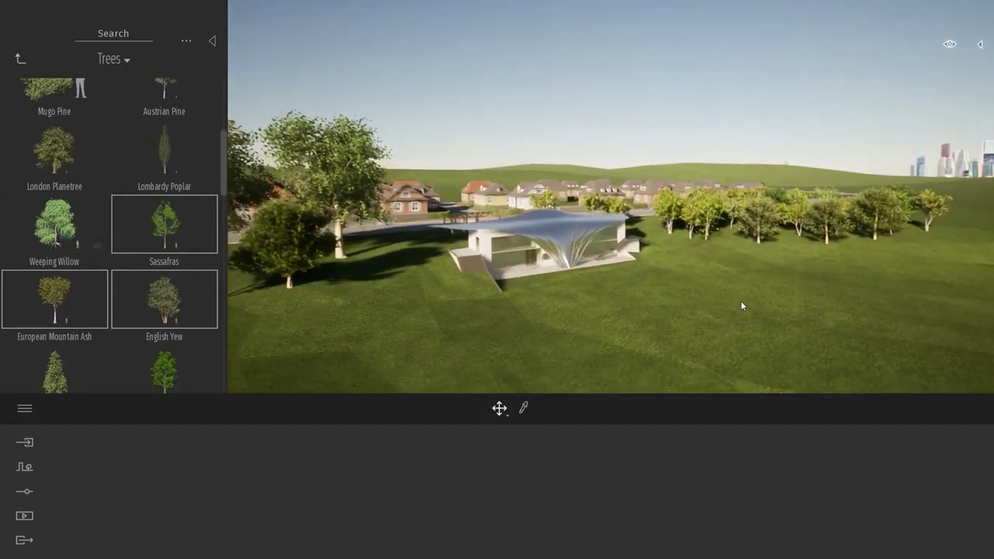
{"action": "middle_click_drag", "start_coordinate": [741, 301], "coordinate": [703, 292], "text": "shift"}
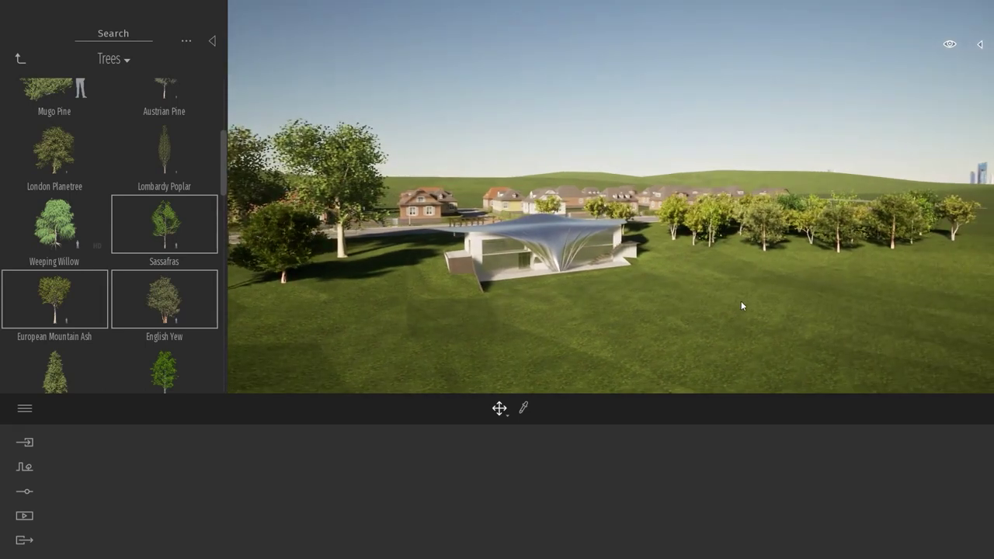
{"action": "left_click", "coordinate": [24, 469]}
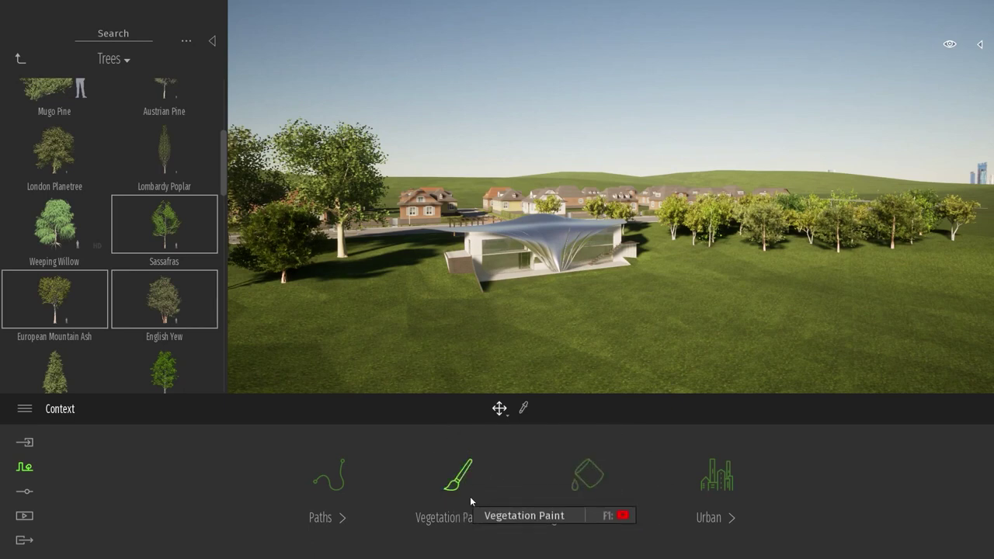
{"action": "left_click", "coordinate": [459, 474]}
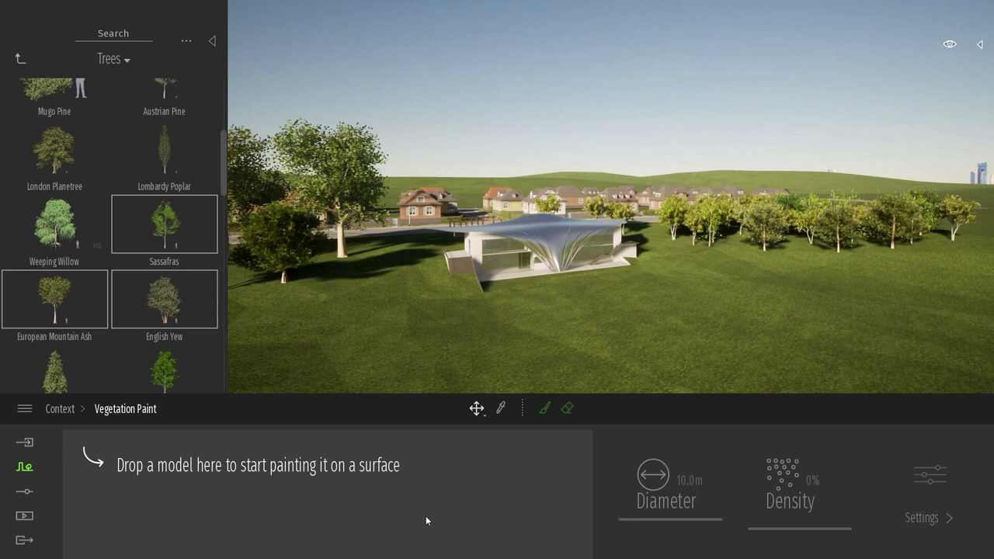
{"action": "scroll", "coordinate": [166, 304], "scroll_direction": "up", "scroll_amount": 2}
{"action": "mouse_move", "coordinate": [54, 264]}
{"action": "left_mouse_down"}
{"action": "mouse_move", "coordinate": [189, 455]}
{"action": "mouse_move", "coordinate": [155, 466]}
{"action": "left_mouse_up"}
{"action": "mouse_move", "coordinate": [222, 143]}
{"action": "left_mouse_down"}
{"action": "mouse_move", "coordinate": [223, 335]}
{"action": "mouse_move", "coordinate": [226, 326]}
{"action": "left_mouse_up"}
{"action": "mouse_move", "coordinate": [167, 178]}
{"action": "left_mouse_down"}
{"action": "mouse_move", "coordinate": [166, 349]}
{"action": "mouse_move", "coordinate": [273, 507]}
{"action": "left_mouse_up"}
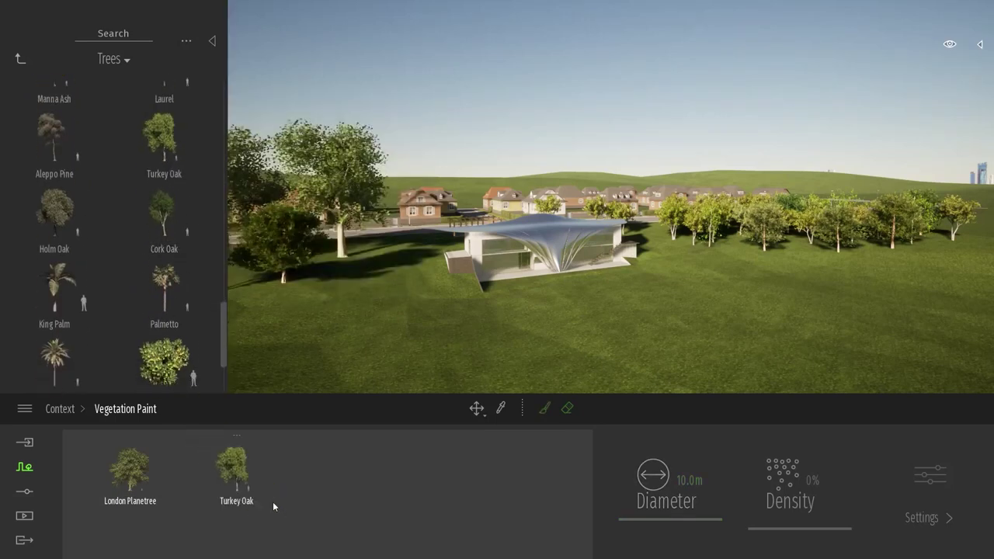
Paint a strip of London Planetree and Turkey Oak on the lawn past the grove with the 10 m brush
{"action": "left_click", "coordinate": [546, 408]}
{"action": "mouse_move", "coordinate": [638, 151]}
{"action": "left_mouse_down"}
{"action": "mouse_move", "coordinate": [652, 195]}
{"action": "mouse_move", "coordinate": [679, 177]}
{"action": "mouse_move", "coordinate": [770, 188]}
{"action": "mouse_move", "coordinate": [838, 253]}
{"action": "mouse_move", "coordinate": [893, 272]}
{"action": "left_mouse_up"}
{"action": "right_click_drag", "start_coordinate": [734, 146], "coordinate": [739, 159]}
{"action": "middle_click_drag", "start_coordinate": [739, 158], "coordinate": [747, 233], "text": "shift"}
{"action": "left_click_drag", "start_coordinate": [766, 76], "coordinate": [775, 278]}
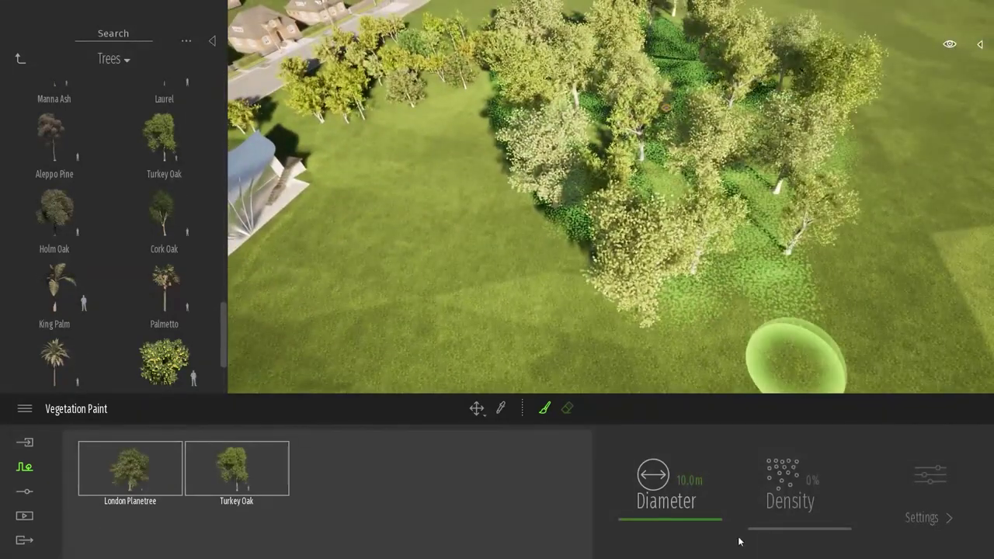
Enlarge the brush diameter to 64.8 m and paint a broad forest of both species across the open field
{"action": "left_click_drag", "start_coordinate": [671, 511], "coordinate": [671, 469]}
{"action": "right_click_drag", "start_coordinate": [730, 147], "coordinate": [780, 128]}
{"action": "right_click_drag", "start_coordinate": [512, 172], "coordinate": [517, 155]}
{"action": "mouse_move", "coordinate": [582, 202]}
{"action": "left_mouse_down"}
{"action": "mouse_move", "coordinate": [708, 297]}
{"action": "mouse_move", "coordinate": [597, 111]}
{"action": "mouse_move", "coordinate": [493, 116]}
{"action": "mouse_move", "coordinate": [902, 218]}
{"action": "mouse_move", "coordinate": [843, 241]}
{"action": "mouse_move", "coordinate": [743, 35]}
{"action": "mouse_move", "coordinate": [699, 23]}
{"action": "mouse_move", "coordinate": [713, 98]}
{"action": "left_mouse_up"}
{"action": "right_click_drag", "start_coordinate": [715, 196], "coordinate": [588, 178]}
{"action": "mouse_move", "coordinate": [588, 178]}
{"action": "left_mouse_down"}
{"action": "mouse_move", "coordinate": [542, 111]}
{"action": "mouse_move", "coordinate": [634, 111]}
{"action": "left_mouse_up"}
{"action": "key", "text": "Escape"}
{"action": "mouse_move", "coordinate": [811, 306]}
{"action": "right_mouse_down"}
{"action": "mouse_move", "coordinate": [784, 260]}
{"action": "mouse_move", "coordinate": [795, 258]}
{"action": "mouse_move", "coordinate": [809, 317]}
{"action": "right_mouse_up"}
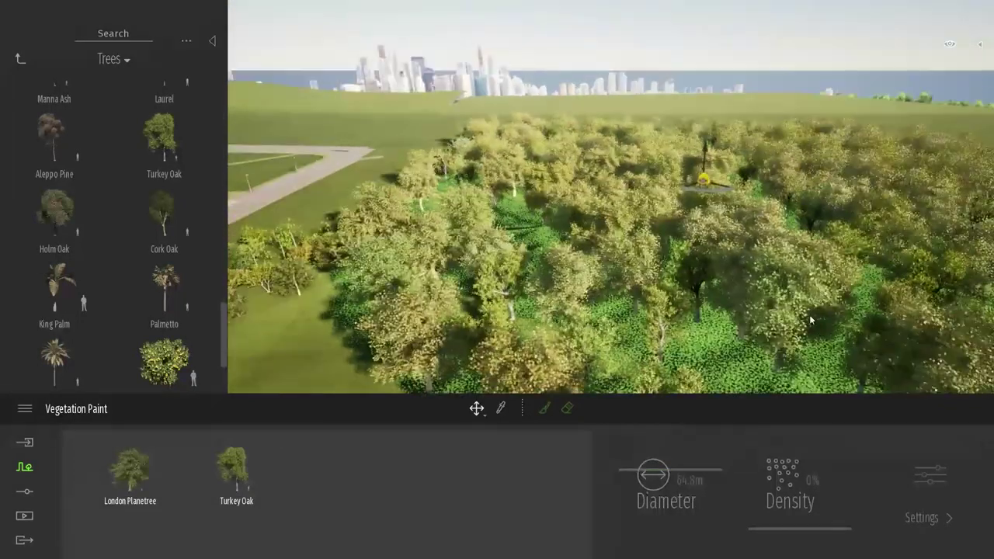
{"action": "key", "text": "Escape"}
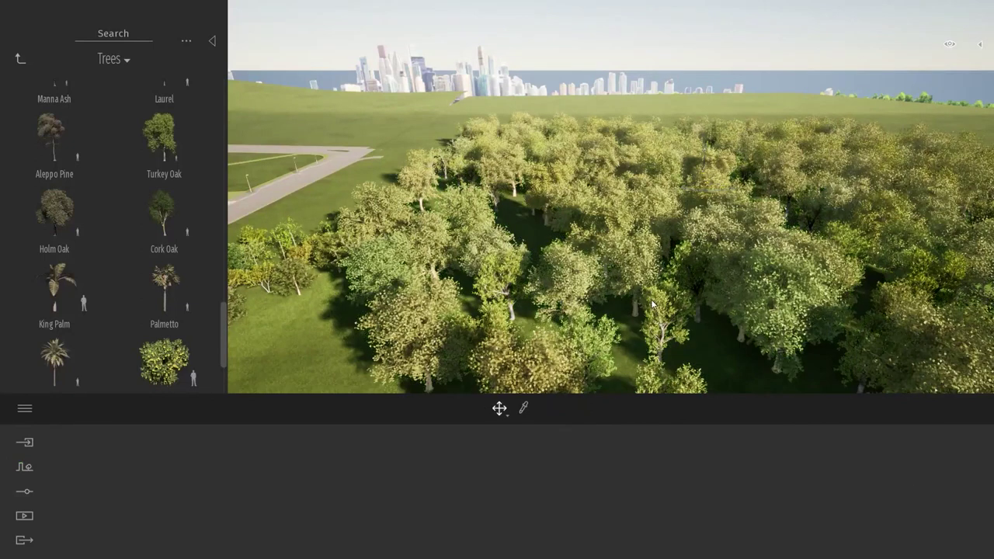
Thin out the painted forest by lowering the density of its London Planetree and Turkey Oak
{"action": "left_click", "coordinate": [641, 216]}
{"action": "left_click", "coordinate": [136, 467]}
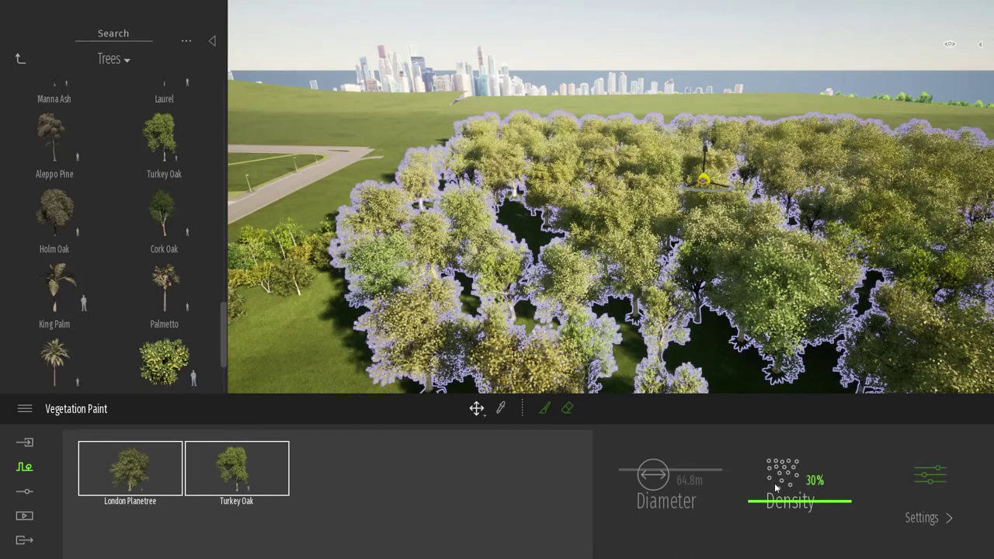
{"action": "left_click_drag", "start_coordinate": [786, 504], "coordinate": [790, 514]}
{"action": "key", "text": "Escape"}
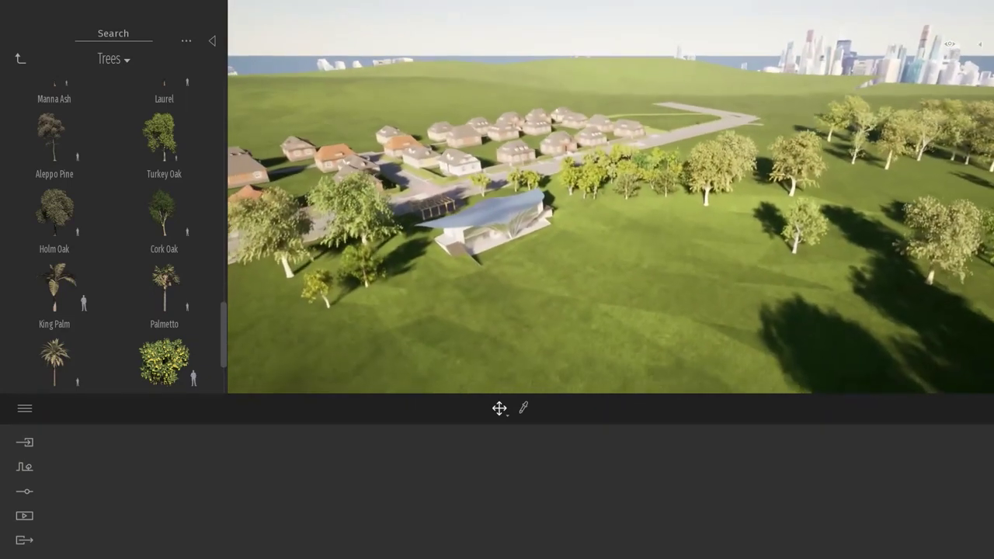
Set up Vegetation scatter with Turkey Oak and London Planetree and select both species
{"action": "right_click_drag", "start_coordinate": [683, 333], "coordinate": [667, 308]}
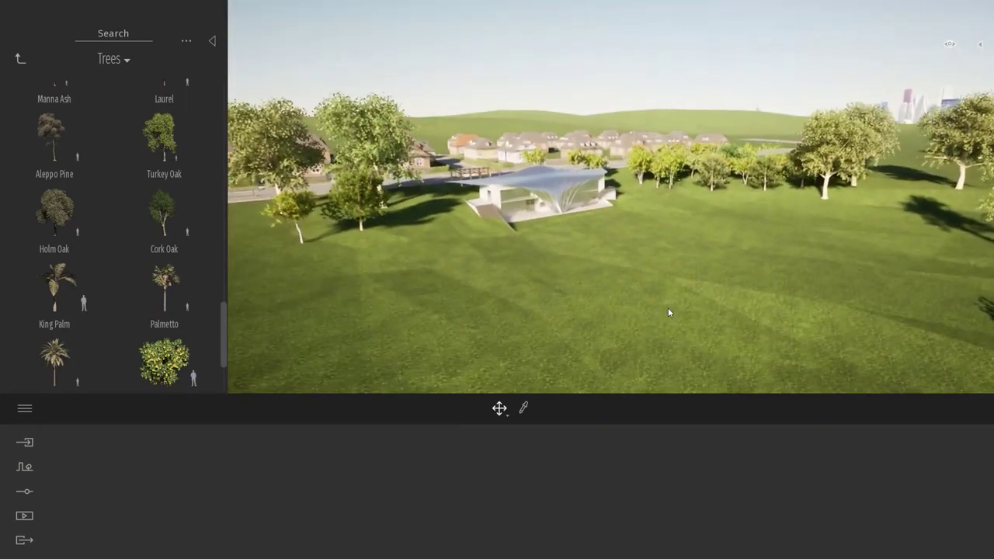
{"action": "left_click", "coordinate": [24, 467]}
{"action": "left_click", "coordinate": [592, 498]}
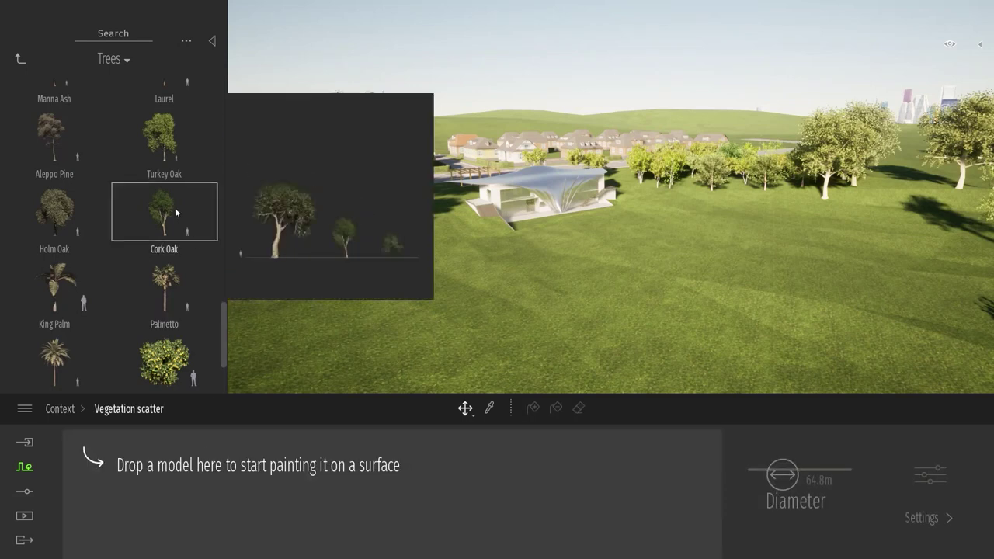
{"action": "left_click_drag", "start_coordinate": [164, 148], "coordinate": [183, 475]}
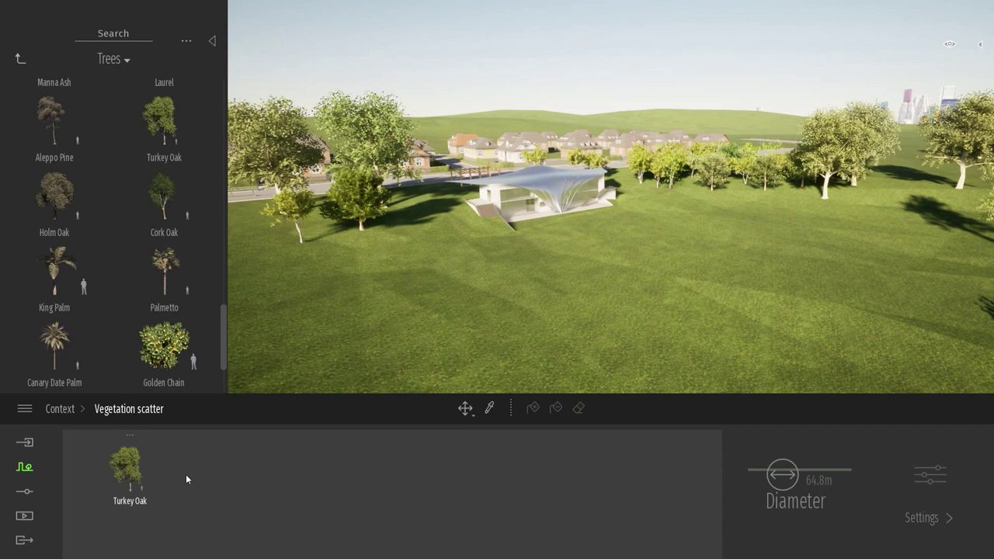
{"action": "scroll", "coordinate": [224, 361], "scroll_direction": "up", "scroll_amount": 10}
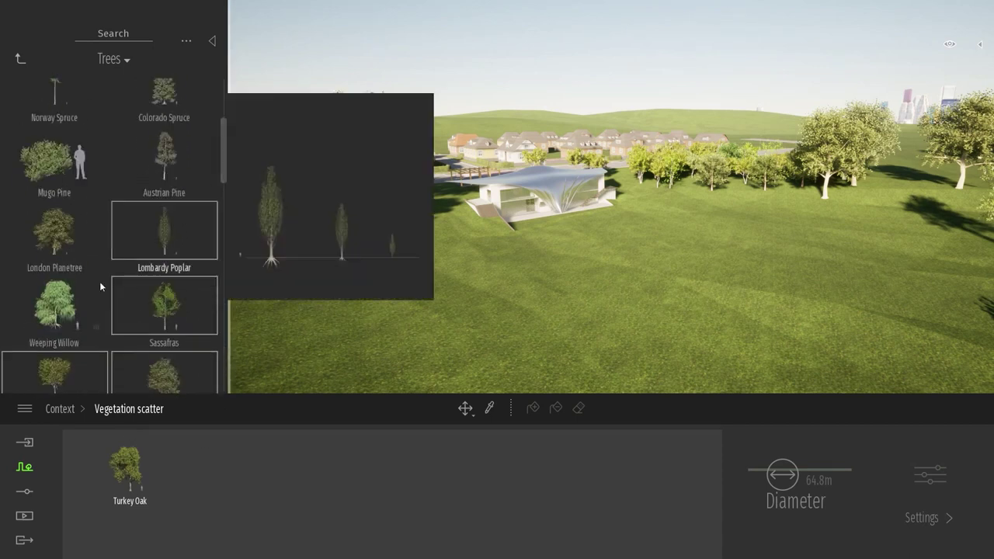
{"action": "left_click_drag", "start_coordinate": [131, 403], "coordinate": [232, 482]}
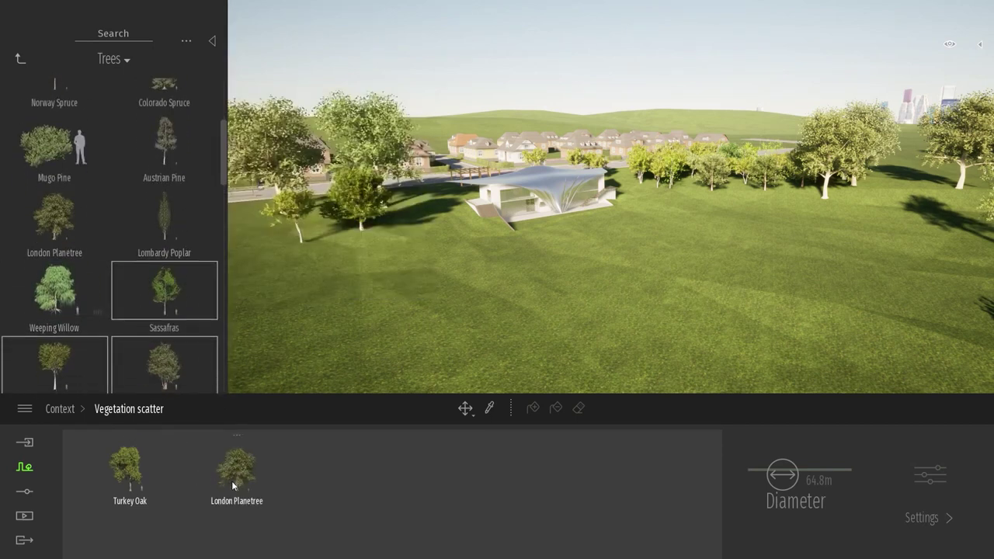
{"action": "left_click", "coordinate": [135, 468]}
{"action": "left_click", "coordinate": [256, 489]}
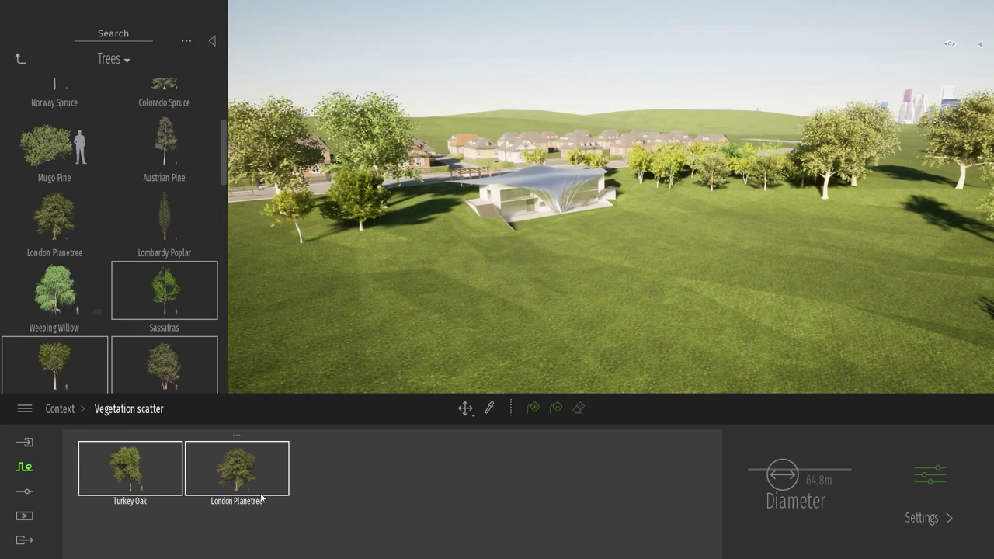
Scatter Turkey Oak and London Planetree over the entire ground surface around the building
{"action": "left_click", "coordinate": [532, 411]}
{"action": "right_click_drag", "start_coordinate": [640, 273], "coordinate": [639, 271]}
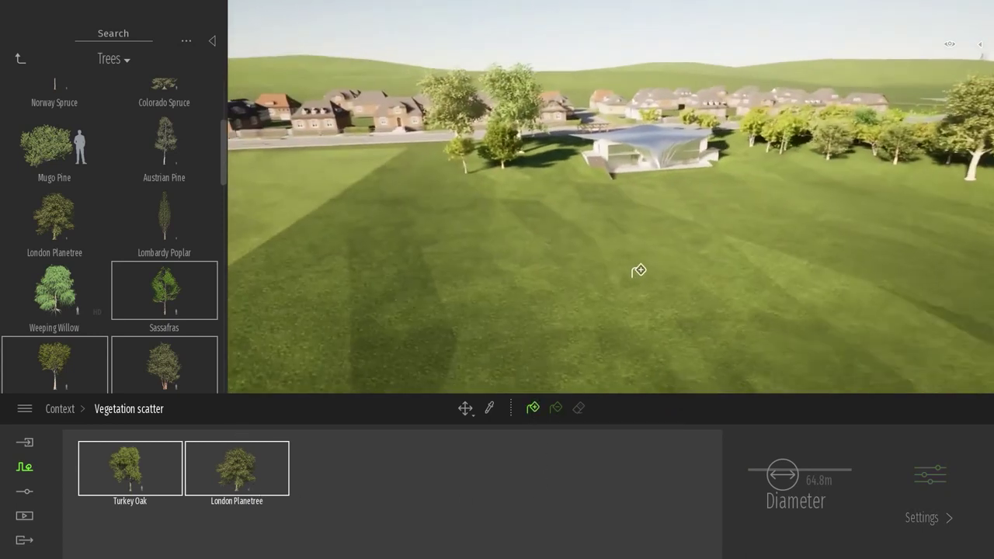
{"action": "left_click", "coordinate": [387, 199]}
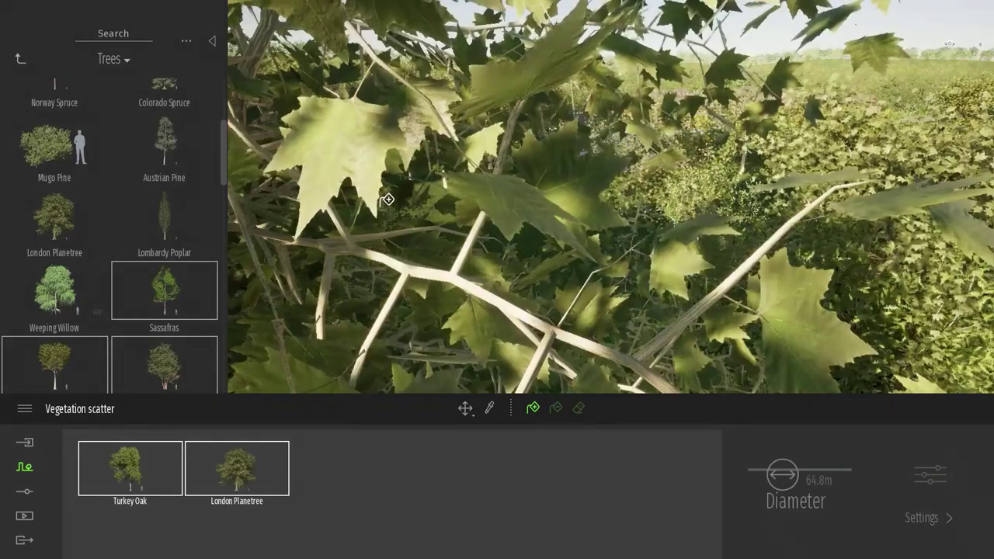
{"action": "right_click_drag", "start_coordinate": [608, 139], "coordinate": [607, 140]}
{"action": "key", "text": "e"}
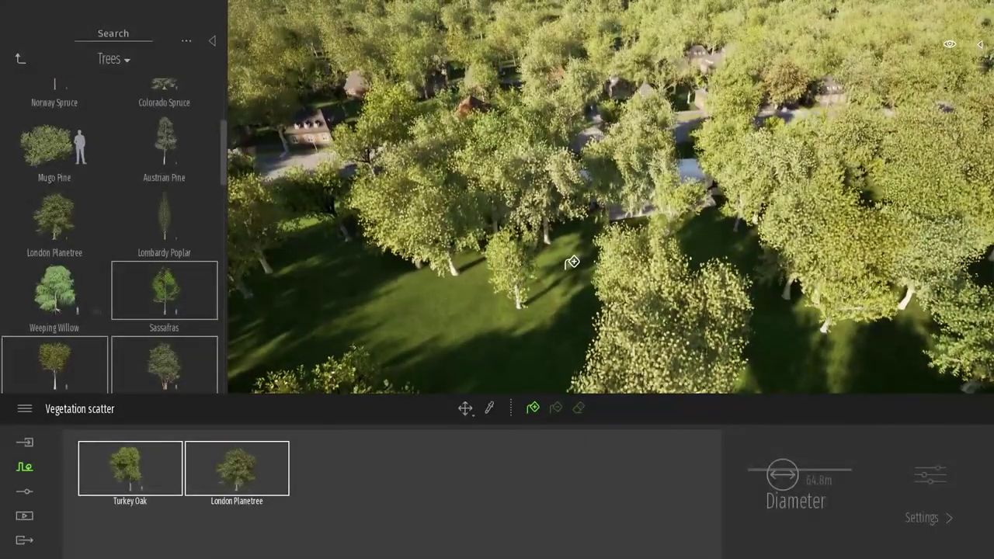
{"action": "key", "text": "Escape"}
Examine how the scattered forest covers the building and the neighbouring houses from several viewpoints
{"action": "right_click_drag", "start_coordinate": [610, 197], "coordinate": [683, 169]}
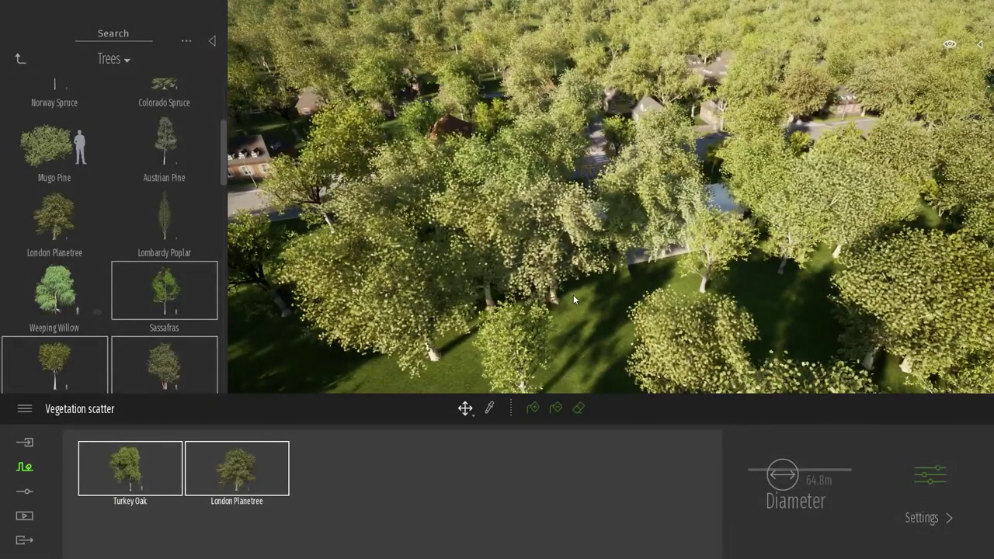
{"action": "key", "text": "w"}
{"action": "key", "text": "w"}
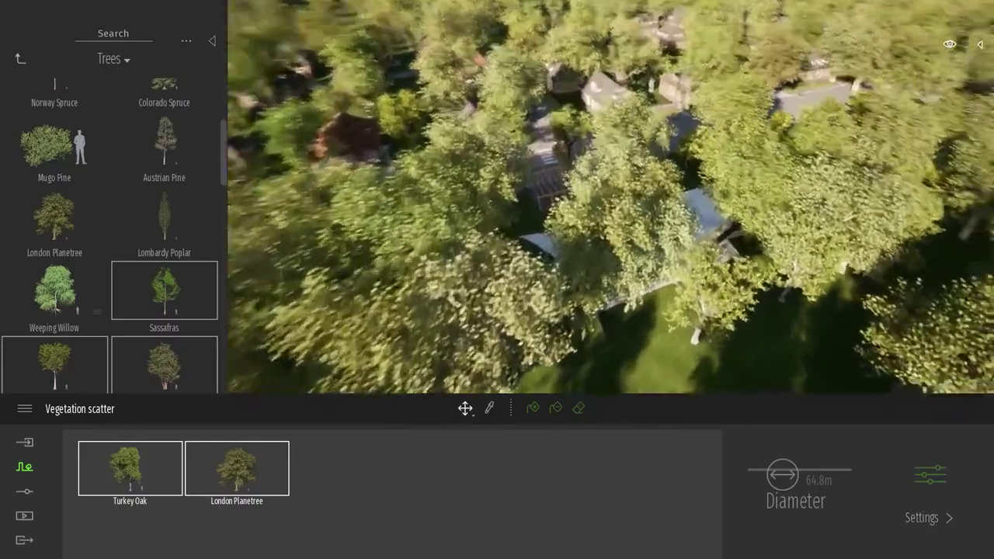
{"action": "right_click_drag", "start_coordinate": [574, 272], "coordinate": [653, 280]}
{"action": "middle_click_drag", "start_coordinate": [575, 272], "coordinate": [549, 180], "text": "shift"}
{"action": "middle_click_drag", "start_coordinate": [642, 255], "coordinate": [506, 91], "text": "shift"}
{"action": "middle_click_drag", "start_coordinate": [668, 226], "coordinate": [598, 497], "text": "shift"}
{"action": "key", "text": "s"}
{"action": "right_click_drag", "start_coordinate": [604, 311], "coordinate": [604, 225]}
{"action": "right_click_drag", "start_coordinate": [638, 311], "coordinate": [637, 275]}
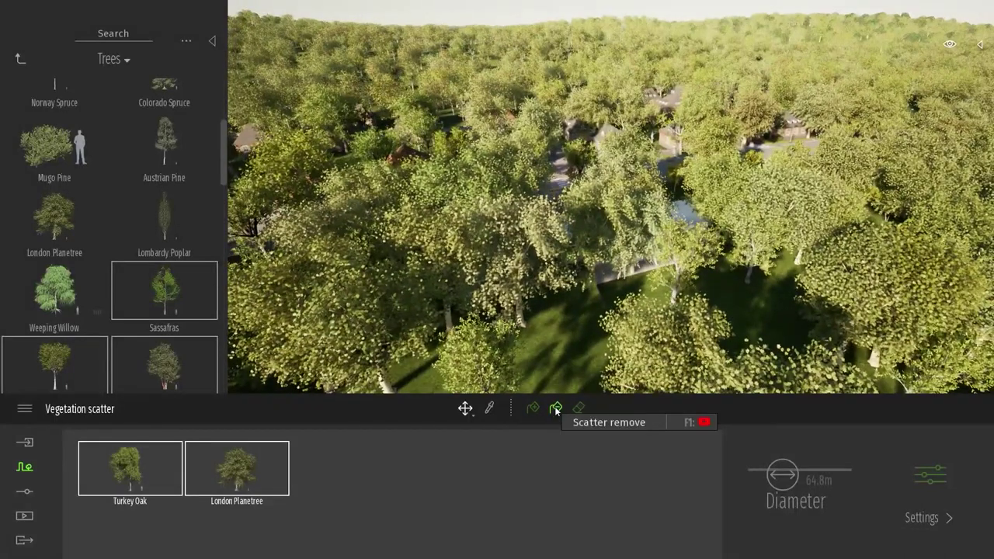
Thin the scattered trees across the ground surface with Scatter remove
{"action": "right_click_drag", "start_coordinate": [466, 363], "coordinate": [438, 342]}
{"action": "left_click", "coordinate": [334, 315]}
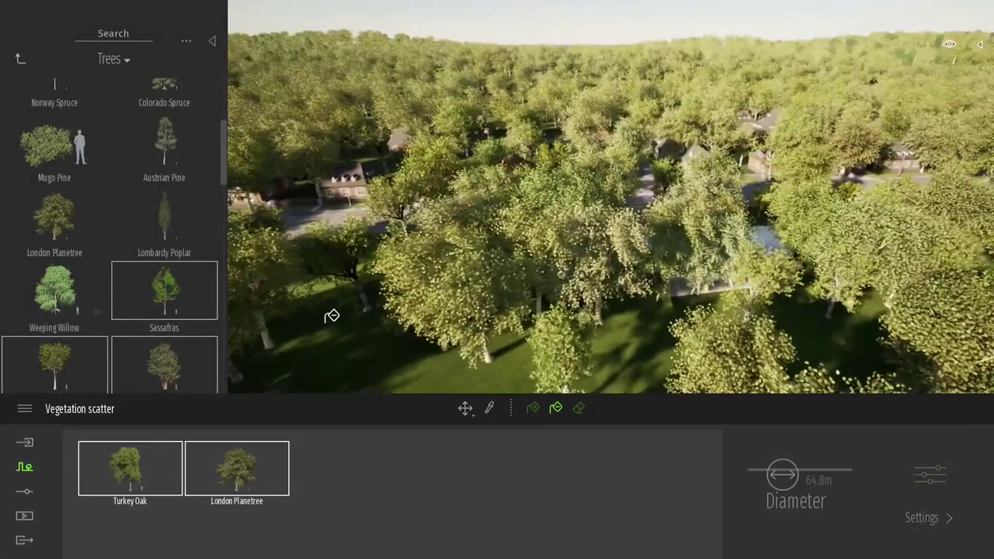
{"action": "left_click", "coordinate": [320, 303]}
{"action": "right_click_drag", "start_coordinate": [579, 292], "coordinate": [594, 310]}
{"action": "key", "text": "Escape"}
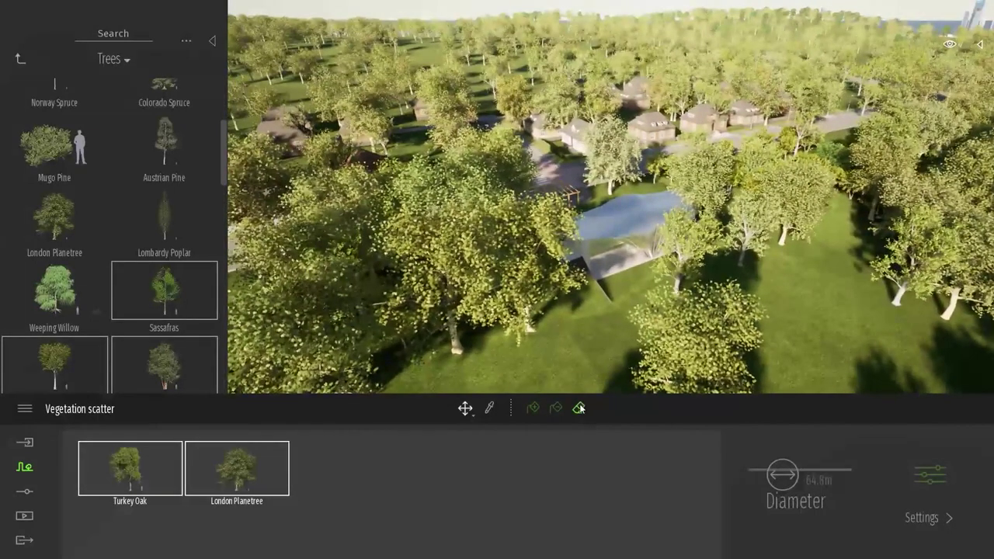
Clear the scattered trees covering and surrounding the building with the 64.8 m eraser
{"action": "left_click", "coordinate": [579, 408]}
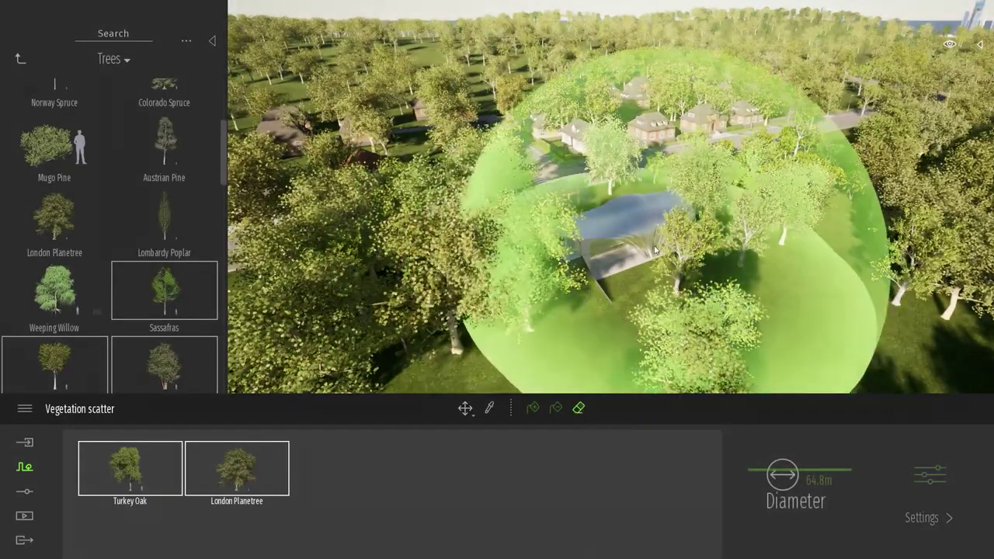
{"action": "mouse_move", "coordinate": [627, 208]}
{"action": "left_mouse_down"}
{"action": "mouse_move", "coordinate": [626, 196]}
{"action": "mouse_move", "coordinate": [637, 225]}
{"action": "left_mouse_up"}
{"action": "left_click", "coordinate": [605, 225]}
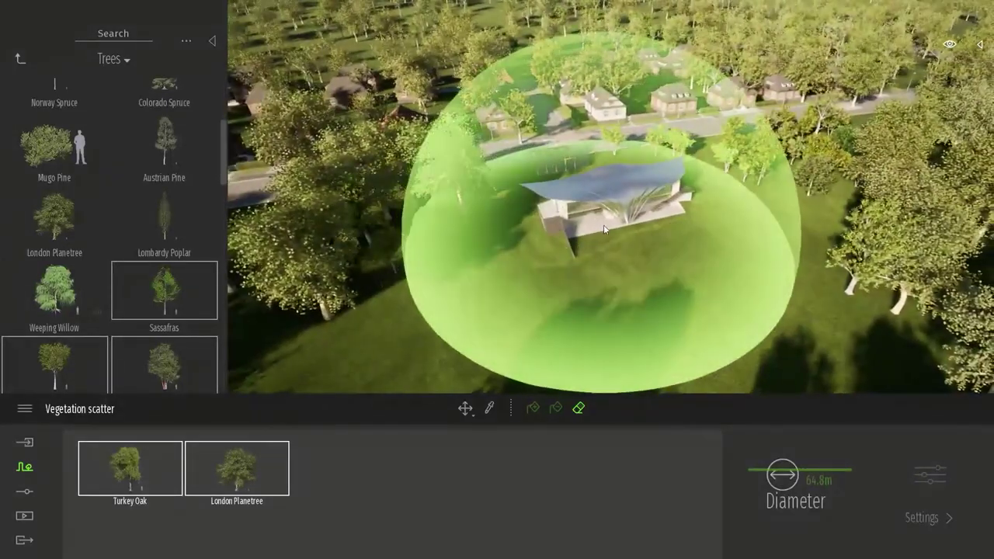
{"action": "key", "text": "Escape"}
{"action": "middle_click_drag", "start_coordinate": [656, 254], "coordinate": [655, 201], "text": "shift"}
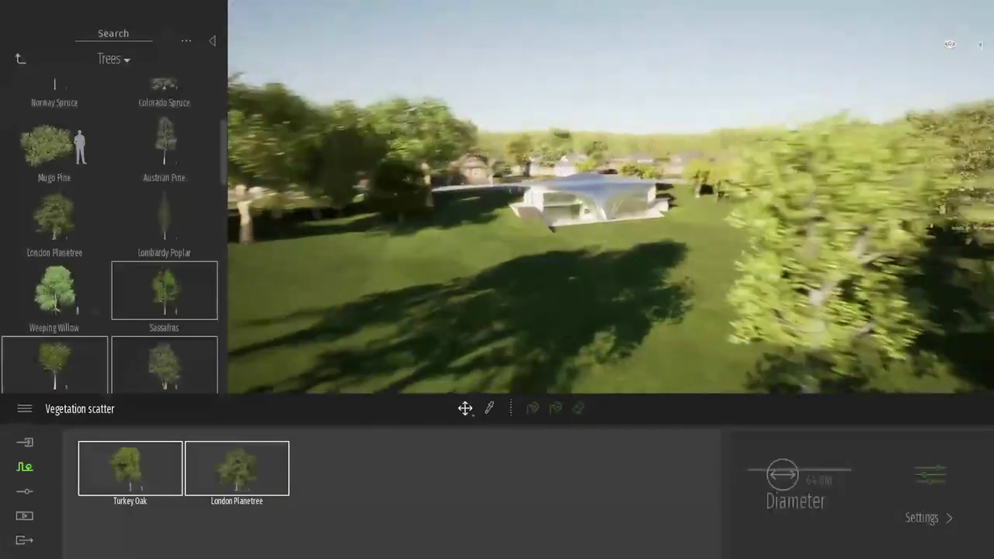
Examine the cleared ground and remaining trees around the building from several viewpoints, and leave Vegetation scatter
{"action": "right_click_drag", "start_coordinate": [279, 269], "coordinate": [231, 327]}
{"action": "right_click_drag", "start_coordinate": [569, 269], "coordinate": [543, 261]}
{"action": "right_click_drag", "start_coordinate": [439, 237], "coordinate": [466, 186]}
{"action": "right_click_drag", "start_coordinate": [633, 280], "coordinate": [645, 268]}
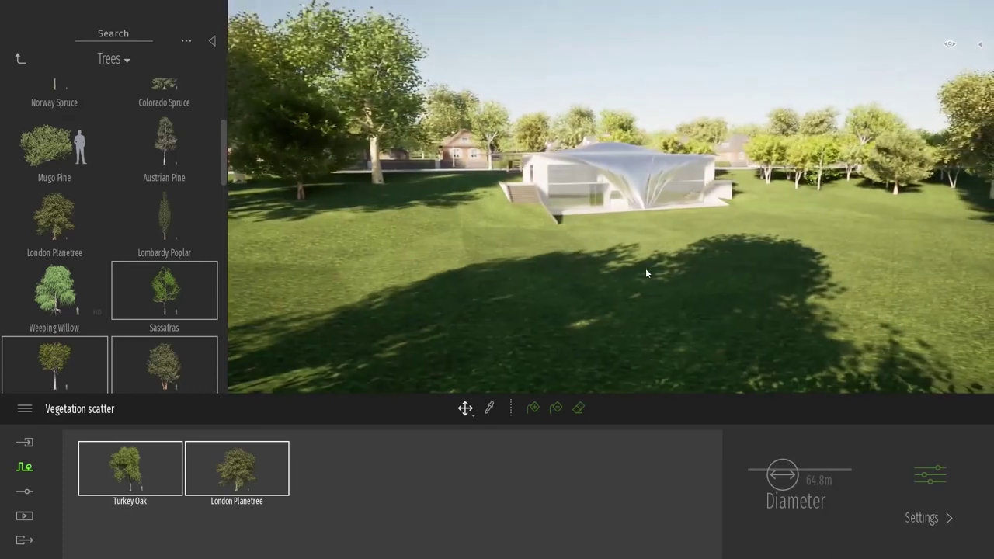
{"action": "key", "text": "d"}
{"action": "right_click_drag", "start_coordinate": [755, 332], "coordinate": [699, 285]}
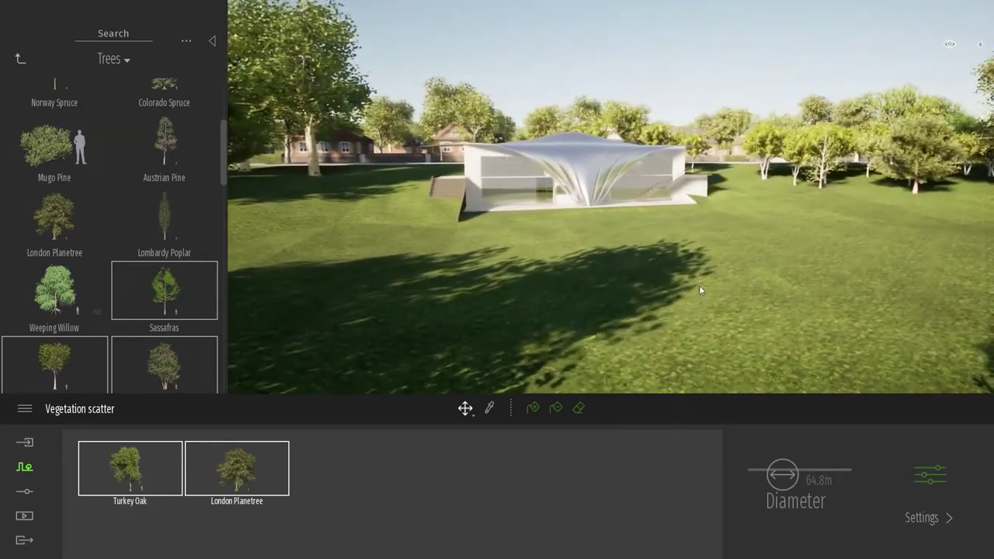
{"action": "key", "text": "Escape"}
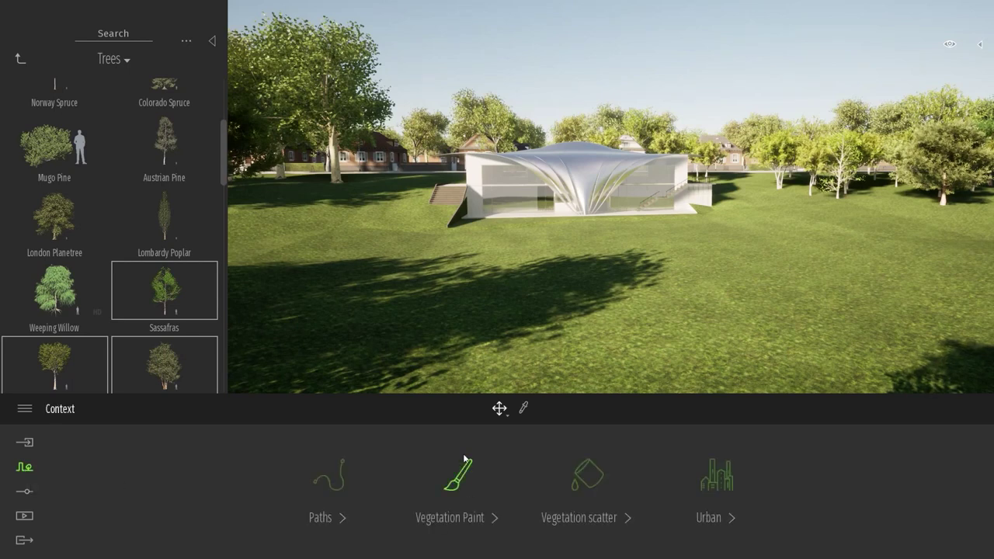
Start a Vegetation Paint set with Wild Grass 01 from the Grass and flowers library
{"action": "left_click", "coordinate": [469, 489]}
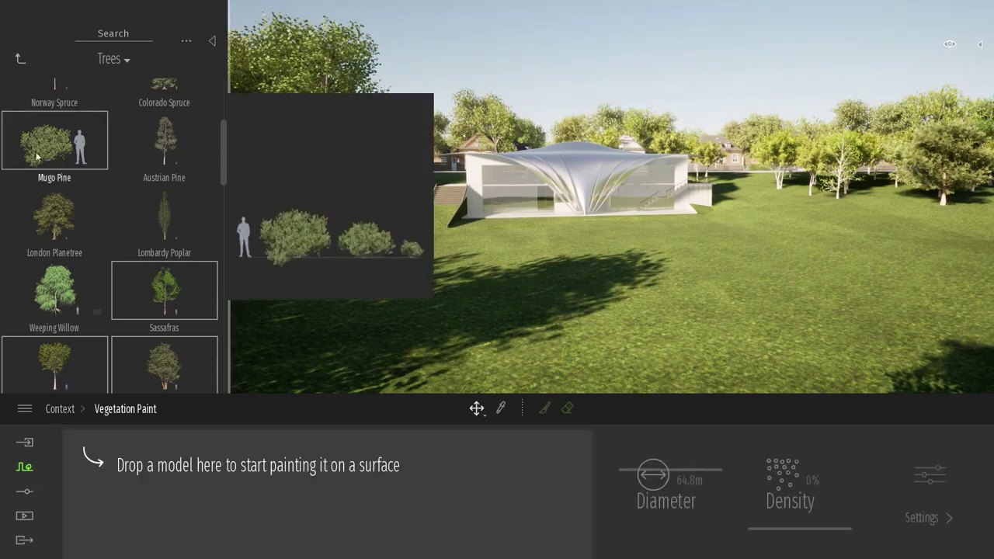
{"action": "left_click", "coordinate": [19, 59]}
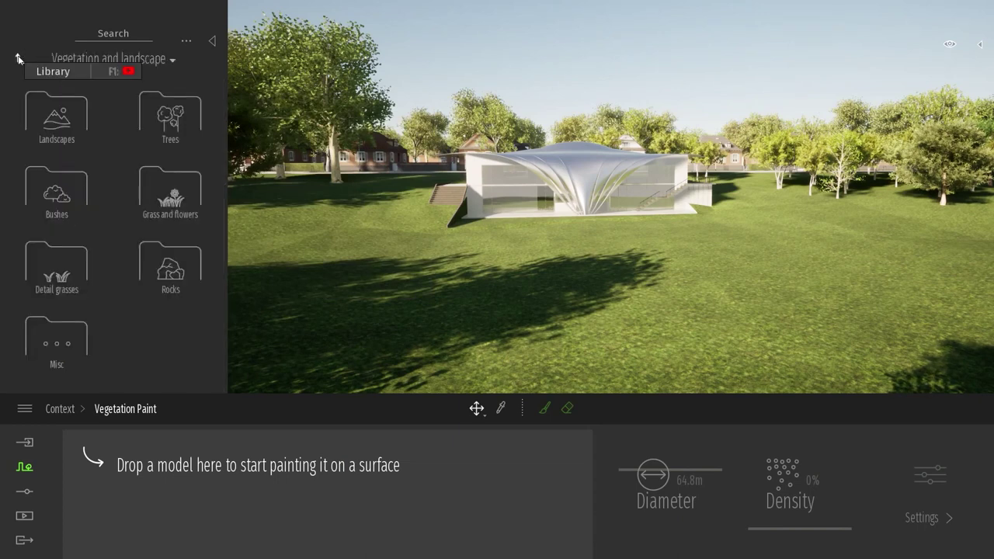
{"action": "left_click", "coordinate": [170, 193]}
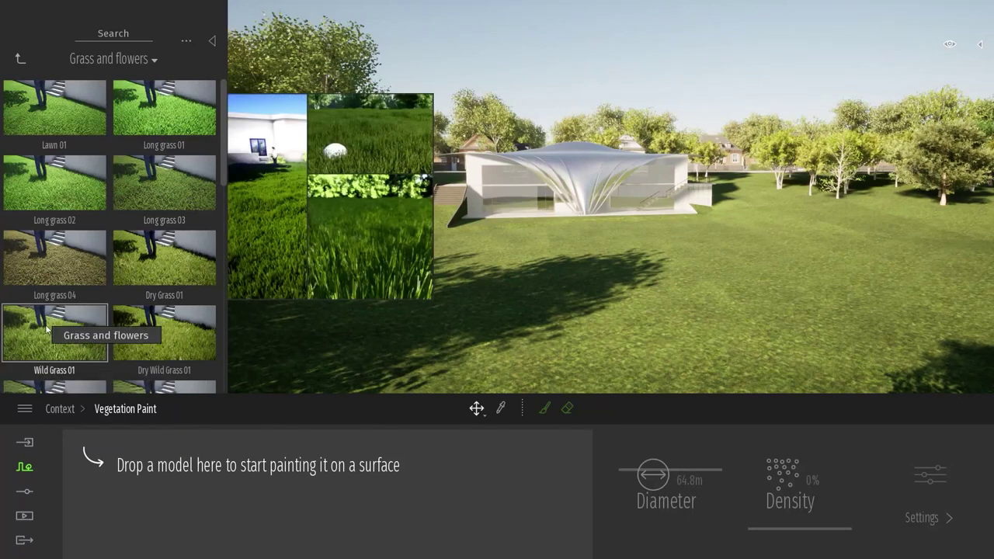
{"action": "left_click_drag", "start_coordinate": [59, 347], "coordinate": [191, 514]}
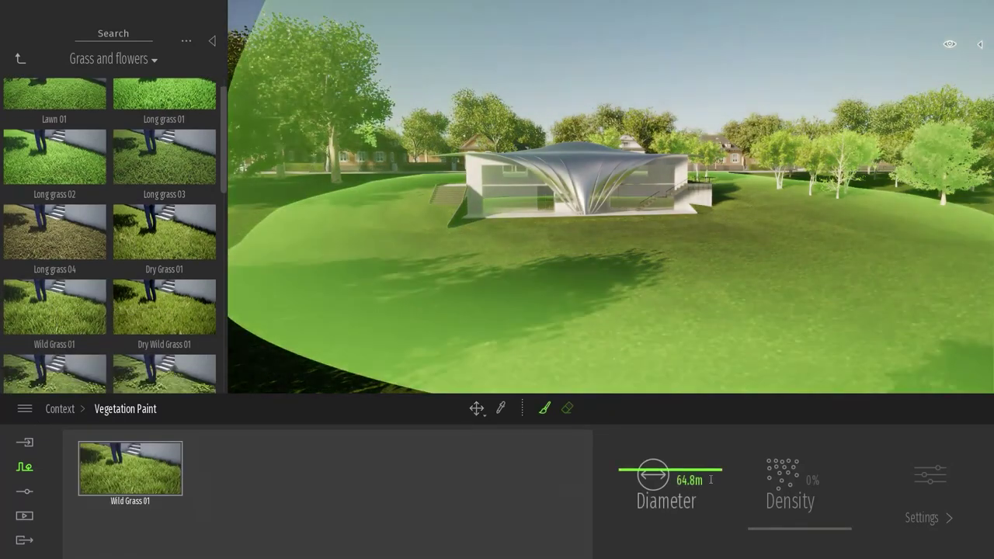
Set the brush diameter to 4.0 m and paint Wild Grass 01 on the lawn in front of the building, beside the sloping wall
{"action": "left_click_drag", "start_coordinate": [710, 480], "coordinate": [619, 478]}
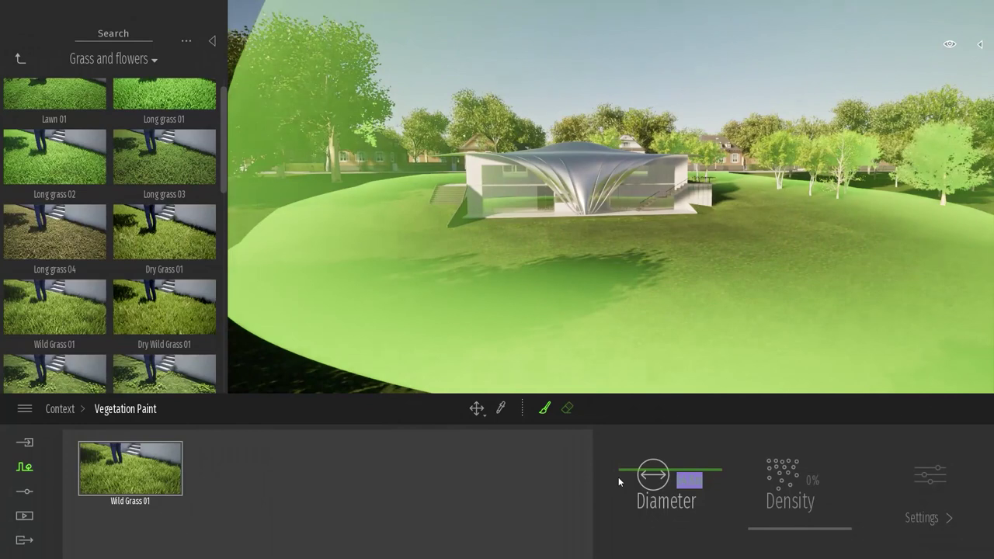
{"action": "type", "text": "5"}
{"action": "key", "text": "Return"}
{"action": "right_click_drag", "start_coordinate": [715, 302], "coordinate": [708, 330]}
{"action": "key", "text": "w"}
{"action": "key", "text": "e"}
{"action": "mouse_move", "coordinate": [502, 201]}
{"action": "left_mouse_down"}
{"action": "mouse_move", "coordinate": [559, 210]}
{"action": "mouse_move", "coordinate": [564, 272]}
{"action": "mouse_move", "coordinate": [562, 193]}
{"action": "mouse_move", "coordinate": [592, 411]}
{"action": "left_mouse_up"}
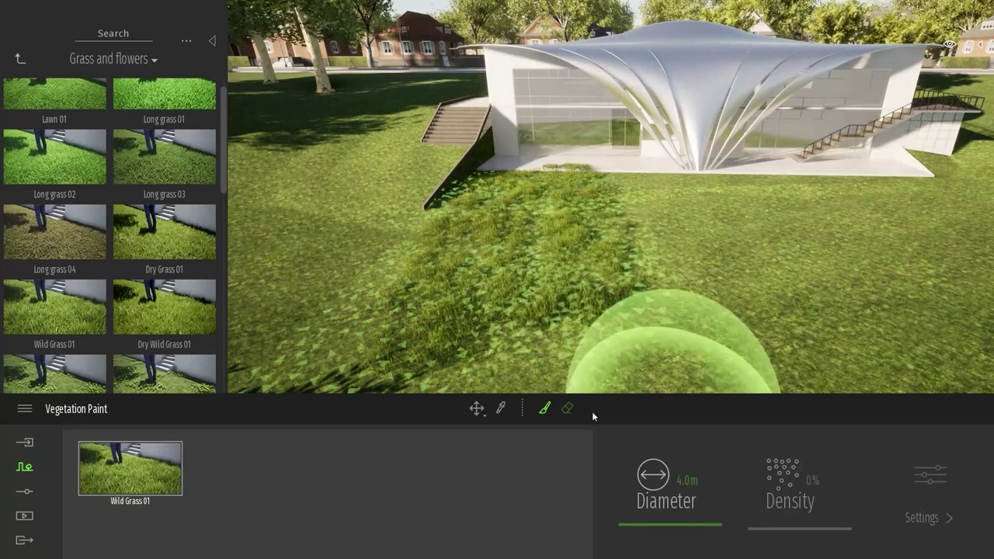
Extend the painted Wild Grass 01 along the front terrace to the corner with the outside stair
{"action": "left_click", "coordinate": [567, 407]}
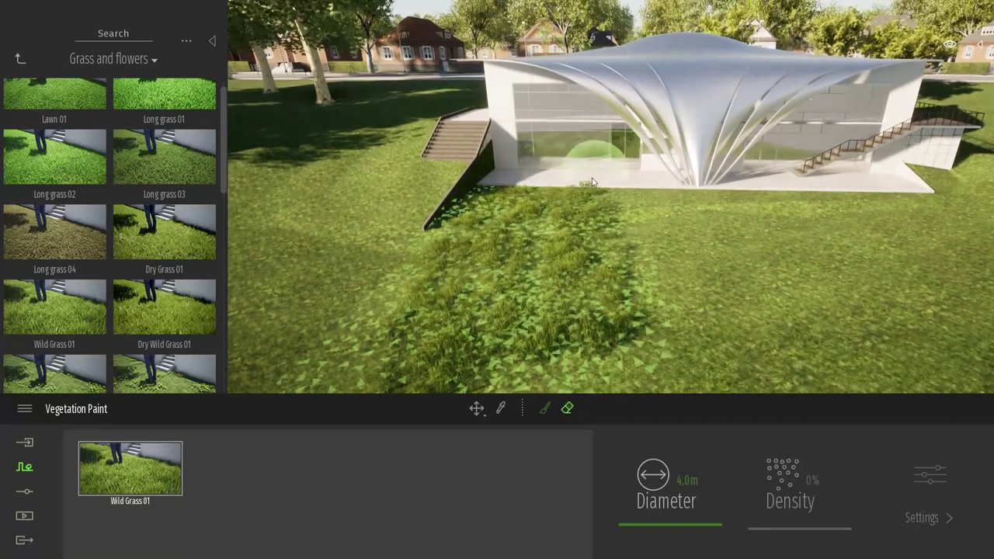
{"action": "left_click", "coordinate": [545, 408]}
{"action": "mouse_move", "coordinate": [609, 213]}
{"action": "left_mouse_down"}
{"action": "mouse_move", "coordinate": [844, 215]}
{"action": "mouse_move", "coordinate": [630, 256]}
{"action": "left_mouse_up"}
{"action": "scroll", "coordinate": [632, 255], "scroll_direction": "down", "scroll_amount": 2}
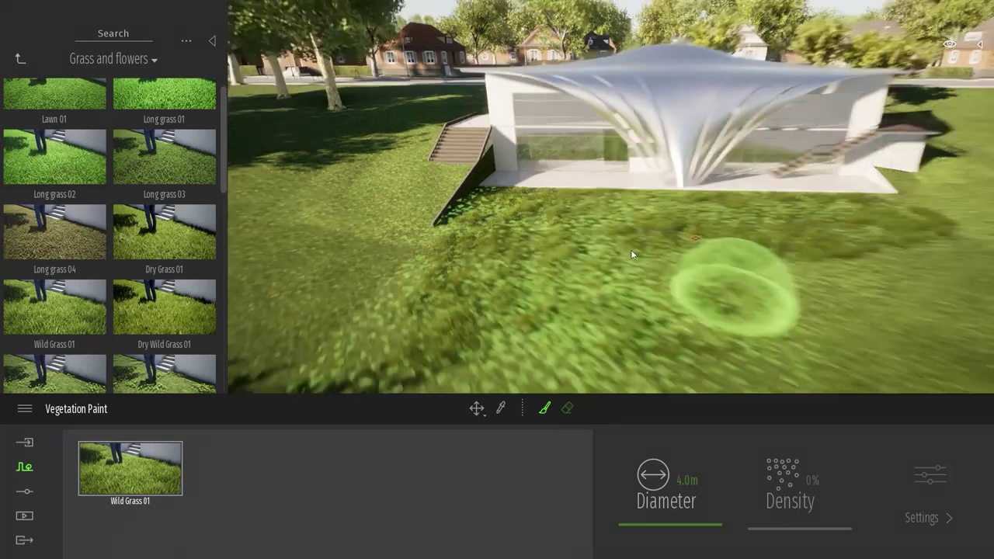
{"action": "key", "text": "s"}
{"action": "key", "text": "d"}
{"action": "mouse_move", "coordinate": [807, 220]}
{"action": "left_mouse_down"}
{"action": "mouse_move", "coordinate": [784, 185]}
{"action": "mouse_move", "coordinate": [754, 243]}
{"action": "left_mouse_up"}
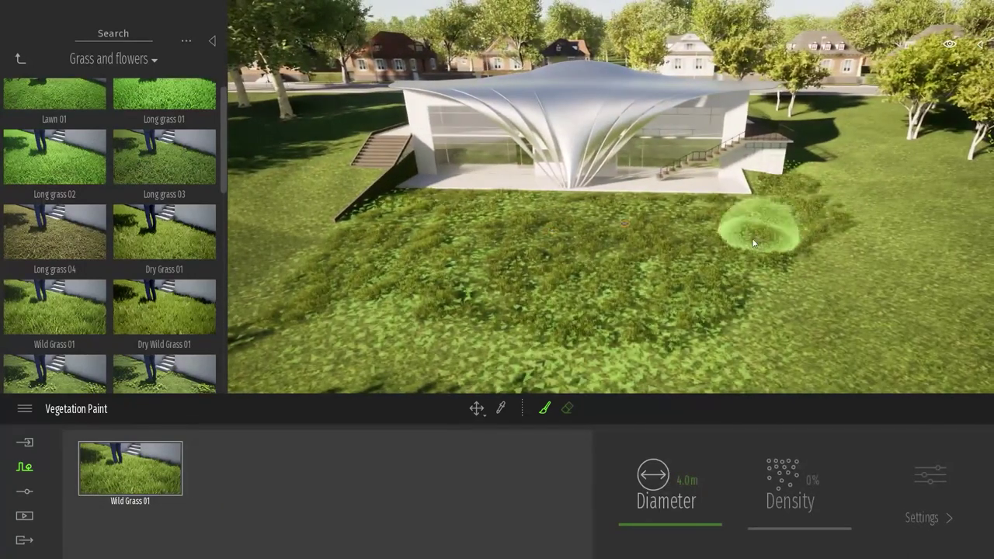
Fill out the front lawn with Wild Grass 01 and carry it around the sloping wall and steps to the building's side
{"action": "left_click_drag", "start_coordinate": [812, 169], "coordinate": [656, 342]}
{"action": "key", "text": "s"}
{"action": "key", "text": "a"}
{"action": "mouse_move", "coordinate": [489, 311]}
{"action": "left_mouse_down"}
{"action": "mouse_move", "coordinate": [469, 203]}
{"action": "mouse_move", "coordinate": [512, 209]}
{"action": "left_mouse_up"}
{"action": "key", "text": "a"}
{"action": "key", "text": "w"}
{"action": "mouse_move", "coordinate": [508, 143]}
{"action": "left_mouse_down"}
{"action": "mouse_move", "coordinate": [488, 330]}
{"action": "mouse_move", "coordinate": [438, 276]}
{"action": "mouse_move", "coordinate": [445, 200]}
{"action": "left_mouse_up"}
Paint Wild Grass 01 over the shaded lawn beside the building, toward the road and the pergola
{"action": "key", "text": "w"}
{"action": "key", "text": "w"}
{"action": "left_click_drag", "start_coordinate": [611, 194], "coordinate": [461, 166]}
{"action": "key", "text": "a"}
{"action": "mouse_move", "coordinate": [639, 89]}
{"action": "left_mouse_down"}
{"action": "mouse_move", "coordinate": [605, 56]}
{"action": "mouse_move", "coordinate": [401, 93]}
{"action": "left_mouse_up"}
{"action": "right_click_drag", "start_coordinate": [400, 94], "coordinate": [644, 91]}
{"action": "mouse_move", "coordinate": [644, 91]}
{"action": "left_mouse_down"}
{"action": "mouse_move", "coordinate": [472, 62]}
{"action": "mouse_move", "coordinate": [466, 148]}
{"action": "left_mouse_up"}
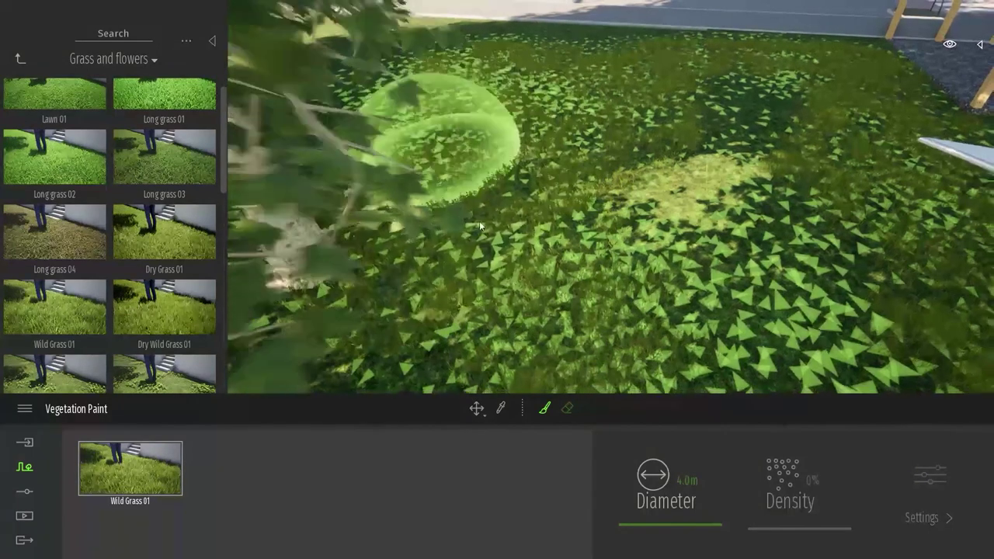
Paint Wild Grass 01 on the lawn between the back of the building, the pergola and the roadside trees
{"action": "key", "text": "s"}
{"action": "key", "text": "d"}
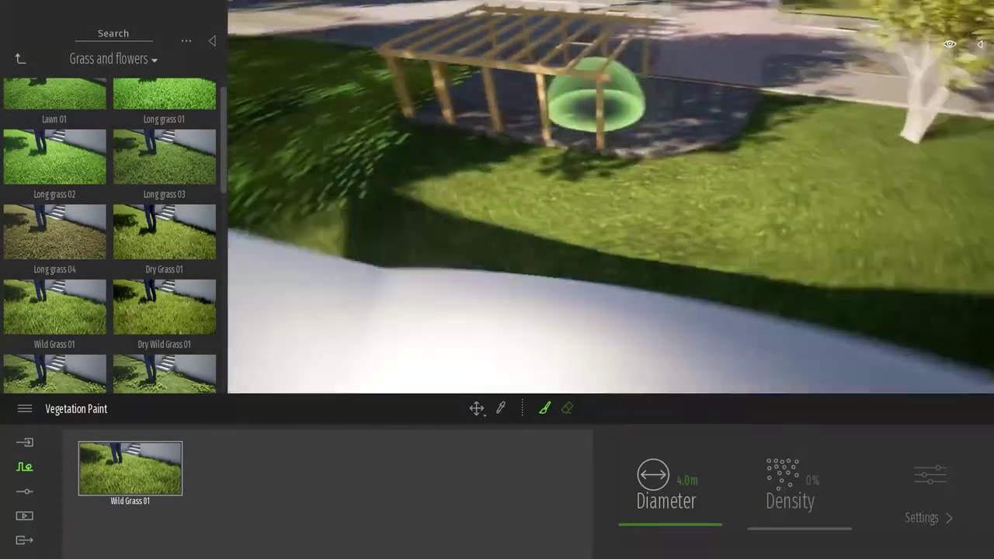
{"action": "right_click_drag", "start_coordinate": [602, 94], "coordinate": [614, 102]}
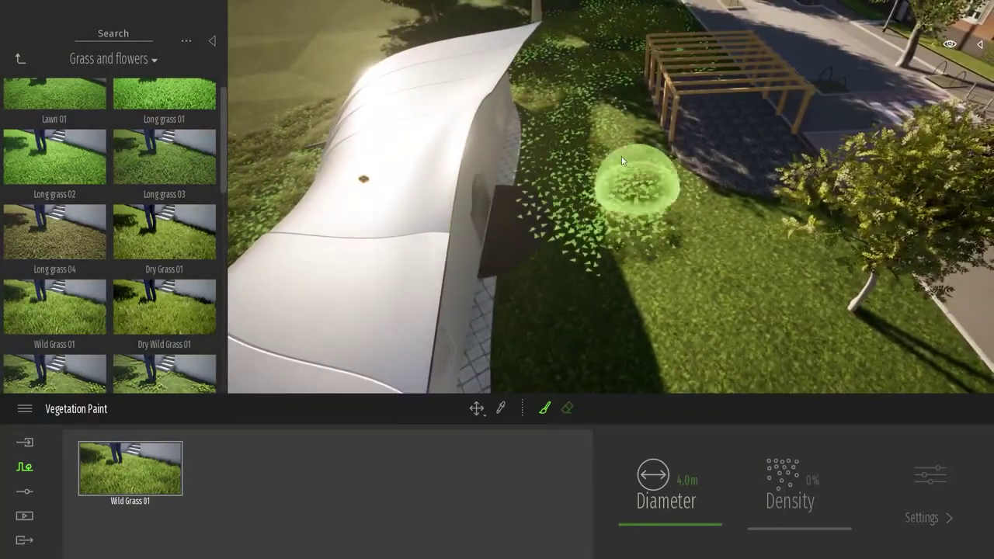
{"action": "key", "text": "s"}
{"action": "mouse_move", "coordinate": [614, 166]}
{"action": "left_mouse_down"}
{"action": "mouse_move", "coordinate": [596, 185]}
{"action": "mouse_move", "coordinate": [711, 332]}
{"action": "mouse_move", "coordinate": [654, 134]}
{"action": "mouse_move", "coordinate": [750, 148]}
{"action": "left_mouse_up"}
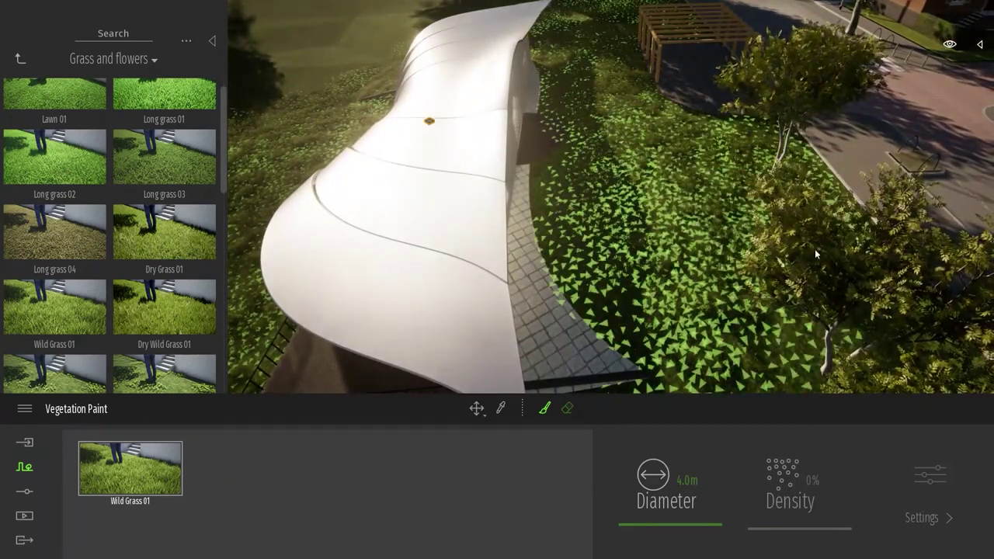
Paint Wild Grass 01 around the building's end with the raised terrace, from the roadside trees to the front lawn
{"action": "key", "text": "s"}
{"action": "key", "text": "s"}
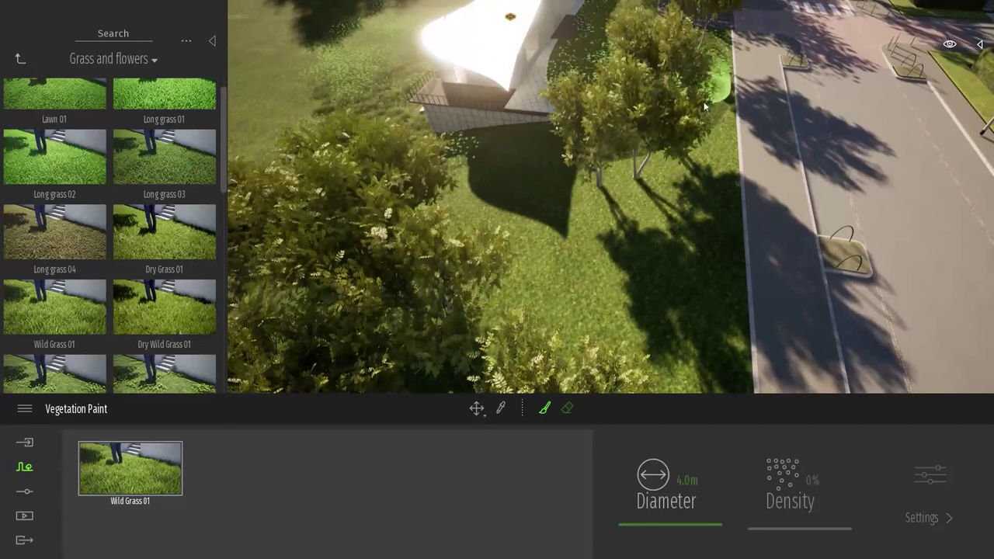
{"action": "mouse_move", "coordinate": [667, 173]}
{"action": "left_mouse_down"}
{"action": "mouse_move", "coordinate": [632, 269]}
{"action": "mouse_move", "coordinate": [626, 160]}
{"action": "left_mouse_up"}
{"action": "key", "text": "w"}
{"action": "right_click_drag", "start_coordinate": [626, 160], "coordinate": [573, 173]}
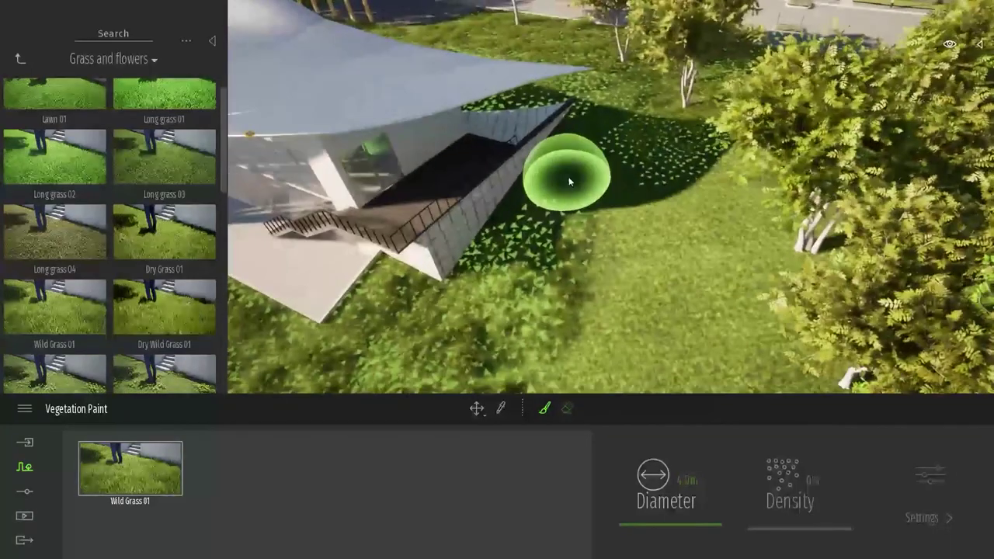
{"action": "key", "text": "s"}
{"action": "mouse_move", "coordinate": [589, 363]}
{"action": "right_mouse_down"}
{"action": "mouse_move", "coordinate": [642, 226]}
{"action": "mouse_move", "coordinate": [650, 137]}
{"action": "right_mouse_up"}
{"action": "left_click_drag", "start_coordinate": [719, 99], "coordinate": [619, 382]}
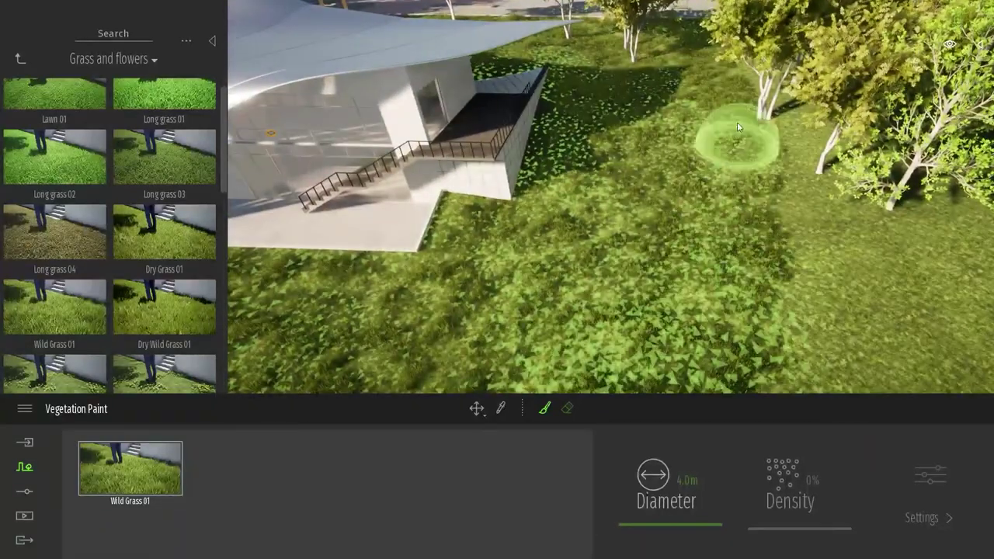
Extend the Wild Grass 01 over the open lawn between the outside stair and the nearby trees
{"action": "key", "text": "w"}
{"action": "right_click_drag", "start_coordinate": [735, 83], "coordinate": [640, 56]}
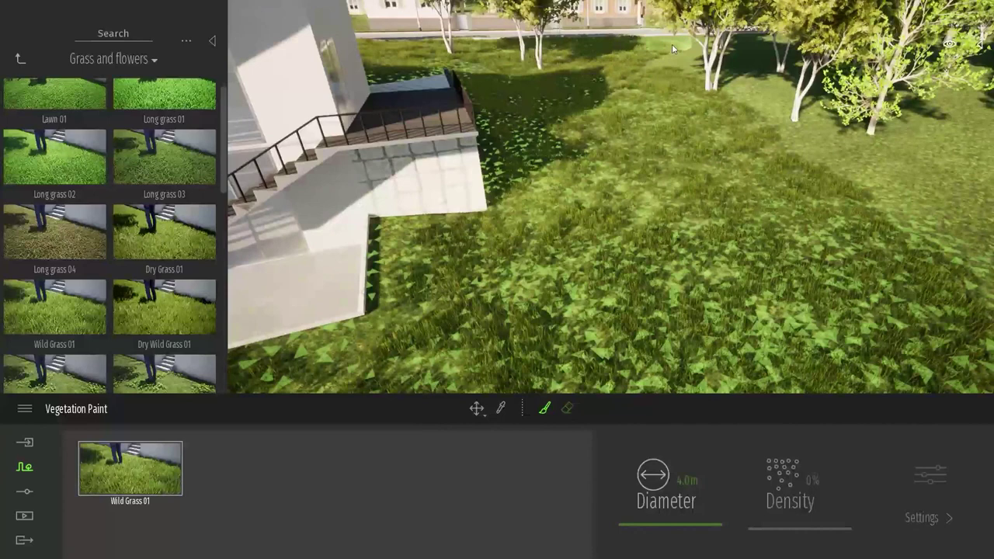
{"action": "key", "text": "s"}
{"action": "mouse_move", "coordinate": [714, 160]}
{"action": "right_mouse_down"}
{"action": "mouse_move", "coordinate": [717, 127]}
{"action": "mouse_move", "coordinate": [711, 136]}
{"action": "right_mouse_up"}
{"action": "mouse_move", "coordinate": [569, 328]}
{"action": "left_mouse_down"}
{"action": "mouse_move", "coordinate": [726, 254]}
{"action": "mouse_move", "coordinate": [801, 303]}
{"action": "mouse_move", "coordinate": [756, 129]}
{"action": "left_mouse_up"}
{"action": "key", "text": "s"}
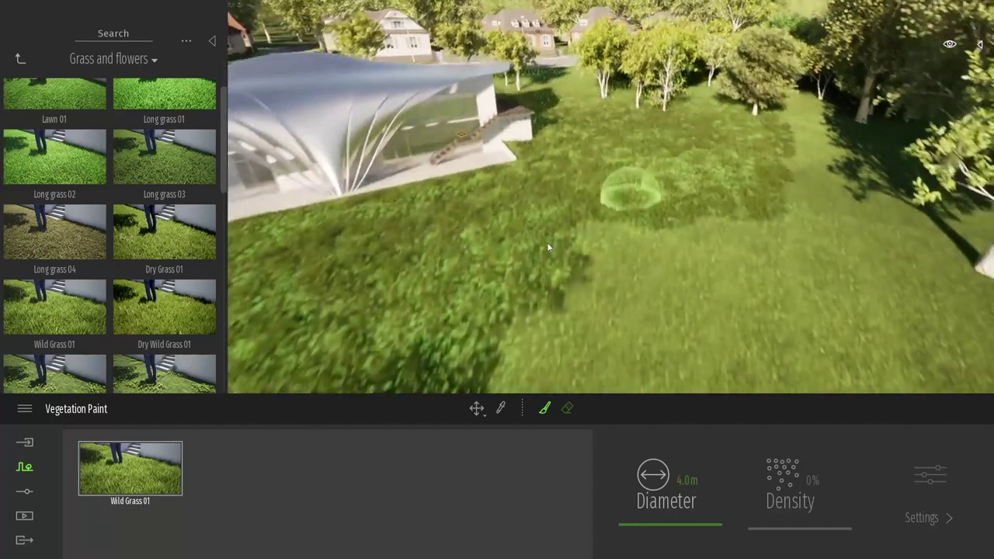
{"action": "mouse_move", "coordinate": [727, 218]}
{"action": "left_mouse_down"}
{"action": "mouse_move", "coordinate": [598, 255]}
{"action": "mouse_move", "coordinate": [551, 310]}
{"action": "mouse_move", "coordinate": [816, 155]}
{"action": "left_mouse_up"}
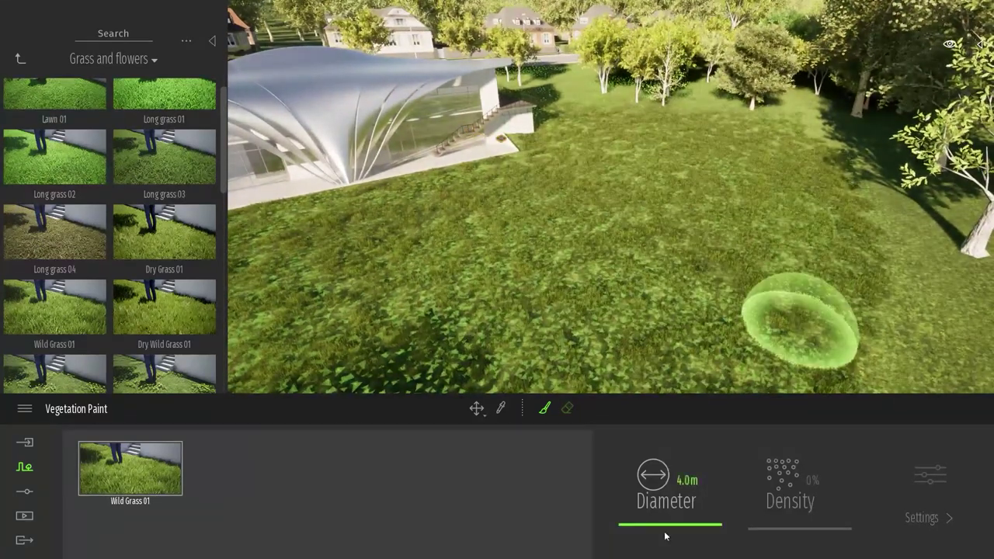
Enlarge the brush diameter to 31.2 m and paint Wild Grass 01 across the wide outer lawn and under the surrounding trees
{"action": "left_click_drag", "start_coordinate": [668, 510], "coordinate": [668, 486]}
{"action": "key", "text": "s"}
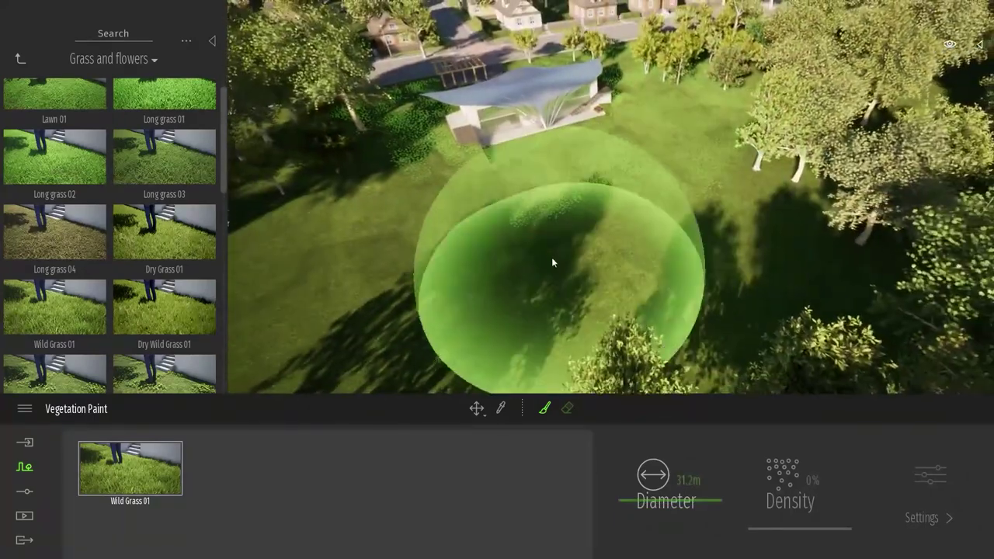
{"action": "mouse_move", "coordinate": [551, 257]}
{"action": "left_mouse_down"}
{"action": "mouse_move", "coordinate": [413, 243]}
{"action": "mouse_move", "coordinate": [349, 222]}
{"action": "mouse_move", "coordinate": [726, 262]}
{"action": "left_mouse_up"}
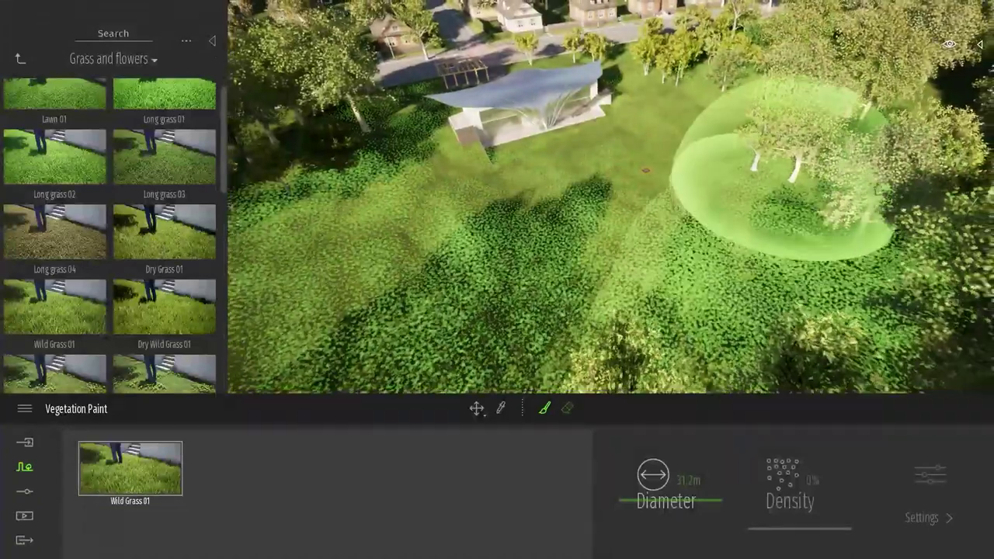
{"action": "right_click_drag", "start_coordinate": [781, 182], "coordinate": [407, 138]}
{"action": "mouse_move", "coordinate": [407, 137]}
{"action": "left_mouse_down"}
{"action": "mouse_move", "coordinate": [523, 319]}
{"action": "mouse_move", "coordinate": [421, 80]}
{"action": "mouse_move", "coordinate": [363, 57]}
{"action": "mouse_move", "coordinate": [749, 202]}
{"action": "left_mouse_up"}
{"action": "mouse_move", "coordinate": [749, 203]}
{"action": "right_mouse_down"}
{"action": "mouse_move", "coordinate": [604, 215]}
{"action": "mouse_move", "coordinate": [646, 209]}
{"action": "mouse_move", "coordinate": [636, 206]}
{"action": "mouse_move", "coordinate": [682, 214]}
{"action": "right_mouse_up"}
{"action": "key", "text": "Escape"}
Examine the painted grass from above and from close to the ground beside the building
{"action": "key", "text": "w"}
{"action": "key", "text": "Delete"}
{"action": "key", "text": "s"}
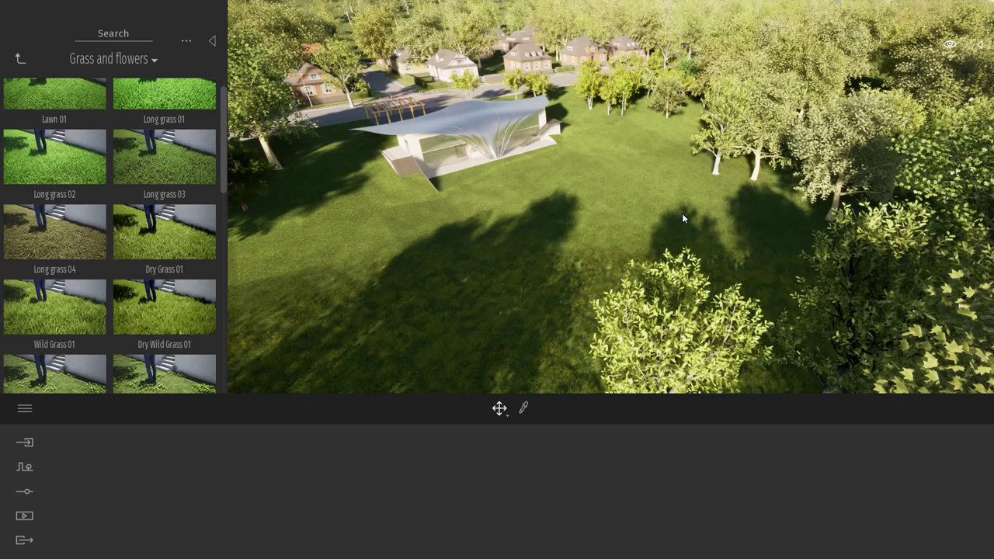
{"action": "key", "text": "w"}
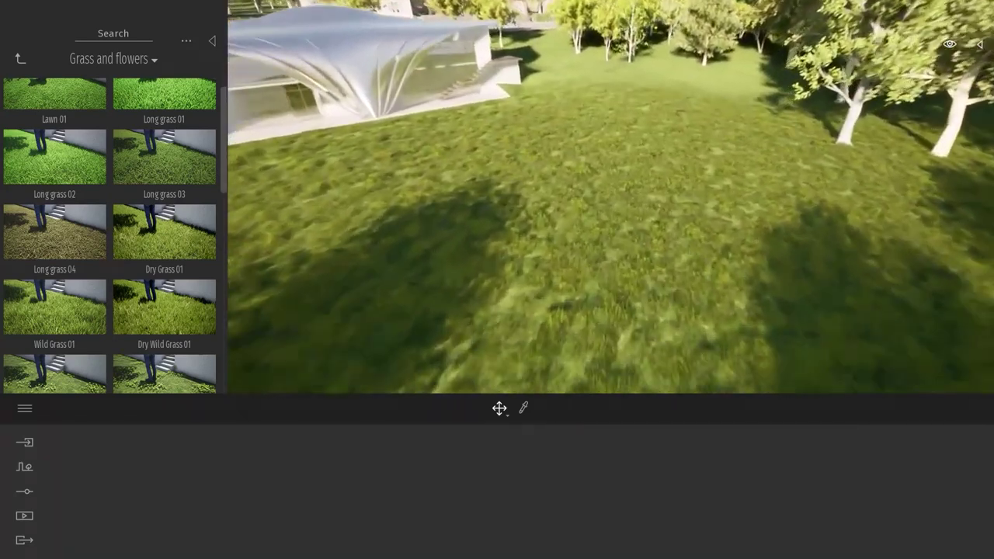
{"action": "right_click_drag", "start_coordinate": [684, 264], "coordinate": [688, 219]}
{"action": "key", "text": "w"}
{"action": "key", "text": "s"}
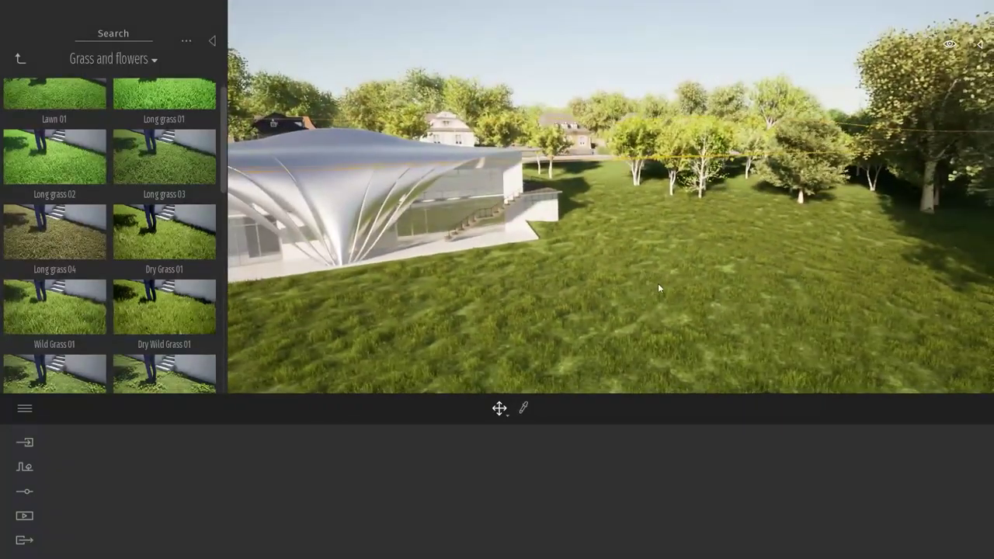
Select the painted grass and inspect its coverage from above and up close for bare patches
{"action": "left_click", "coordinate": [659, 281]}
{"action": "mouse_move", "coordinate": [666, 183]}
{"action": "right_mouse_down"}
{"action": "mouse_move", "coordinate": [666, 205]}
{"action": "mouse_move", "coordinate": [665, 183]}
{"action": "right_mouse_up"}
{"action": "key", "text": "s"}
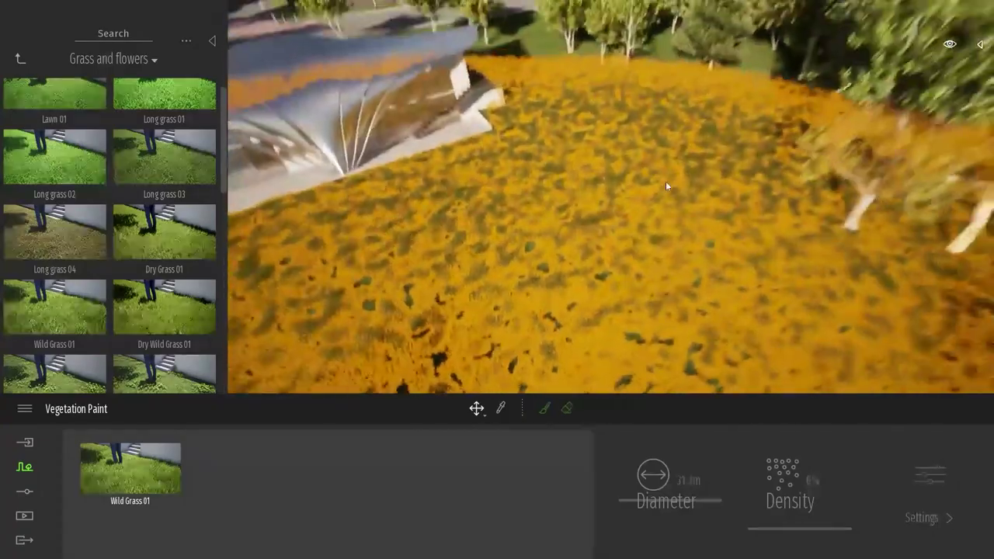
{"action": "key", "text": "s"}
{"action": "mouse_move", "coordinate": [642, 262]}
{"action": "right_mouse_down"}
{"action": "mouse_move", "coordinate": [643, 241]}
{"action": "mouse_move", "coordinate": [655, 317]}
{"action": "mouse_move", "coordinate": [737, 135]}
{"action": "mouse_move", "coordinate": [654, 259]}
{"action": "right_mouse_up"}
{"action": "key", "text": "s"}
{"action": "right_click_drag", "start_coordinate": [517, 220], "coordinate": [580, 157]}
{"action": "key", "text": "w"}
{"action": "scroll", "coordinate": [707, 151], "scroll_direction": "down", "scroll_amount": 6}
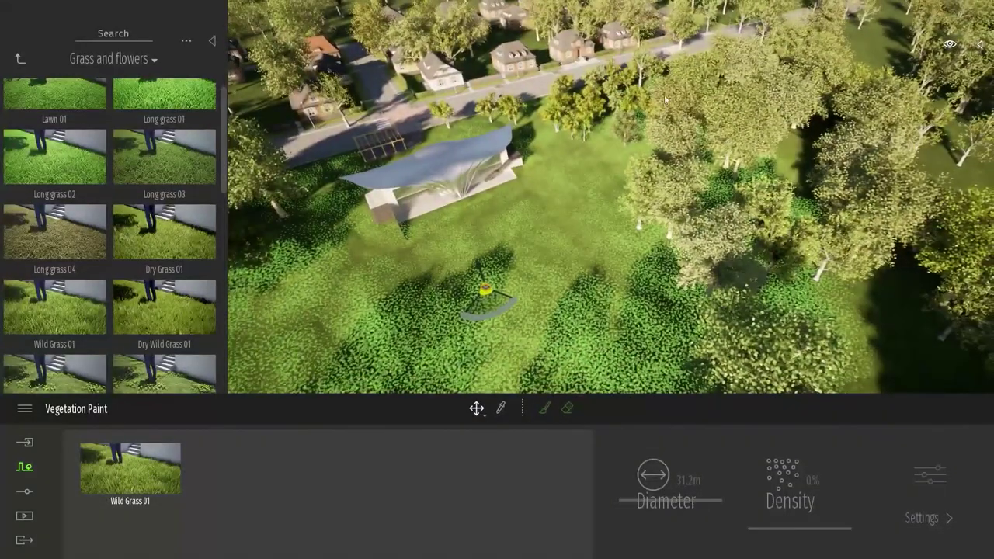
{"action": "scroll", "coordinate": [588, 179], "scroll_direction": "up", "scroll_amount": 3}
{"action": "mouse_move", "coordinate": [590, 195]}
{"action": "middle_mouse_down", "text": "shift"}
{"action": "mouse_move", "coordinate": [290, 167]}
{"action": "mouse_move", "coordinate": [456, 241]}
{"action": "mouse_move", "coordinate": [439, 245]}
{"action": "mouse_move", "coordinate": [459, 235]}
{"action": "mouse_move", "coordinate": [512, 271]}
{"action": "mouse_move", "coordinate": [486, 191]}
{"action": "mouse_move", "coordinate": [485, 144]}
{"action": "middle_mouse_up", "text": "shift"}
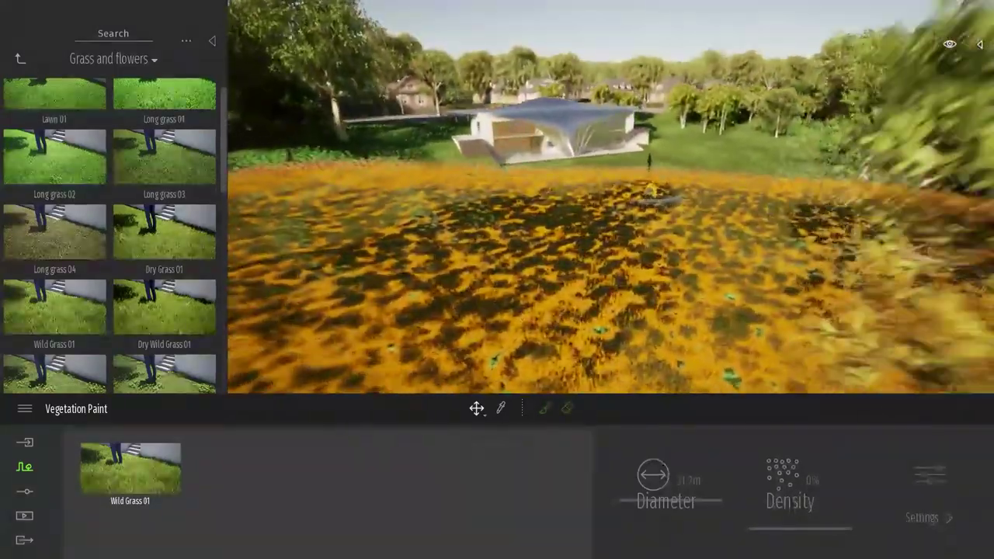
{"action": "scroll", "coordinate": [535, 259], "scroll_direction": "up", "scroll_amount": 8}
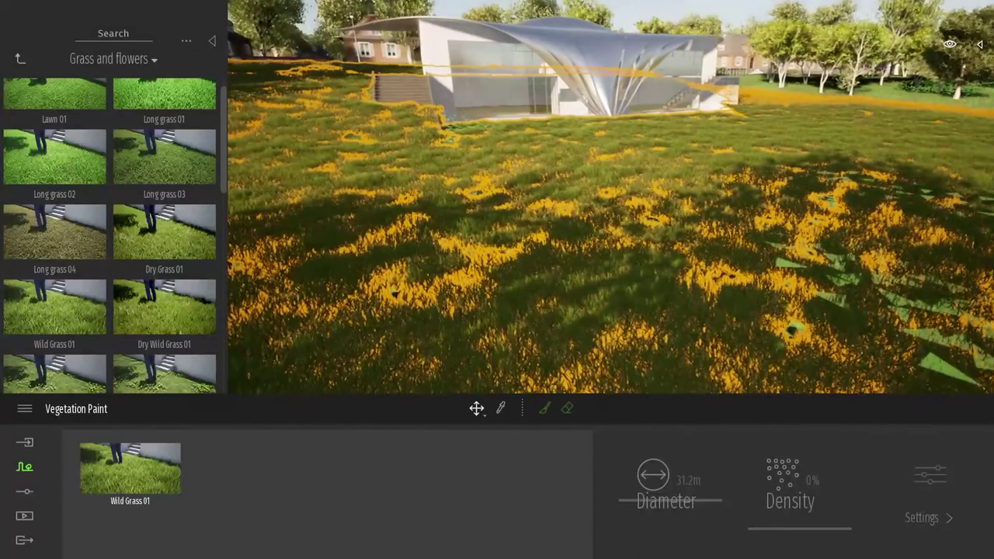
{"action": "middle_click_drag", "start_coordinate": [551, 246], "coordinate": [501, 243], "text": "shift"}
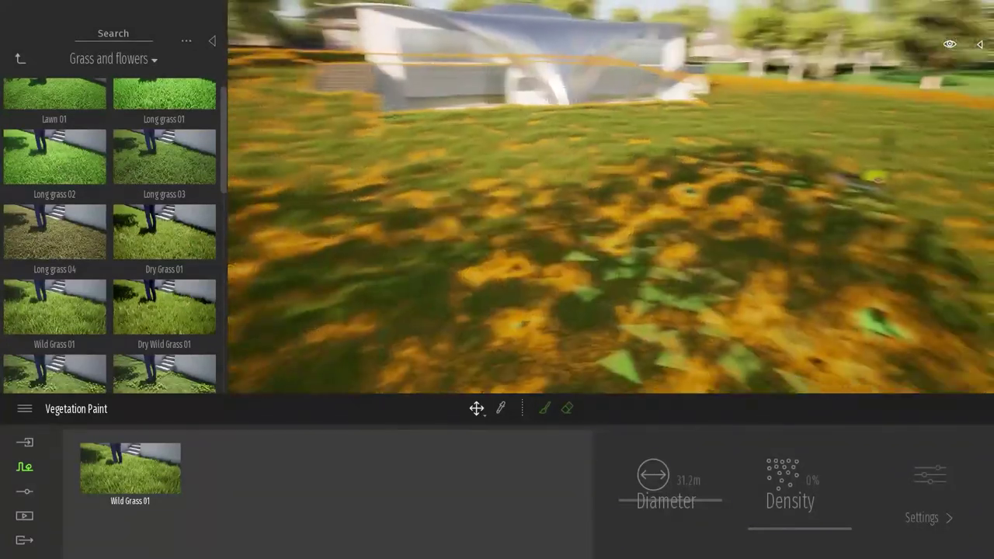
Set the density of the painted Wild Grass 01 to 70%
{"action": "left_click", "coordinate": [150, 456]}
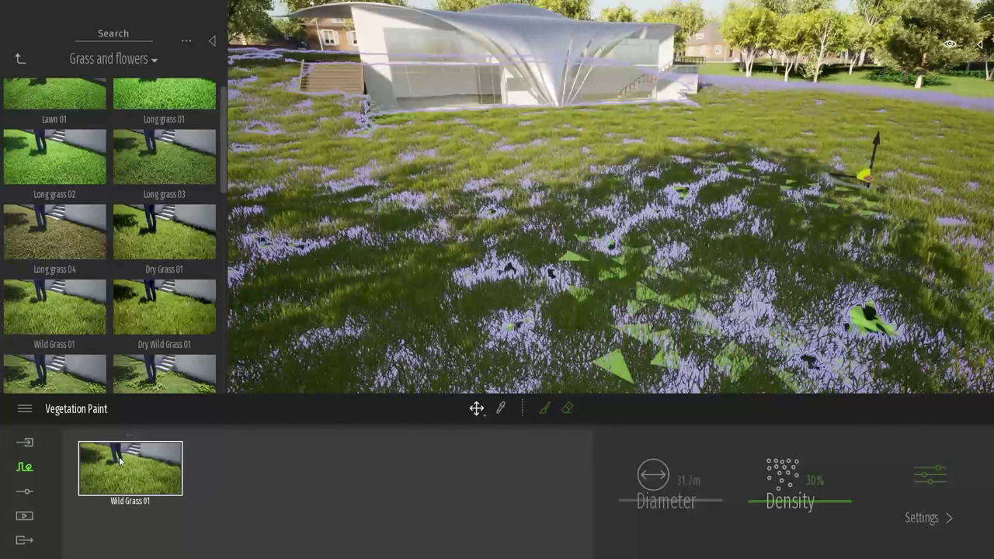
{"action": "left_click_drag", "start_coordinate": [747, 479], "coordinate": [803, 491]}
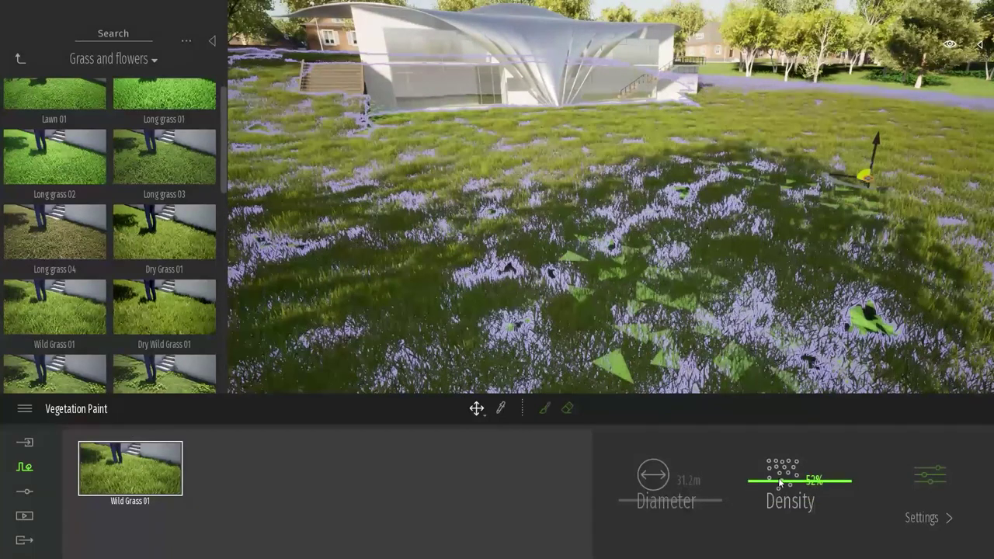
{"action": "left_click", "coordinate": [774, 467]}
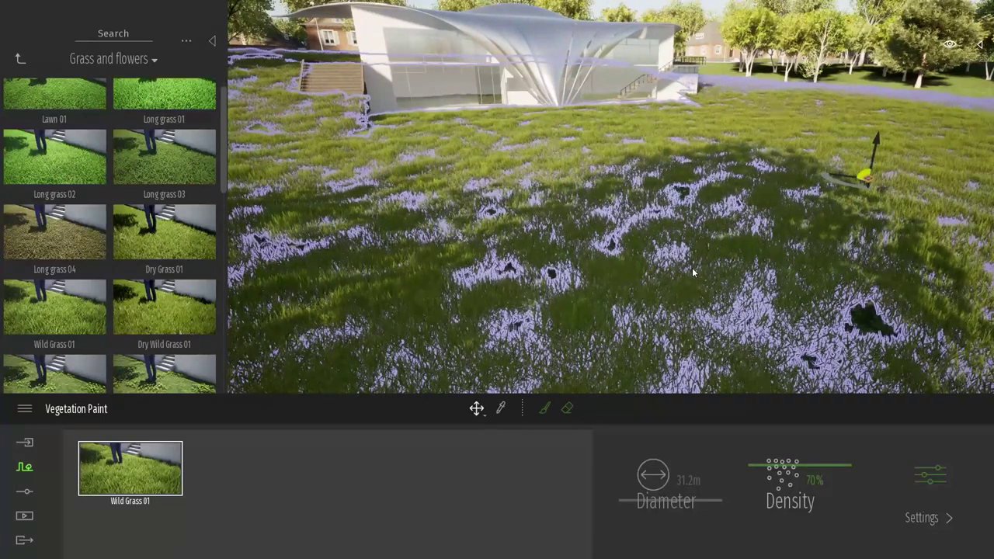
Add Field Scabious flowers to the painted Wild Grass 01 and set their density to 2%
{"action": "scroll", "coordinate": [119, 231], "scroll_direction": "down", "scroll_amount": 6}
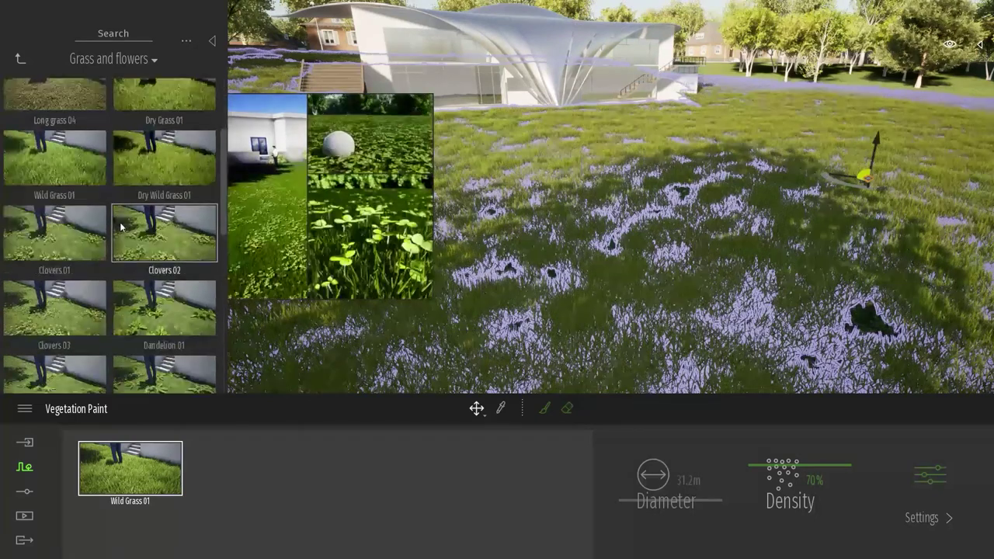
{"action": "scroll", "coordinate": [118, 227], "scroll_direction": "down", "scroll_amount": 3}
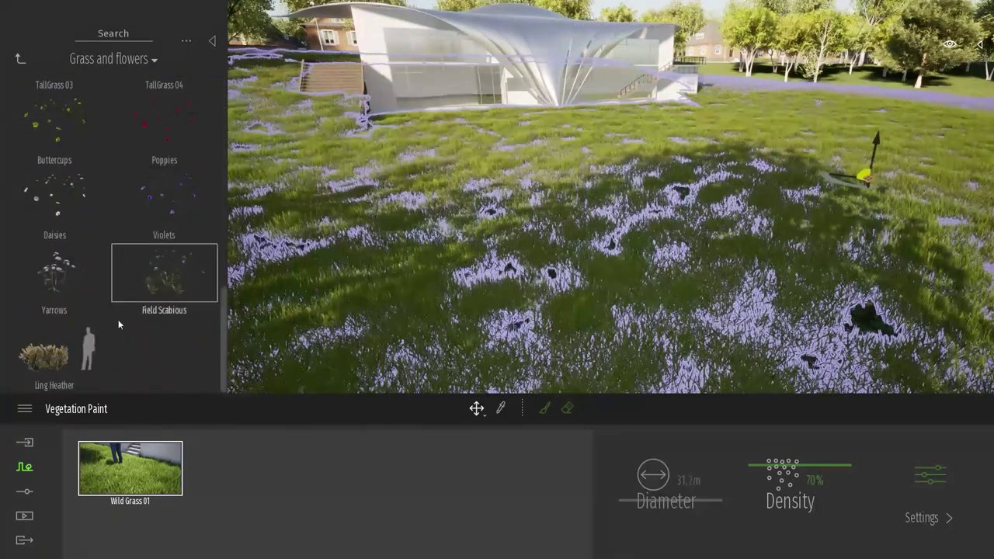
{"action": "left_click_drag", "start_coordinate": [196, 468], "coordinate": [240, 473]}
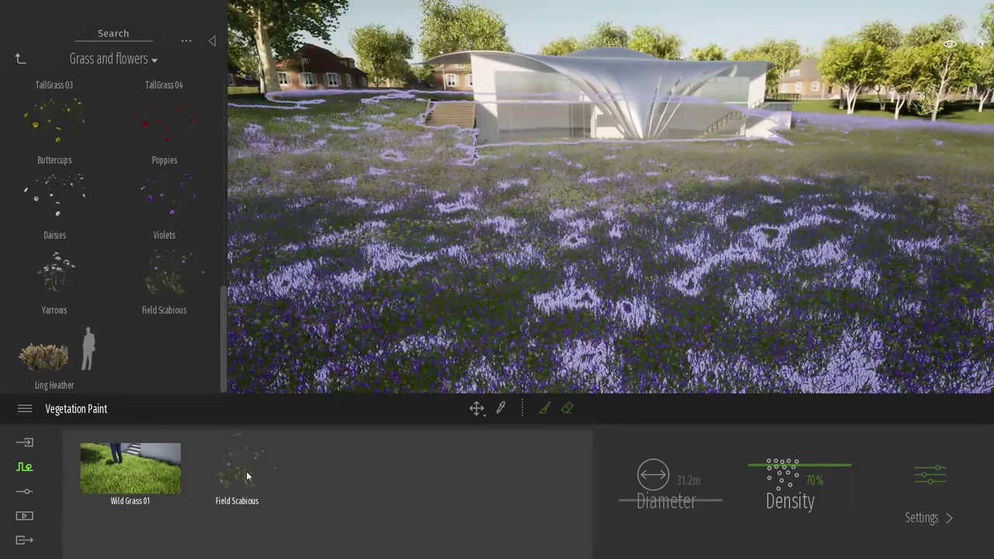
{"action": "left_click", "coordinate": [232, 480]}
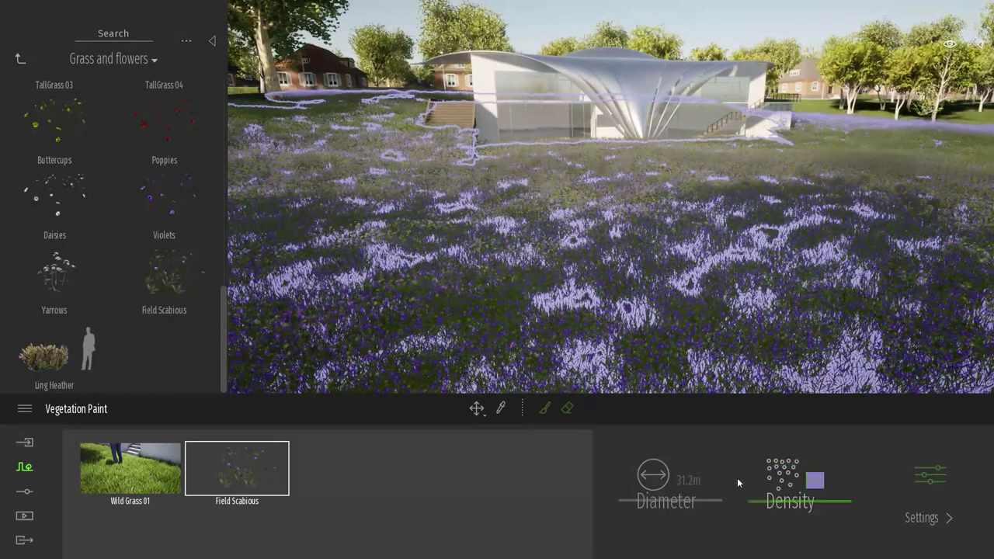
{"action": "right_click_drag", "start_coordinate": [682, 266], "coordinate": [681, 266]}
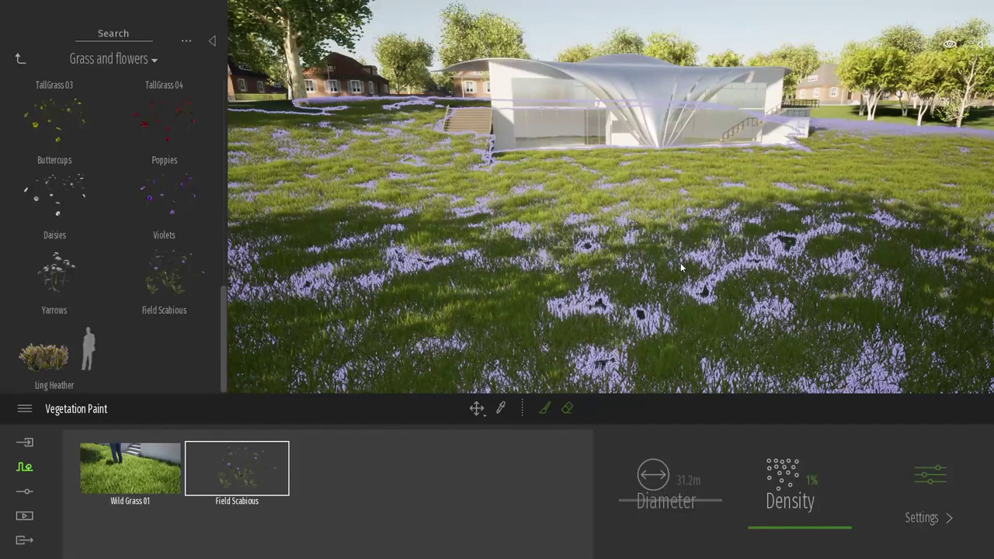
{"action": "right_click_drag", "start_coordinate": [683, 267], "coordinate": [711, 272]}
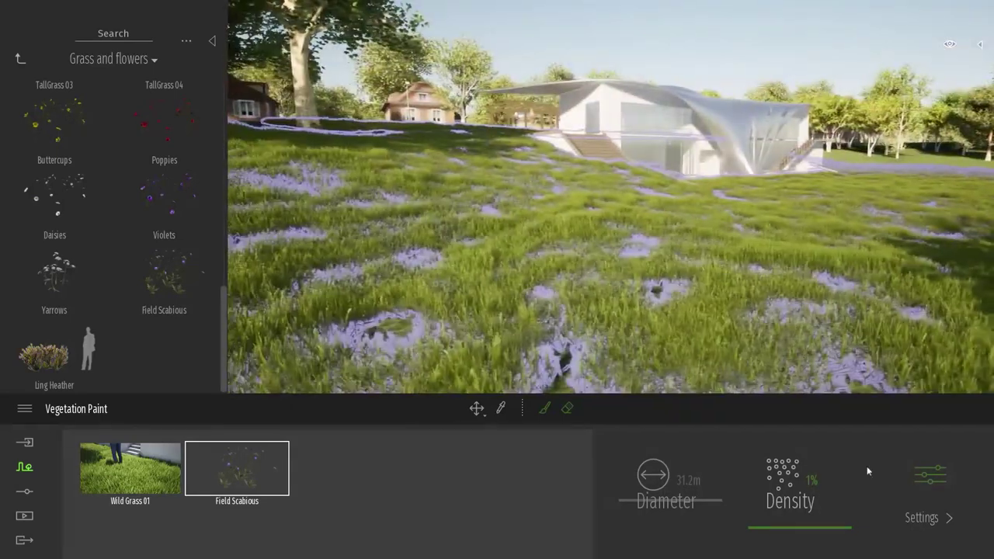
{"action": "left_click_drag", "start_coordinate": [818, 480], "coordinate": [746, 482]}
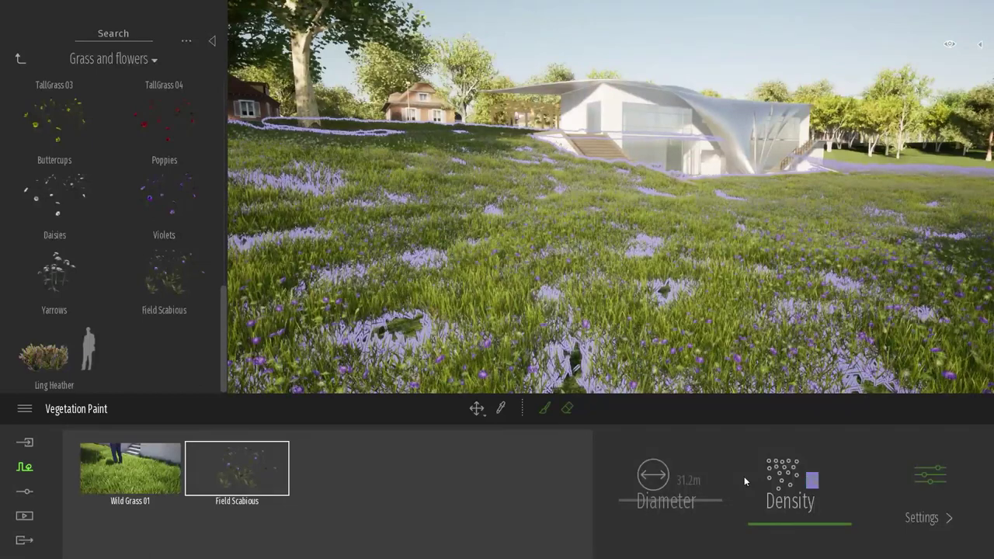
Add Yarrows to the painted meadow mix, set their density to 5%, and deselect the vegetation
{"action": "scroll", "coordinate": [744, 476], "scroll_direction": "down", "scroll_amount": 2}
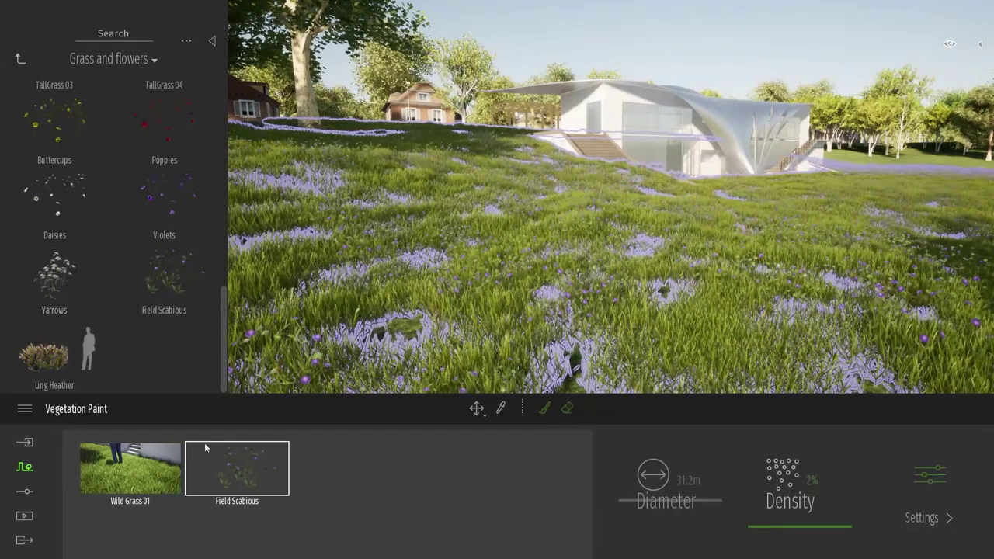
{"action": "left_click_drag", "start_coordinate": [367, 477], "coordinate": [370, 475]}
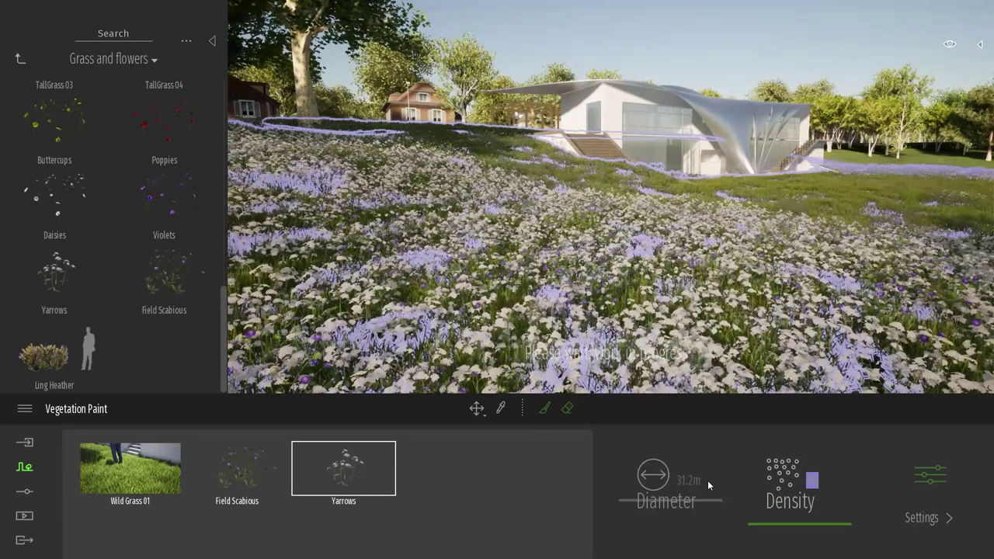
{"action": "left_click", "coordinate": [744, 325]}
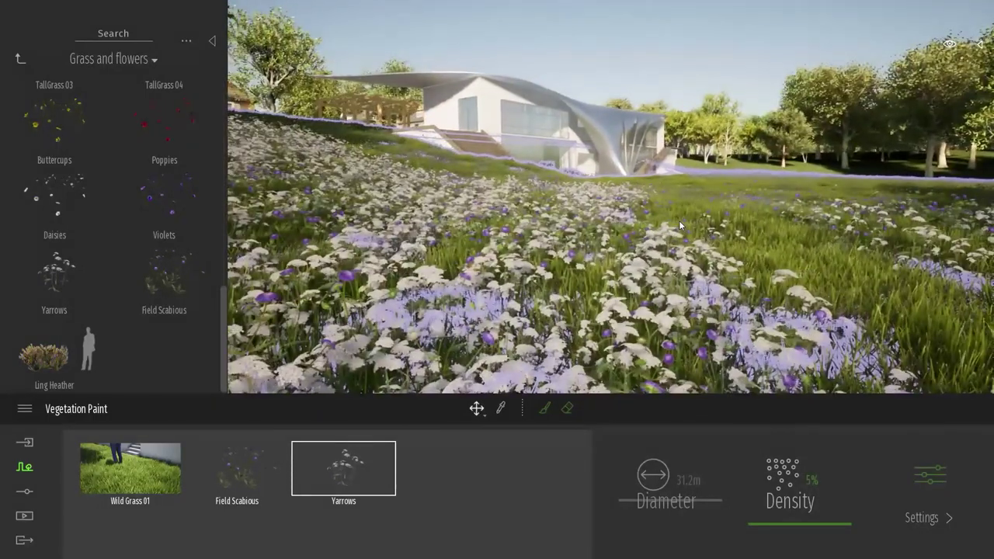
{"action": "key", "text": "Escape"}
{"action": "mouse_move", "coordinate": [680, 225]}
{"action": "right_mouse_down"}
{"action": "mouse_move", "coordinate": [649, 241]}
{"action": "mouse_move", "coordinate": [482, 243]}
{"action": "right_mouse_up"}
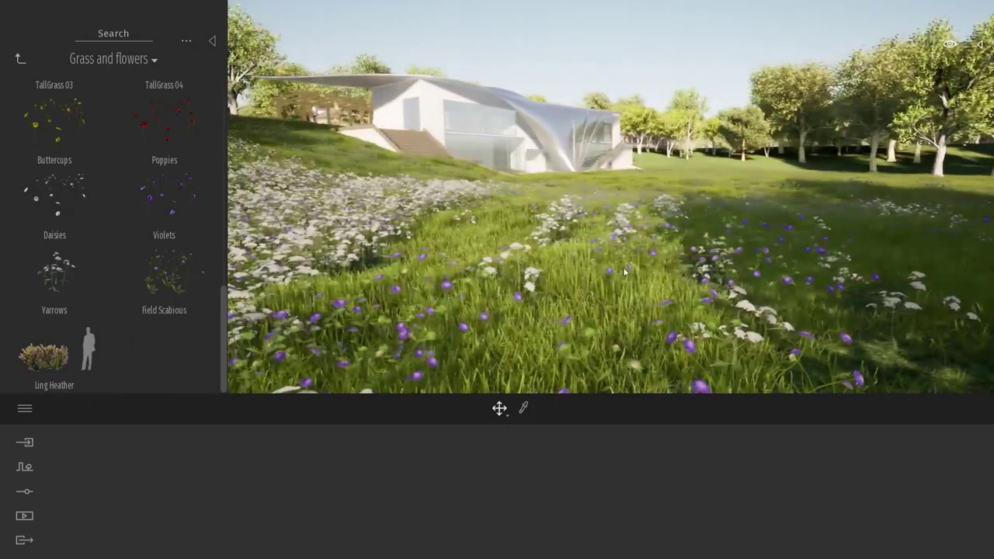
Reselect the painted meadow, add Ling Heather to its vegetation mix, and set the heather's density to 1%
{"action": "left_click", "coordinate": [595, 263]}
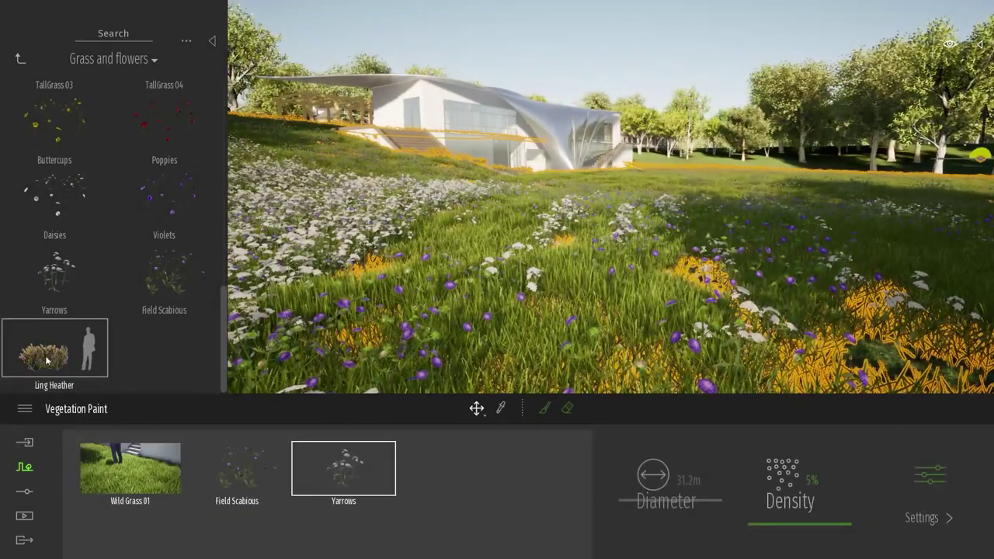
{"action": "mouse_move", "coordinate": [46, 362]}
{"action": "left_mouse_down"}
{"action": "mouse_move", "coordinate": [326, 413]}
{"action": "mouse_move", "coordinate": [504, 507]}
{"action": "left_mouse_up"}
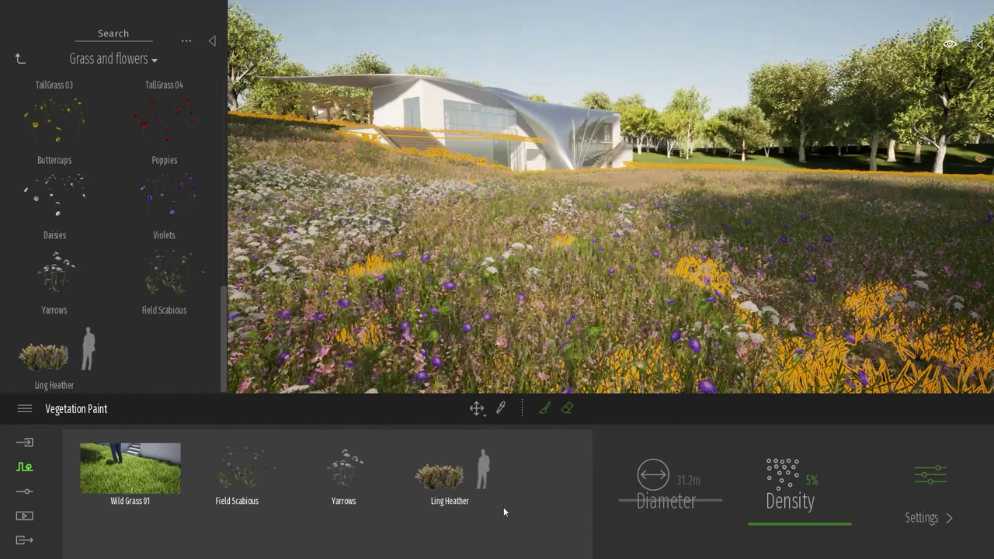
{"action": "left_click", "coordinate": [489, 489]}
{"action": "left_click", "coordinate": [812, 502]}
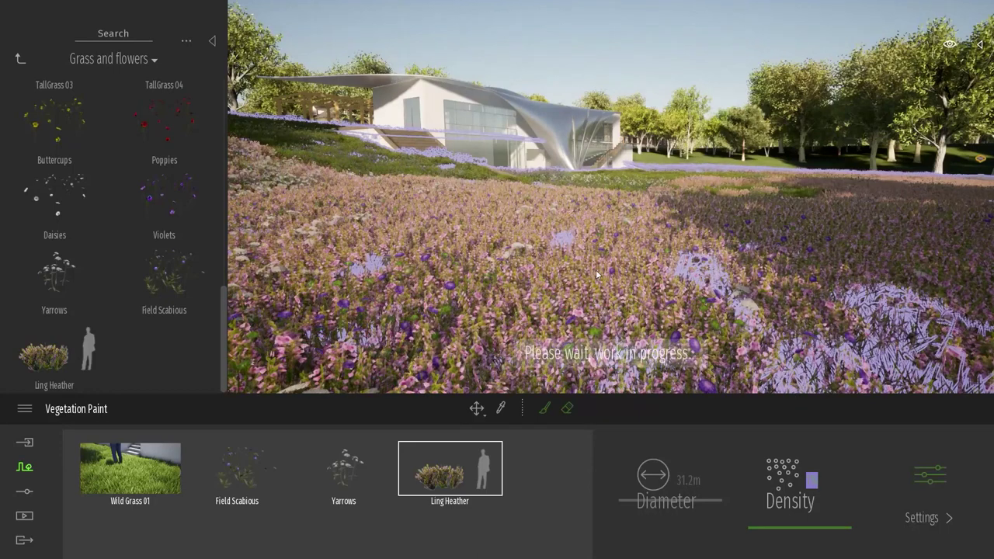
{"action": "right_click_drag", "start_coordinate": [722, 246], "coordinate": [724, 245]}
{"action": "right_click_drag", "start_coordinate": [548, 291], "coordinate": [547, 288]}
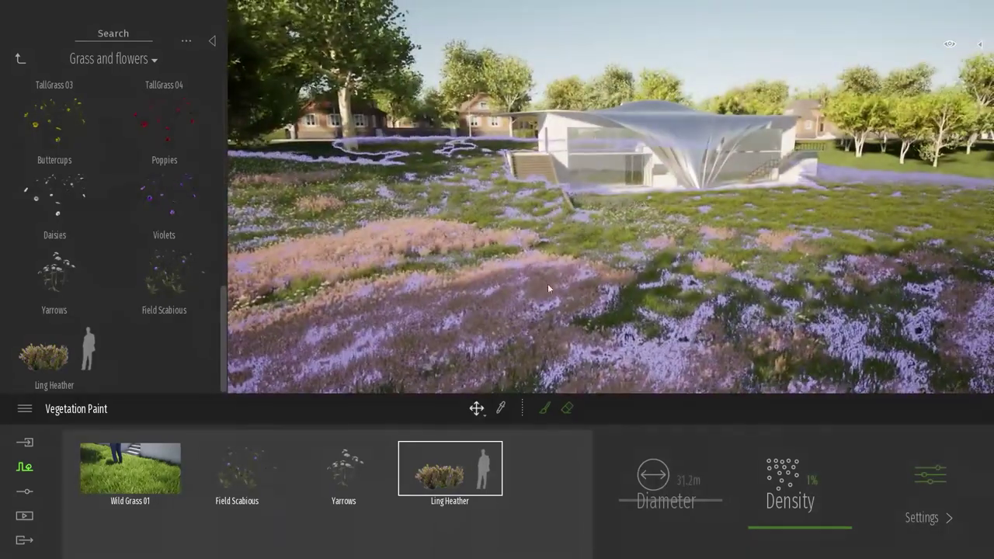
Try Ling Heather densities of 3% and 0%, and re-enter 1% while comparing the meadow's look
{"action": "left_click", "coordinate": [808, 531]}
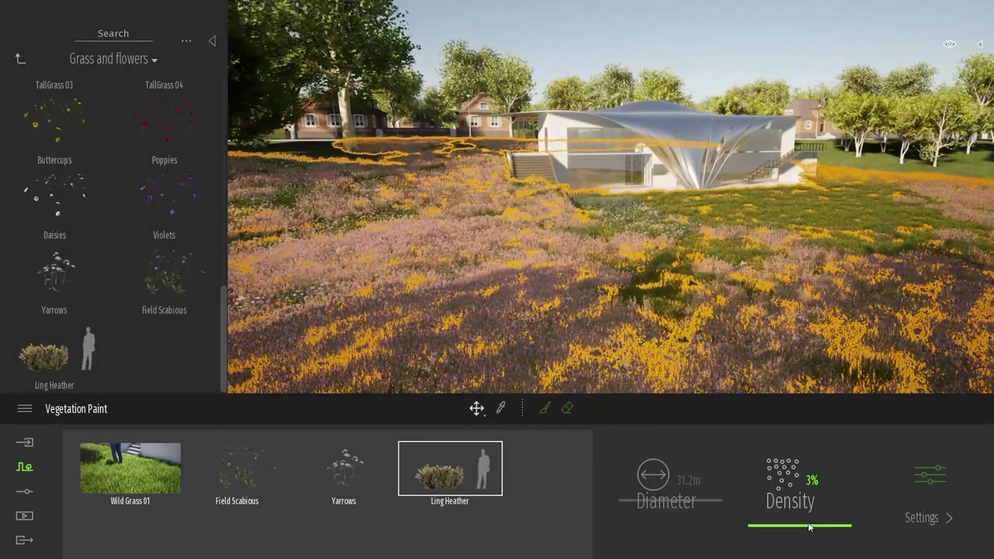
{"action": "left_click", "coordinate": [810, 528]}
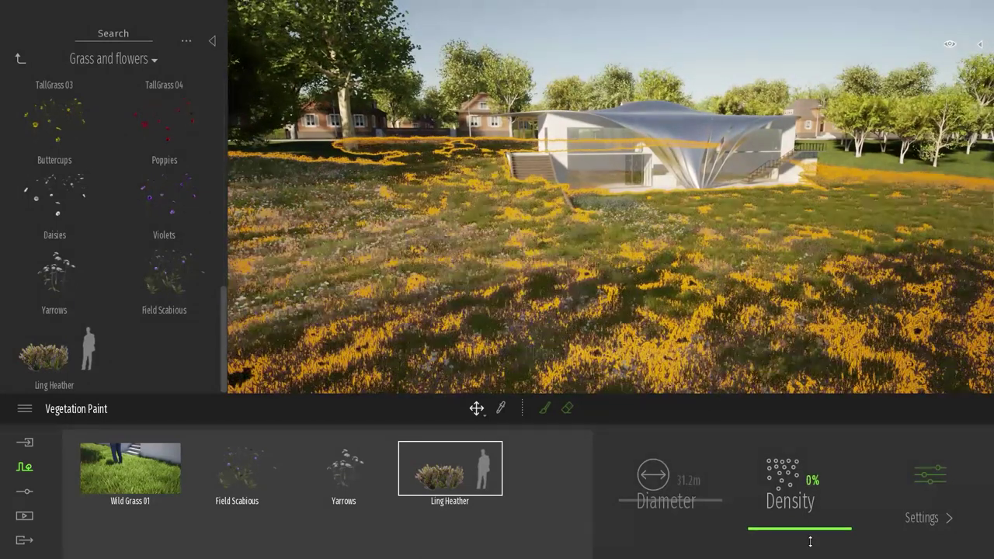
{"action": "left_click_drag", "start_coordinate": [821, 480], "coordinate": [758, 477]}
{"action": "type", "text": "1"}
{"action": "key", "text": "Return"}
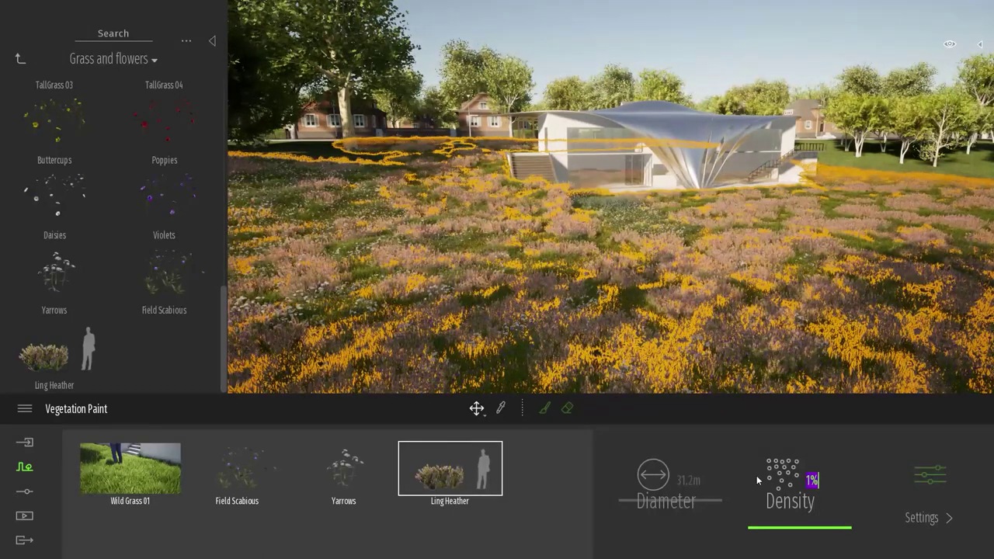
{"action": "right_click_drag", "start_coordinate": [591, 258], "coordinate": [660, 323]}
{"action": "right_click_drag", "start_coordinate": [544, 179], "coordinate": [512, 176]}
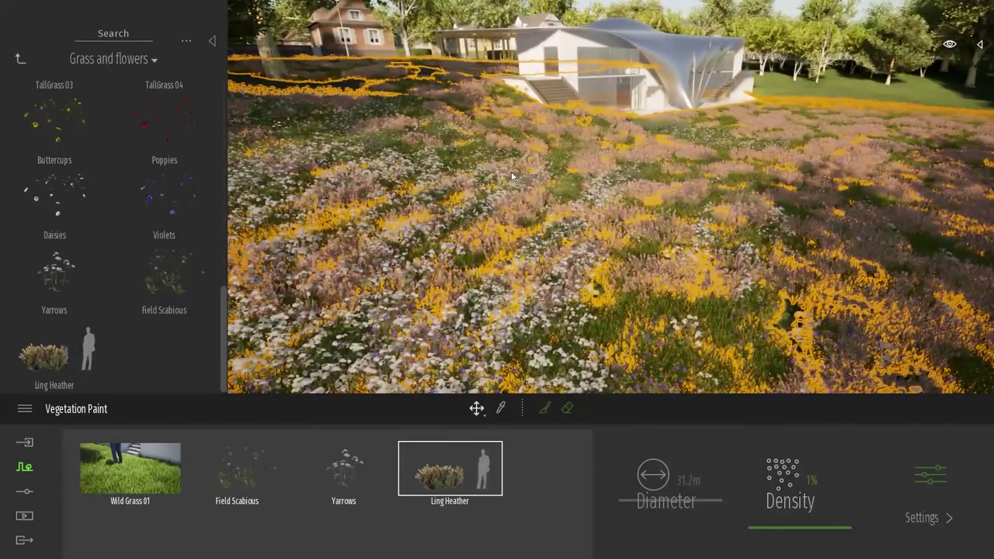
{"action": "key", "text": "w"}
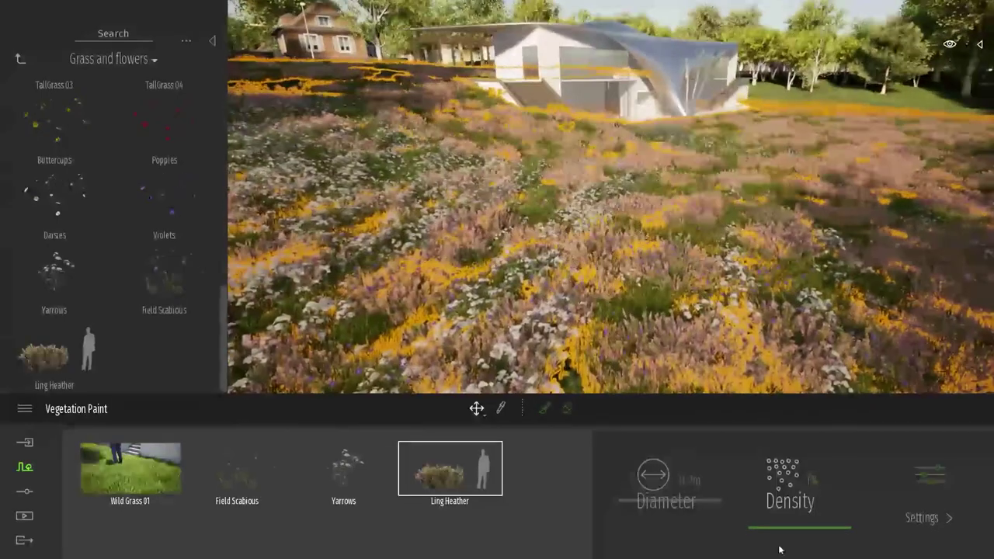
{"action": "left_click_drag", "start_coordinate": [795, 532], "coordinate": [797, 544]}
{"action": "type", "text": "1"}
{"action": "key", "text": "Return"}
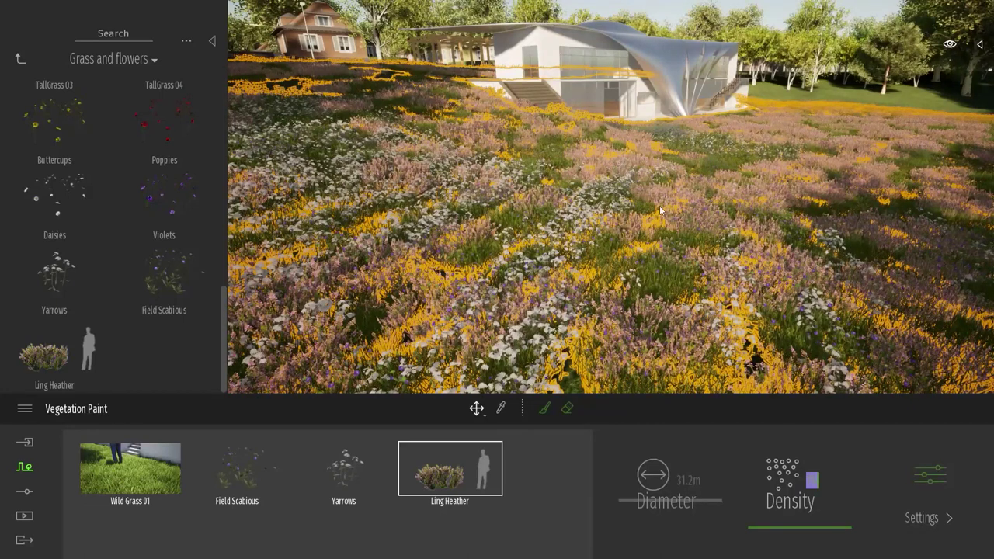
Check the meadow unselected from farther away, reselect it, and set the Ling Heather density to 0%
{"action": "key", "text": "Escape"}
{"action": "mouse_move", "coordinate": [706, 242]}
{"action": "right_mouse_down"}
{"action": "mouse_move", "coordinate": [637, 194]}
{"action": "mouse_move", "coordinate": [638, 185]}
{"action": "mouse_move", "coordinate": [691, 206]}
{"action": "mouse_move", "coordinate": [712, 247]}
{"action": "right_mouse_up"}
{"action": "key", "text": "s"}
{"action": "left_click", "coordinate": [628, 267]}
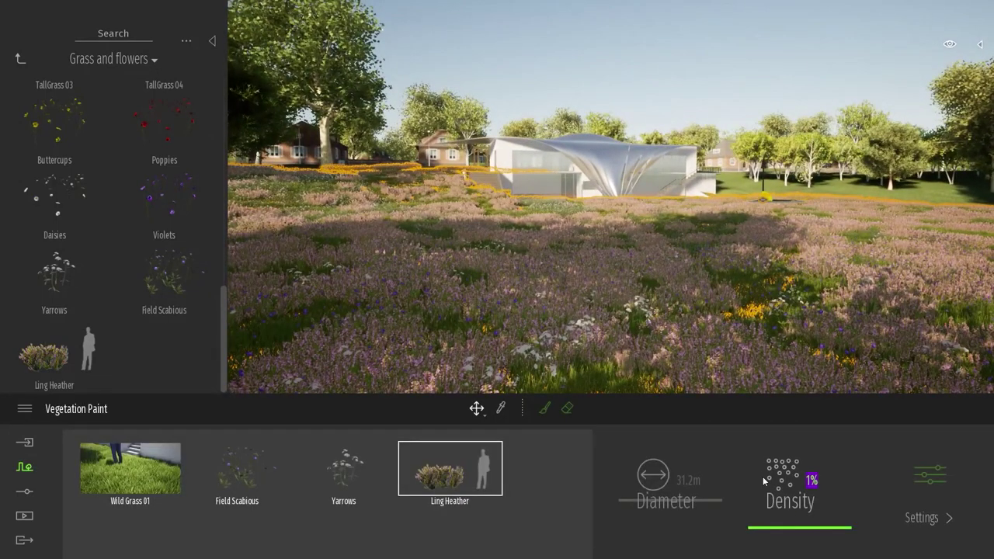
{"action": "type", "text": "0"}
{"action": "key", "text": "Return"}
{"action": "key", "text": "Escape"}
Frame the building beyond the flowering meadow, with its side stairs in view, and create a media image
{"action": "key", "text": "s"}
{"action": "mouse_move", "coordinate": [649, 224]}
{"action": "right_mouse_down"}
{"action": "mouse_move", "coordinate": [633, 223]}
{"action": "mouse_move", "coordinate": [671, 233]}
{"action": "right_mouse_up"}
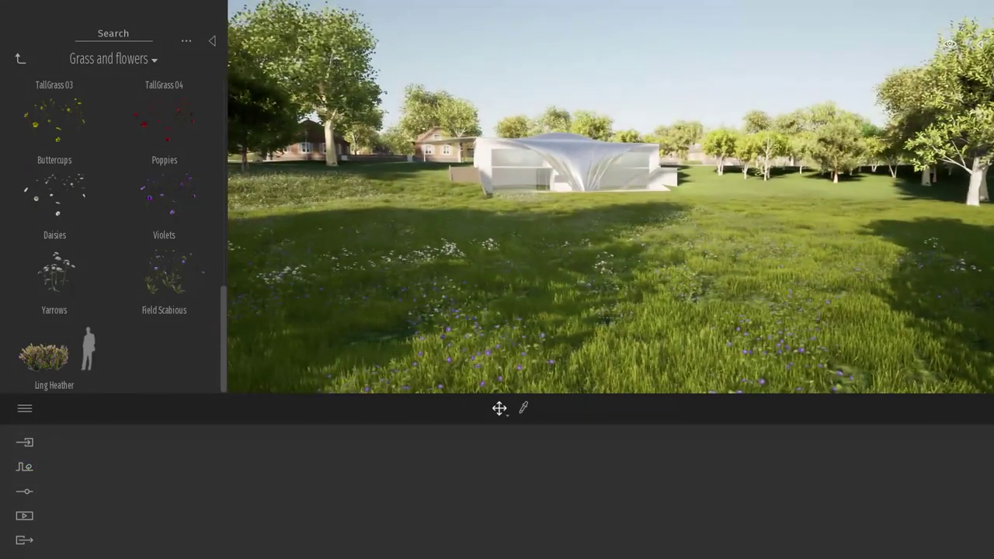
{"action": "key", "text": "w"}
{"action": "key", "text": "a"}
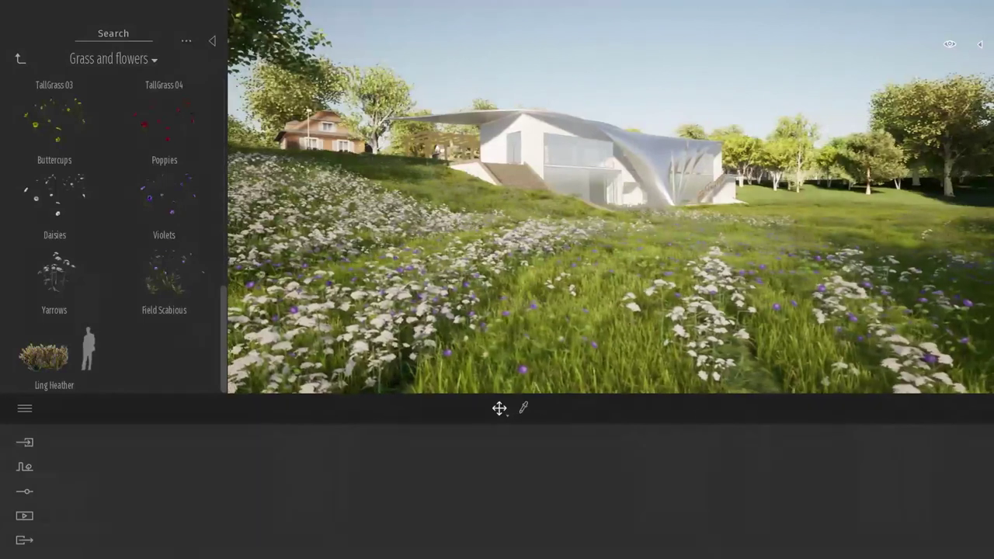
{"action": "key", "text": "e"}
{"action": "key", "text": "w"}
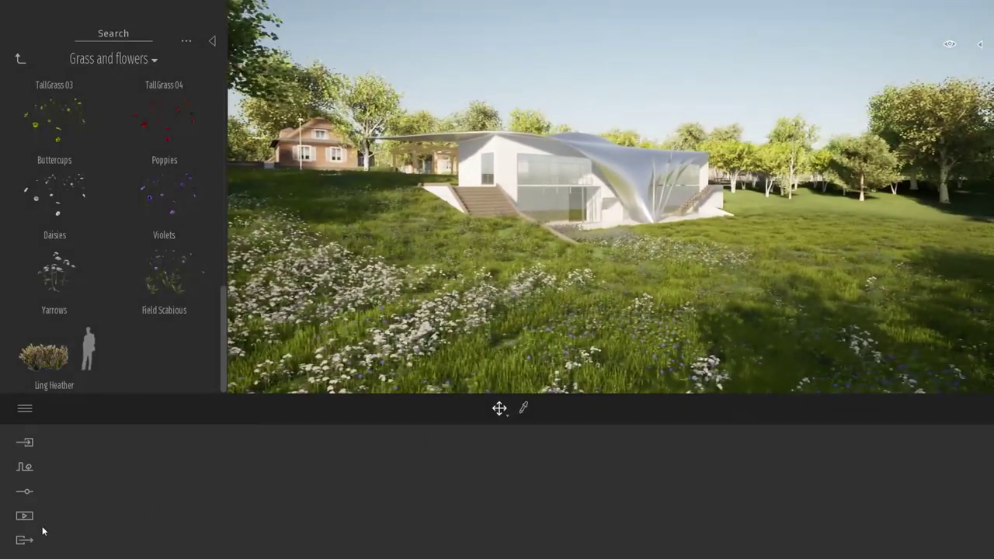
{"action": "left_click", "coordinate": [25, 516]}
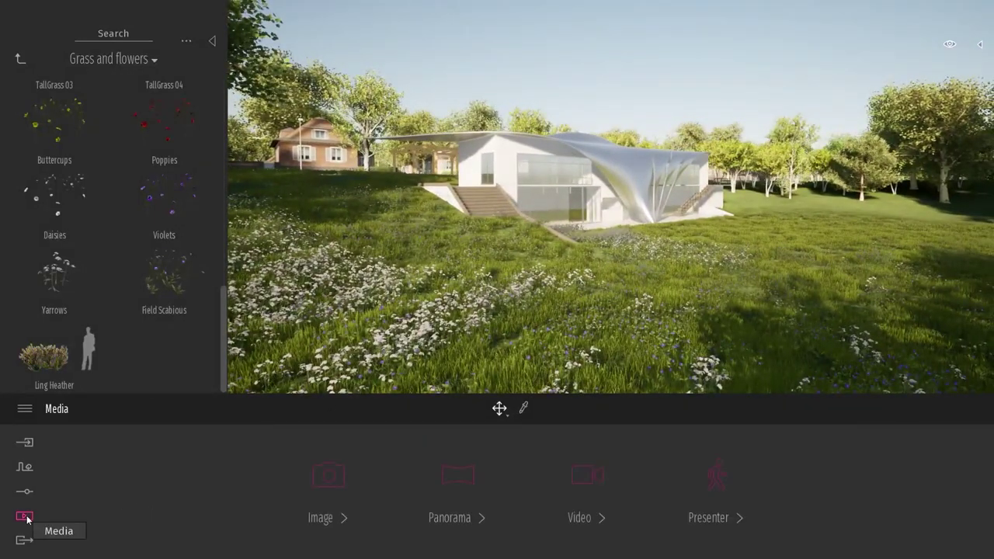
{"action": "left_click", "coordinate": [327, 474]}
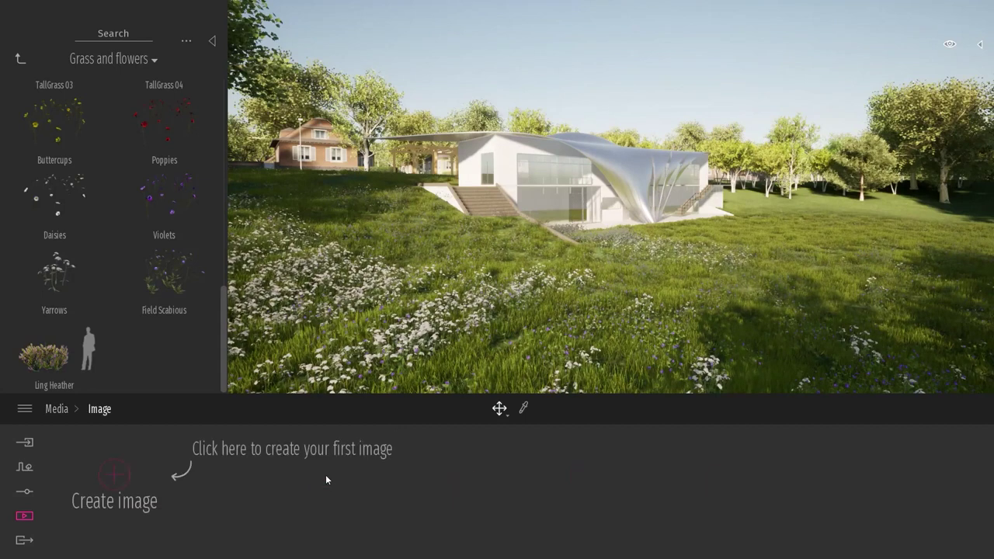
{"action": "left_click", "coordinate": [118, 472]}
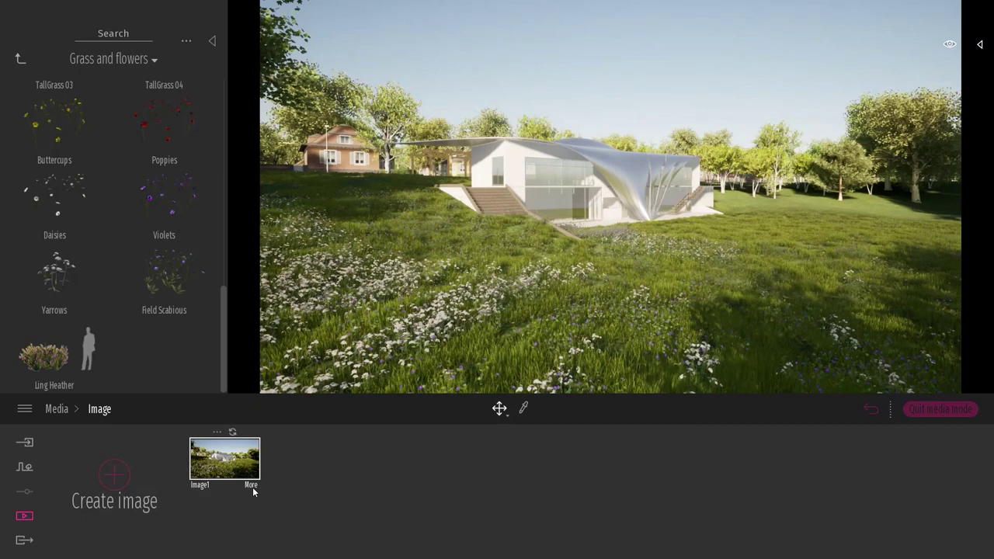
Set the field of view of the new image's camera to 50
{"action": "left_click", "coordinate": [252, 487]}
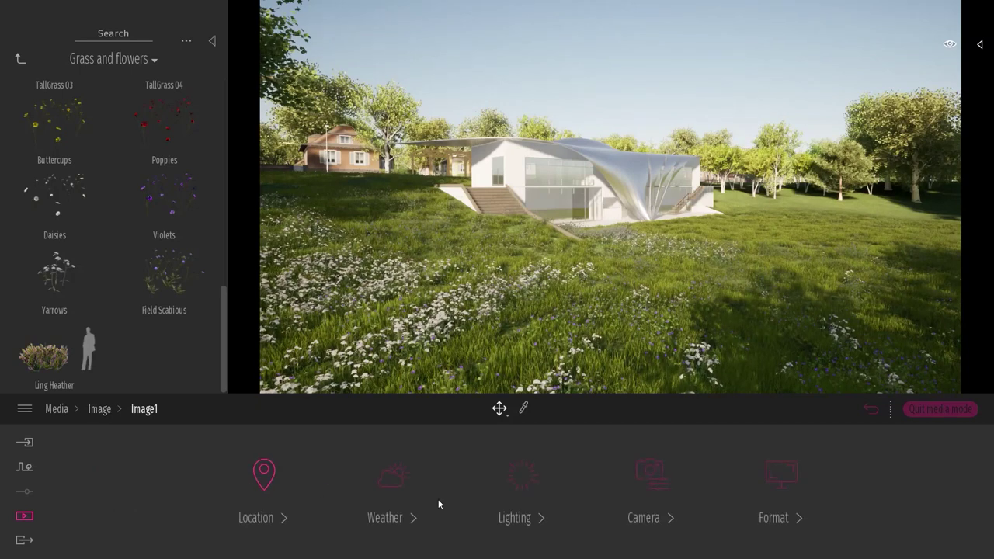
{"action": "left_click", "coordinate": [646, 468]}
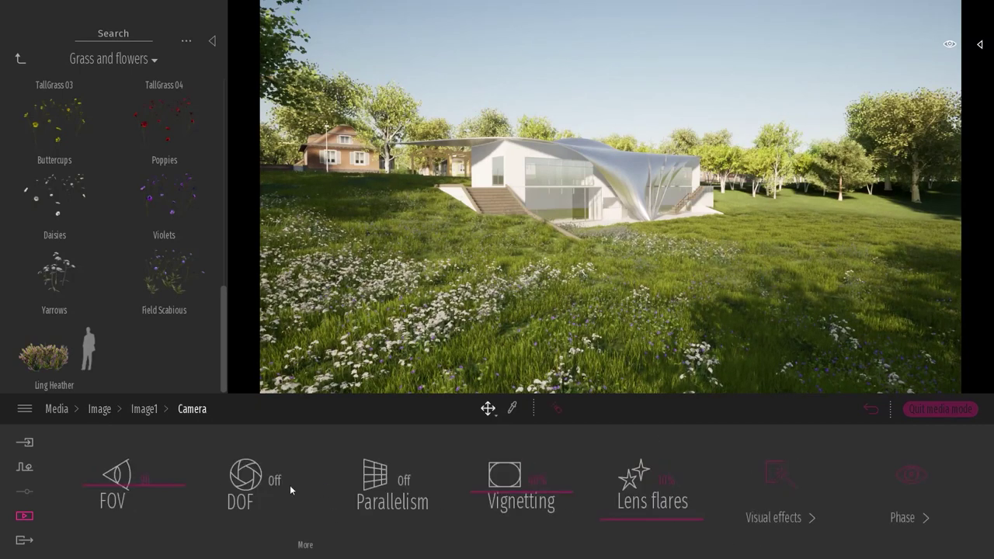
{"action": "type", "text": "50"}
{"action": "key", "text": "Return"}
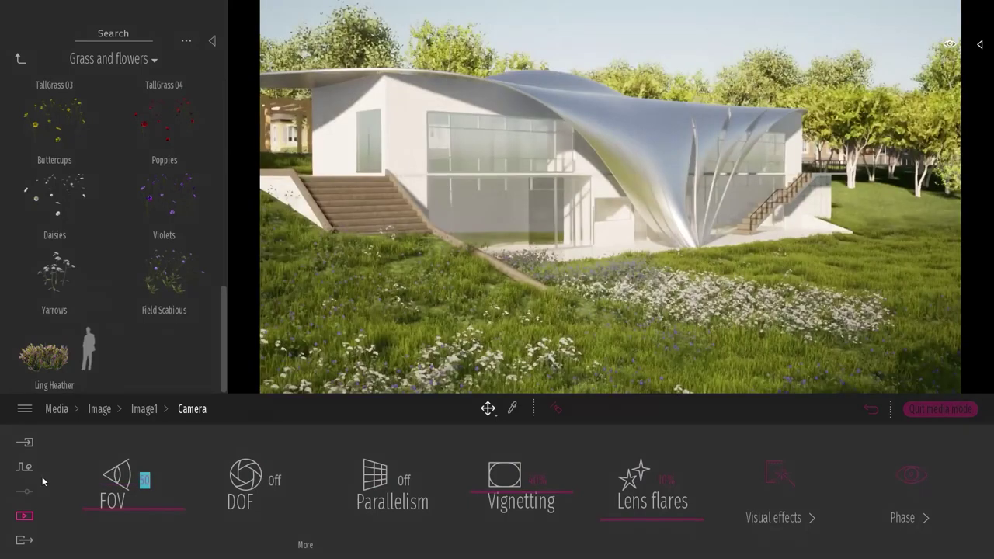
Reframe the building with the white yarrows filling the foreground and re-capture the image
{"action": "left_click", "coordinate": [144, 410]}
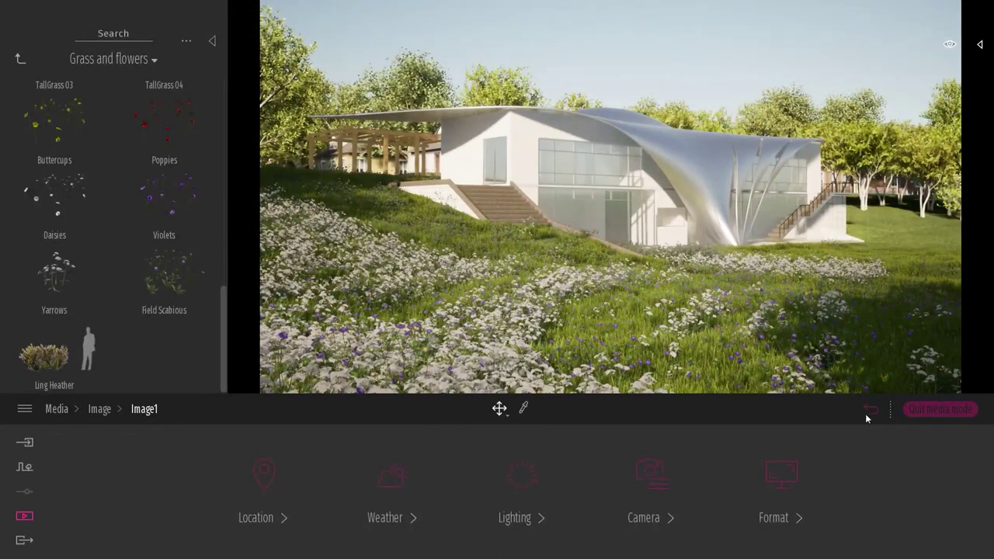
{"action": "left_click", "coordinate": [875, 413]}
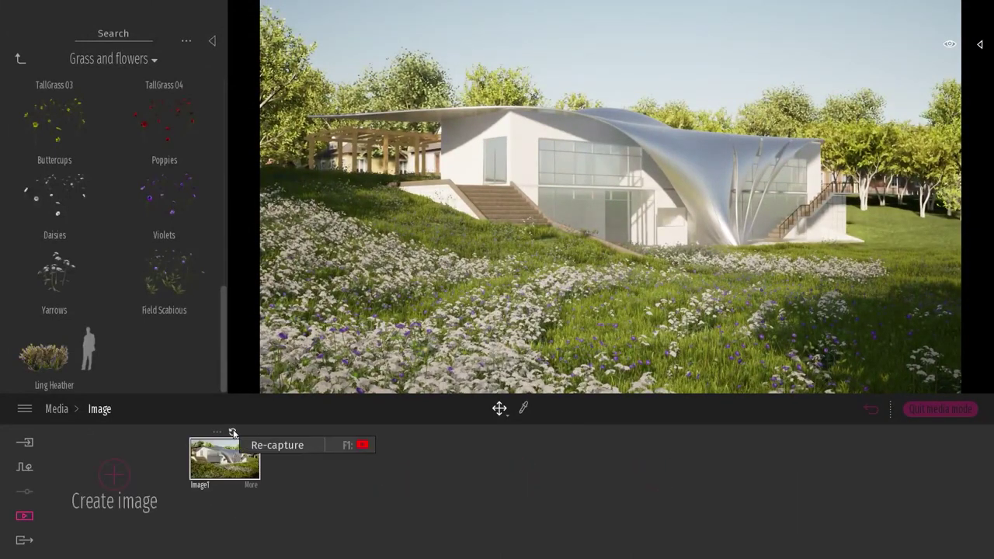
{"action": "left_click", "coordinate": [233, 432]}
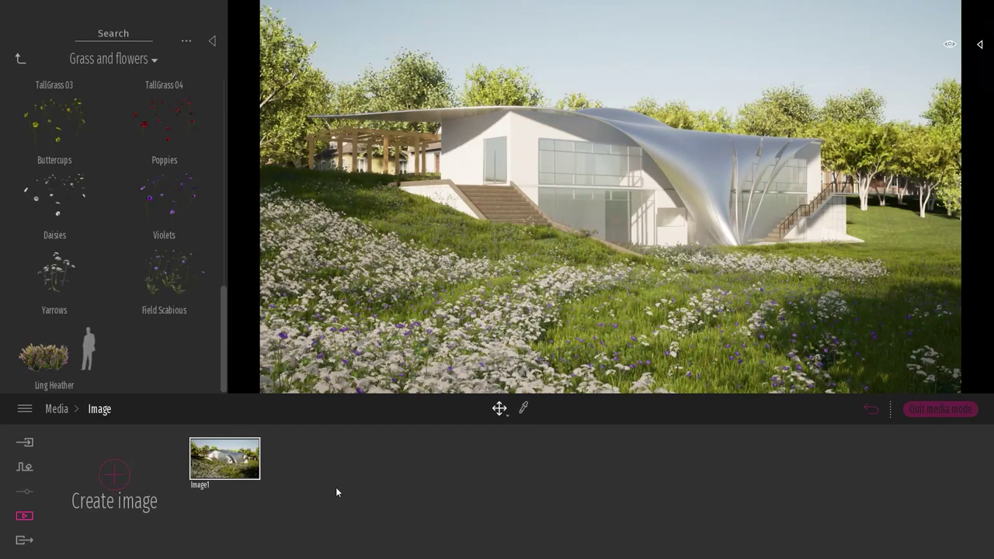
Open Image1's location settings, reframe the view to show the house behind the timber pergola, and re-capture the image
{"action": "left_click", "coordinate": [250, 486]}
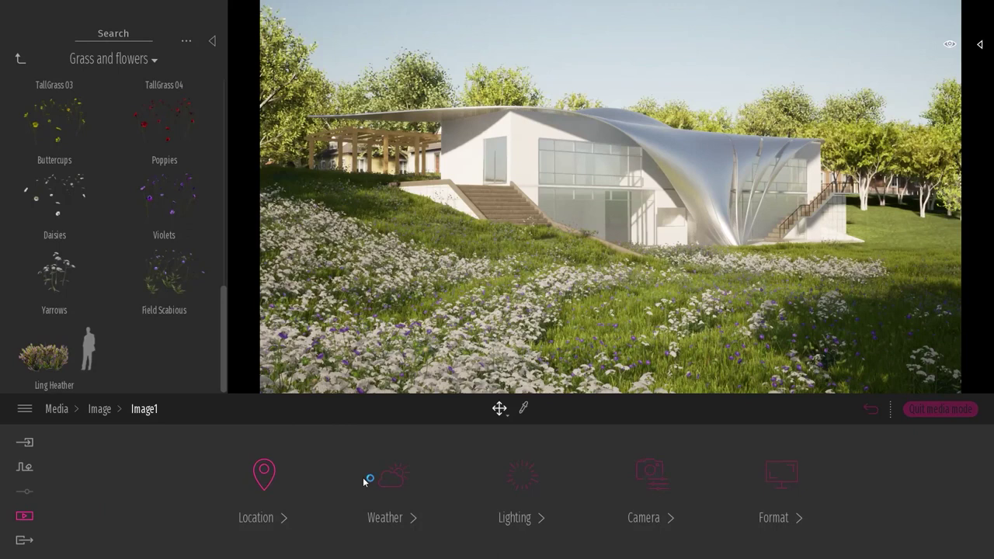
{"action": "left_click_drag", "start_coordinate": [522, 470], "coordinate": [521, 467]}
{"action": "middle_click_drag", "start_coordinate": [626, 316], "coordinate": [669, 315], "text": "shift"}
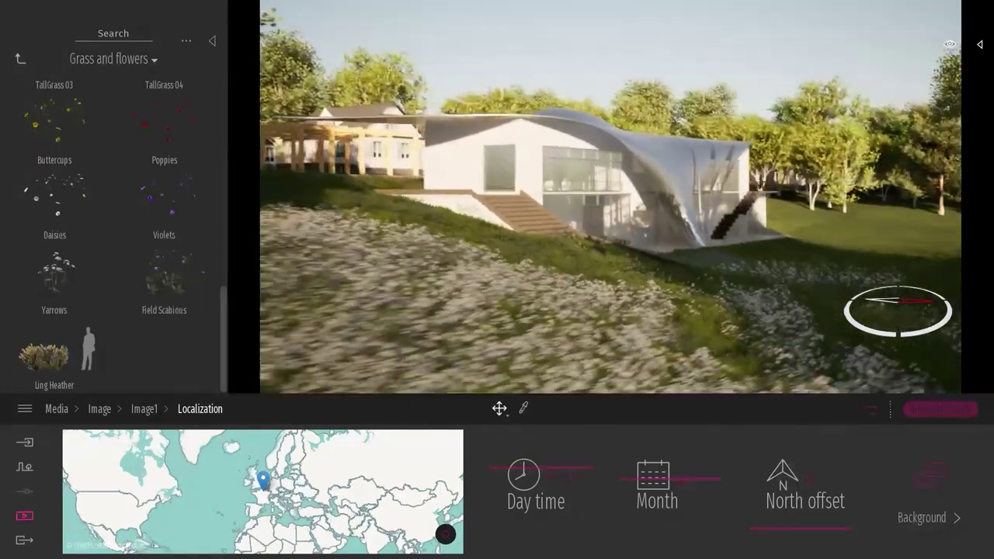
{"action": "left_click", "coordinate": [871, 412]}
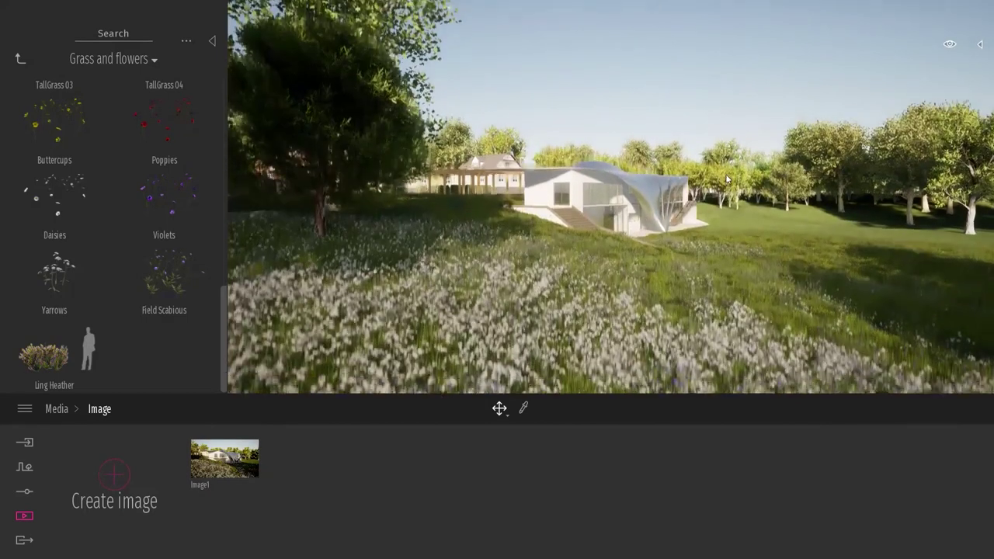
Set the vegetation scatter eraser's diameter to 9.1 m and erase the Turkey Oaks and London Planetrees growing through the houses and along the street
{"action": "key", "text": "w"}
{"action": "right_click_drag", "start_coordinate": [727, 179], "coordinate": [633, 233]}
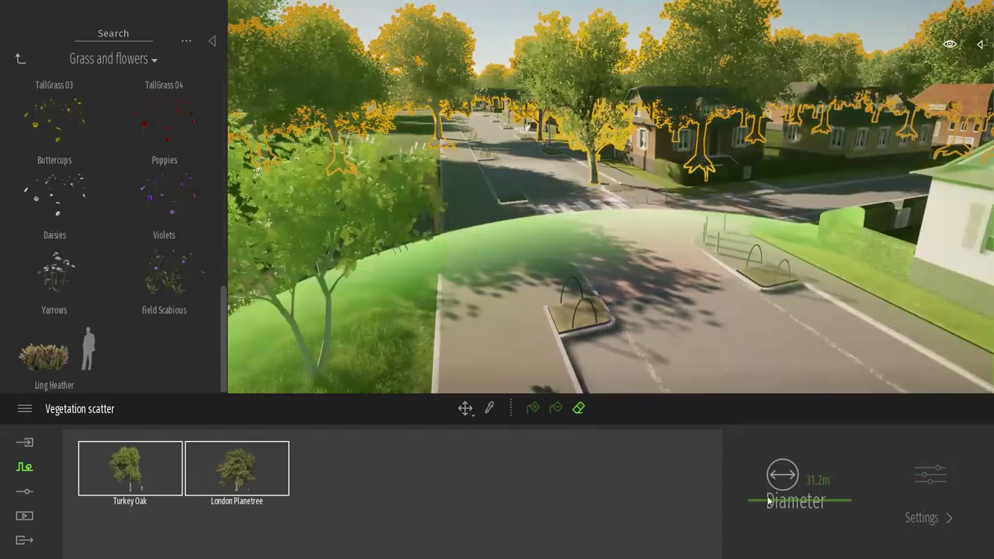
{"action": "left_click_drag", "start_coordinate": [795, 503], "coordinate": [795, 521]}
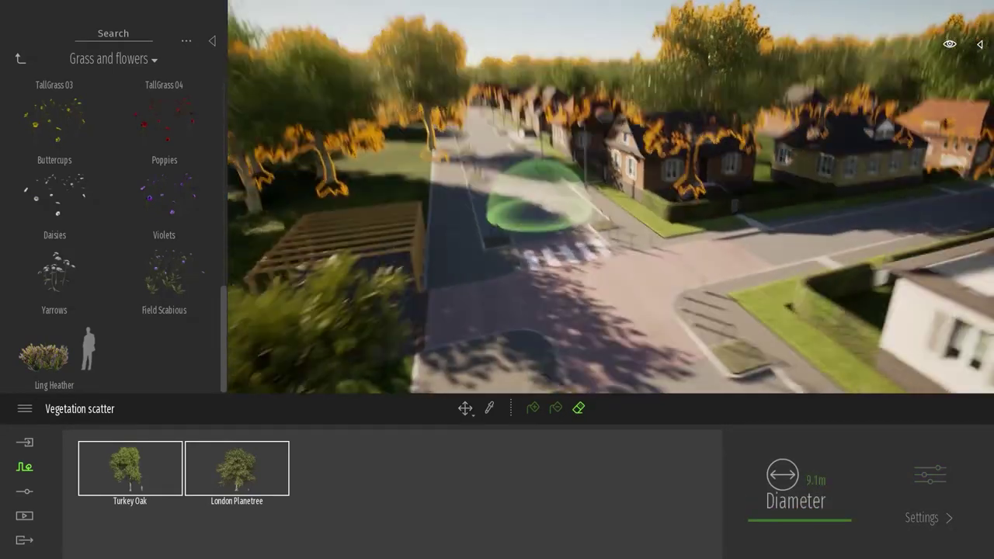
{"action": "mouse_move", "coordinate": [540, 199]}
{"action": "right_mouse_down"}
{"action": "mouse_move", "coordinate": [624, 204]}
{"action": "mouse_move", "coordinate": [677, 225]}
{"action": "mouse_move", "coordinate": [710, 199]}
{"action": "right_mouse_up"}
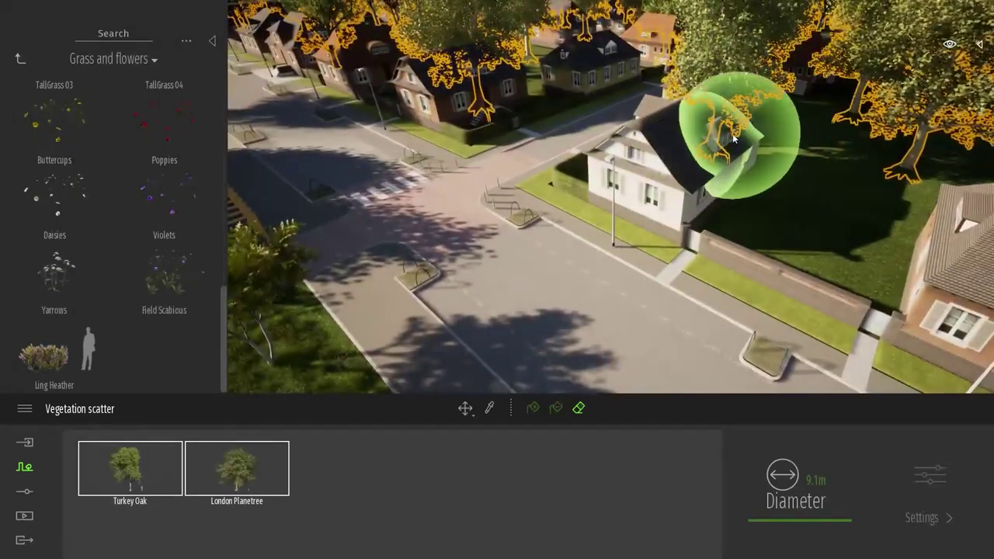
{"action": "key", "text": "w"}
{"action": "mouse_move", "coordinate": [768, 164]}
{"action": "right_mouse_down"}
{"action": "mouse_move", "coordinate": [719, 190]}
{"action": "mouse_move", "coordinate": [688, 241]}
{"action": "mouse_move", "coordinate": [623, 271]}
{"action": "right_mouse_up"}
{"action": "left_click_drag", "start_coordinate": [691, 147], "coordinate": [678, 75]}
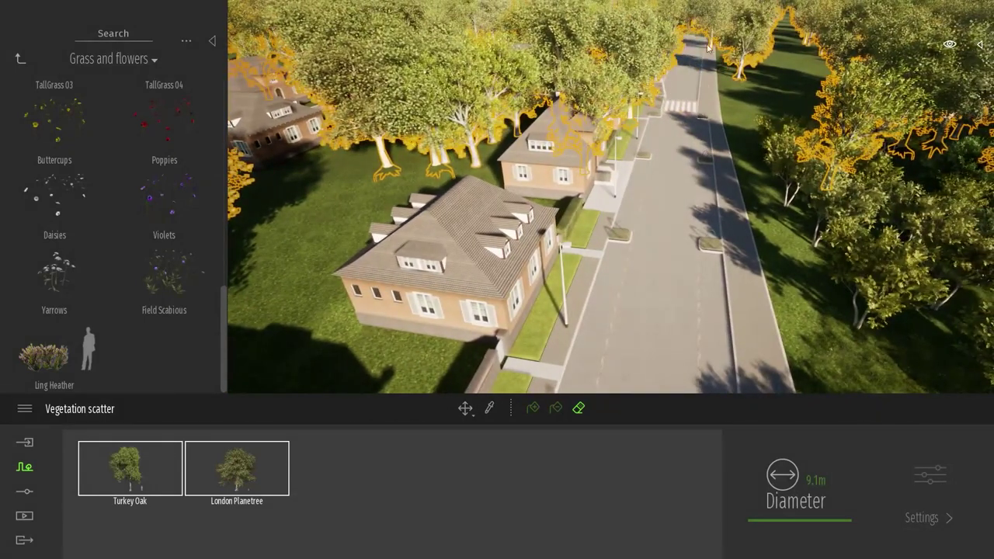
{"action": "key", "text": "s"}
{"action": "mouse_move", "coordinate": [695, 99]}
{"action": "right_mouse_down"}
{"action": "mouse_move", "coordinate": [691, 84]}
{"action": "mouse_move", "coordinate": [726, 124]}
{"action": "mouse_move", "coordinate": [697, 147]}
{"action": "mouse_move", "coordinate": [685, 136]}
{"action": "right_mouse_up"}
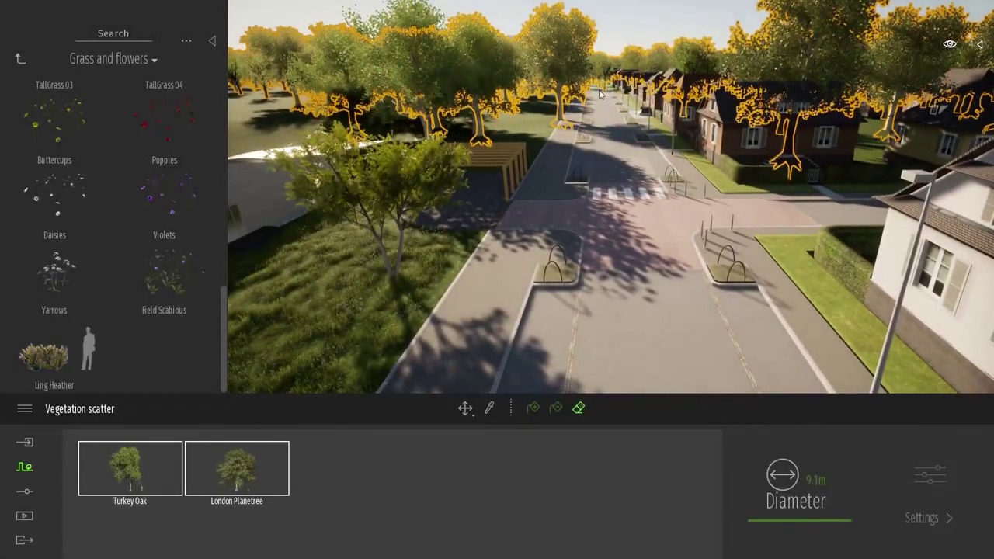
Leave the vegetation scatter and open the Cars category of the vehicle library with the street in view
{"action": "key", "text": "w"}
{"action": "mouse_move", "coordinate": [599, 81]}
{"action": "right_mouse_down"}
{"action": "mouse_move", "coordinate": [627, 179]}
{"action": "mouse_move", "coordinate": [586, 179]}
{"action": "right_mouse_up"}
{"action": "key", "text": "Escape"}
{"action": "key", "text": "Escape"}
{"action": "key", "text": "d"}
{"action": "right_click_drag", "start_coordinate": [709, 201], "coordinate": [602, 204]}
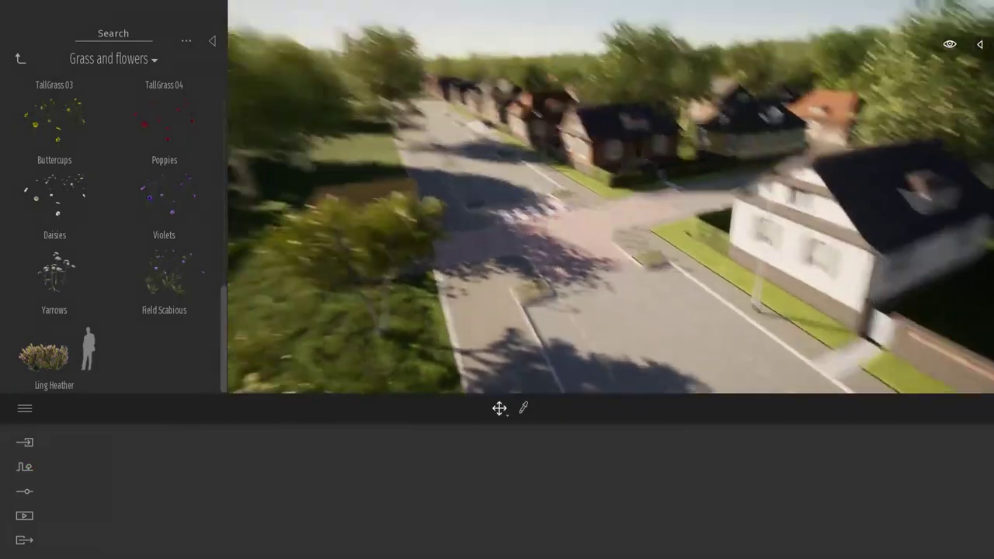
{"action": "key", "text": "w"}
{"action": "right_click_drag", "start_coordinate": [696, 249], "coordinate": [718, 203]}
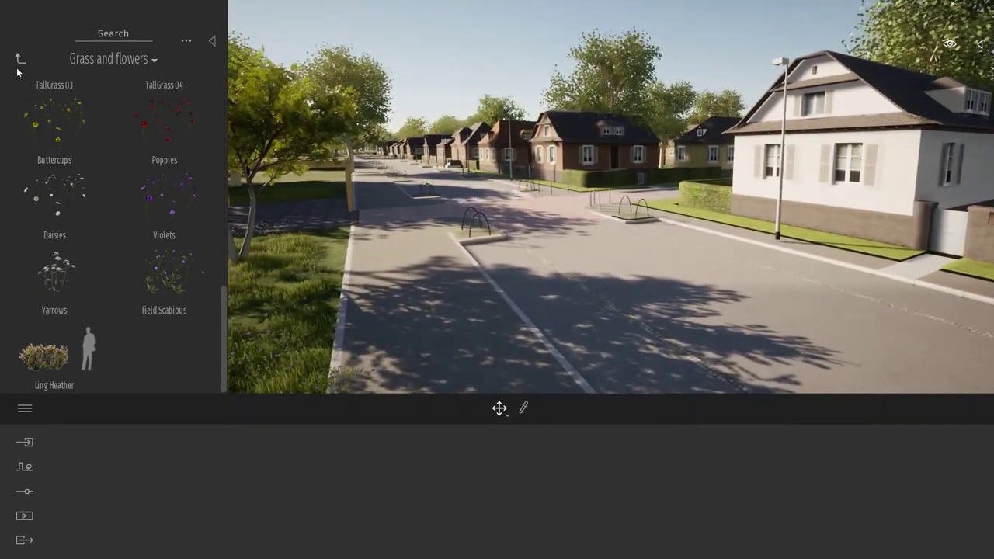
{"action": "left_click", "coordinate": [19, 62]}
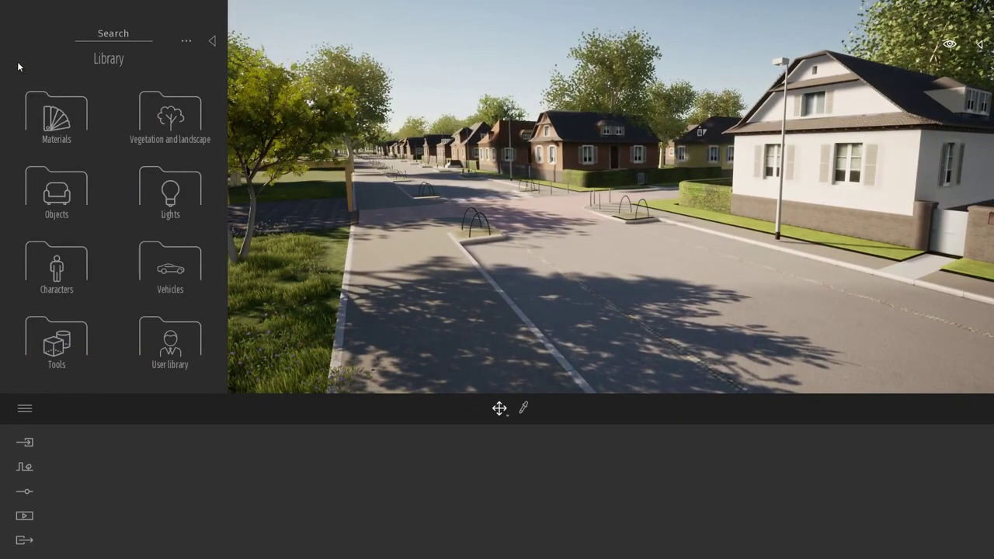
{"action": "left_click", "coordinate": [170, 268]}
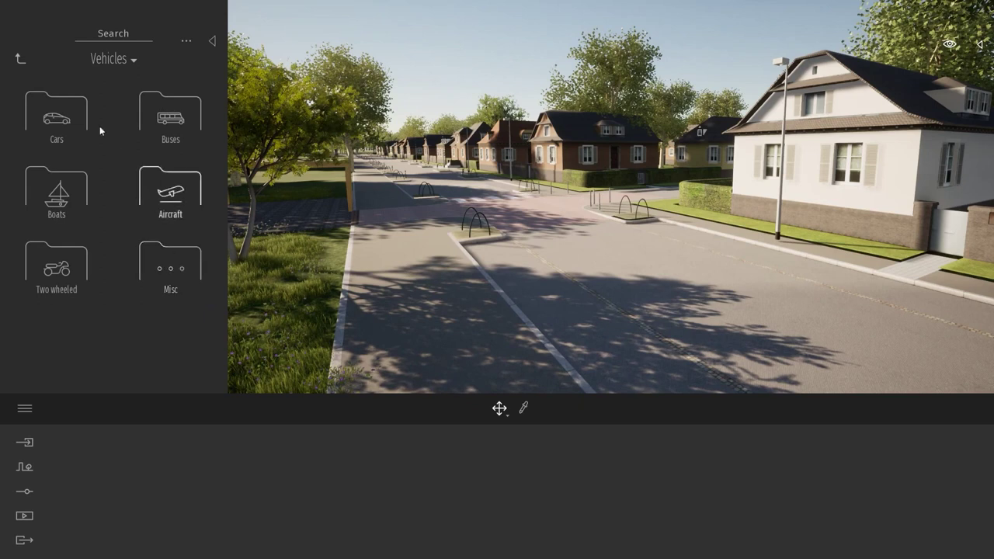
{"action": "left_click", "coordinate": [57, 116]}
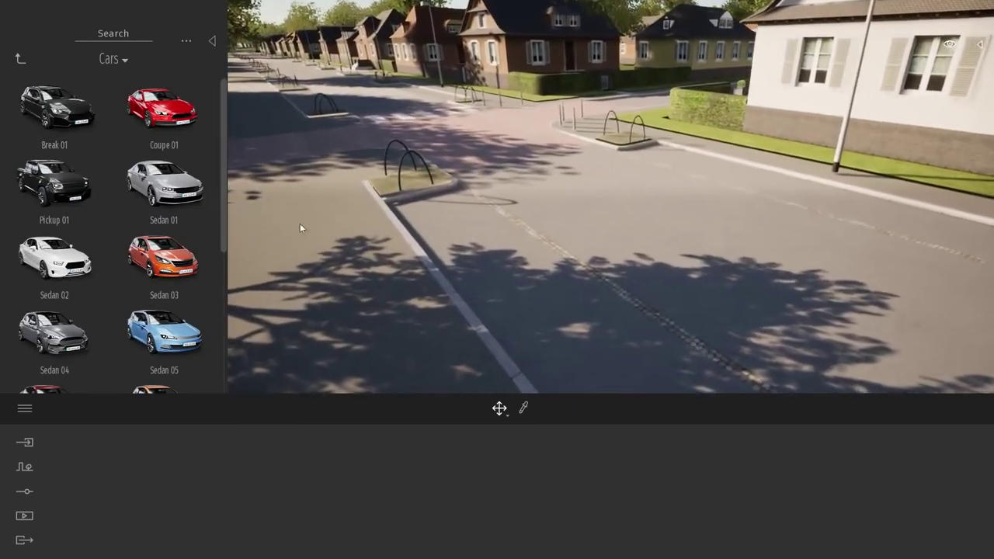
Place a Break 01 car on the street in front of the bike racks, rotate it 120 degrees and shift it to the lane edge
{"action": "mouse_move", "coordinate": [56, 111]}
{"action": "left_click_drag", "start_coordinate": [56, 111], "coordinate": [525, 217]}
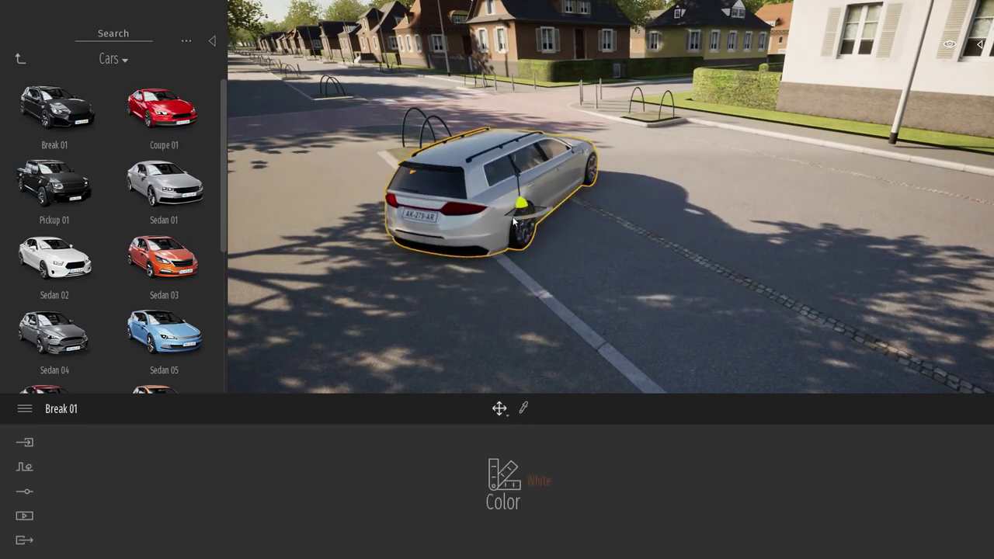
{"action": "left_click_drag", "start_coordinate": [521, 207], "coordinate": [466, 261]}
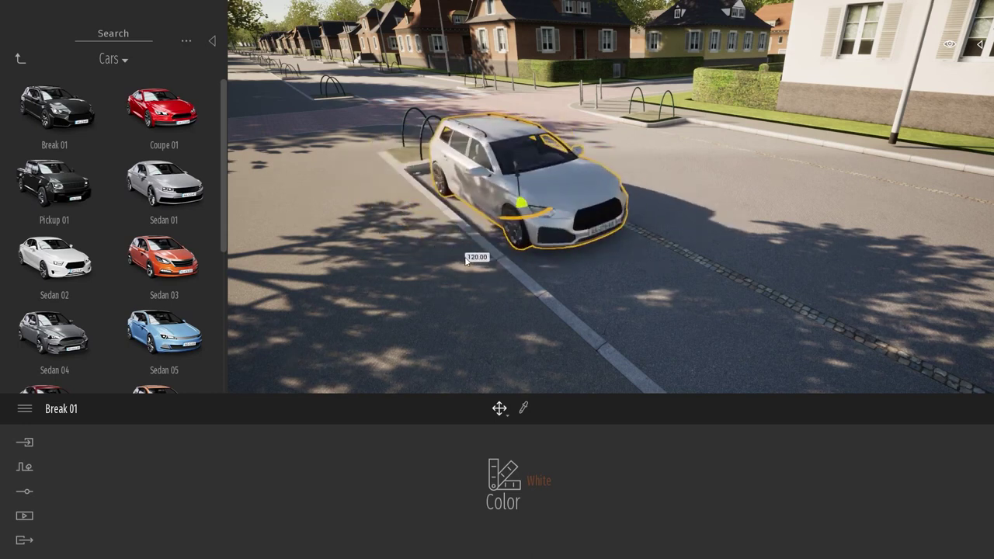
{"action": "left_click_drag", "start_coordinate": [521, 206], "coordinate": [512, 206]}
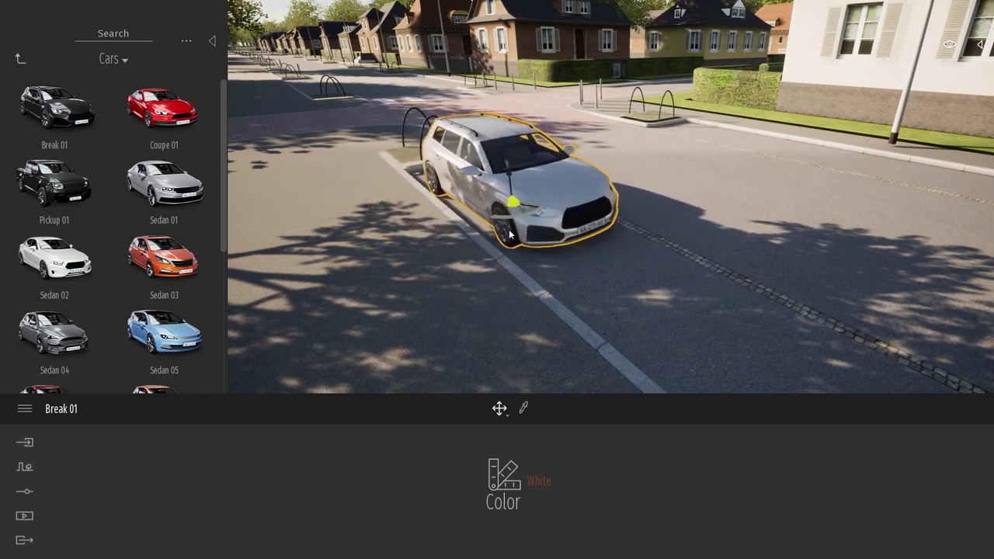
{"action": "right_click_drag", "start_coordinate": [737, 226], "coordinate": [685, 253]}
{"action": "right_click_drag", "start_coordinate": [620, 189], "coordinate": [693, 229]}
{"action": "key", "text": "Escape"}
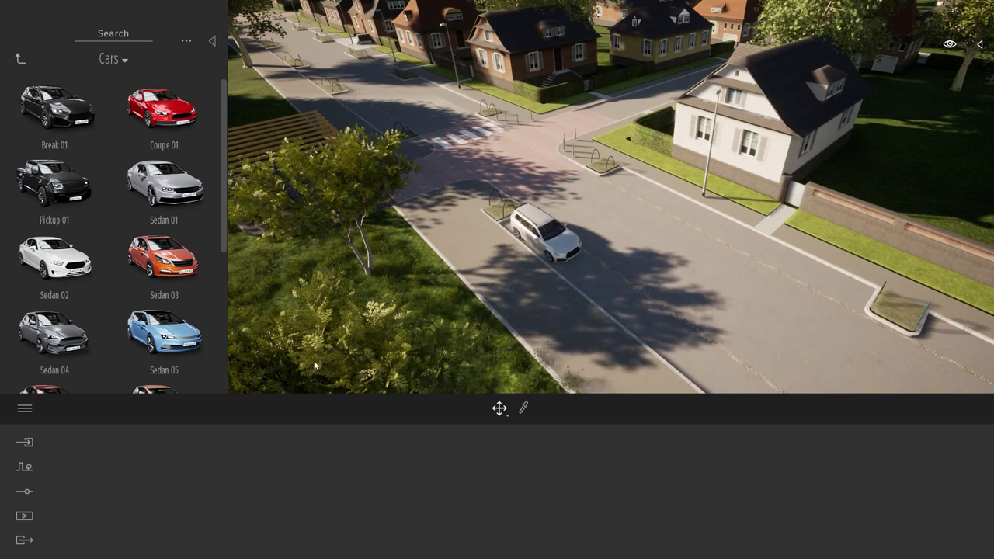
Import the geometry file RhinoWebinarDummyCars.FBX with the Collapse option set to Keep hierarchy
{"action": "left_click", "coordinate": [25, 442]}
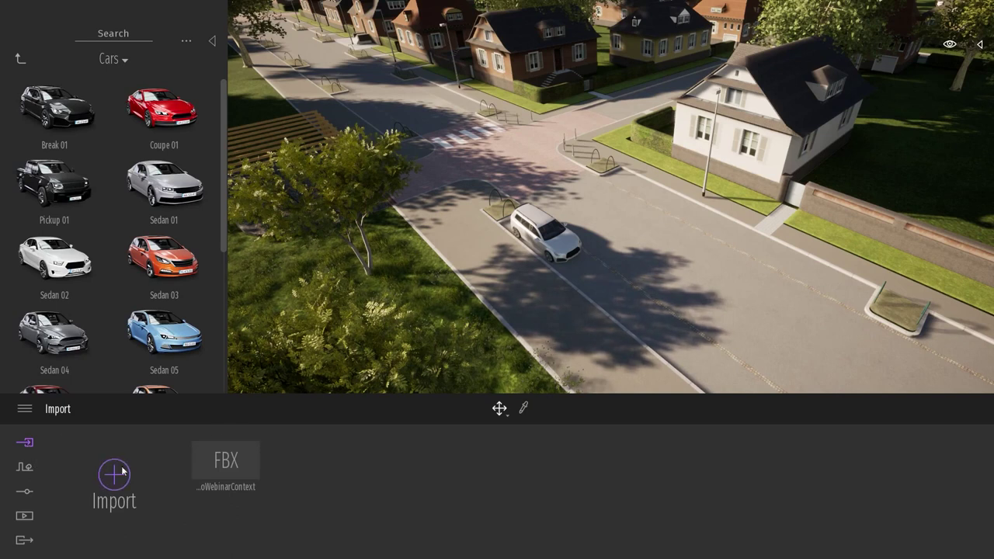
{"action": "left_click", "coordinate": [115, 473]}
{"action": "left_click", "coordinate": [521, 256]}
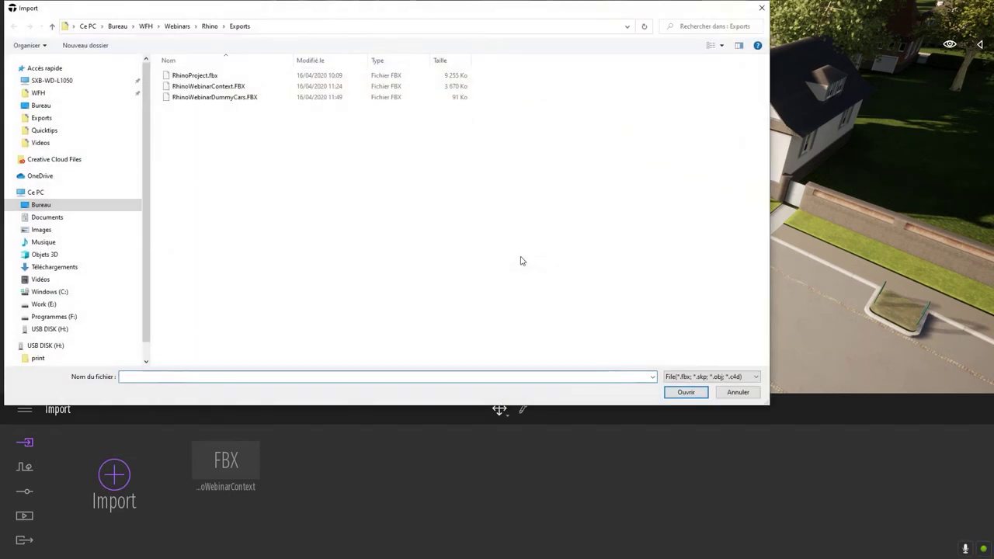
{"action": "left_click", "coordinate": [180, 99]}
{"action": "double_click", "coordinate": [237, 101]}
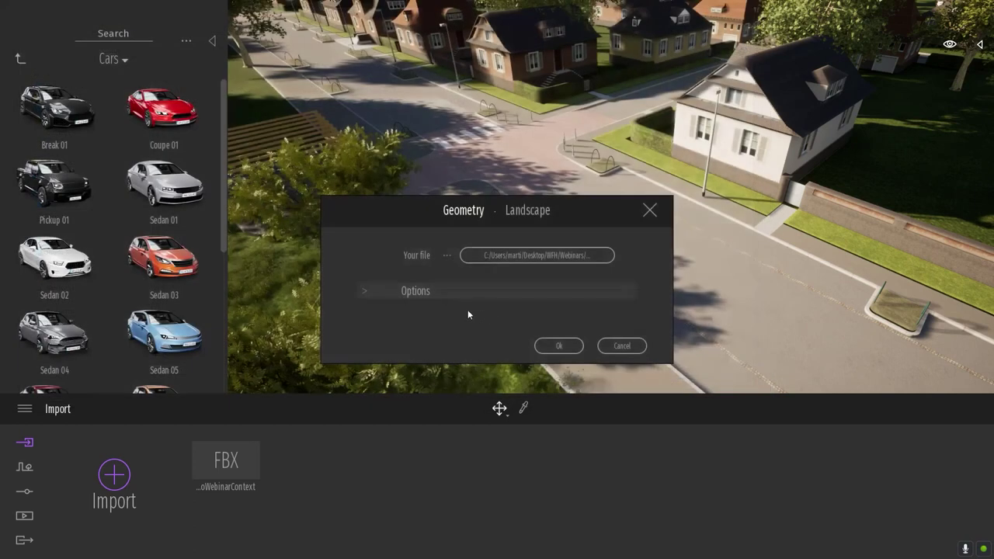
{"action": "left_click", "coordinate": [435, 289]}
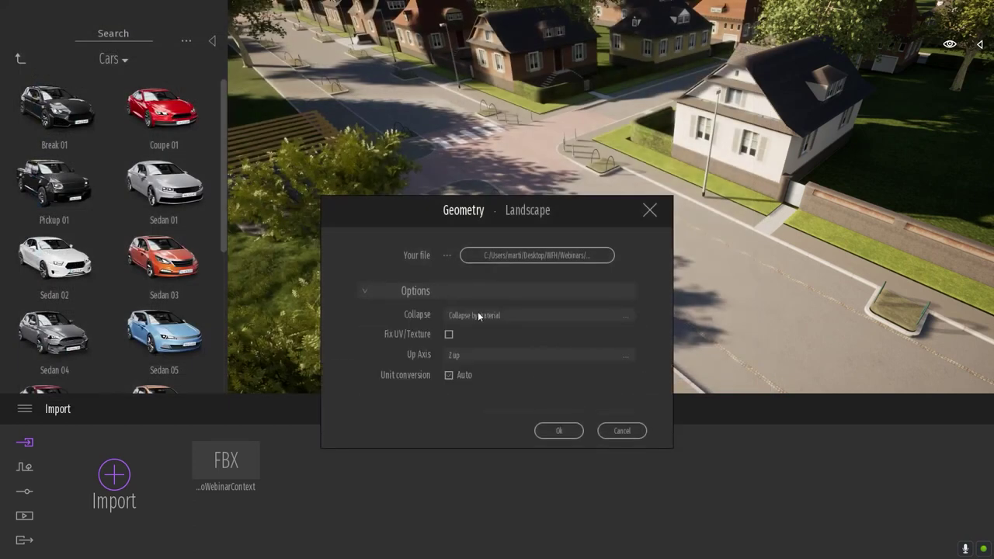
{"action": "left_click", "coordinate": [497, 314]}
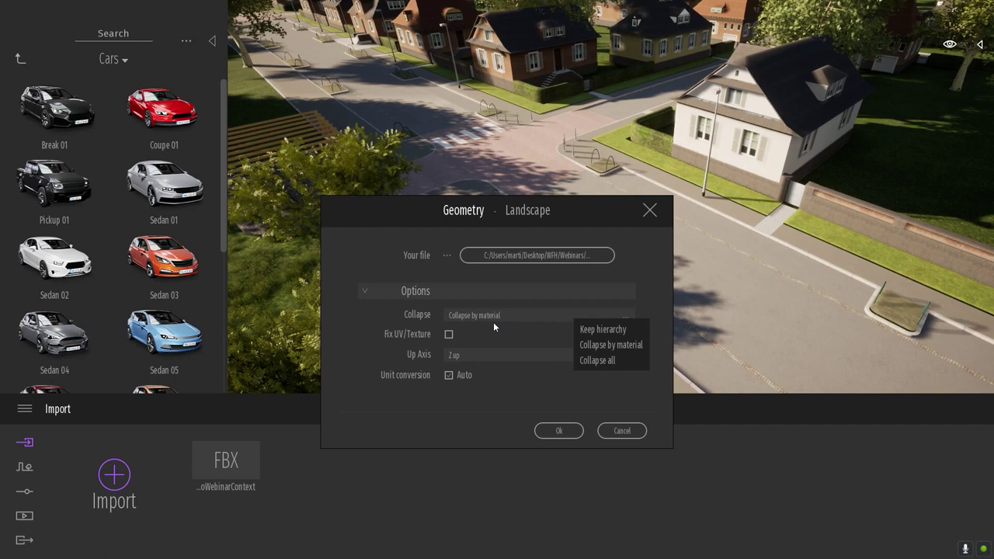
{"action": "left_click", "coordinate": [620, 330]}
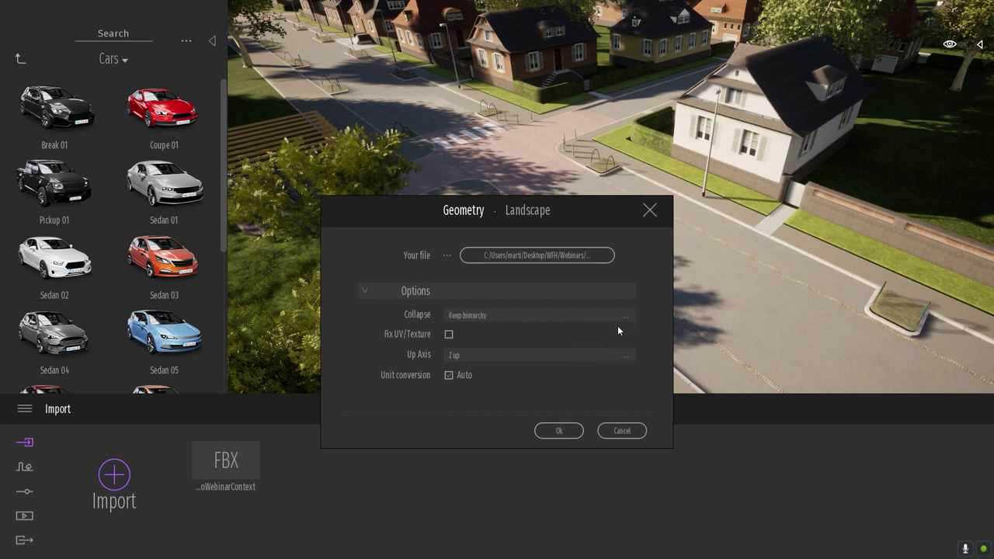
{"action": "left_click", "coordinate": [559, 432]}
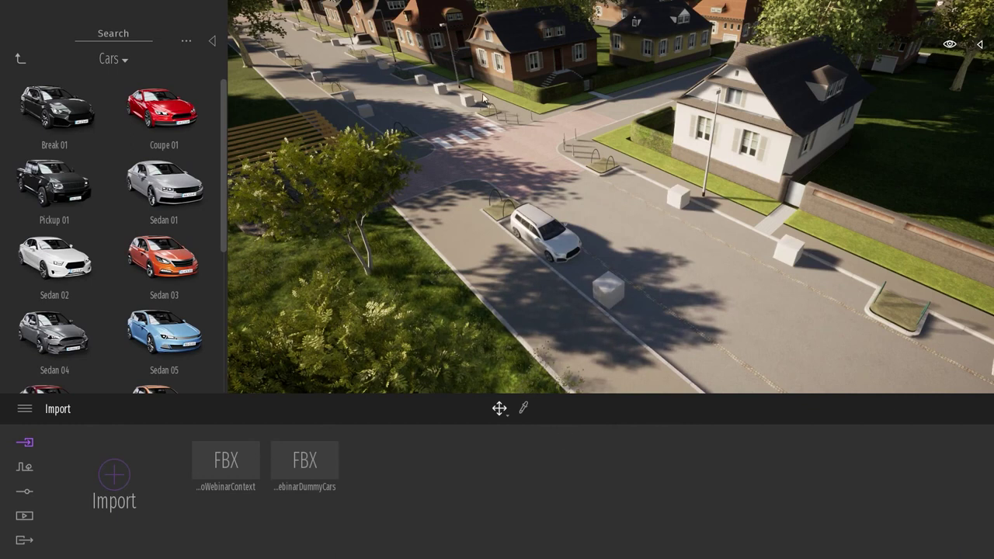
Check individual imported placeholder boxes along the street and shift the white Break 01 car slightly toward the bike racks
{"action": "left_click", "coordinate": [787, 250]}
{"action": "left_click", "coordinate": [610, 289]}
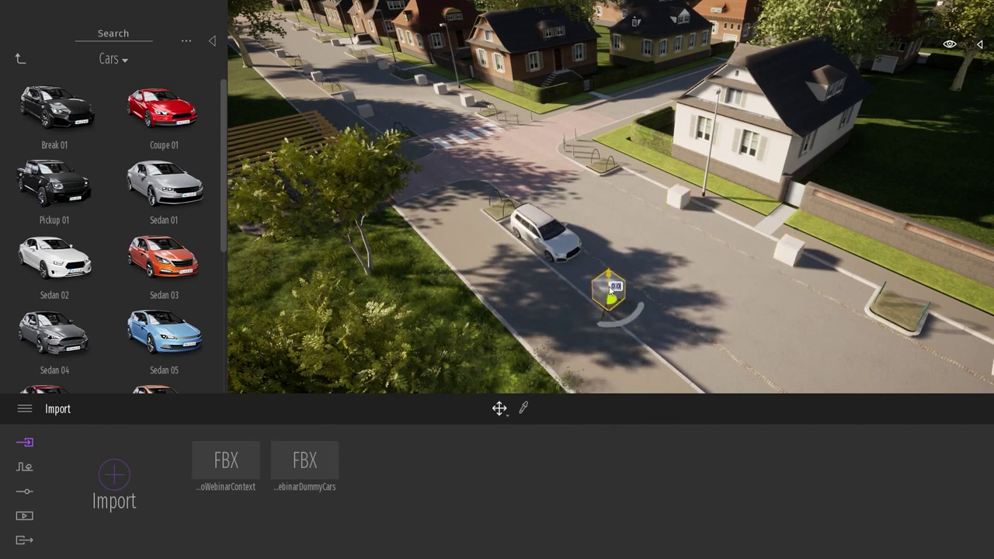
{"action": "left_click", "coordinate": [541, 244]}
{"action": "left_click", "coordinate": [465, 96]}
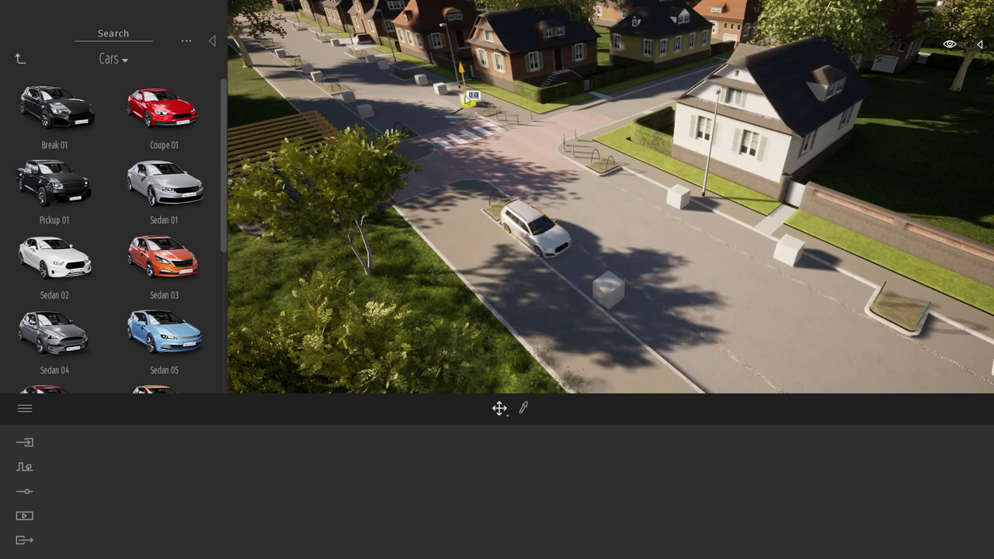
{"action": "left_click", "coordinate": [441, 88]}
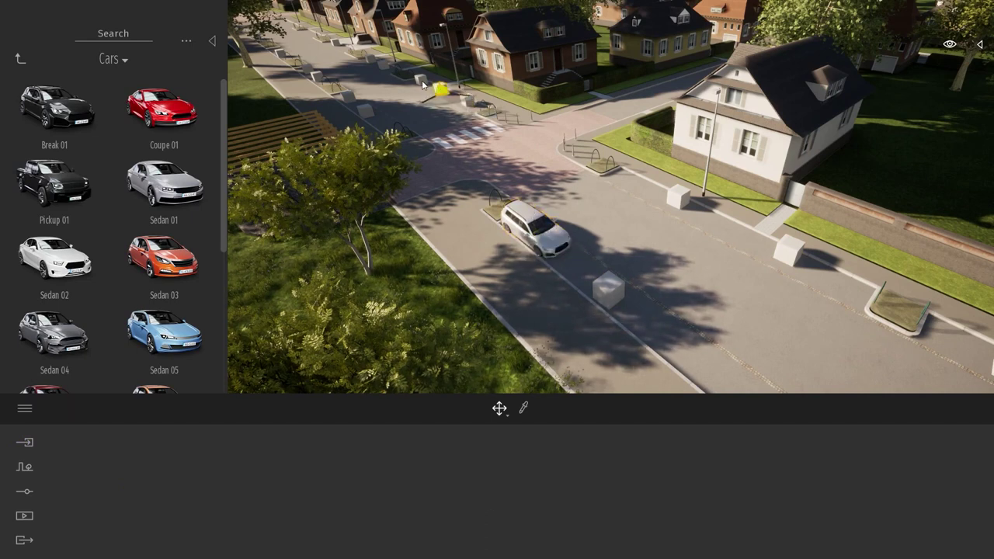
{"action": "left_click", "coordinate": [609, 294]}
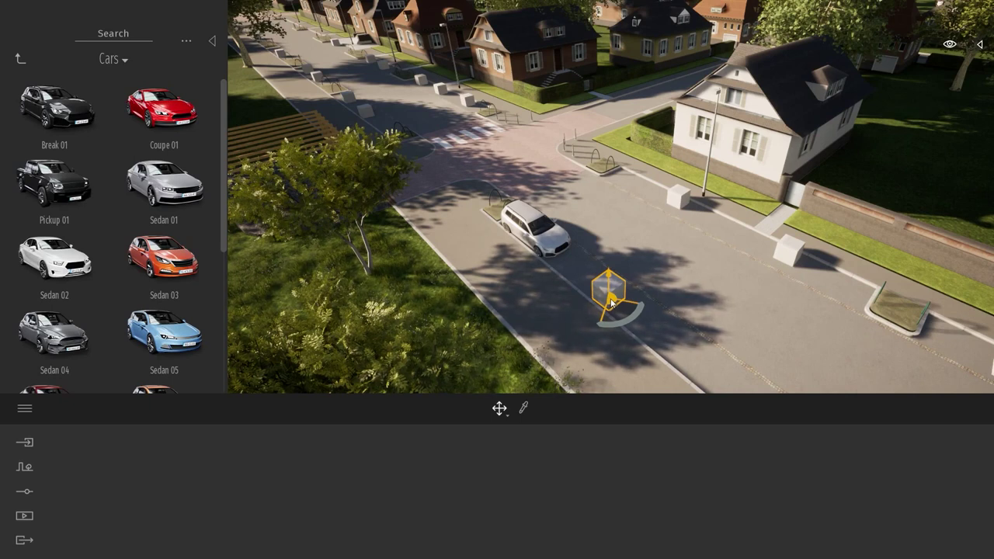
Open the scene graph and focus the view on the building in the Addin container
{"action": "left_click", "coordinate": [979, 45]}
{"action": "scroll", "coordinate": [910, 270], "scroll_direction": "up", "scroll_amount": 3}
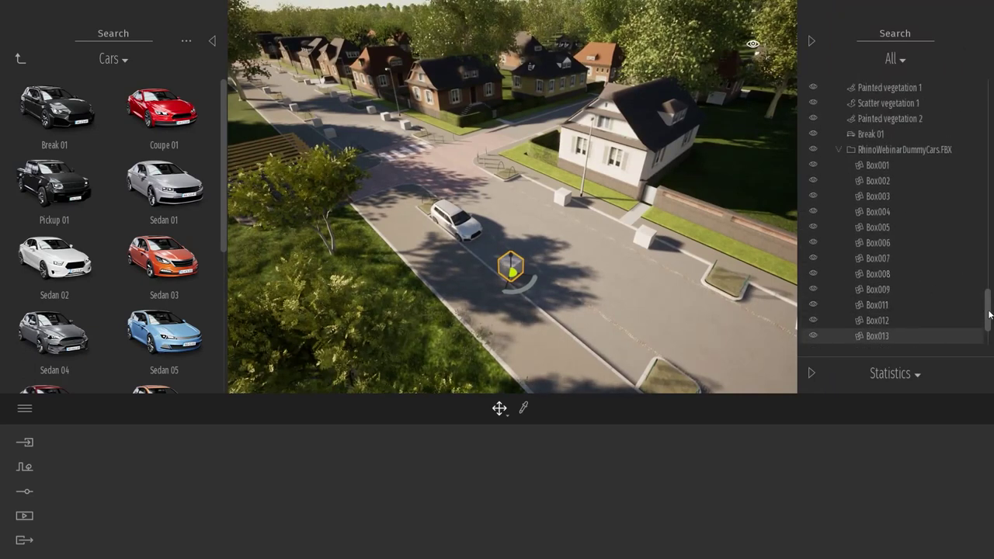
{"action": "left_click_drag", "start_coordinate": [987, 315], "coordinate": [987, 103]}
{"action": "left_click", "coordinate": [836, 115]}
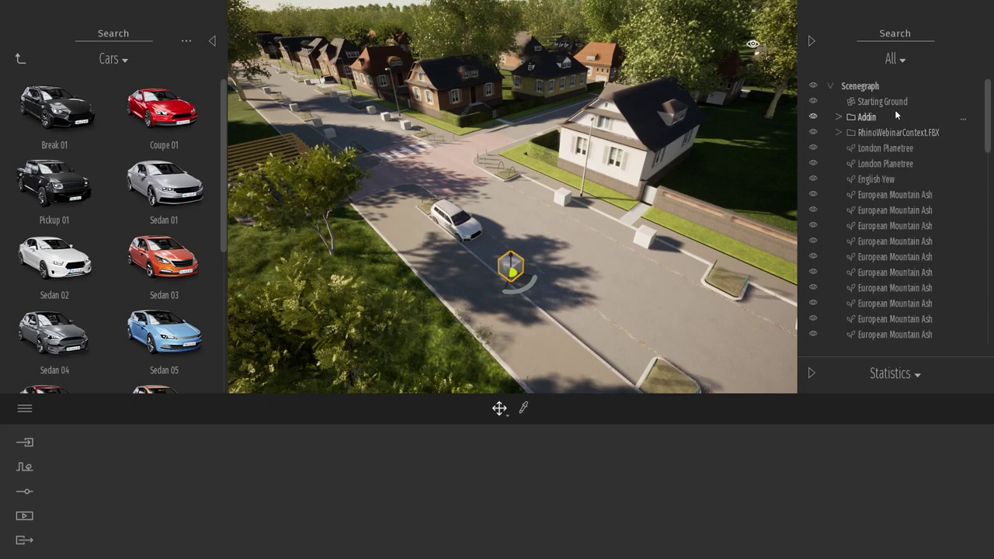
{"action": "left_click", "coordinate": [872, 118]}
{"action": "middle_click_drag", "start_coordinate": [559, 194], "coordinate": [575, 194]}
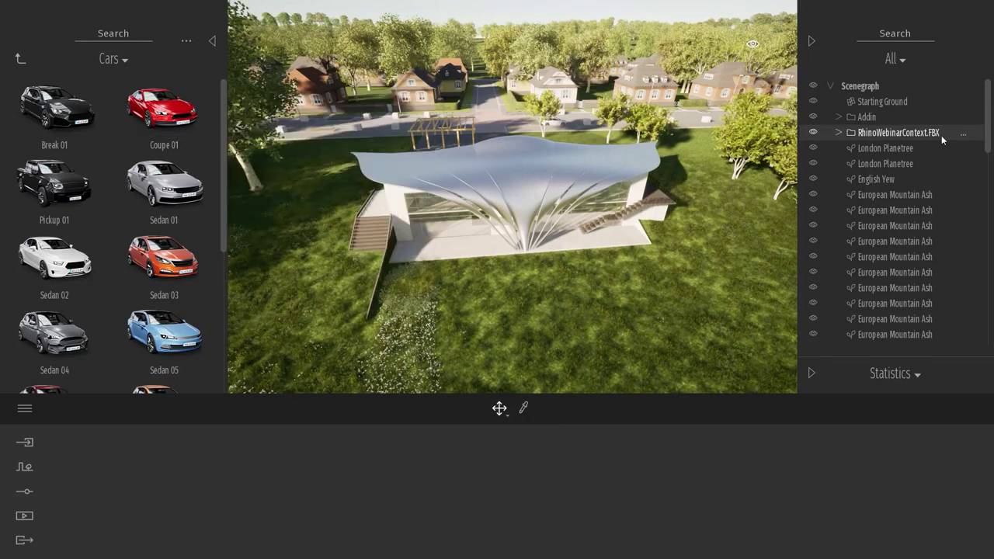
Examine the first London Planetree, Painted vegetation 2, Scatter vegetation 1 and Painted vegetation 1 by selecting each in the scene graph
{"action": "left_click", "coordinate": [900, 148]}
{"action": "scroll", "coordinate": [903, 156], "scroll_direction": "down", "scroll_amount": 5}
{"action": "scroll", "coordinate": [903, 158], "scroll_direction": "down", "scroll_amount": 5}
{"action": "scroll", "coordinate": [902, 159], "scroll_direction": "down", "scroll_amount": 5}
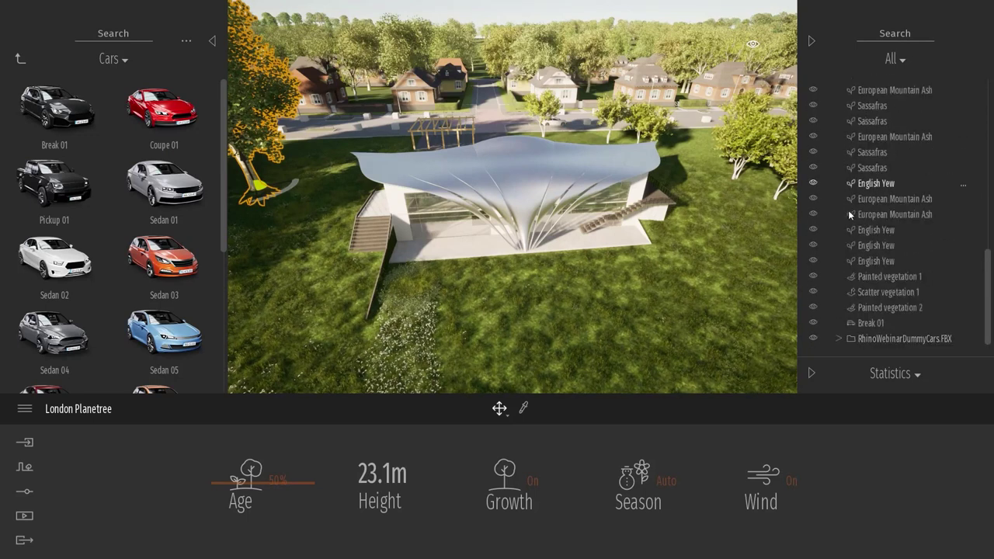
{"action": "left_click", "coordinate": [875, 309]}
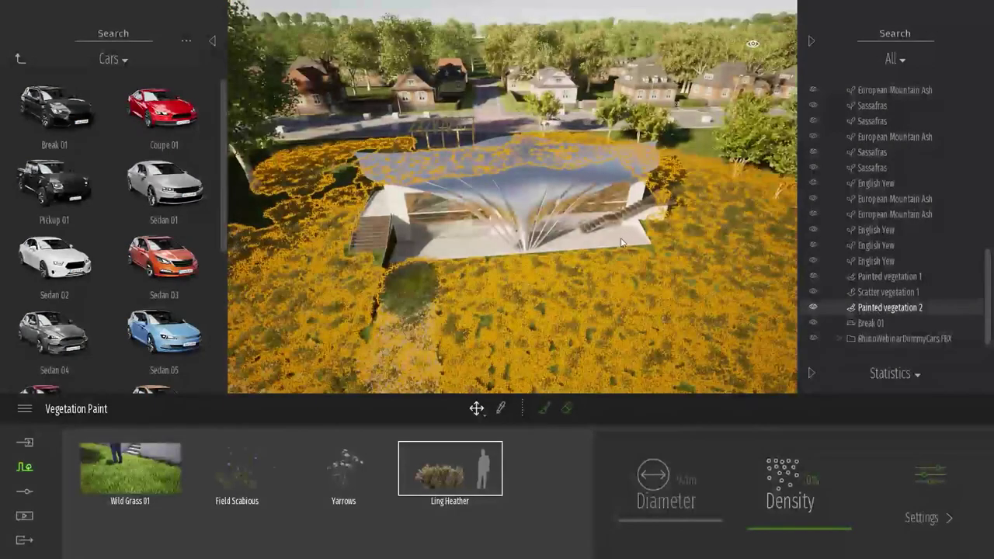
{"action": "scroll", "coordinate": [621, 243], "scroll_direction": "down", "scroll_amount": 2}
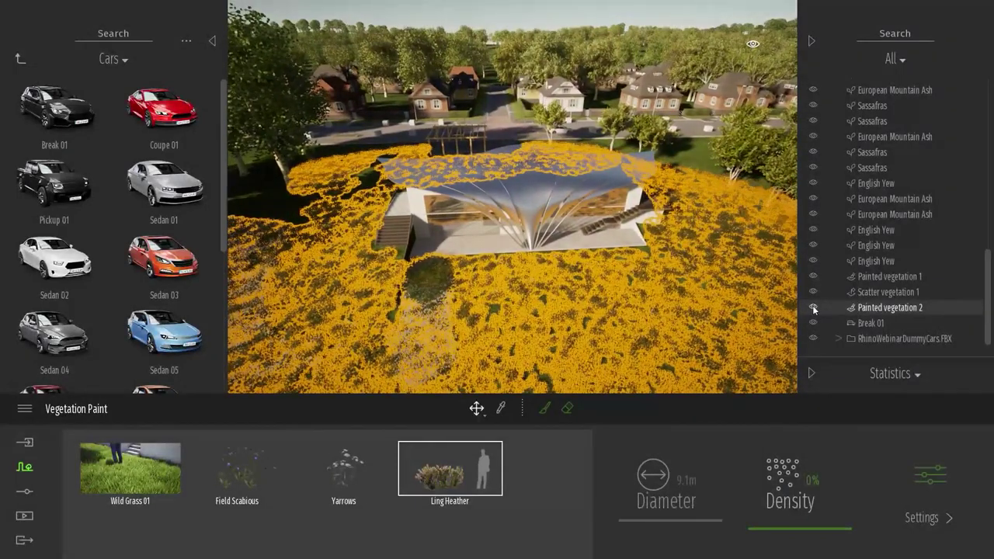
{"action": "left_click", "coordinate": [886, 292]}
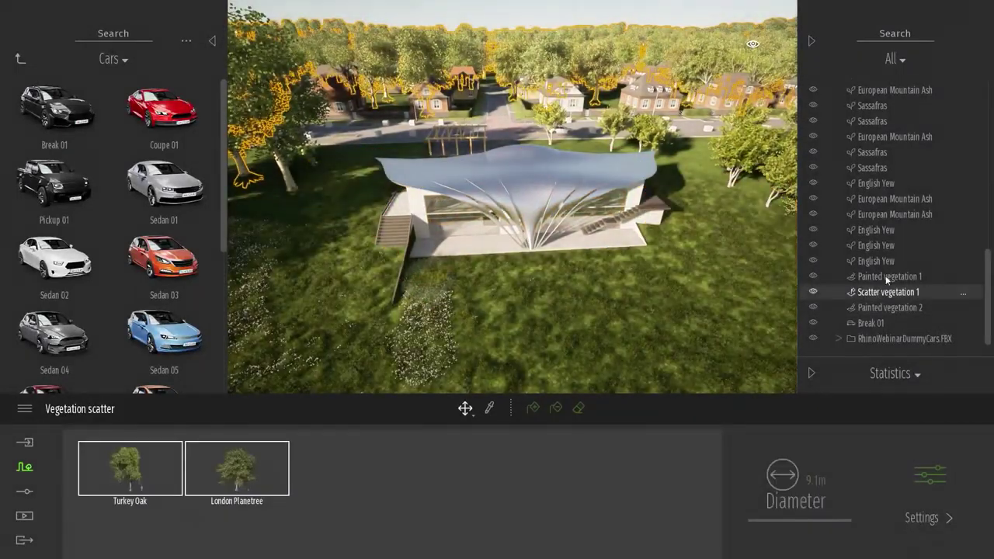
{"action": "left_click", "coordinate": [888, 277]}
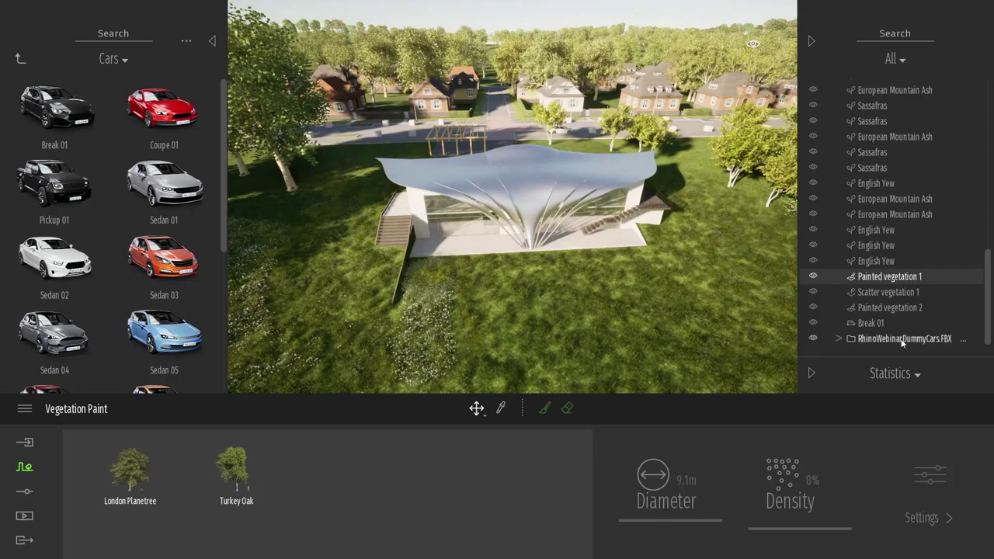
Expand the RhinoWebinarDummyCars.FBX container and examine several of its boxes, such as Box003 and Box014, along the street
{"action": "left_click", "coordinate": [885, 339]}
{"action": "left_click", "coordinate": [841, 339]}
{"action": "key", "text": "w"}
{"action": "right_click_drag", "start_coordinate": [581, 255], "coordinate": [501, 268]}
{"action": "key", "text": "d"}
{"action": "scroll", "coordinate": [901, 305], "scroll_direction": "down", "scroll_amount": 1}
{"action": "scroll", "coordinate": [901, 305], "scroll_direction": "down", "scroll_amount": 2}
{"action": "middle_click_drag", "start_coordinate": [663, 211], "coordinate": [609, 190], "text": "shift"}
{"action": "scroll", "coordinate": [890, 246], "scroll_direction": "down", "scroll_amount": 1}
{"action": "scroll", "coordinate": [890, 247], "scroll_direction": "down", "scroll_amount": 1}
{"action": "left_click", "coordinate": [893, 189]}
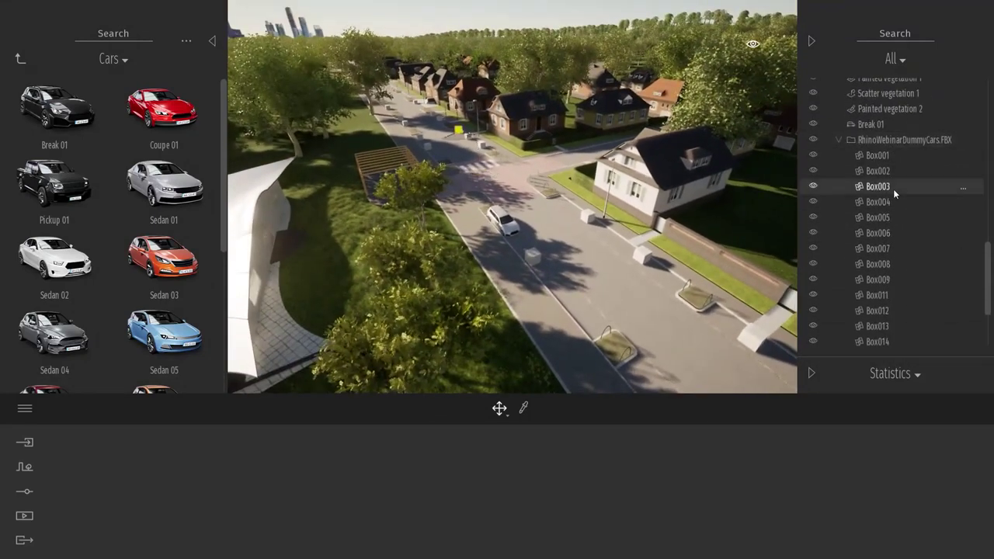
{"action": "left_click", "coordinate": [893, 232]}
{"action": "left_click", "coordinate": [892, 280]}
{"action": "left_click", "coordinate": [891, 341]}
{"action": "right_click_drag", "start_coordinate": [600, 271], "coordinate": [630, 258]}
{"action": "scroll", "coordinate": [899, 233], "scroll_direction": "up", "scroll_amount": 1}
{"action": "scroll", "coordinate": [901, 237], "scroll_direction": "up", "scroll_amount": 2}
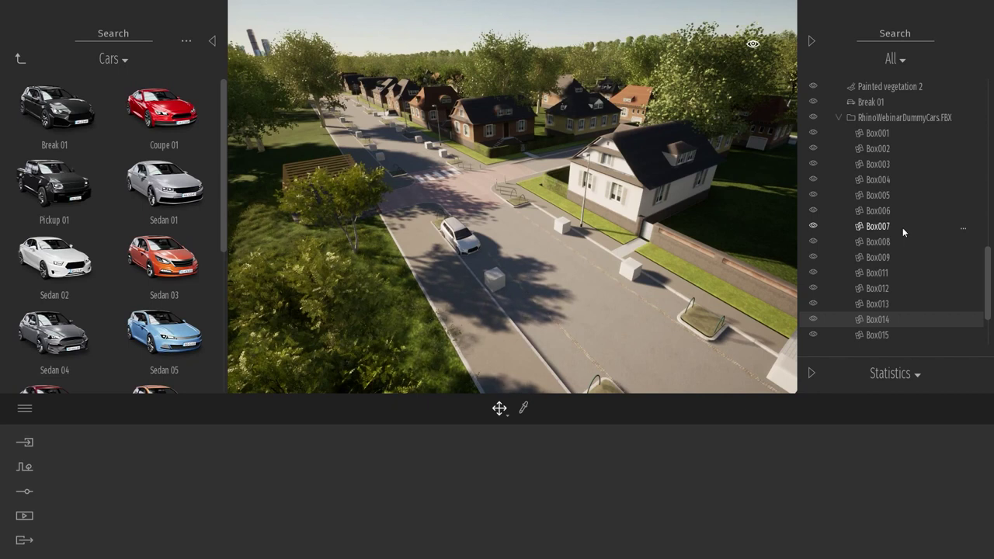
Start an object replacement for the RhinoWebinarDummyCars.FBX container and add Break 01, Sedan 05 and Sedan 03 as replacements
{"action": "left_click", "coordinate": [885, 117]}
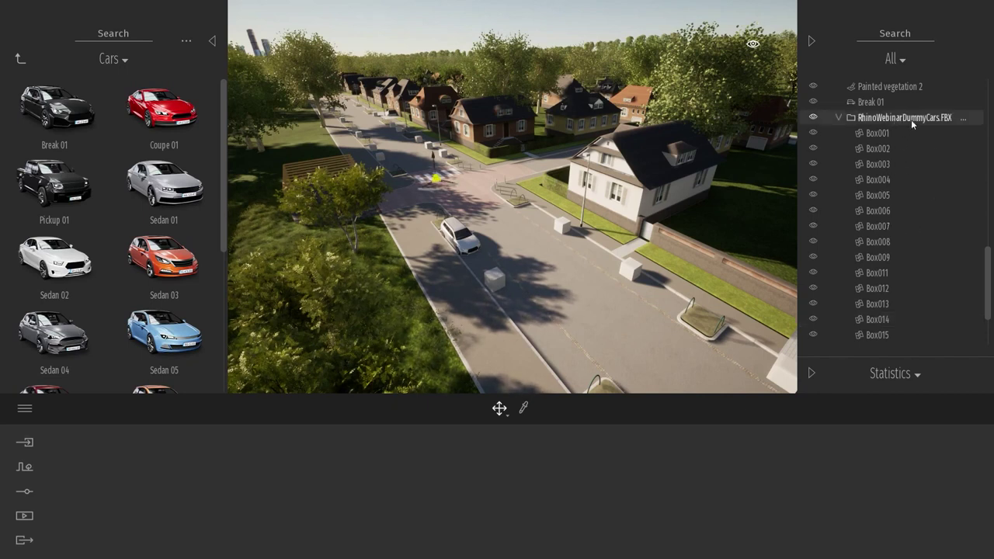
{"action": "right_click", "coordinate": [910, 121]}
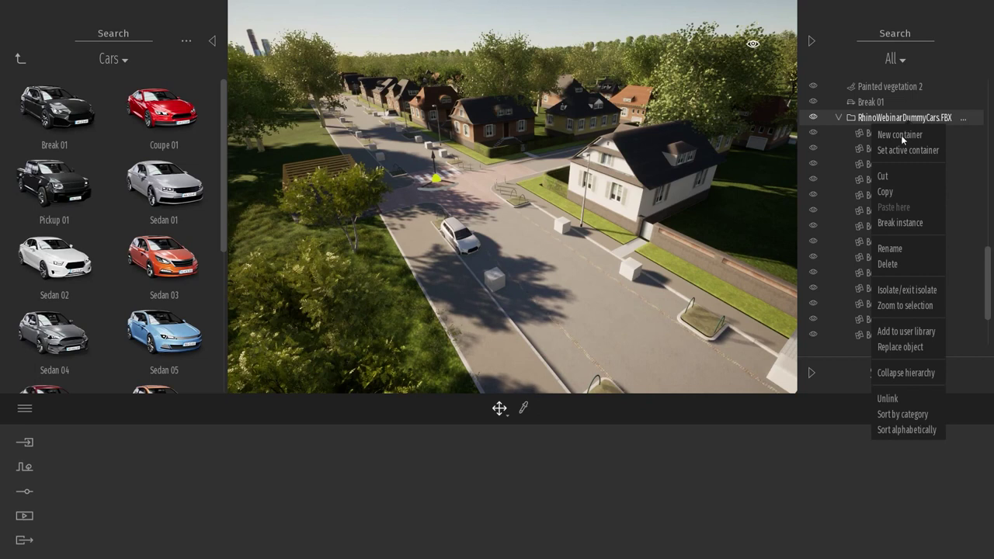
{"action": "left_click", "coordinate": [906, 347]}
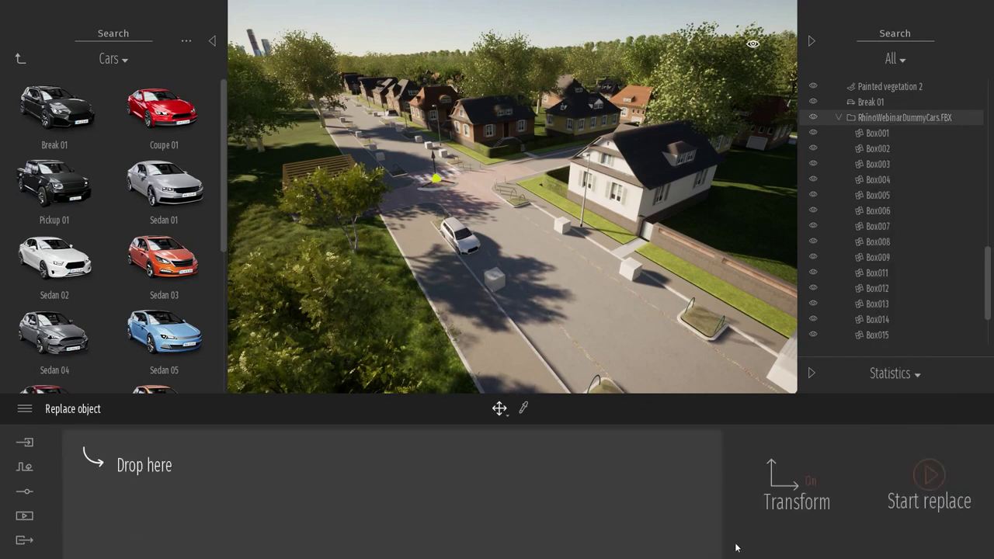
{"action": "left_click_drag", "start_coordinate": [55, 133], "coordinate": [164, 503]}
{"action": "left_click_drag", "start_coordinate": [165, 314], "coordinate": [234, 505]}
{"action": "left_click_drag", "start_coordinate": [163, 229], "coordinate": [344, 470]}
Add Sedan 06, Sedan 07, Sedan 04, Pickup 01, Suv 02 and Suv 03 to the replacement objects
{"action": "scroll", "coordinate": [163, 311], "scroll_direction": "down", "scroll_amount": 1}
{"action": "left_click_drag", "start_coordinate": [54, 353], "coordinate": [311, 505]}
{"action": "left_click_drag", "start_coordinate": [164, 354], "coordinate": [308, 472]}
{"action": "left_click_drag", "start_coordinate": [54, 281], "coordinate": [310, 490]}
{"action": "left_click_drag", "start_coordinate": [64, 140], "coordinate": [295, 490]}
{"action": "scroll", "coordinate": [59, 311], "scroll_direction": "down", "scroll_amount": 4}
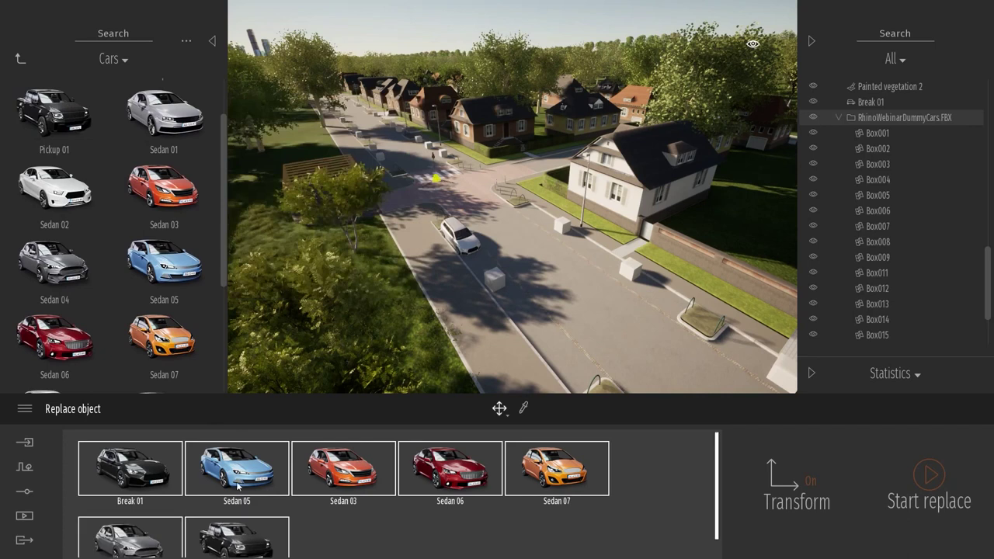
{"action": "left_click_drag", "start_coordinate": [178, 302], "coordinate": [460, 513]}
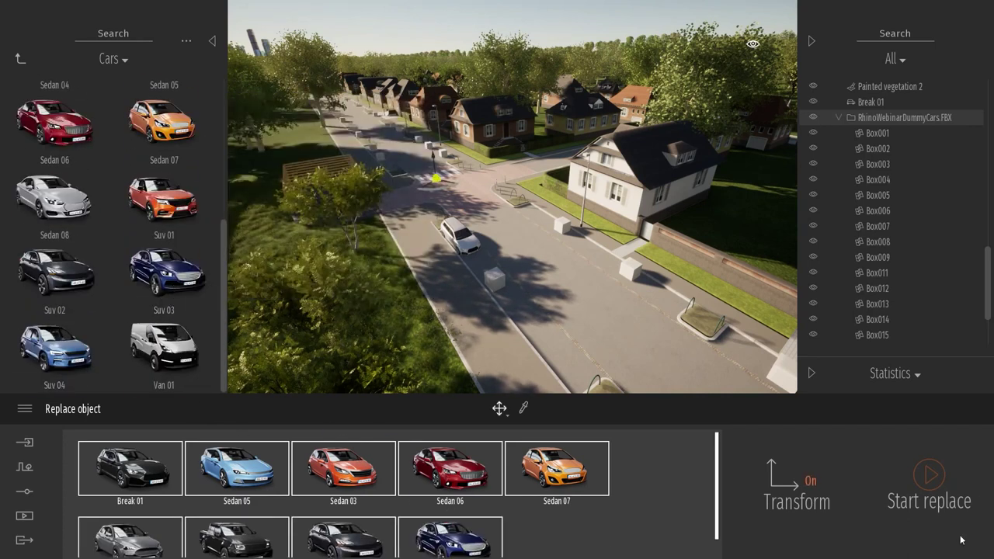
Run the replacement of the RhinoWebinarDummyCars.FBX boxes with the chosen cars and inspect the resulting vehicles along the street
{"action": "left_click", "coordinate": [934, 473]}
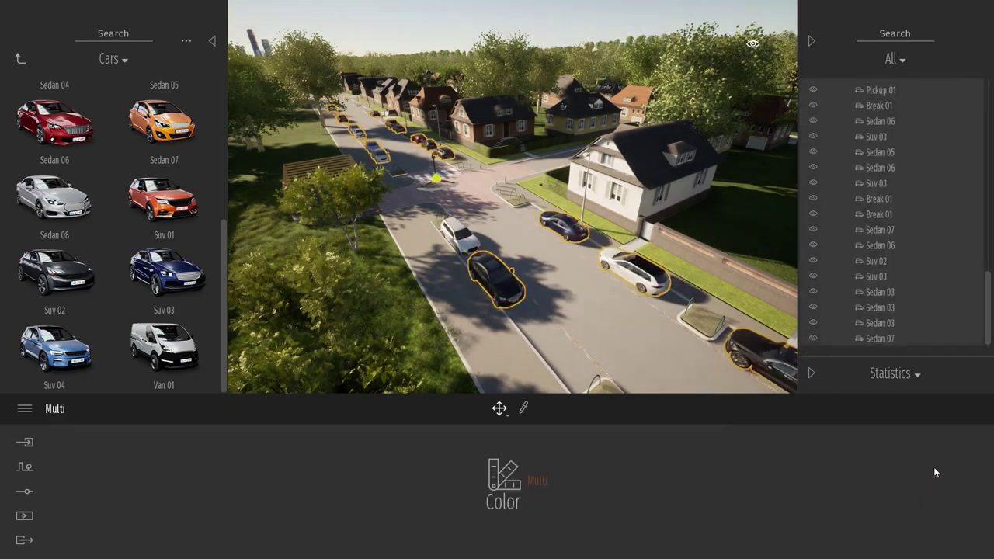
{"action": "middle_click_drag", "start_coordinate": [599, 241], "coordinate": [424, 223], "text": "shift"}
{"action": "left_click", "coordinate": [450, 275]}
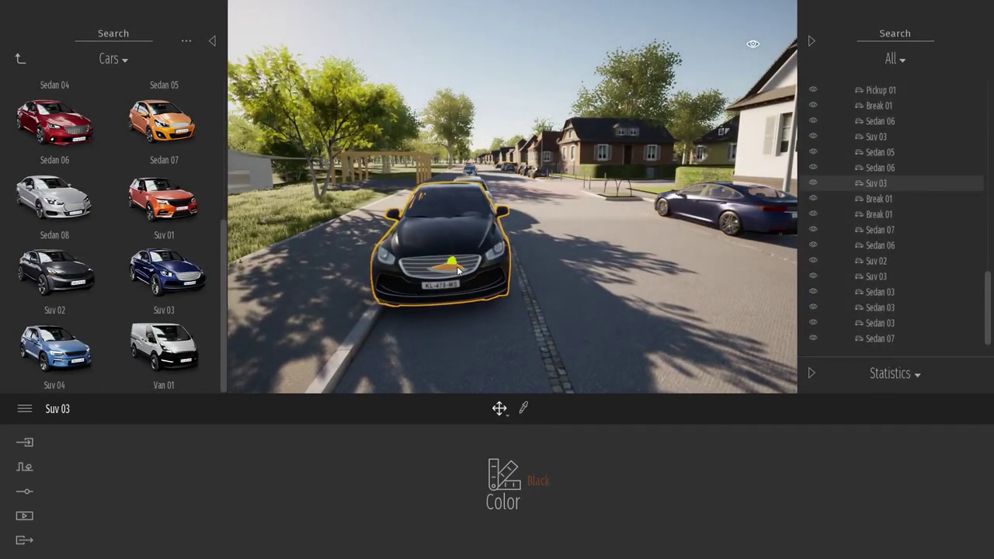
{"action": "left_click", "coordinate": [534, 270]}
{"action": "middle_click_drag", "start_coordinate": [534, 270], "coordinate": [570, 316], "text": "shift"}
{"action": "right_click_drag", "start_coordinate": [424, 176], "coordinate": [730, 202]}
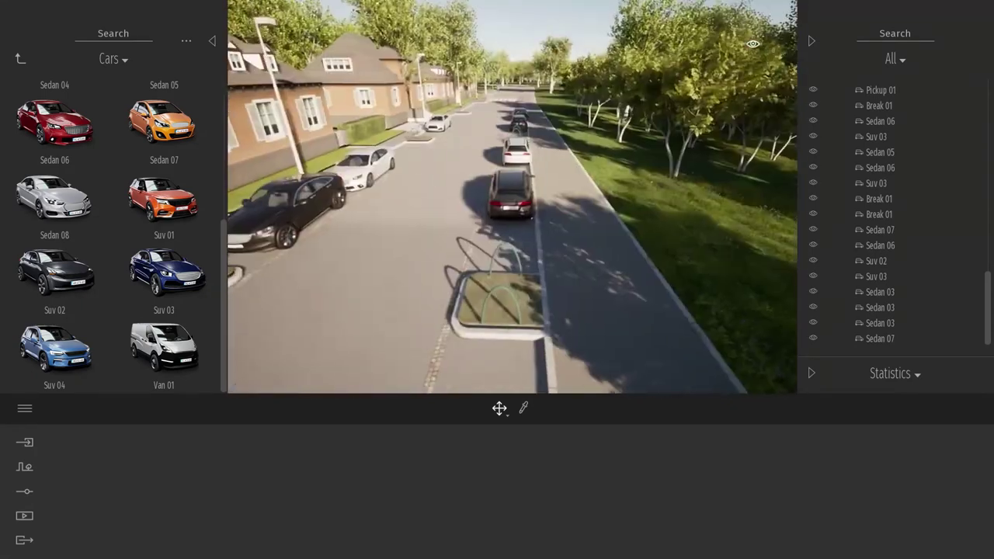
{"action": "right_click_drag", "start_coordinate": [622, 202], "coordinate": [373, 202]}
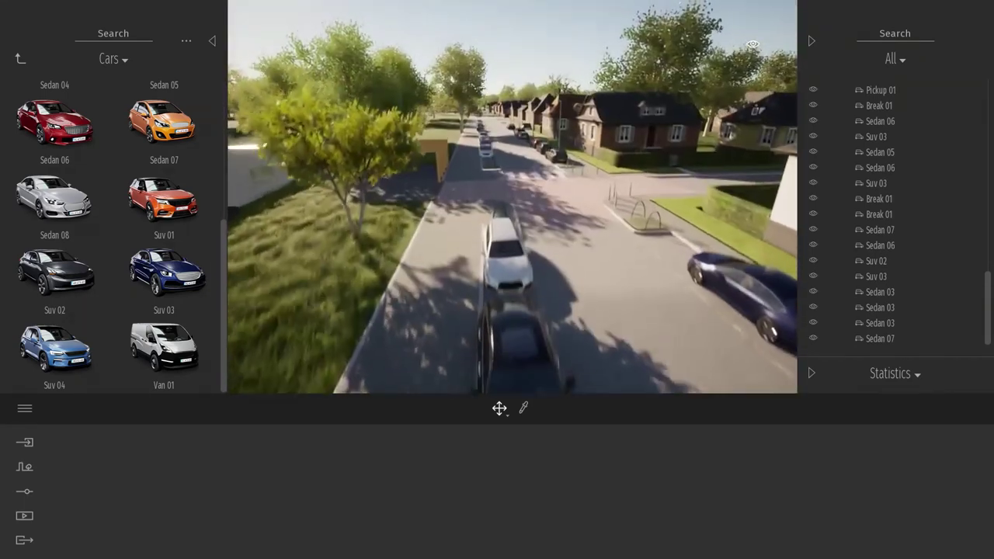
{"action": "right_click_drag", "start_coordinate": [434, 202], "coordinate": [575, 241]}
{"action": "right_click_drag", "start_coordinate": [591, 202], "coordinate": [435, 156]}
{"action": "right_click_drag", "start_coordinate": [497, 333], "coordinate": [544, 257]}
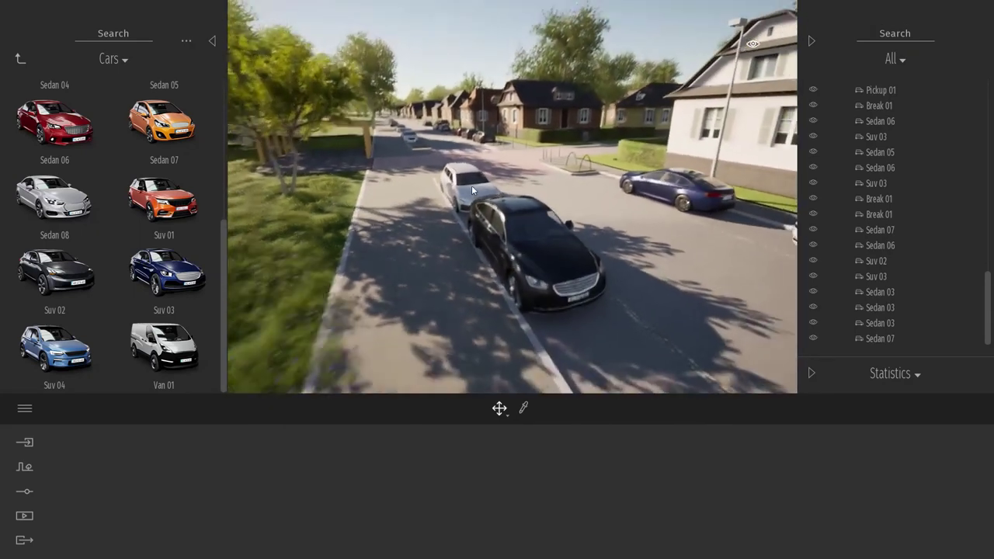
Change the color of the black Suv 03 parked in front of the white car to Light blue
{"action": "left_click", "coordinate": [563, 266]}
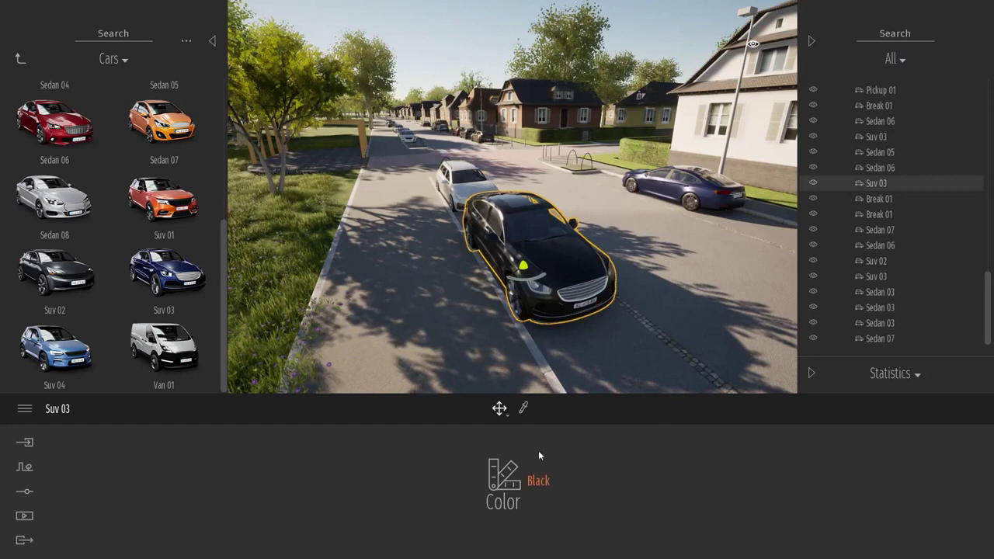
{"action": "left_click", "coordinate": [537, 481]}
{"action": "left_click", "coordinate": [563, 307]}
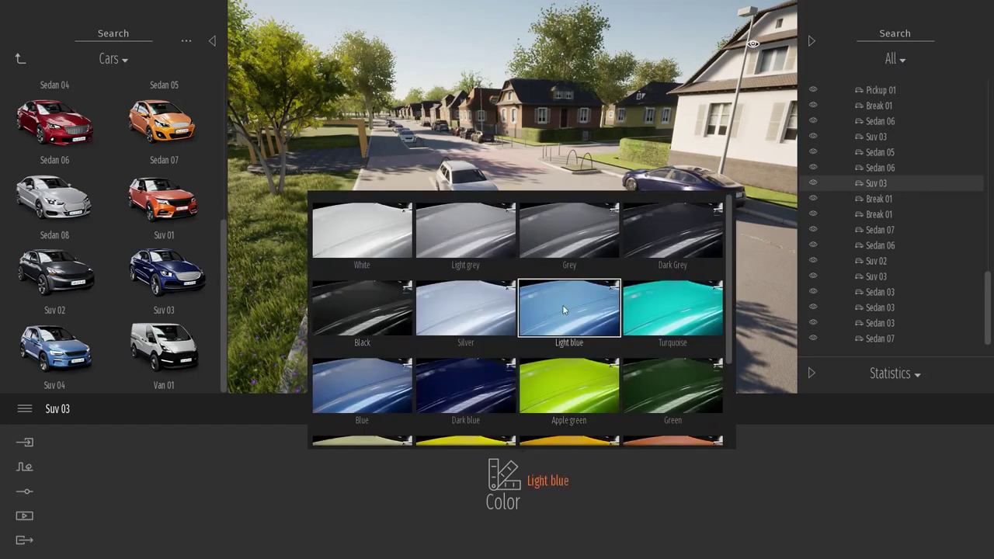
{"action": "right_click_drag", "start_coordinate": [562, 305], "coordinate": [635, 296]}
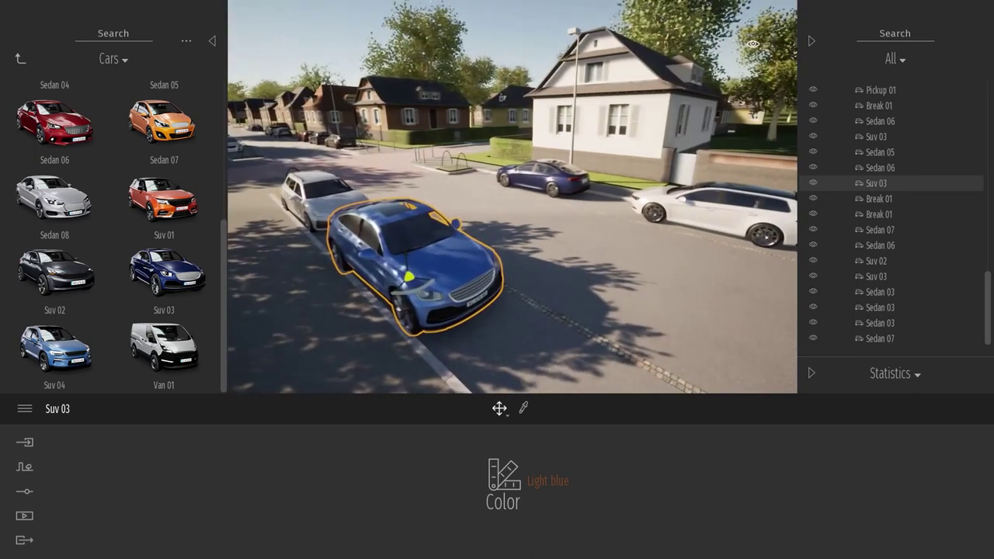
{"action": "right_click_drag", "start_coordinate": [635, 225], "coordinate": [586, 211]}
{"action": "key", "text": "Escape"}
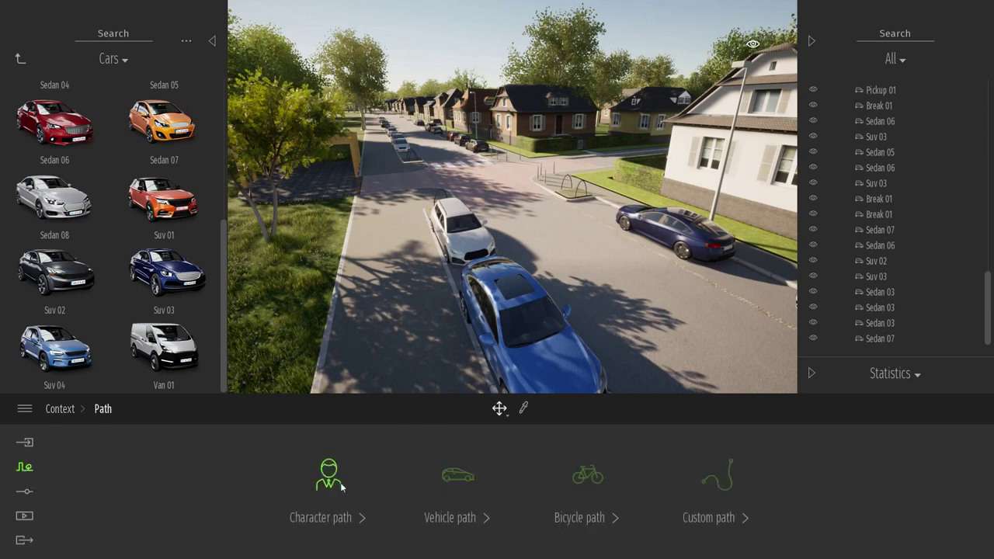
Draw a vehicle path along the middle of the street, running between the rows of parked cars and through the intersection
{"action": "left_click", "coordinate": [463, 486]}
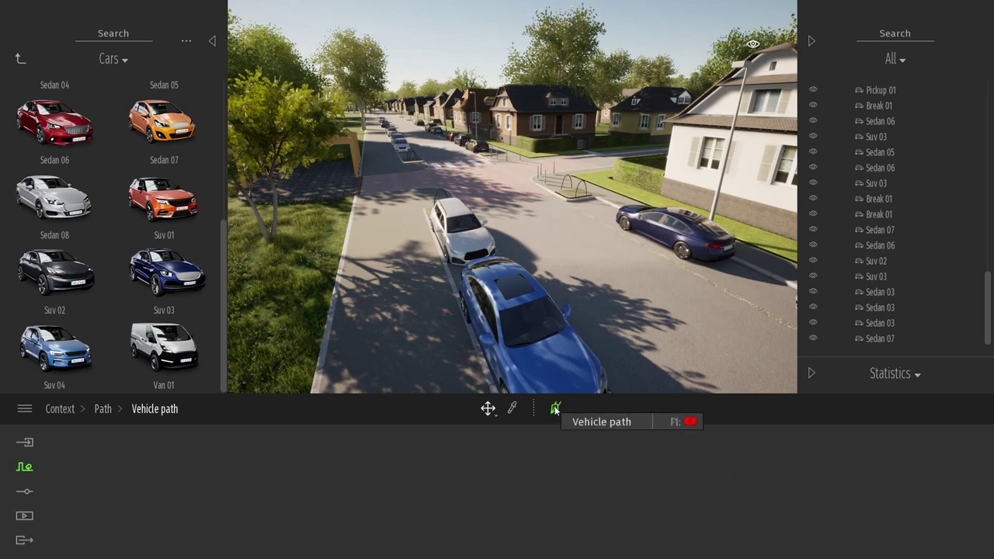
{"action": "right_click_drag", "start_coordinate": [583, 259], "coordinate": [557, 240]}
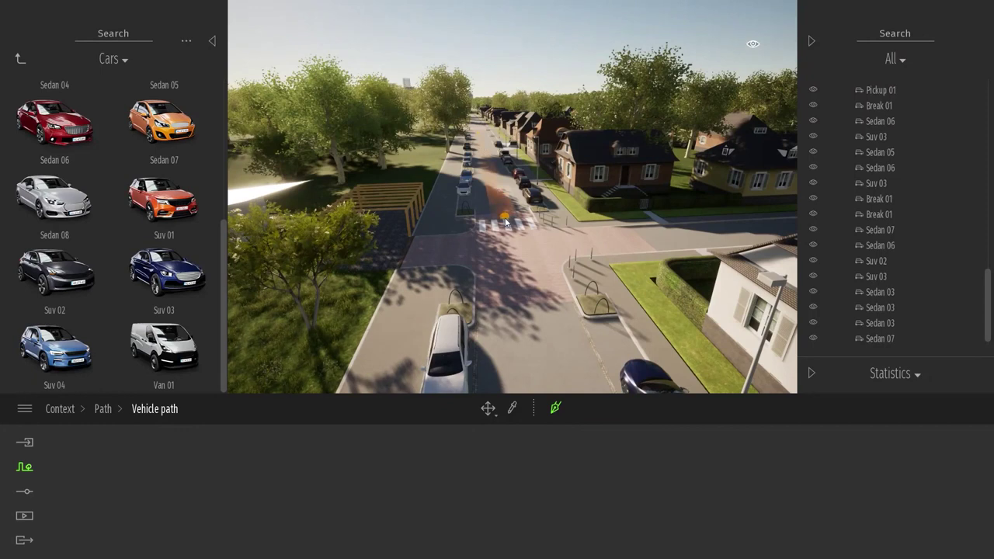
{"action": "left_click", "coordinate": [533, 327]}
{"action": "mouse_move", "coordinate": [533, 329]}
{"action": "right_mouse_down"}
{"action": "mouse_move", "coordinate": [582, 336]}
{"action": "mouse_move", "coordinate": [533, 326]}
{"action": "right_mouse_up"}
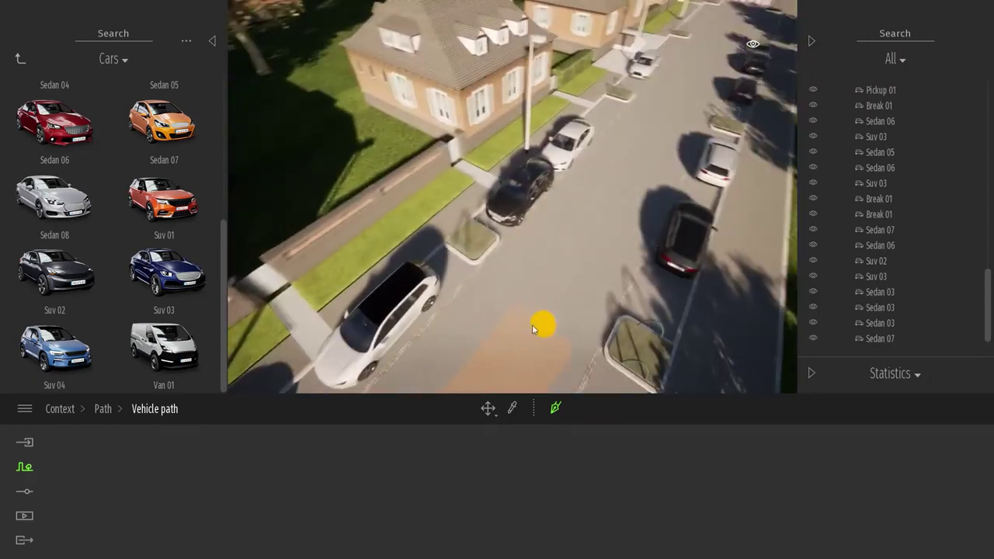
{"action": "left_click", "coordinate": [596, 226]}
{"action": "scroll", "coordinate": [595, 231], "scroll_direction": "down", "scroll_amount": 3}
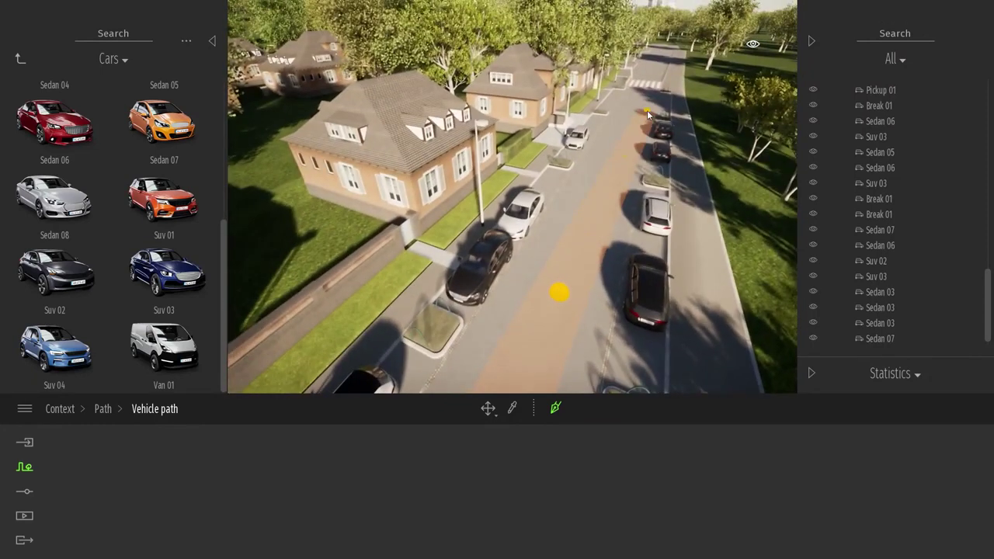
{"action": "key", "text": "Escape"}
Turn on two lanes for the vehicle path and set its traffic speed to 21 km/h
{"action": "right_click_drag", "start_coordinate": [667, 100], "coordinate": [641, 163]}
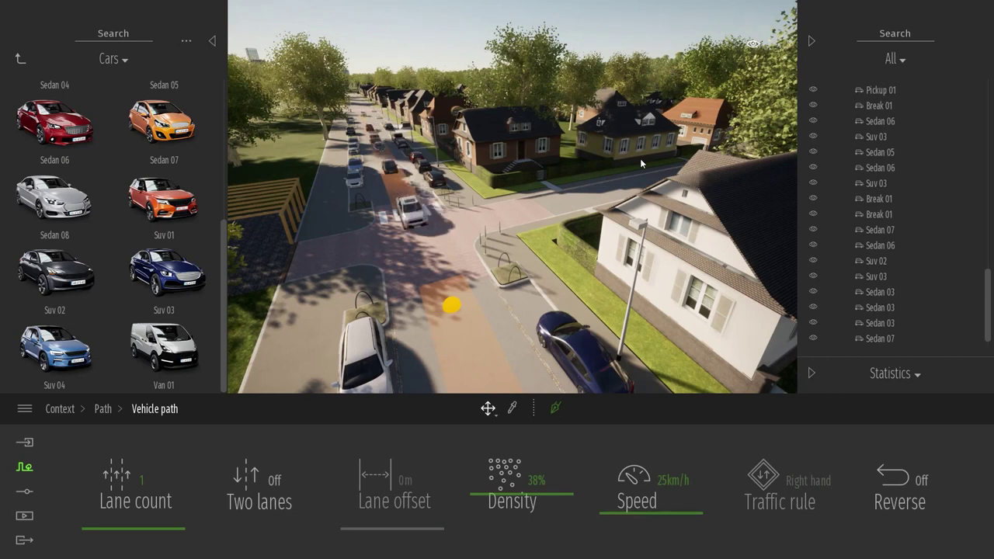
{"action": "key", "text": "w"}
{"action": "mouse_move", "coordinate": [597, 179]}
{"action": "right_mouse_down"}
{"action": "mouse_move", "coordinate": [579, 179]}
{"action": "mouse_move", "coordinate": [588, 183]}
{"action": "right_mouse_up"}
{"action": "key", "text": "w"}
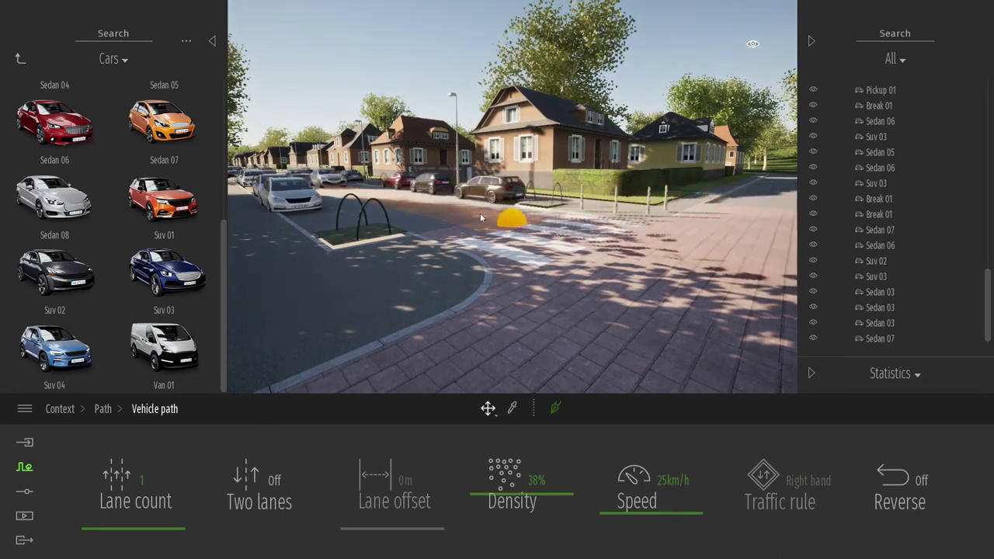
{"action": "key", "text": "s"}
{"action": "right_click_drag", "start_coordinate": [480, 213], "coordinate": [477, 233]}
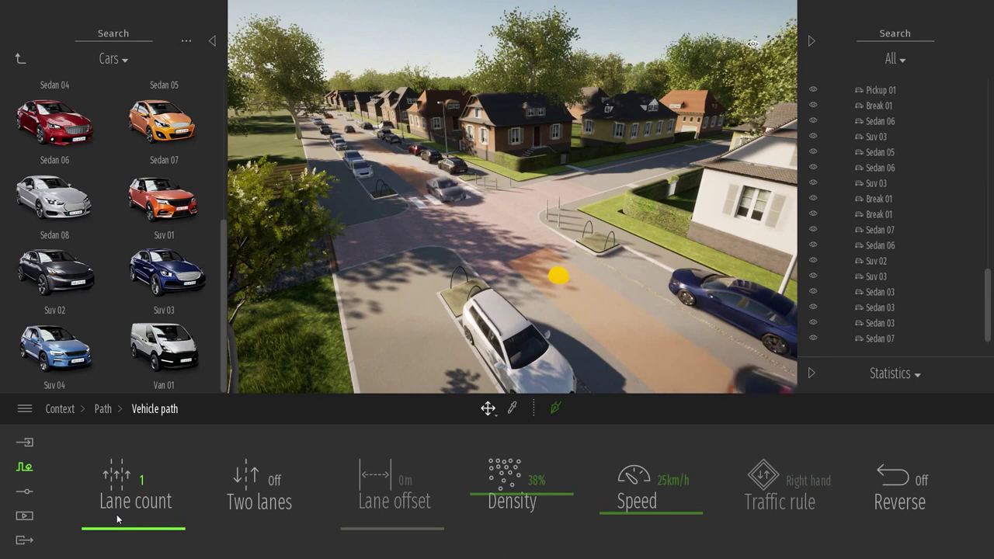
{"action": "left_click", "coordinate": [274, 480]}
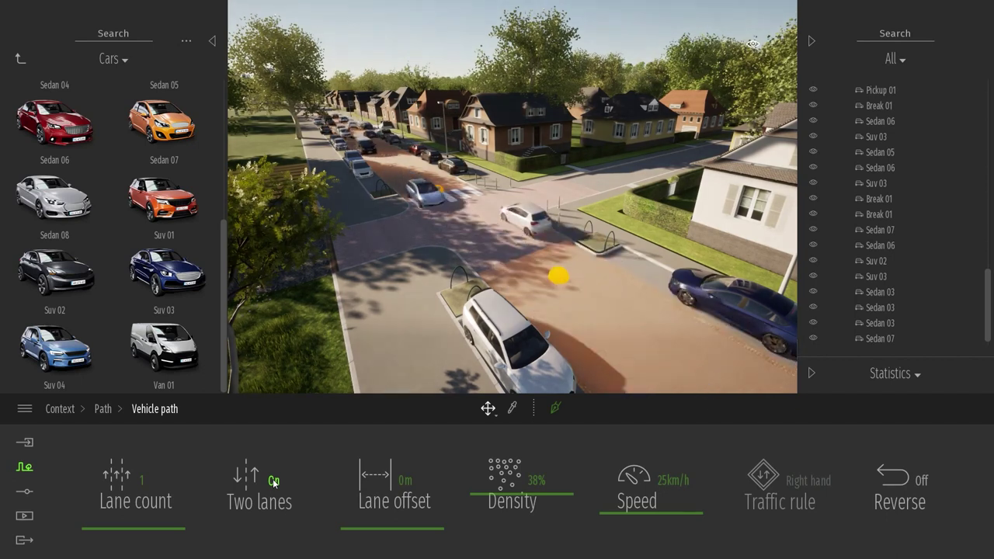
{"action": "mouse_move", "coordinate": [647, 517]}
{"action": "left_mouse_down"}
{"action": "mouse_move", "coordinate": [650, 446]}
{"action": "mouse_move", "coordinate": [661, 516]}
{"action": "left_mouse_up"}
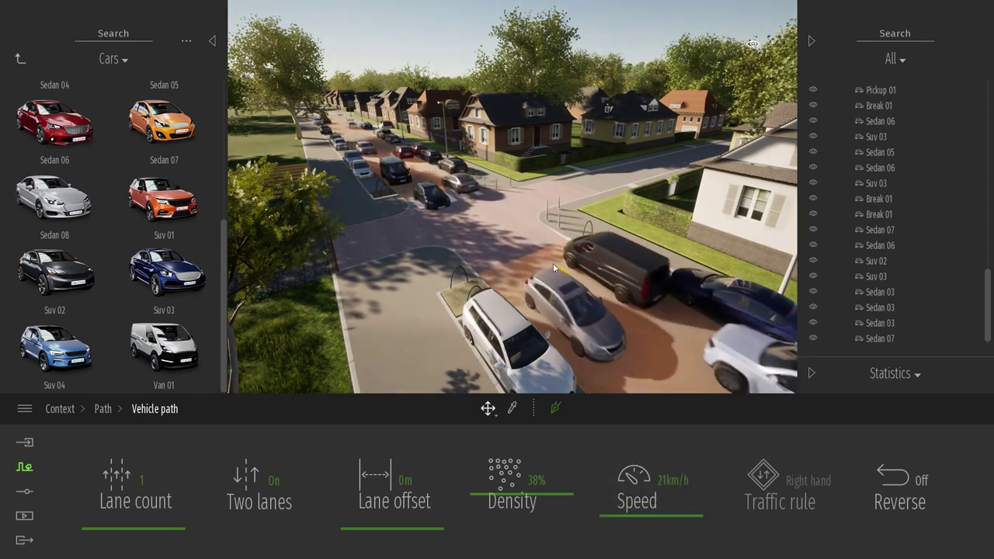
{"action": "mouse_move", "coordinate": [501, 253]}
{"action": "right_mouse_down"}
{"action": "mouse_move", "coordinate": [531, 255]}
{"action": "mouse_move", "coordinate": [501, 258]}
{"action": "right_mouse_up"}
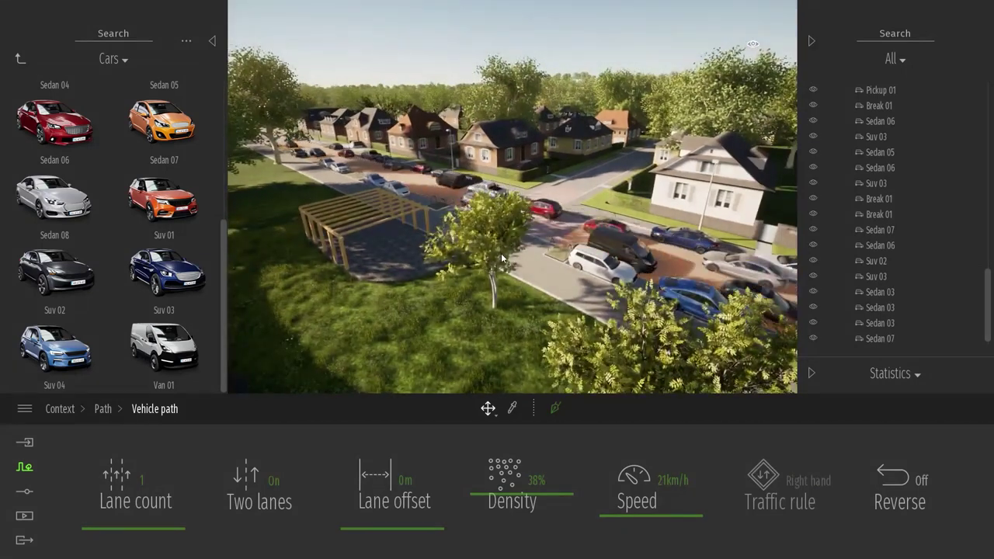
Place the animated humans Amir, Machele and Michael from the character library on the pavement beside the bike-rack island
{"action": "right_click_drag", "start_coordinate": [502, 259], "coordinate": [508, 224]}
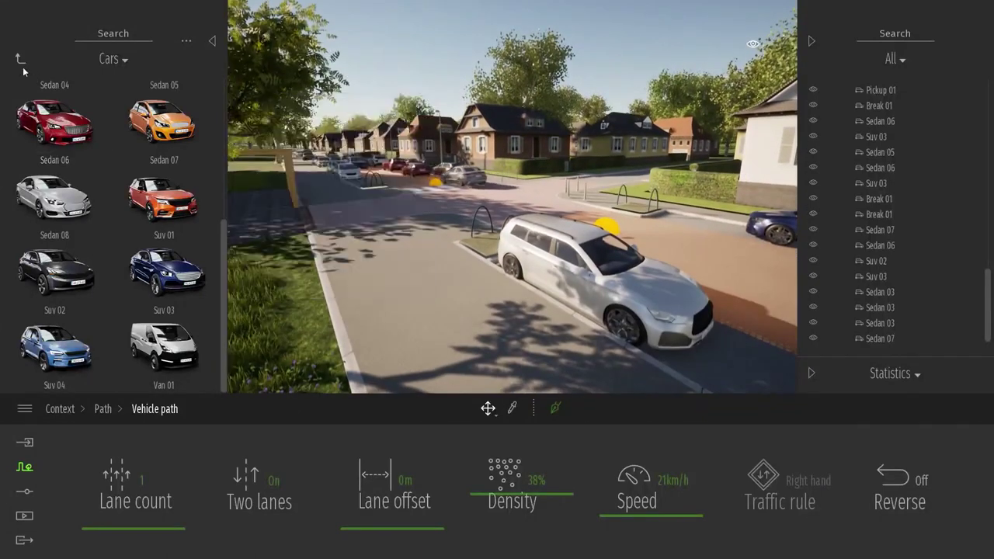
{"action": "left_click", "coordinate": [20, 62]}
{"action": "left_click", "coordinate": [20, 62]}
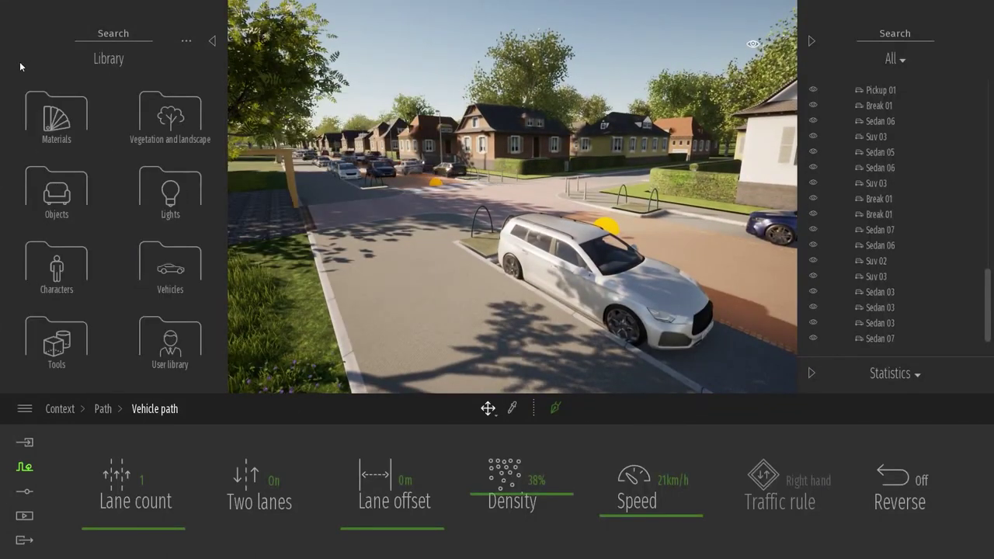
{"action": "left_click", "coordinate": [73, 268]}
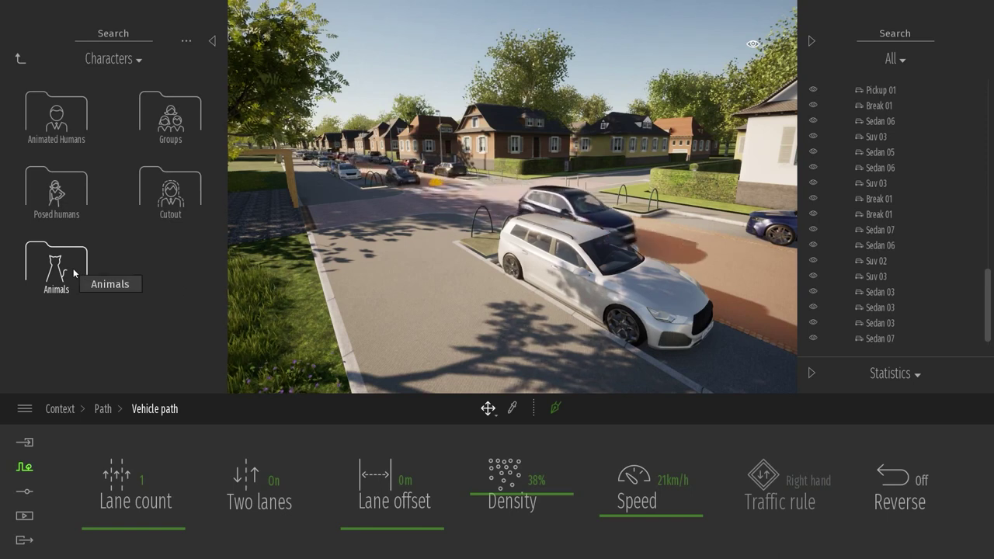
{"action": "left_click", "coordinate": [56, 116]}
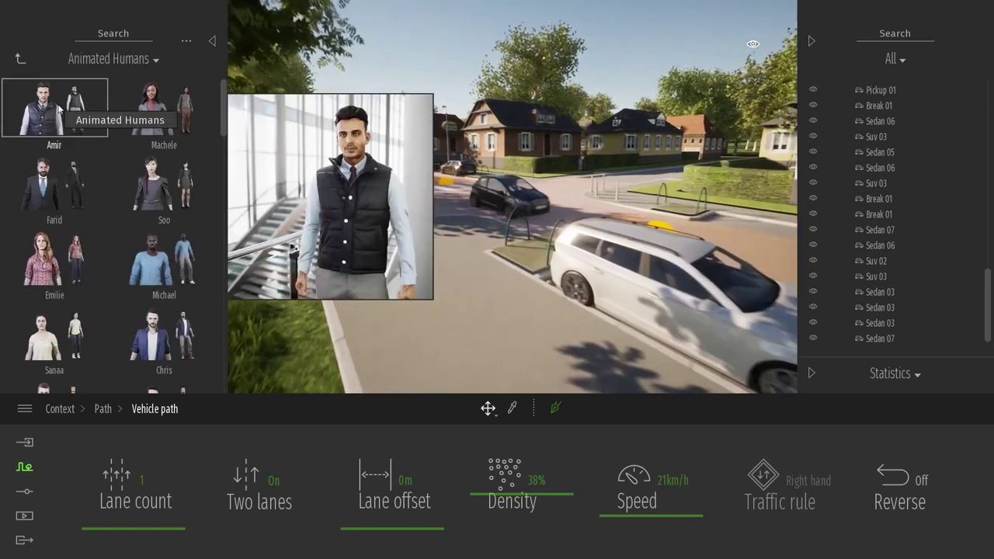
{"action": "left_click_drag", "start_coordinate": [54, 108], "coordinate": [466, 277]}
{"action": "left_click", "coordinate": [164, 109]}
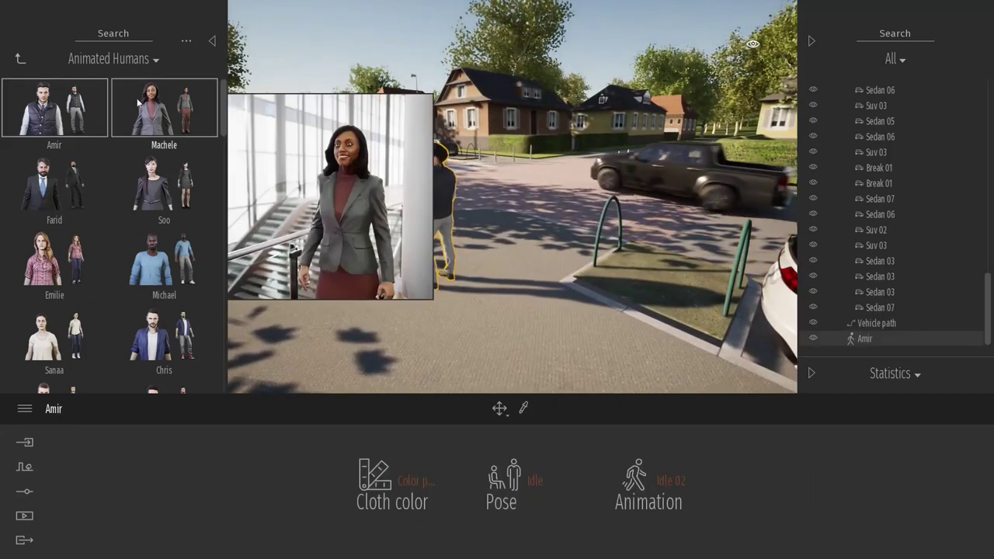
{"action": "left_click_drag", "start_coordinate": [163, 109], "coordinate": [511, 295]}
{"action": "left_click", "coordinate": [163, 260]}
{"action": "left_click_drag", "start_coordinate": [163, 260], "coordinate": [367, 341]}
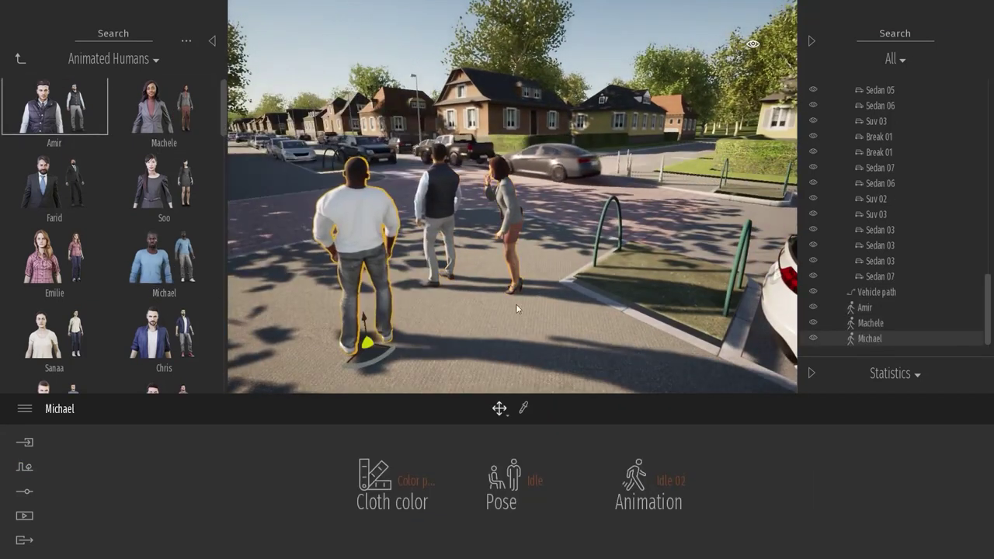
Set the pose of the Machele character to Speaking
{"action": "left_click", "coordinate": [510, 231]}
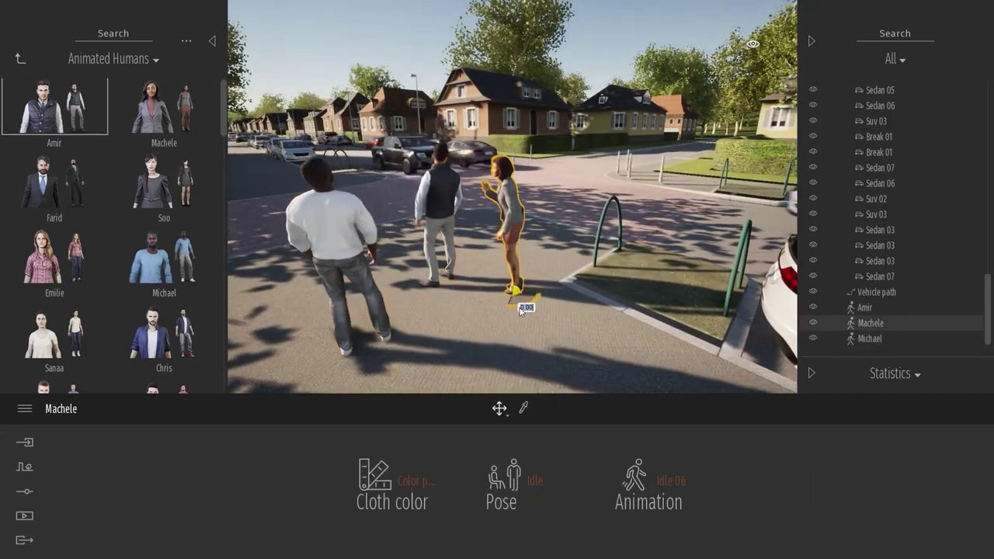
{"action": "left_click", "coordinate": [517, 471]}
{"action": "left_click", "coordinate": [521, 351]}
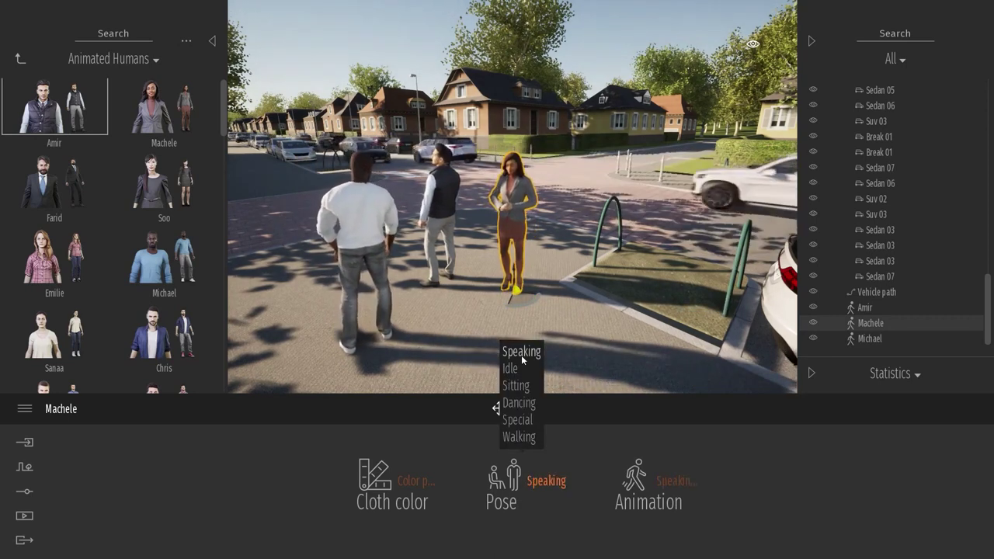
Set the cloth color of the Michael character to Color preset 5
{"action": "left_click", "coordinate": [339, 205]}
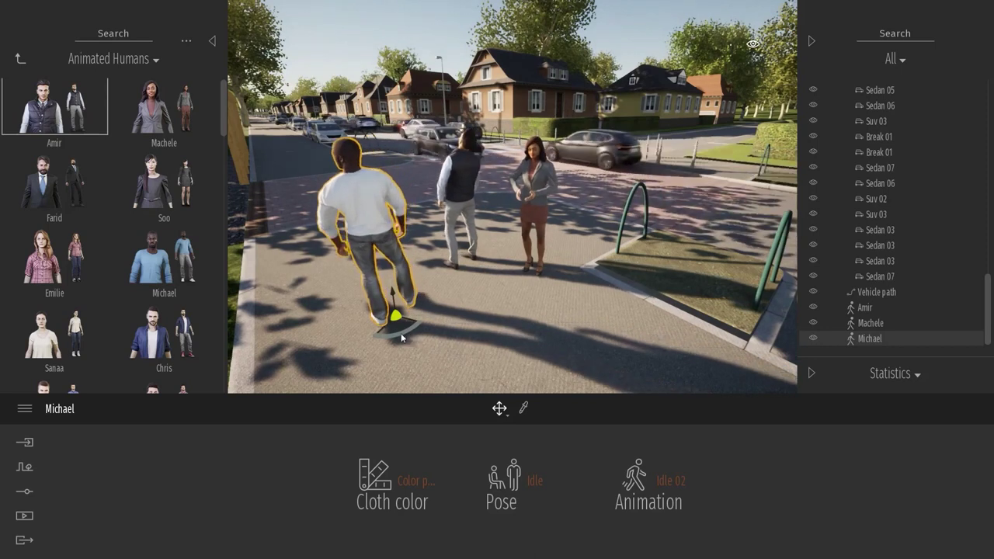
{"action": "left_click", "coordinate": [415, 480]}
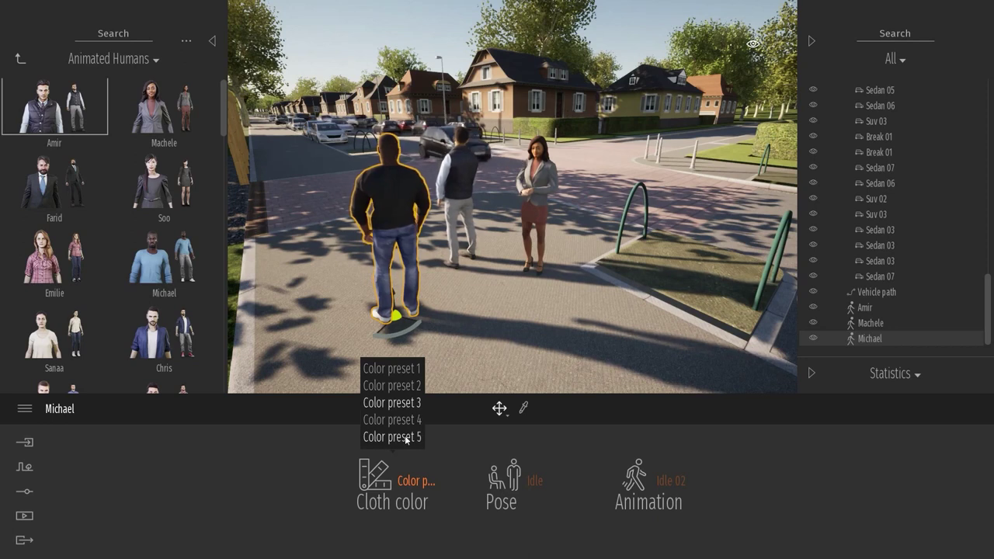
{"action": "left_click", "coordinate": [392, 437]}
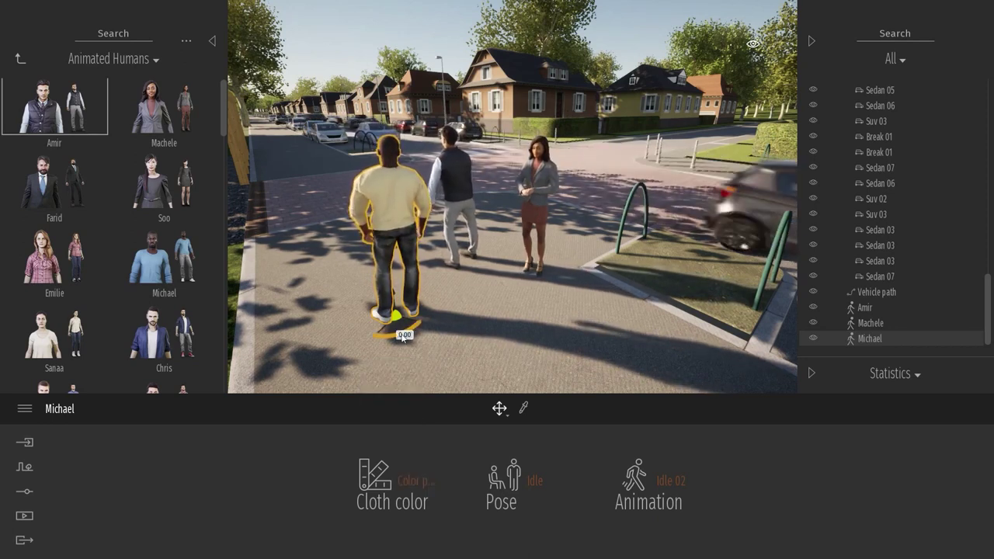
Give the Michael character the Dancing pose with the Dancing 01 animation
{"action": "left_click", "coordinate": [523, 484]}
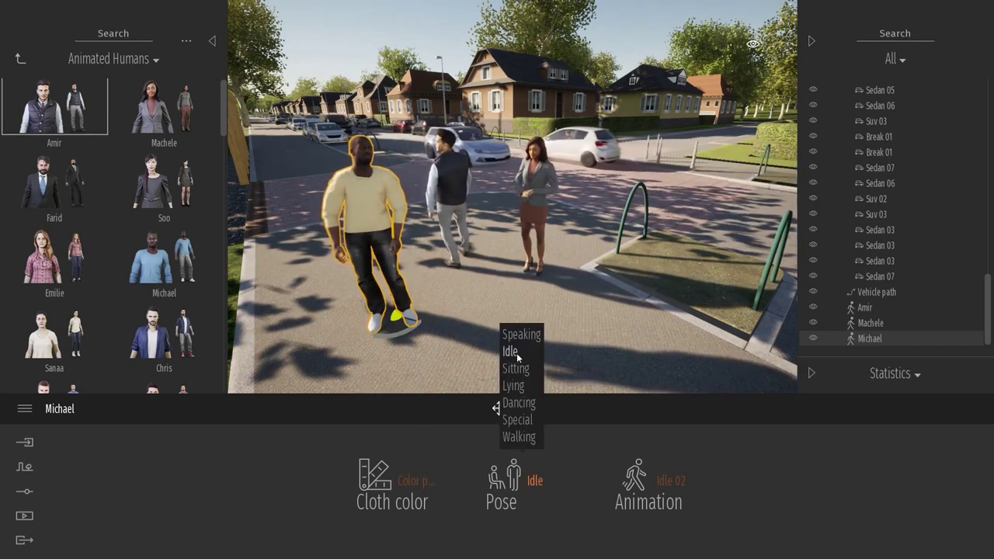
{"action": "left_click", "coordinate": [519, 402]}
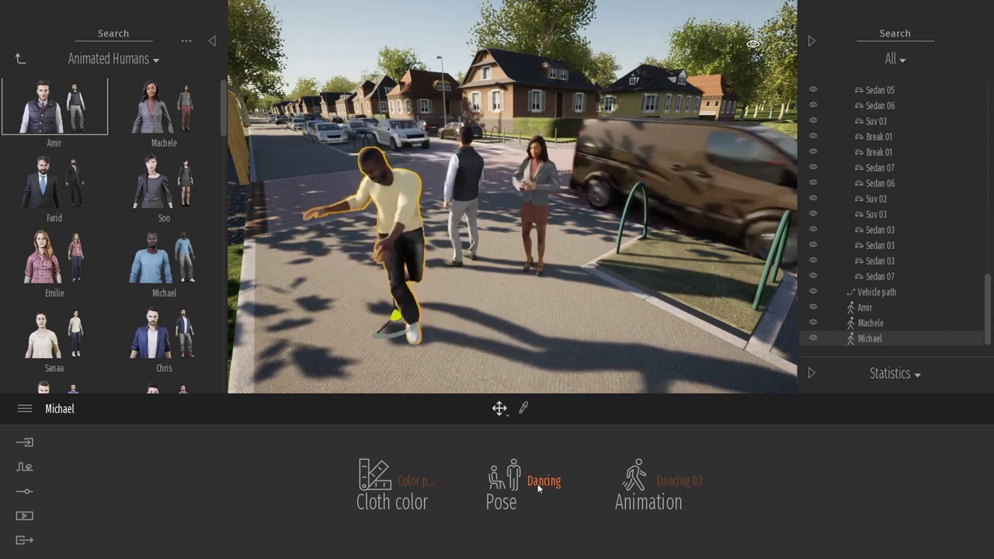
{"action": "left_click", "coordinate": [633, 501]}
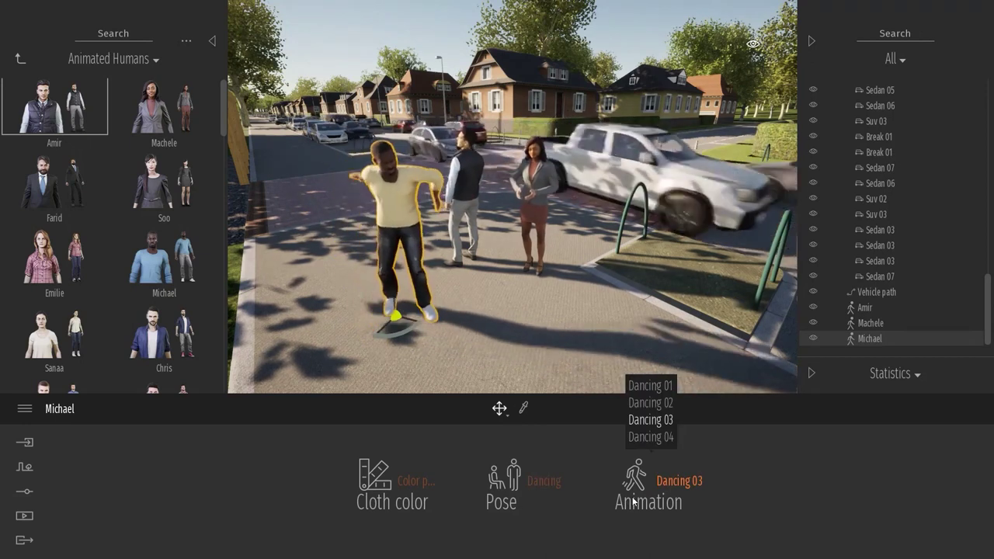
{"action": "left_click", "coordinate": [658, 386]}
Set the Michael character's pose to Idle and clear the selection
{"action": "left_click", "coordinate": [503, 486]}
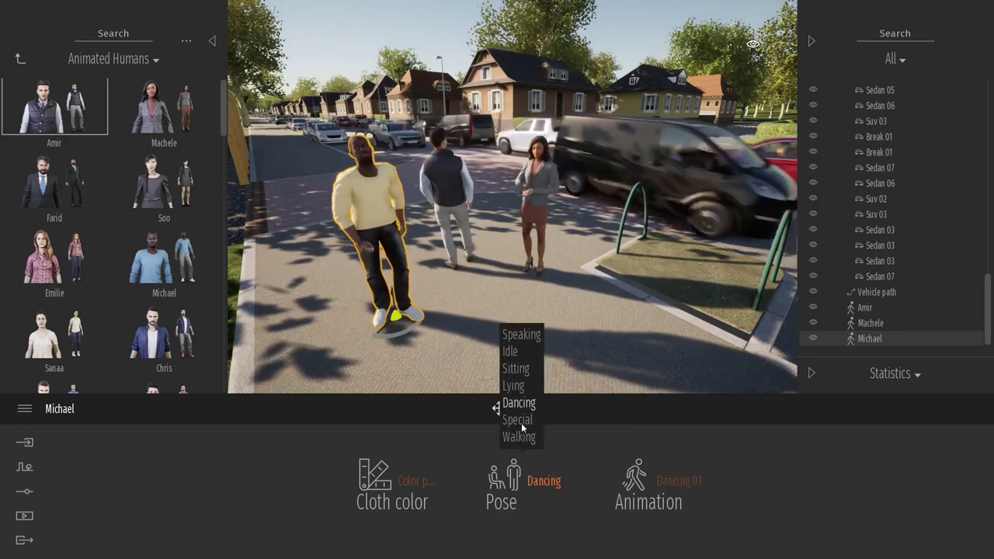
{"action": "left_click", "coordinate": [514, 352]}
{"action": "key", "text": "Escape"}
{"action": "key", "text": "s"}
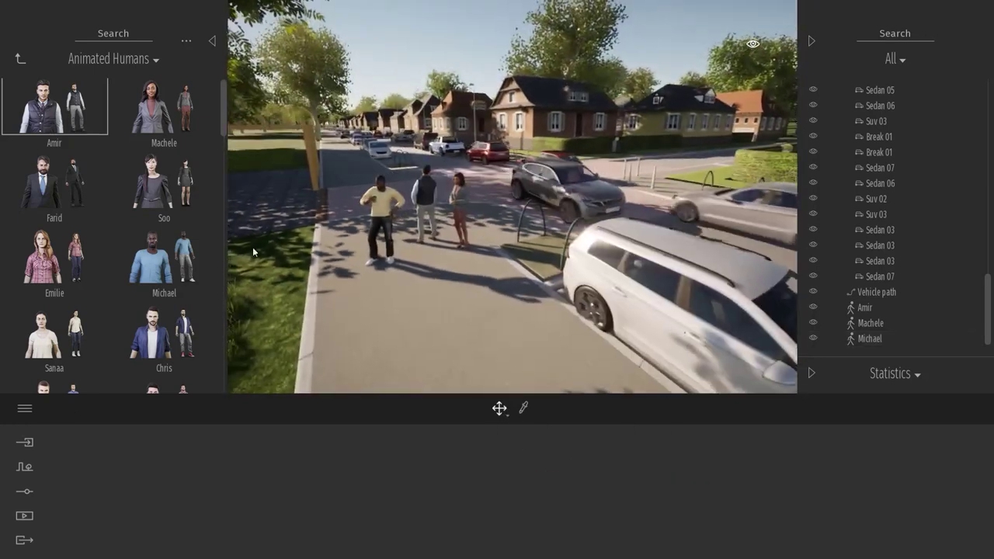
Place several Group02 sets of animated people from the human Groups library along the pavement beside the parked white car
{"action": "left_click", "coordinate": [17, 60]}
{"action": "left_click", "coordinate": [163, 134]}
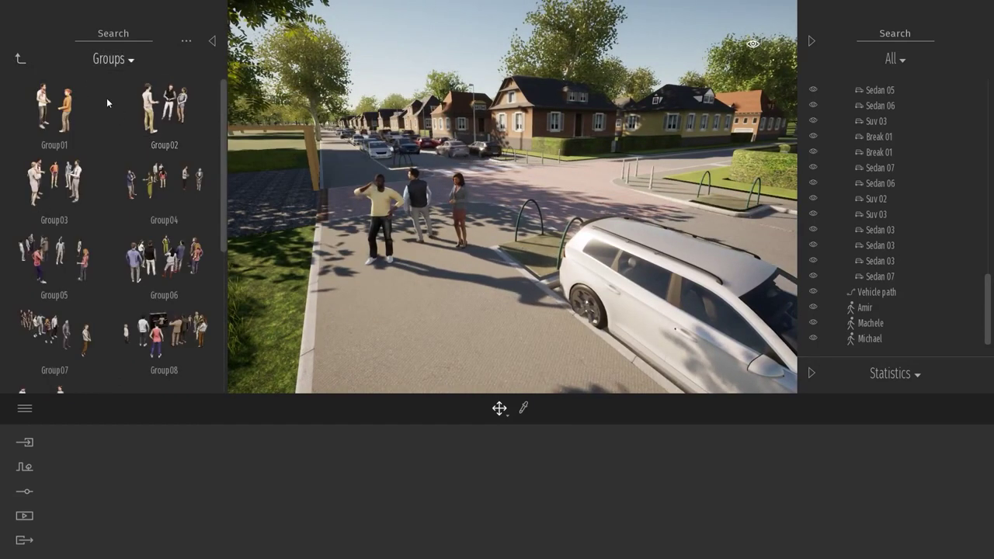
{"action": "left_click_drag", "start_coordinate": [136, 97], "coordinate": [432, 301]}
{"action": "left_click", "coordinate": [432, 301]}
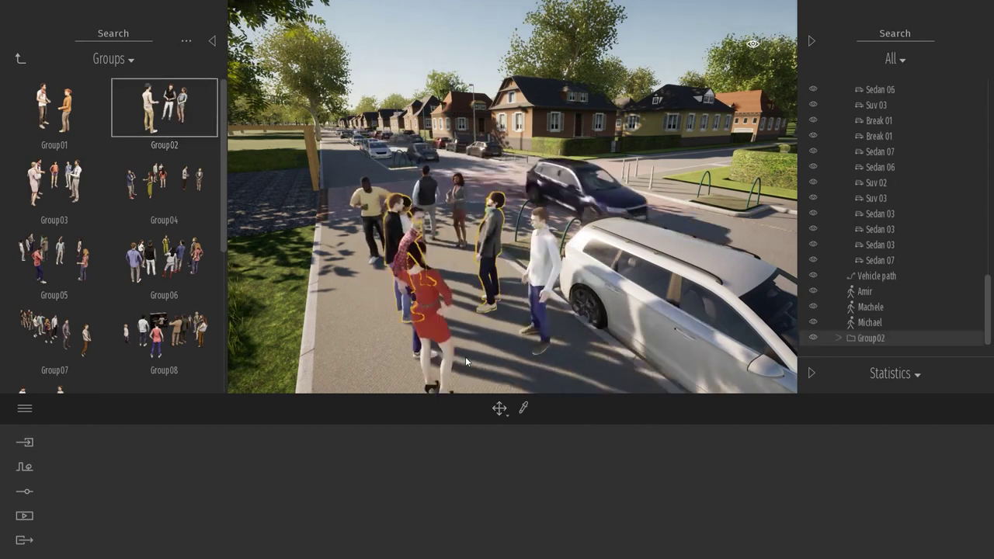
{"action": "scroll", "coordinate": [470, 369], "scroll_direction": "down", "scroll_amount": 2}
{"action": "left_click", "coordinate": [469, 369]}
Place more Group02 sets of people on the gravel area beside the wooden pergola
{"action": "right_click_drag", "start_coordinate": [470, 369], "coordinate": [460, 222]}
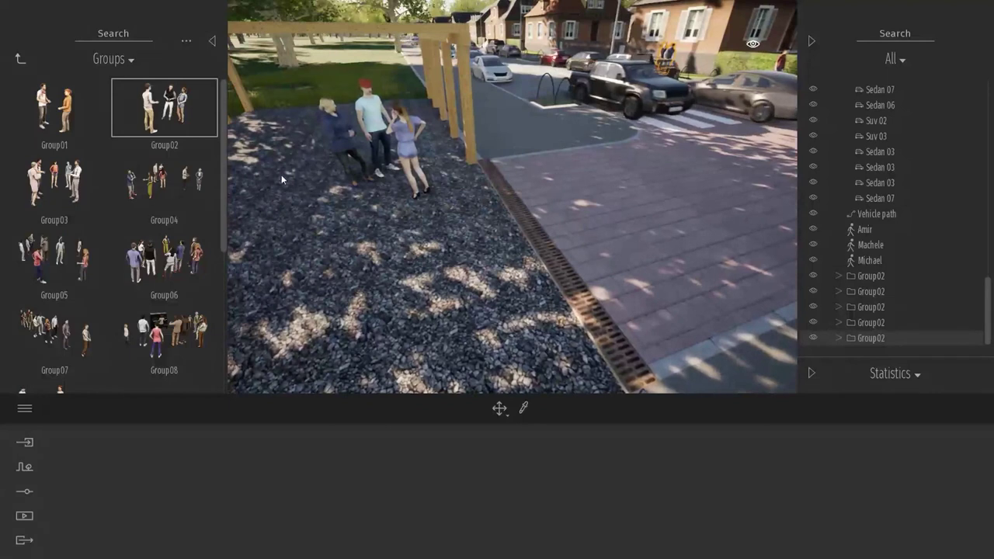
{"action": "left_click", "coordinate": [382, 184]}
{"action": "left_click", "coordinate": [284, 158]}
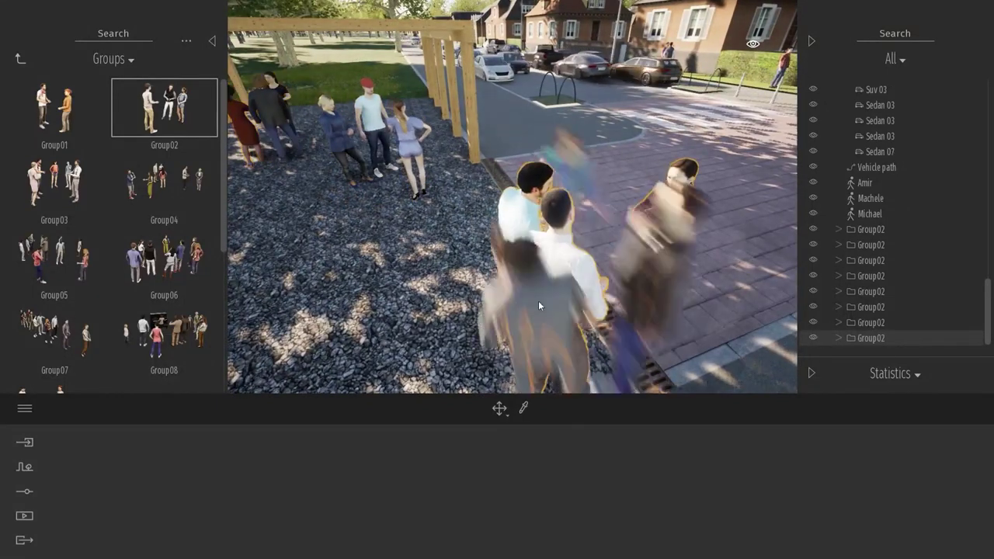
{"action": "left_click", "coordinate": [566, 345]}
Draw a character path along the length of the pavement, running beside the street past the pergola, and finish it
{"action": "key", "text": "s"}
{"action": "right_click_drag", "start_coordinate": [579, 218], "coordinate": [504, 160]}
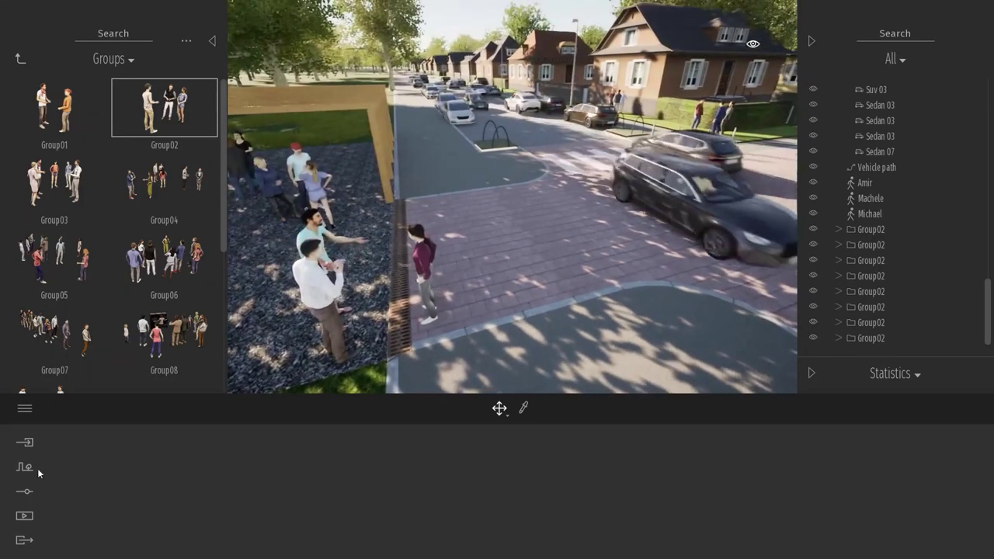
{"action": "left_click", "coordinate": [37, 469]}
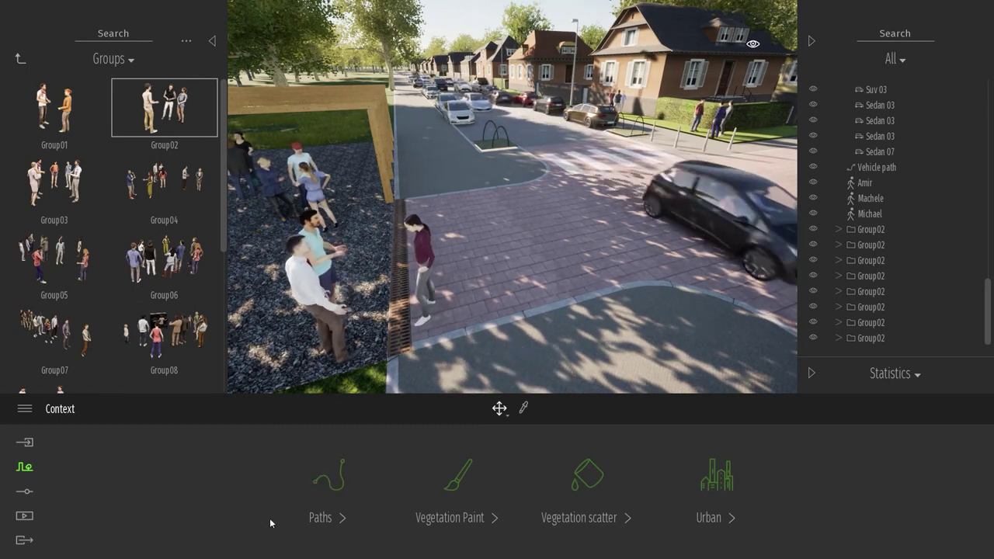
{"action": "left_click", "coordinate": [334, 483]}
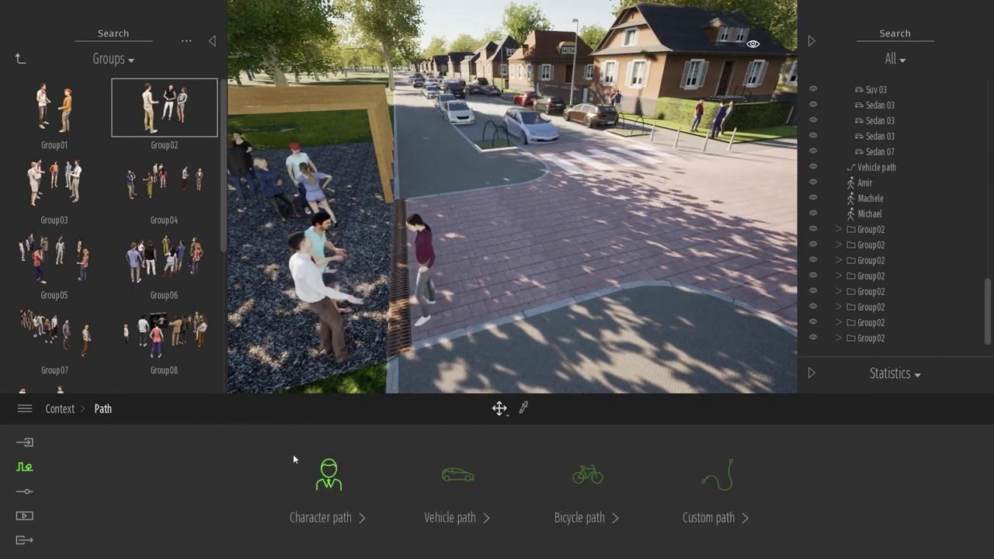
{"action": "left_click", "coordinate": [329, 474]}
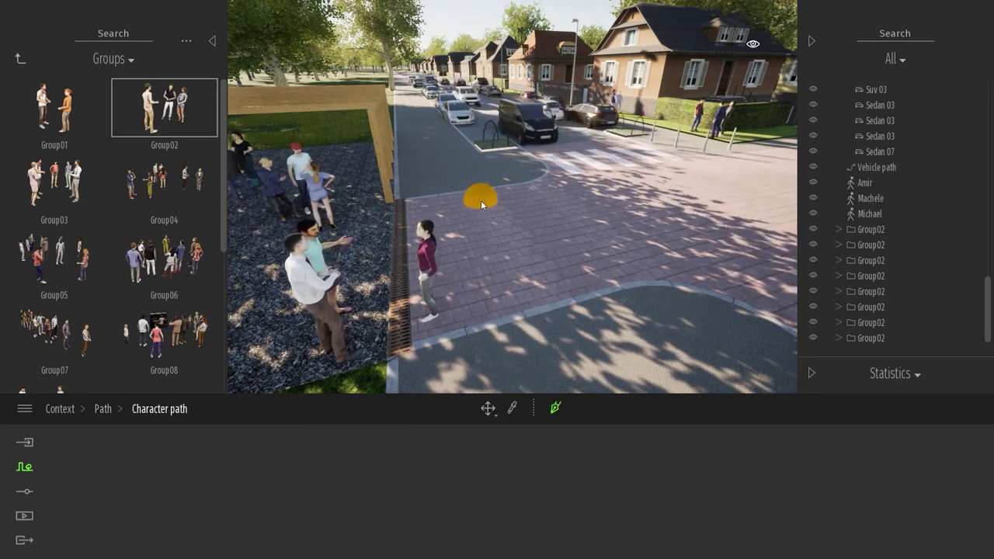
{"action": "scroll", "coordinate": [417, 171], "scroll_direction": "down", "scroll_amount": 5}
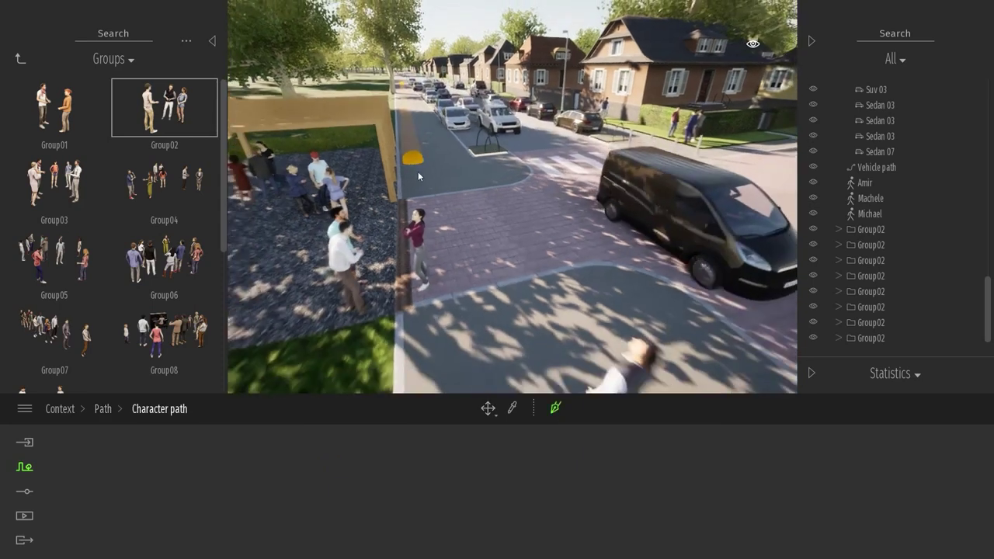
{"action": "right_click_drag", "start_coordinate": [448, 203], "coordinate": [463, 139]}
{"action": "left_click", "coordinate": [445, 194]}
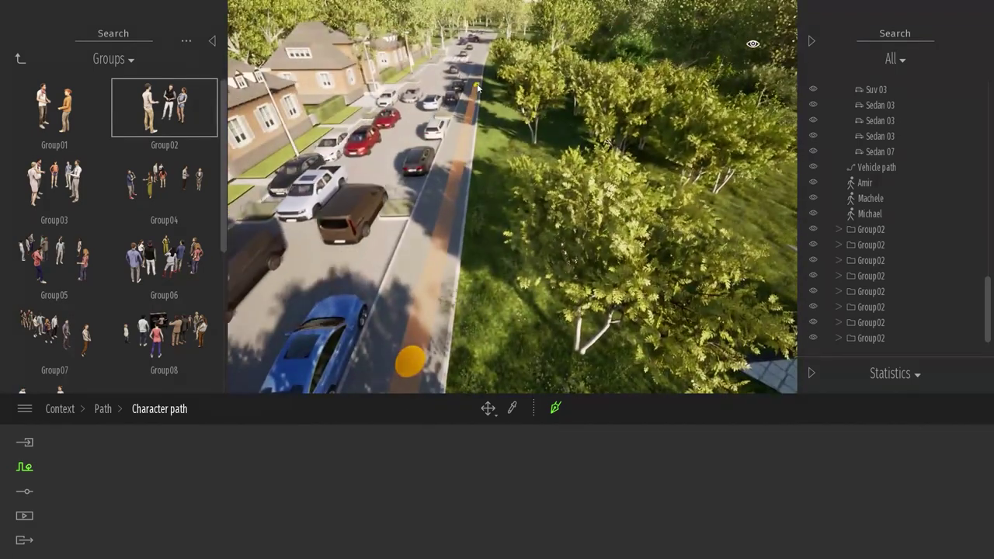
{"action": "left_click", "coordinate": [477, 88]}
{"action": "key", "text": "Escape"}
Move the nearest Group02 set and the Amir character off the character path toward the bicycle racks
{"action": "right_click_drag", "start_coordinate": [477, 88], "coordinate": [380, 105]}
{"action": "right_click_drag", "start_coordinate": [544, 268], "coordinate": [595, 287]}
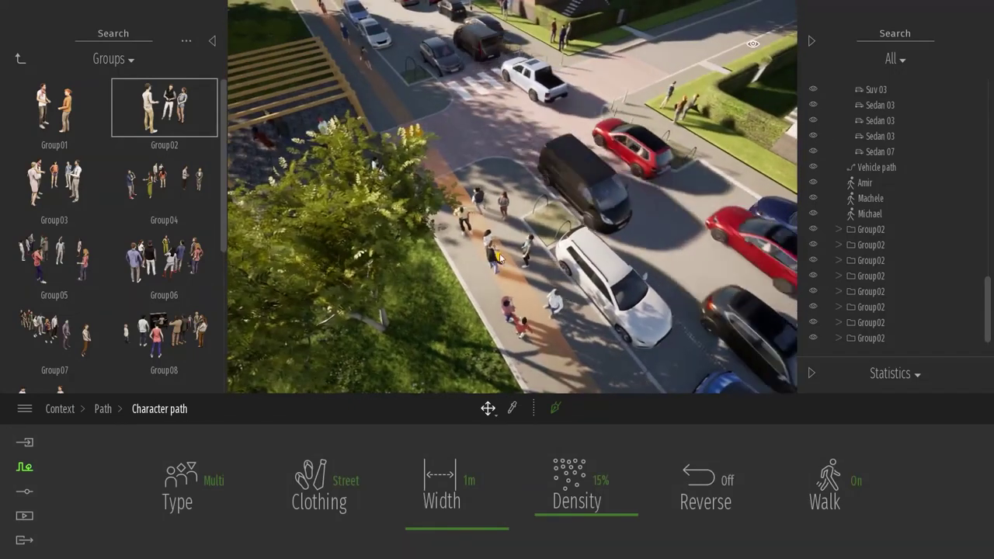
{"action": "left_click", "coordinate": [491, 272]}
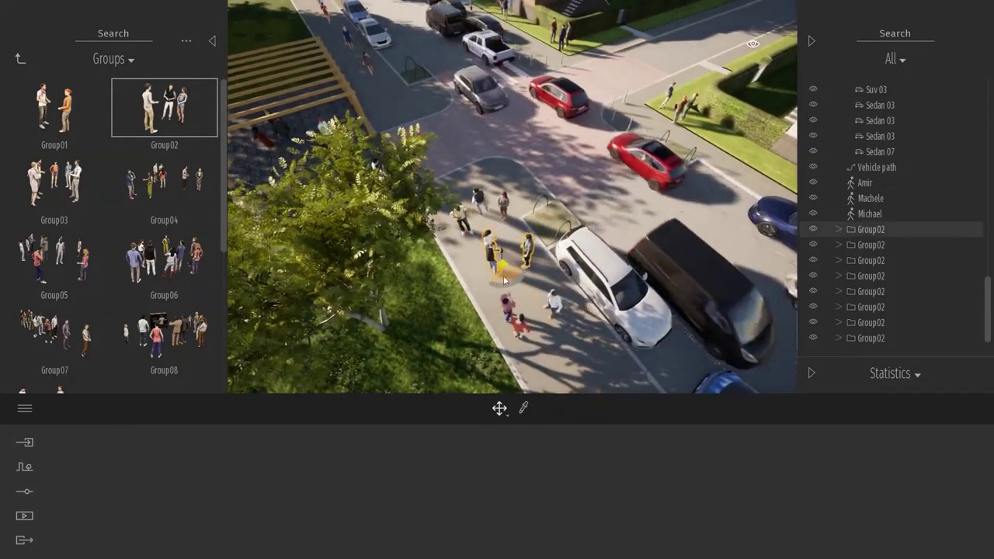
{"action": "left_click_drag", "start_coordinate": [505, 281], "coordinate": [510, 191]}
{"action": "left_click", "coordinate": [481, 204]}
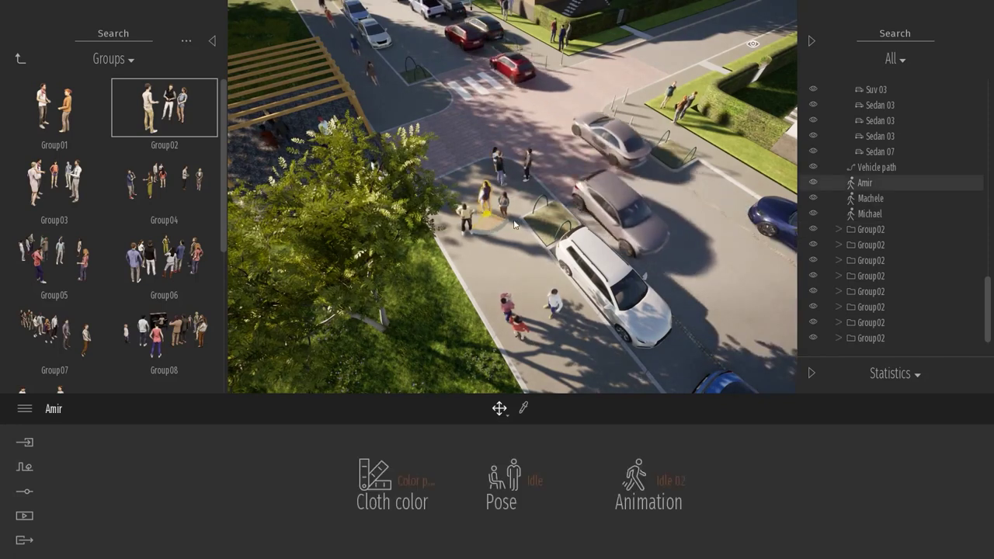
{"action": "left_click", "coordinate": [506, 207]}
Move the second Group02 set beside the parked white car and bring Michael closer to the people at the bicycle racks
{"action": "left_click", "coordinate": [561, 299]}
{"action": "right_click_drag", "start_coordinate": [561, 299], "coordinate": [541, 260]}
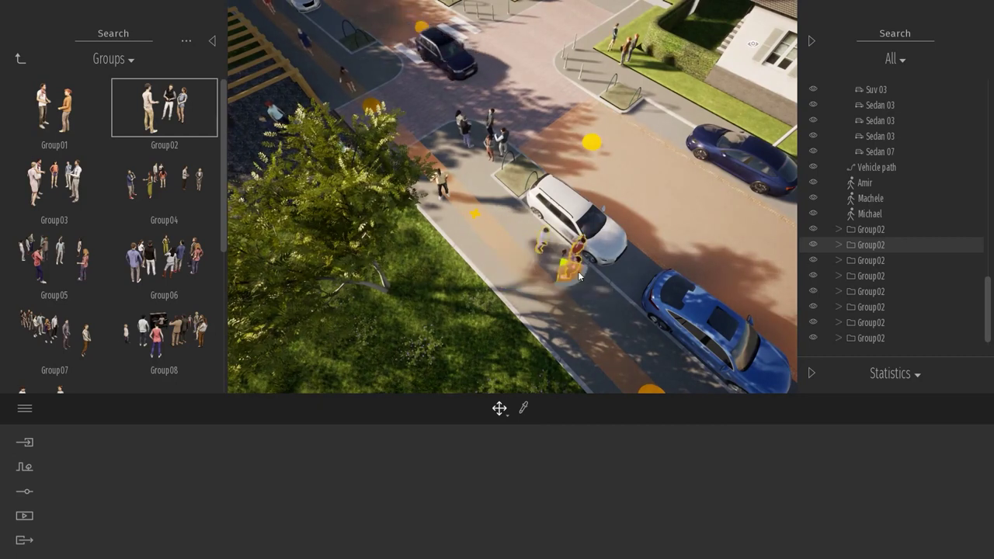
{"action": "left_click", "coordinate": [442, 189]}
{"action": "left_click_drag", "start_coordinate": [445, 194], "coordinate": [482, 163]}
{"action": "key", "text": "Escape"}
Set the pavement character path's width to 3 m and its density to 5%, and clear the selection
{"action": "right_click_drag", "start_coordinate": [482, 163], "coordinate": [483, 125]}
{"action": "middle_click_drag", "start_coordinate": [482, 233], "coordinate": [505, 151], "text": "shift"}
{"action": "middle_click_drag", "start_coordinate": [621, 419], "coordinate": [568, 422], "text": "shift"}
{"action": "left_click", "coordinate": [444, 173]}
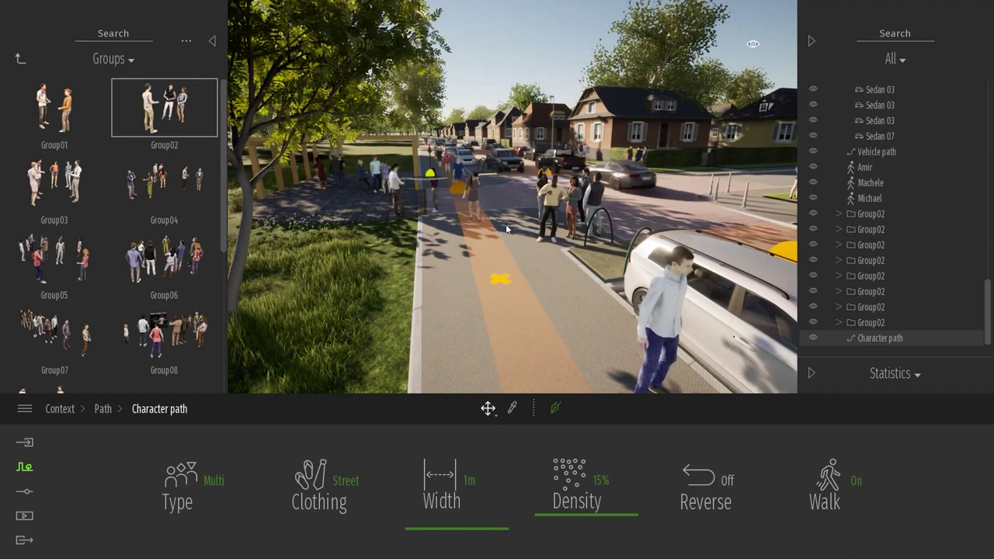
{"action": "left_click_drag", "start_coordinate": [441, 530], "coordinate": [442, 506]}
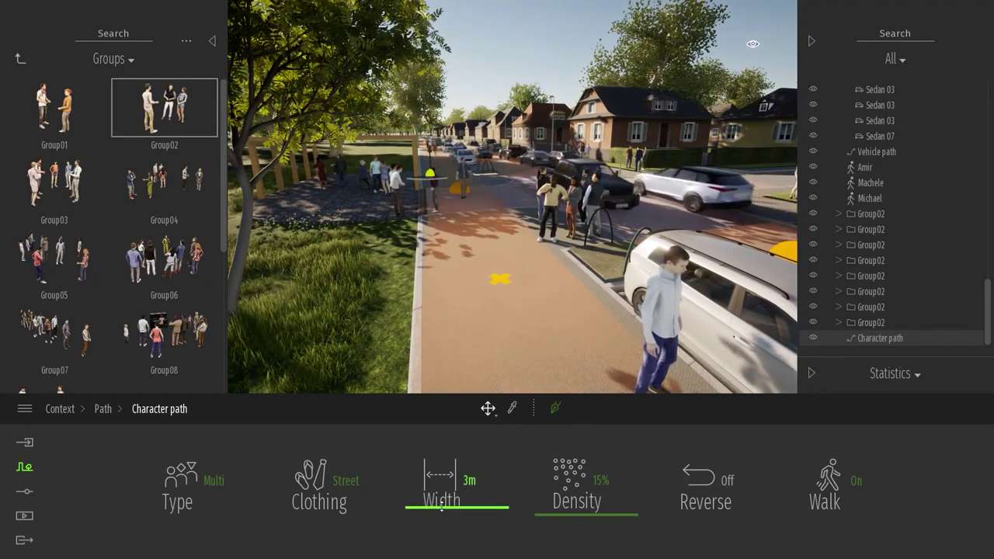
{"action": "left_click", "coordinate": [552, 514]}
{"action": "left_click", "coordinate": [444, 495]}
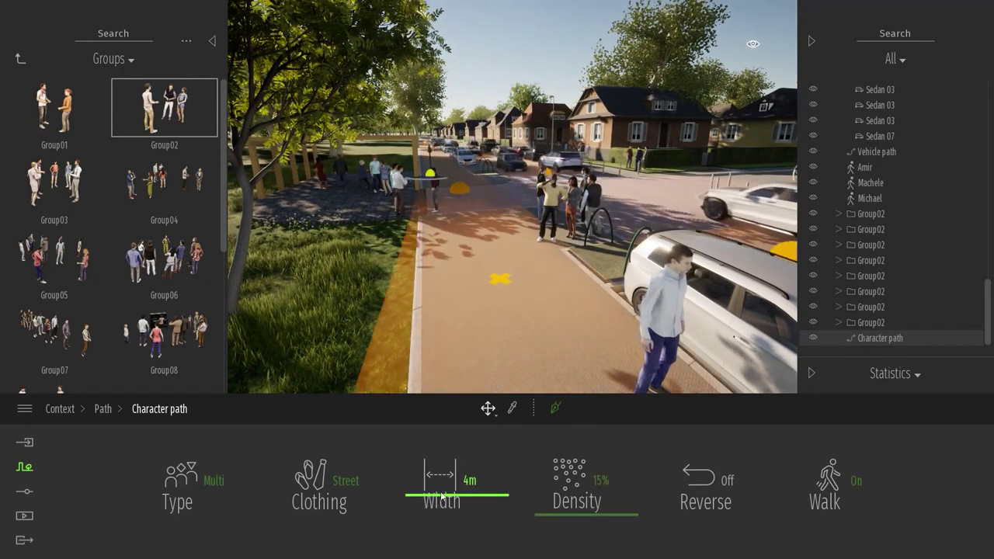
{"action": "left_click", "coordinate": [559, 494]}
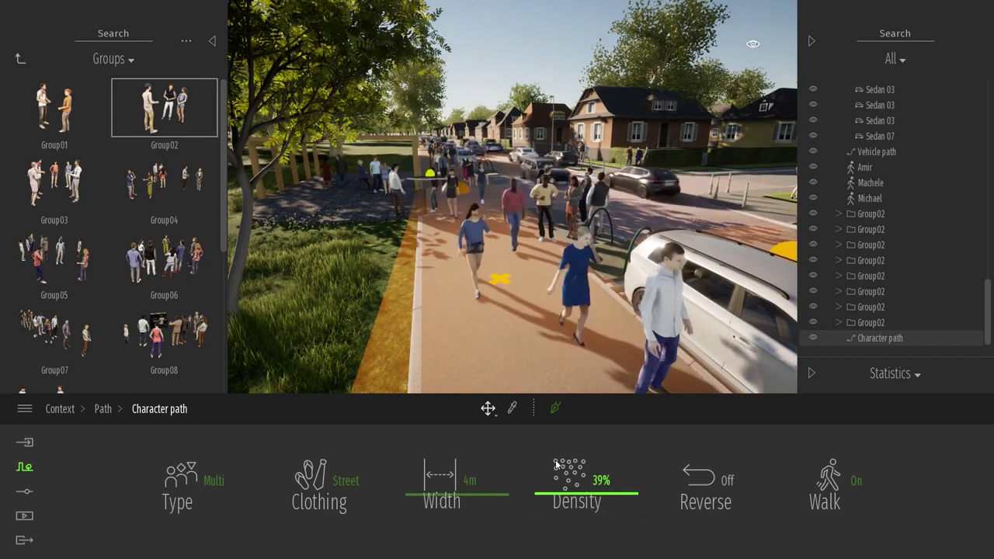
{"action": "left_click_drag", "start_coordinate": [556, 470], "coordinate": [567, 526]}
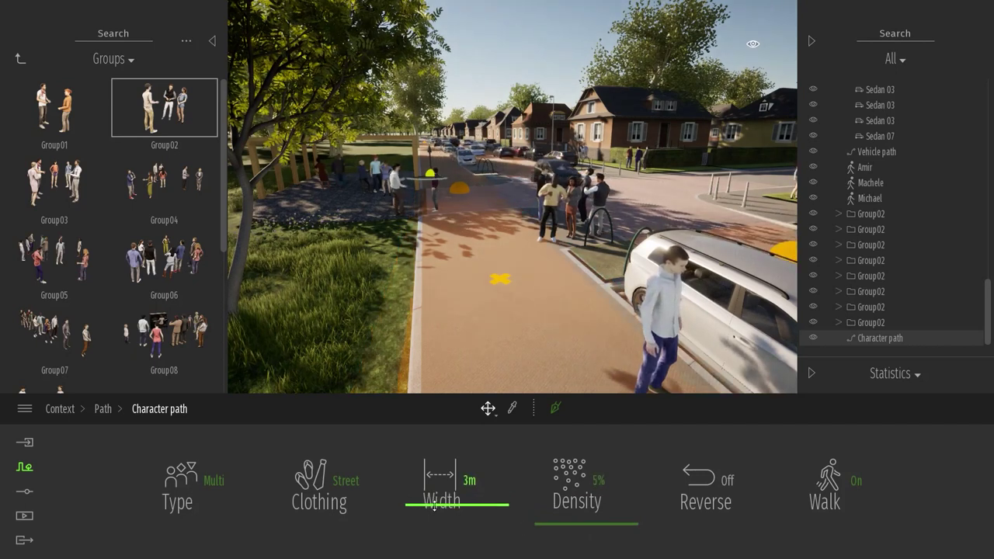
{"action": "left_click", "coordinate": [526, 216]}
Go to the pavilion and open the saved Image1 view from the media images
{"action": "right_click_drag", "start_coordinate": [527, 216], "coordinate": [556, 208]}
{"action": "key", "text": "s"}
{"action": "key", "text": "a"}
{"action": "key", "text": "s"}
{"action": "right_click_drag", "start_coordinate": [489, 209], "coordinate": [428, 308]}
{"action": "key", "text": "w"}
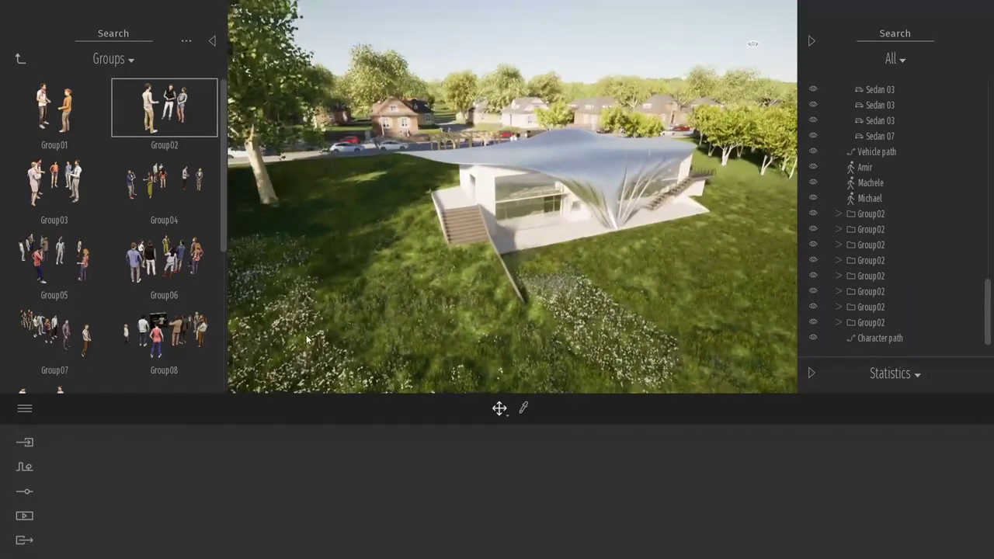
{"action": "left_click", "coordinate": [306, 340]}
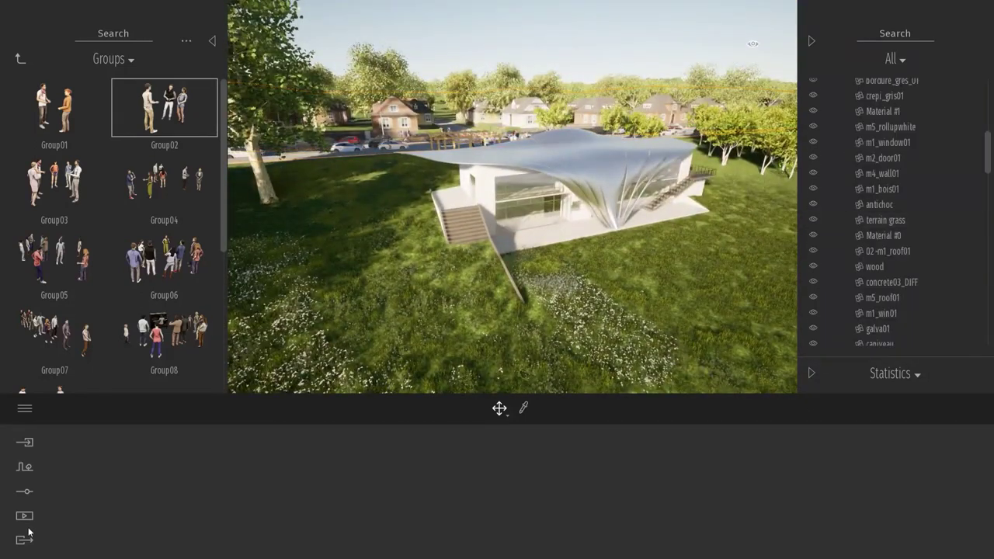
{"action": "left_click", "coordinate": [330, 477]}
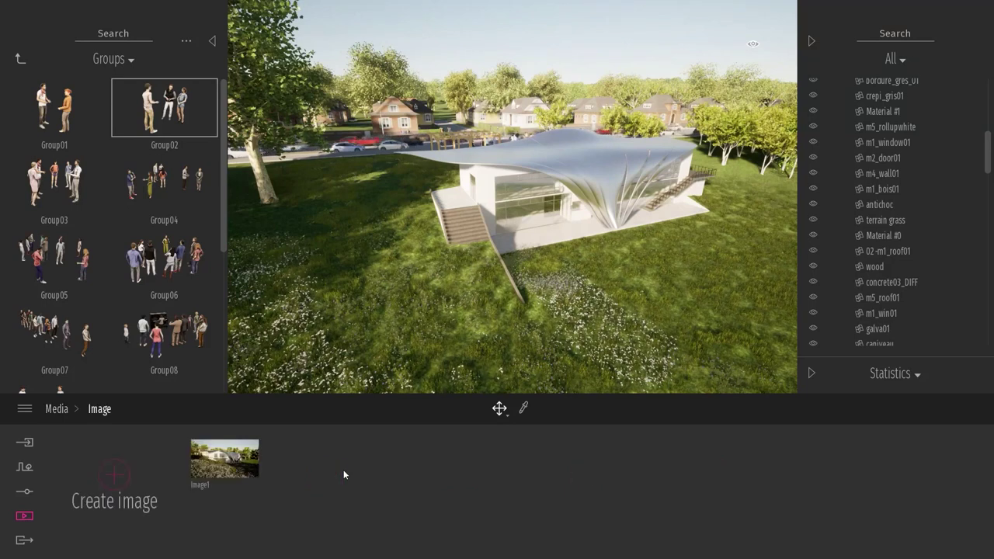
{"action": "left_click", "coordinate": [204, 458]}
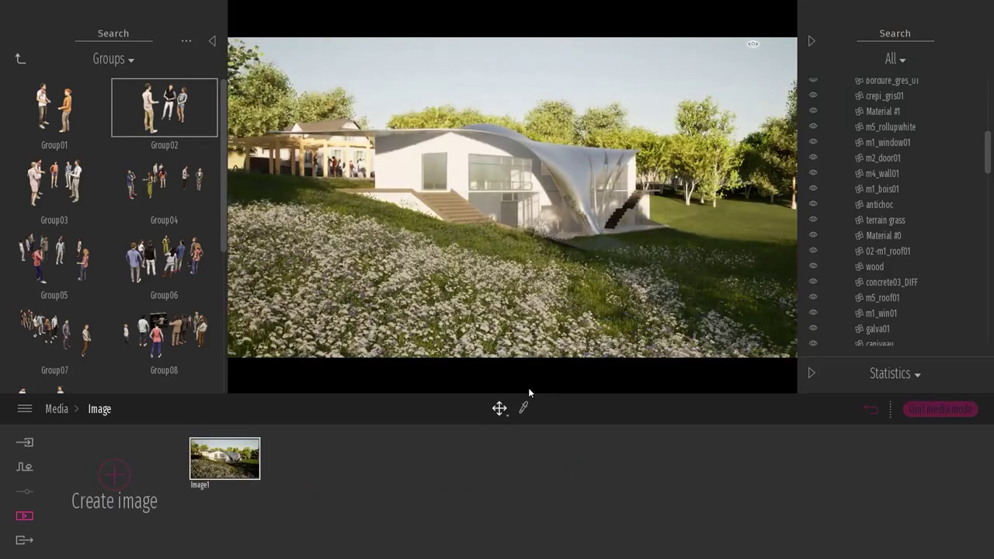
Thin out the Yarrows in the meadow's painted vegetation by lowering their density to almost 0%
{"action": "left_click", "coordinate": [425, 268]}
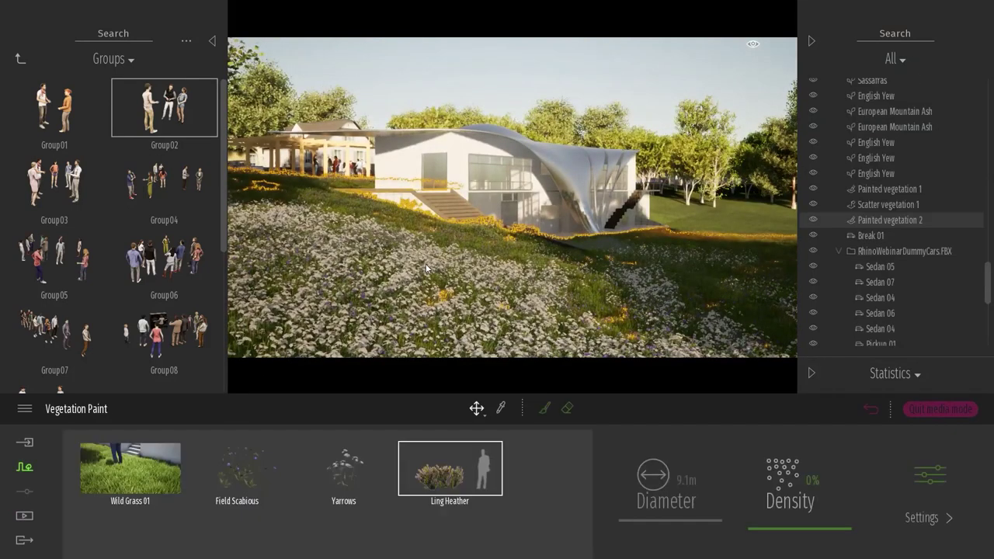
{"action": "left_click", "coordinate": [340, 463]}
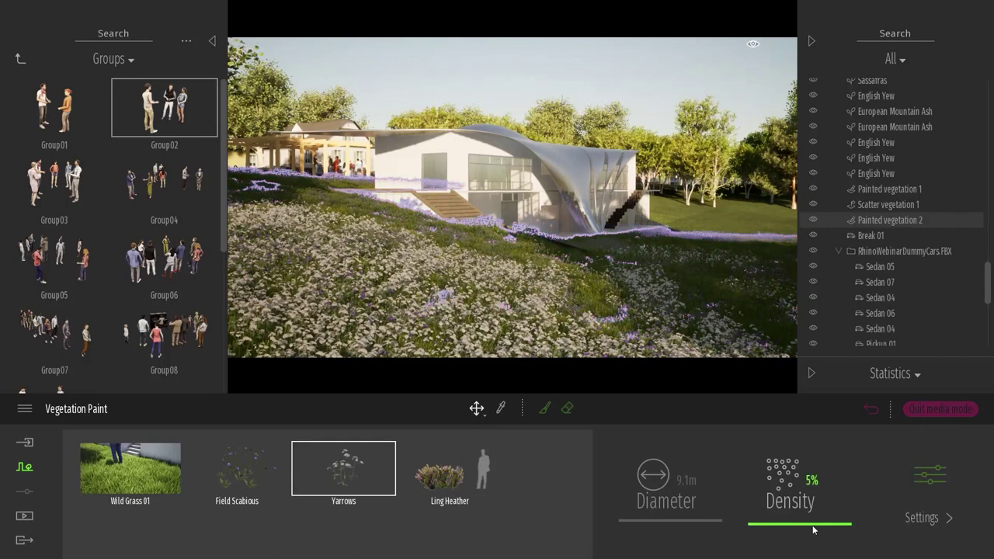
{"action": "left_click_drag", "start_coordinate": [813, 530], "coordinate": [814, 554]}
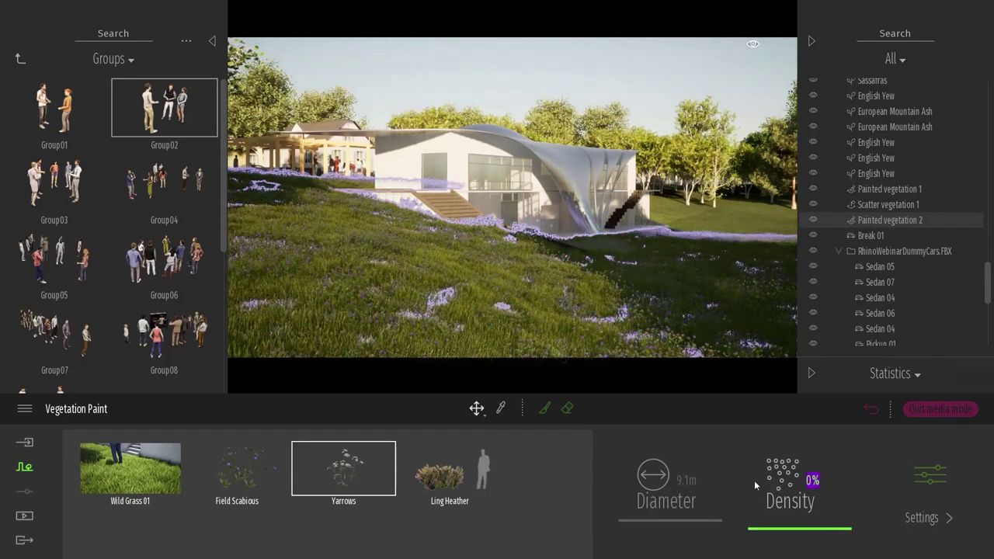
{"action": "key", "text": "Escape"}
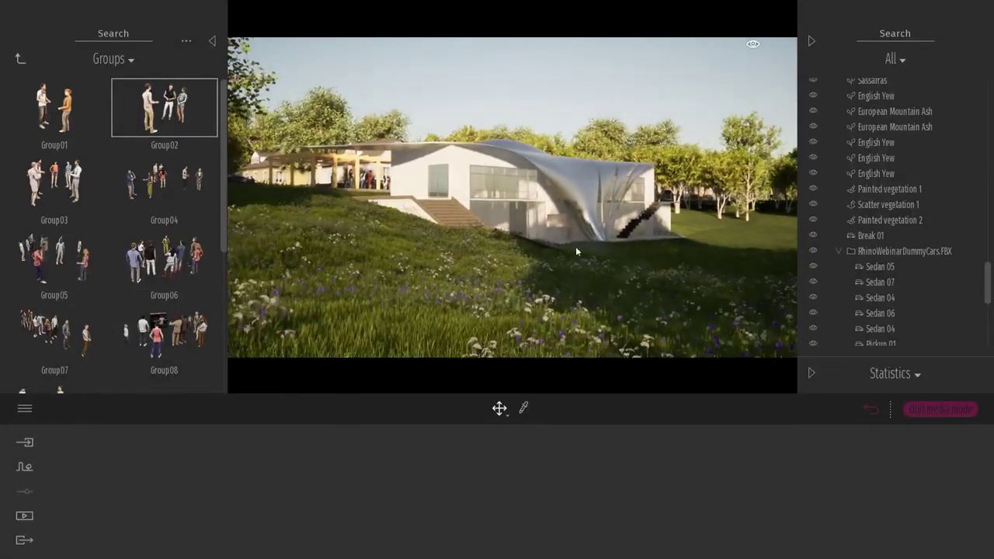
Return to the media images and update Image1 with the current camera view
{"action": "left_click", "coordinate": [871, 413]}
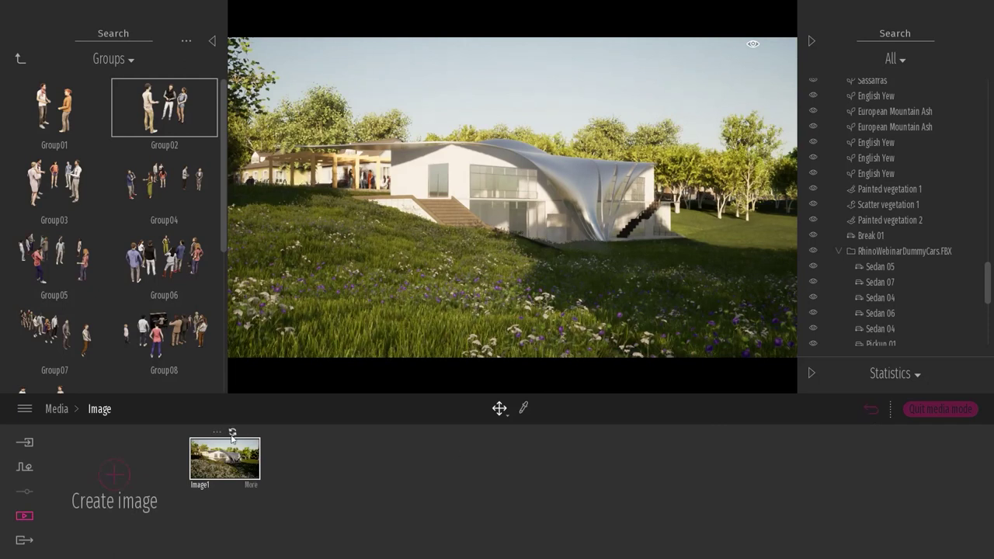
{"action": "left_click", "coordinate": [232, 434]}
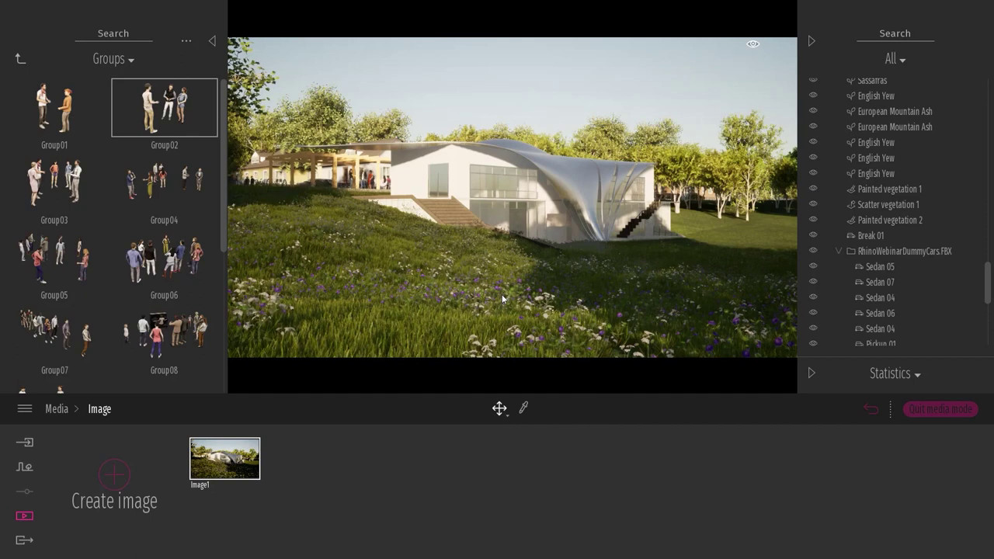
Export Image1 as an image to the desktop folder (Bureau)
{"action": "left_click", "coordinate": [21, 542]}
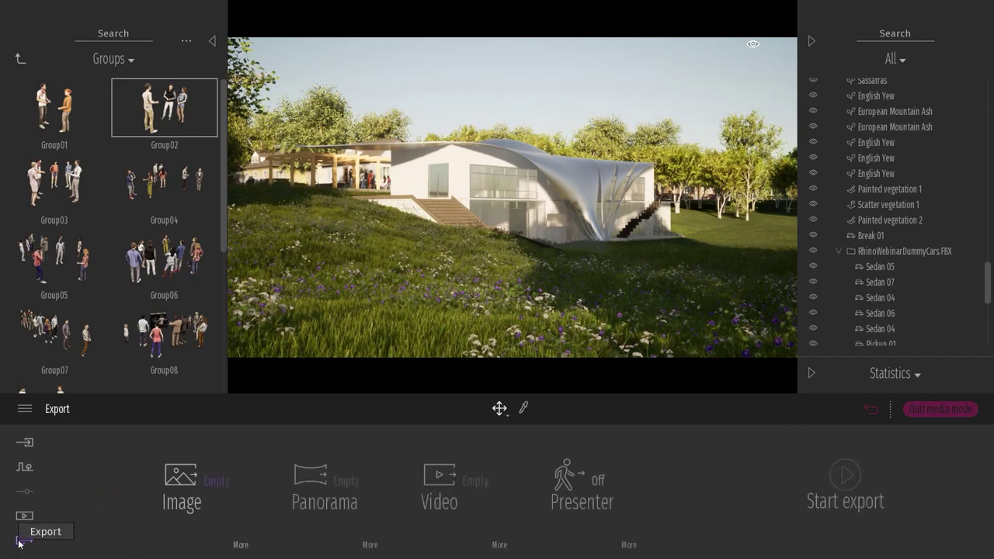
{"action": "left_click", "coordinate": [190, 488]}
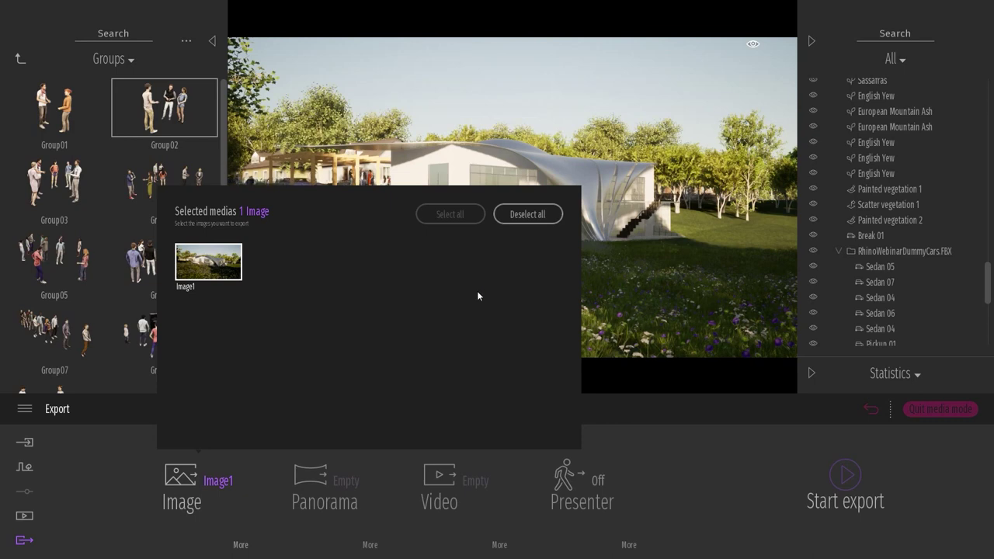
{"action": "left_click", "coordinate": [845, 475]}
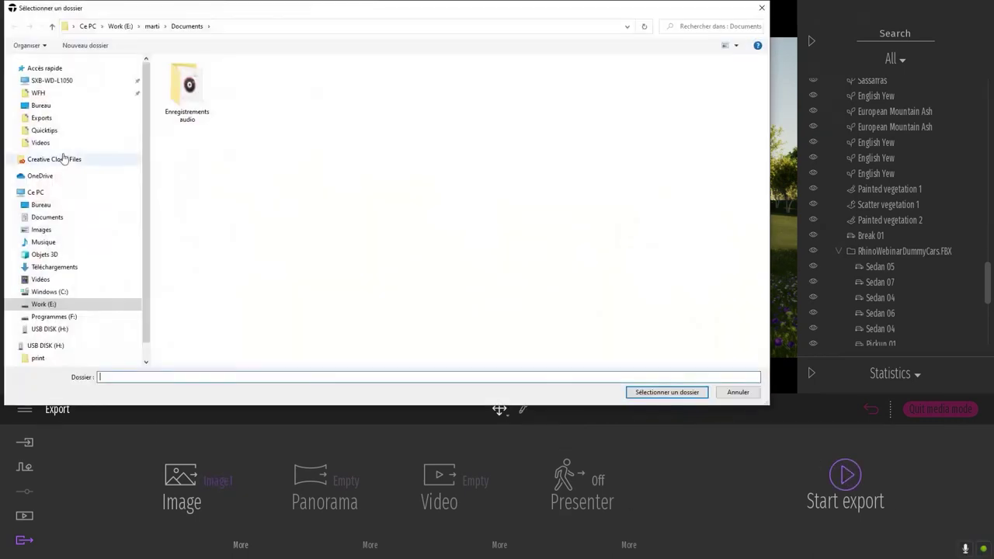
{"action": "left_click", "coordinate": [39, 104]}
{"action": "left_click", "coordinate": [688, 391]}
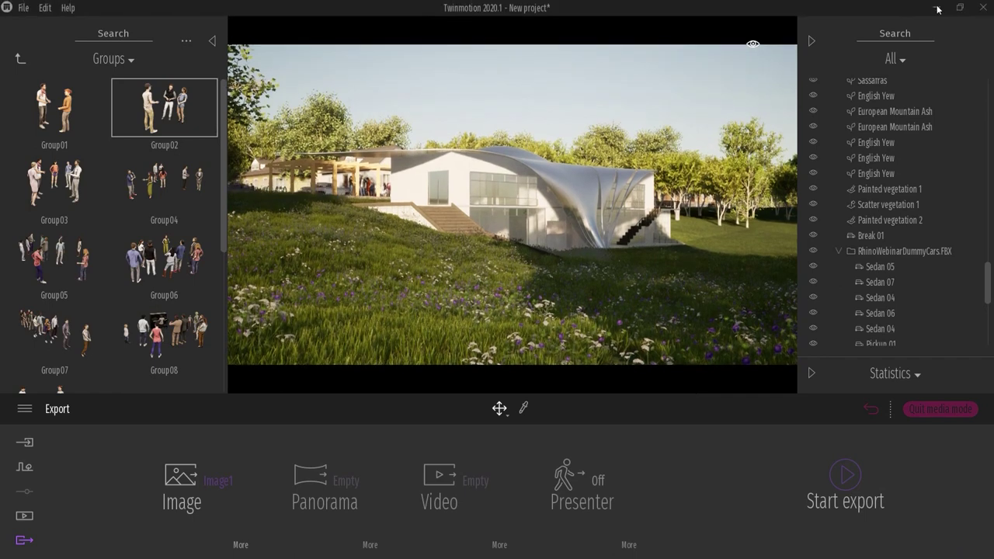
Minimize Twinmotion and the Epic Games launcher to reach the exported Image1.png on the desktop
{"action": "left_click", "coordinate": [937, 7]}
{"action": "left_click", "coordinate": [933, 5]}
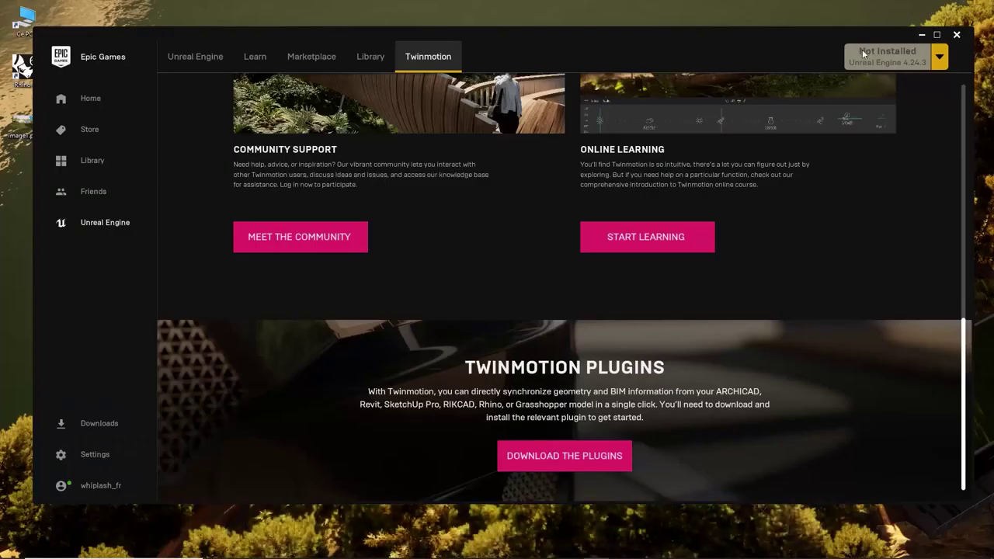
{"action": "left_click", "coordinate": [921, 35]}
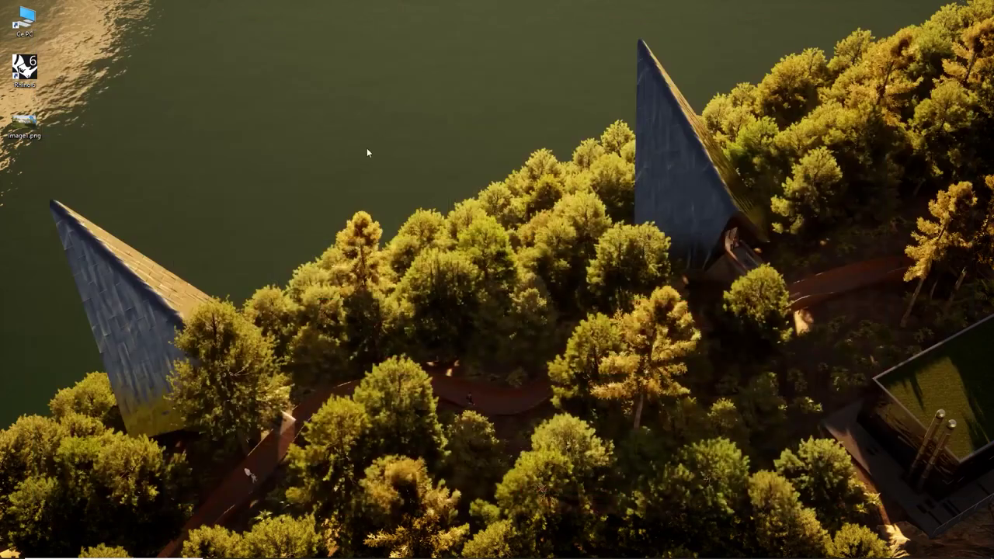
Open the exported Image1.png to check the render, close it and switch back to Twinmotion
{"action": "double_click", "coordinate": [23, 124]}
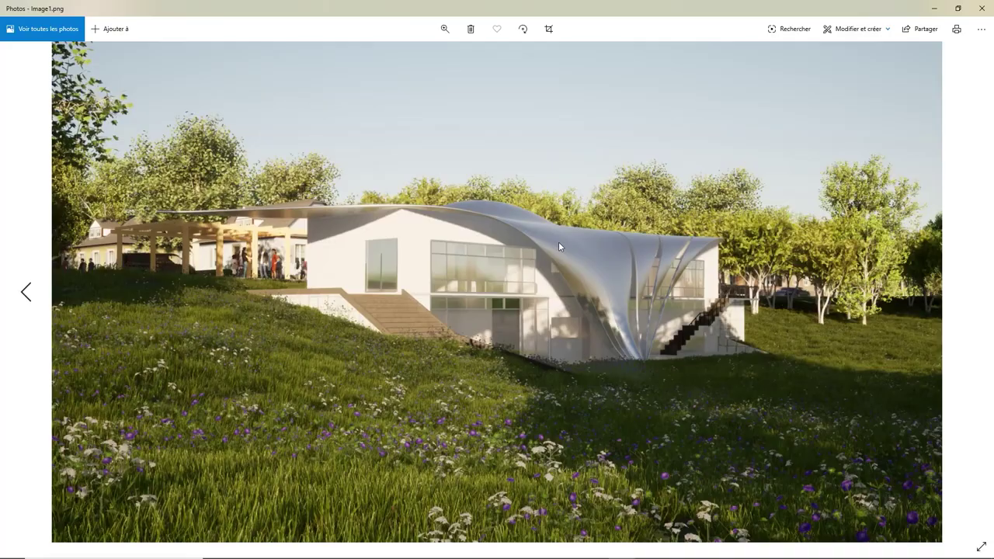
{"action": "left_click", "coordinate": [981, 7]}
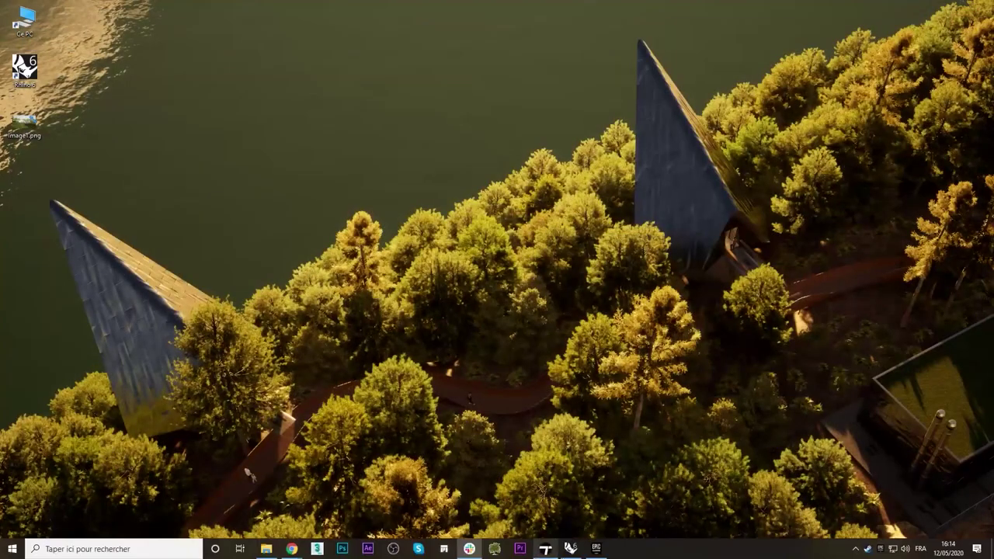
{"action": "left_click", "coordinate": [546, 549]}
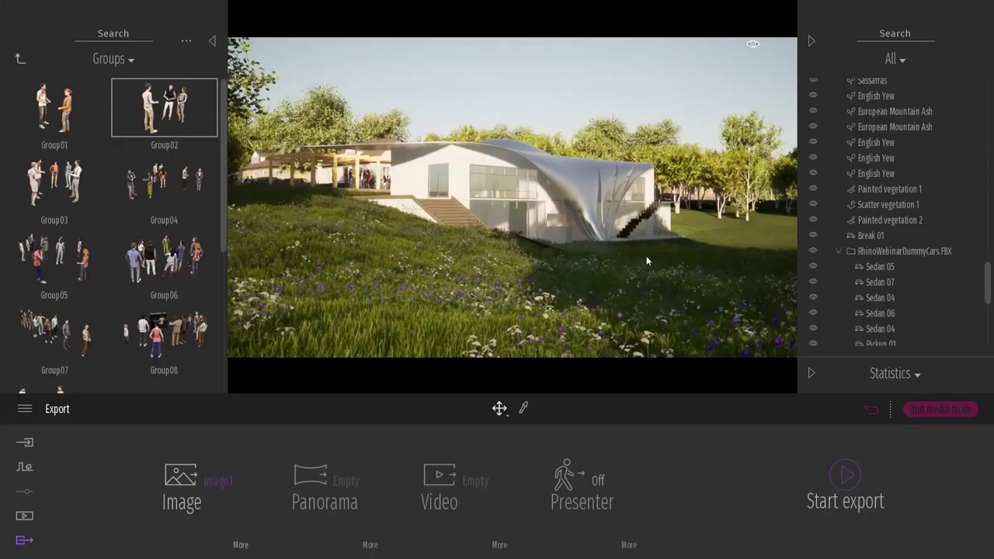
Create a new video in the media section, starting from an aerial view of the pavilion
{"action": "key", "text": "w"}
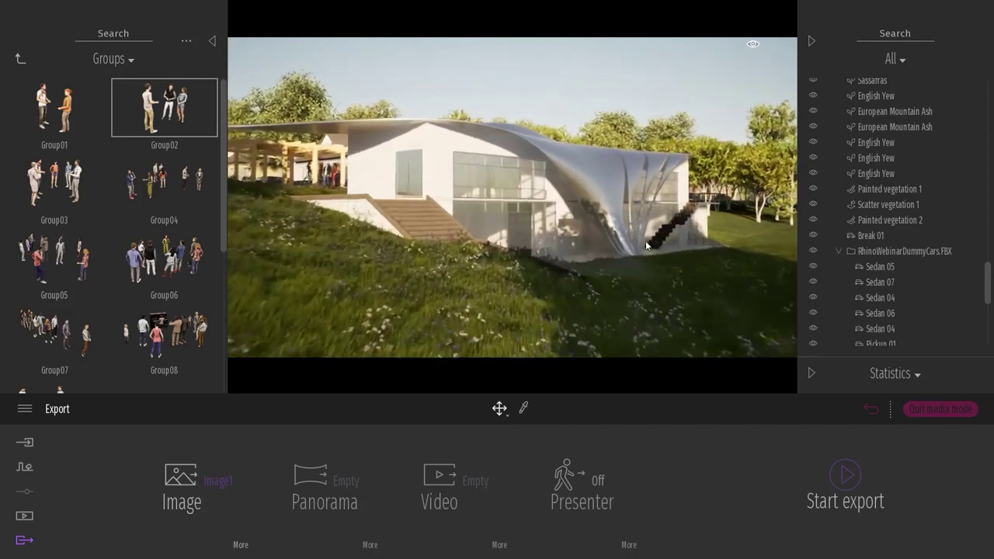
{"action": "right_click_drag", "start_coordinate": [513, 198], "coordinate": [730, 334]}
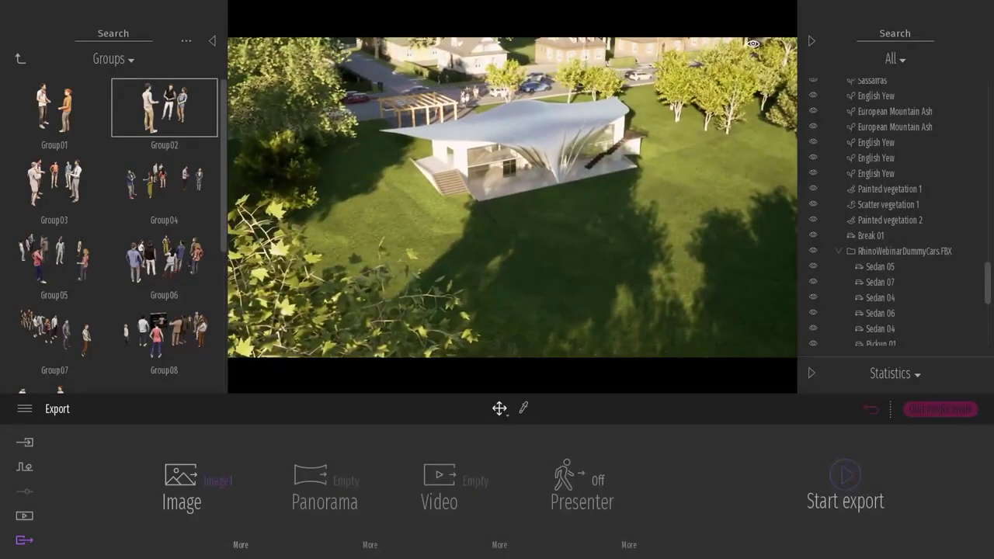
{"action": "left_click", "coordinate": [25, 516]}
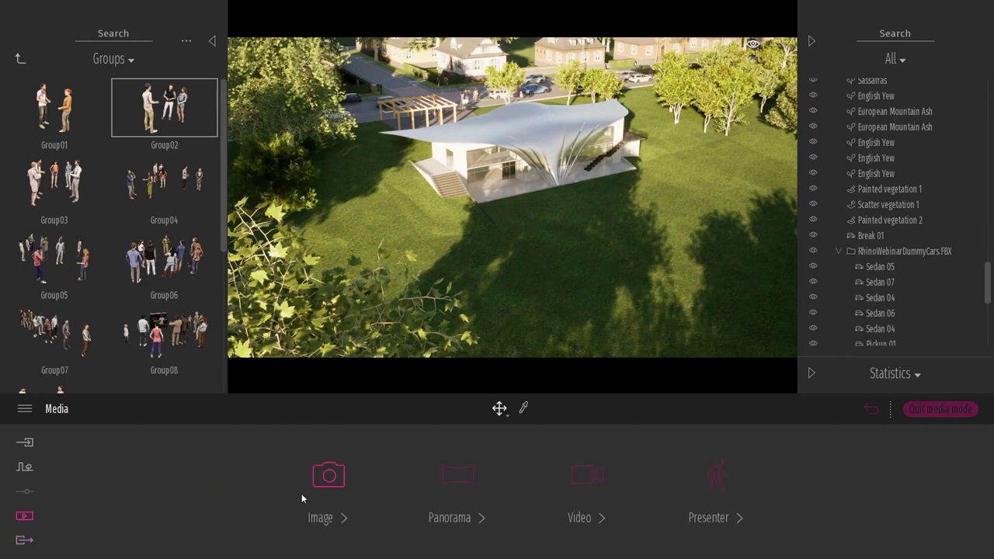
{"action": "left_click", "coordinate": [588, 474]}
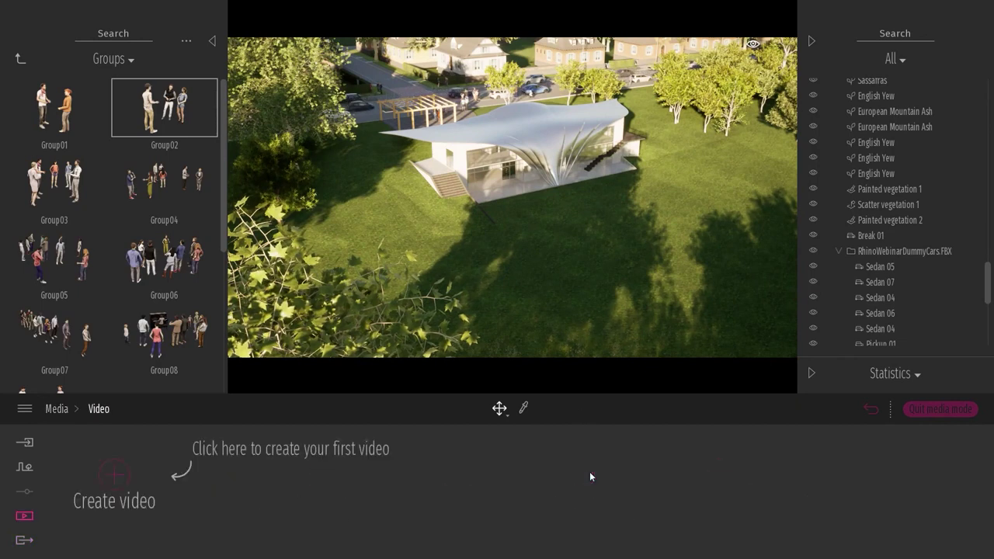
{"action": "left_click", "coordinate": [115, 473]}
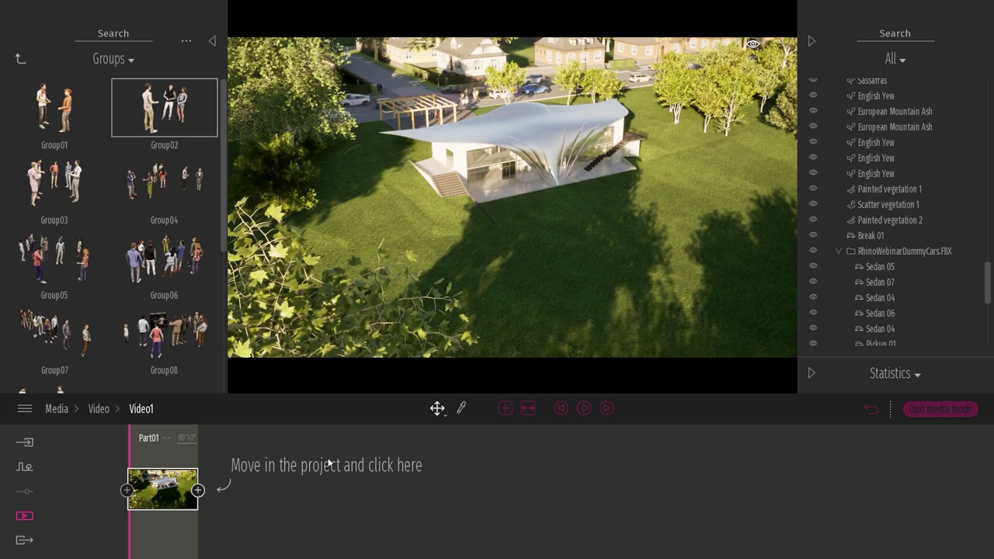
Add a second keyframe to the video from a slightly shifted aerial view and play the sequence from its start
{"action": "middle_click_drag", "start_coordinate": [557, 271], "coordinate": [485, 264], "text": "shift"}
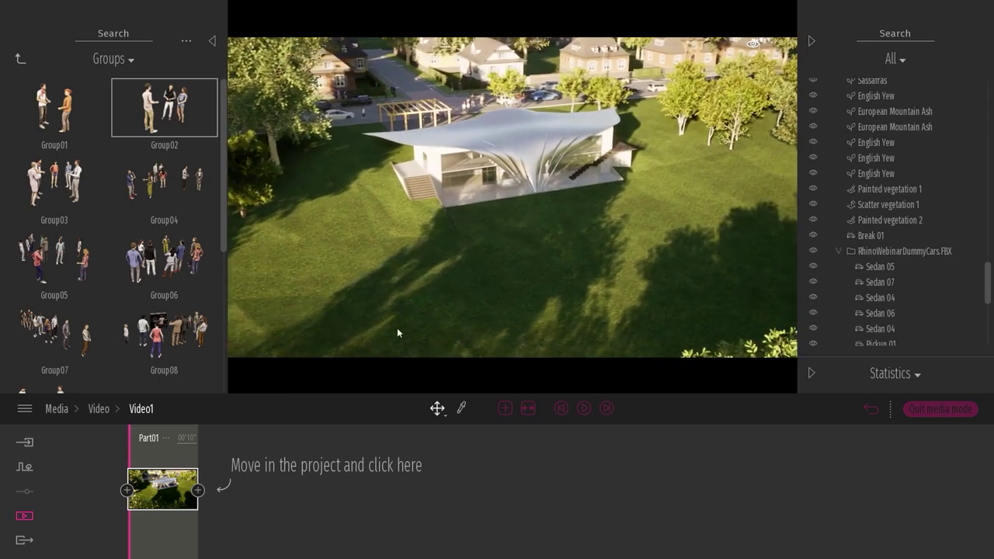
{"action": "left_click", "coordinate": [199, 490]}
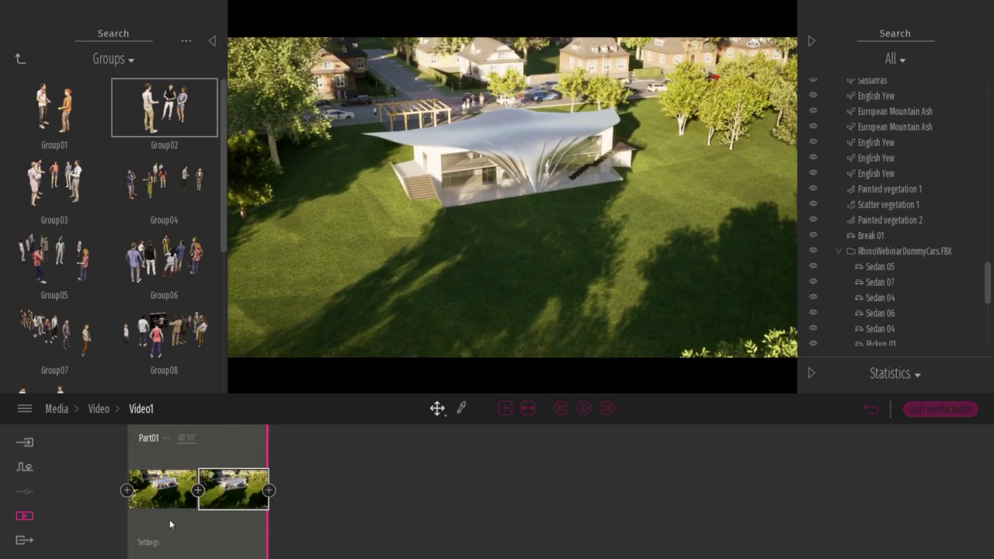
{"action": "left_click", "coordinate": [153, 497]}
{"action": "left_click", "coordinate": [584, 408]}
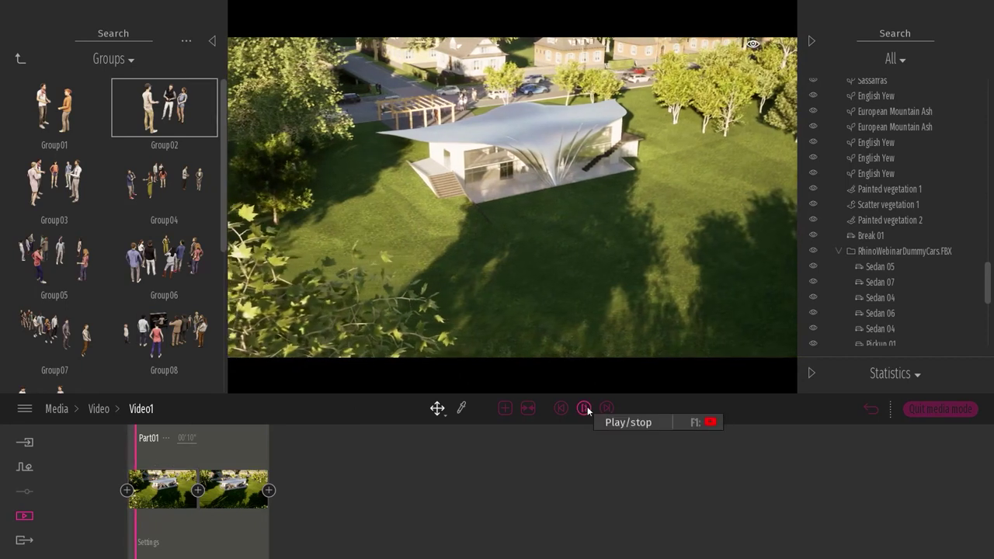
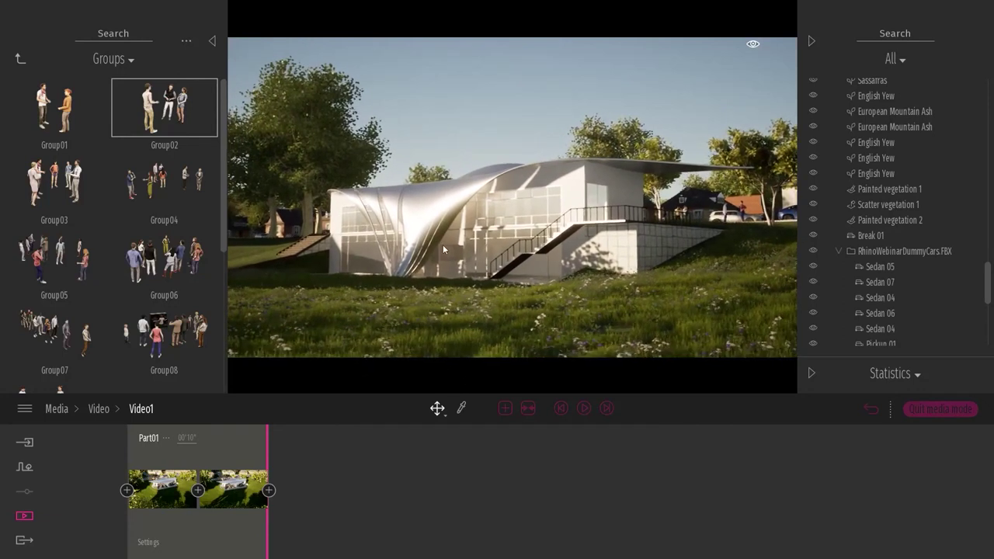
Add a second part to Video1 with two meadow-level keyframes facing the pavilion's stair side, and preview the whole video
{"action": "left_click", "coordinate": [504, 415]}
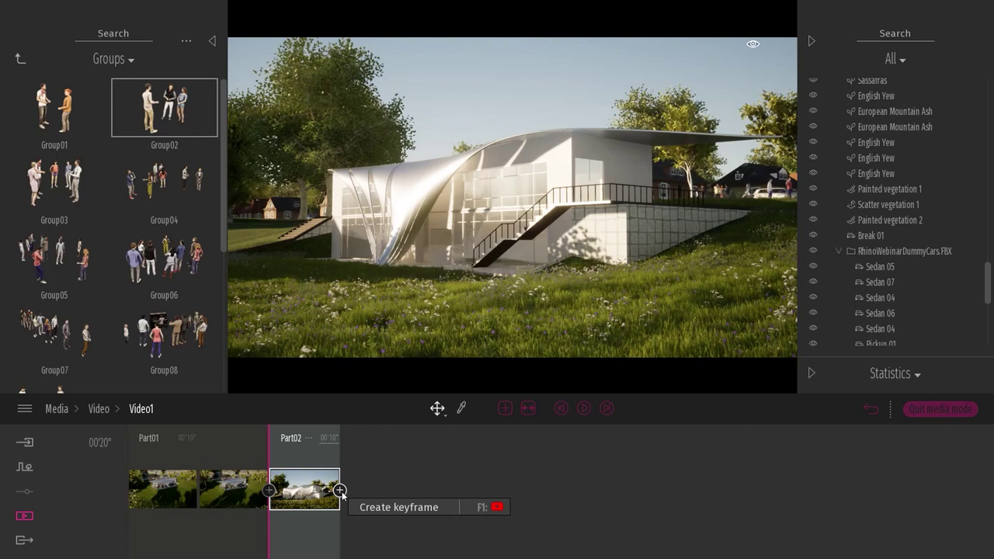
{"action": "left_click", "coordinate": [340, 491]}
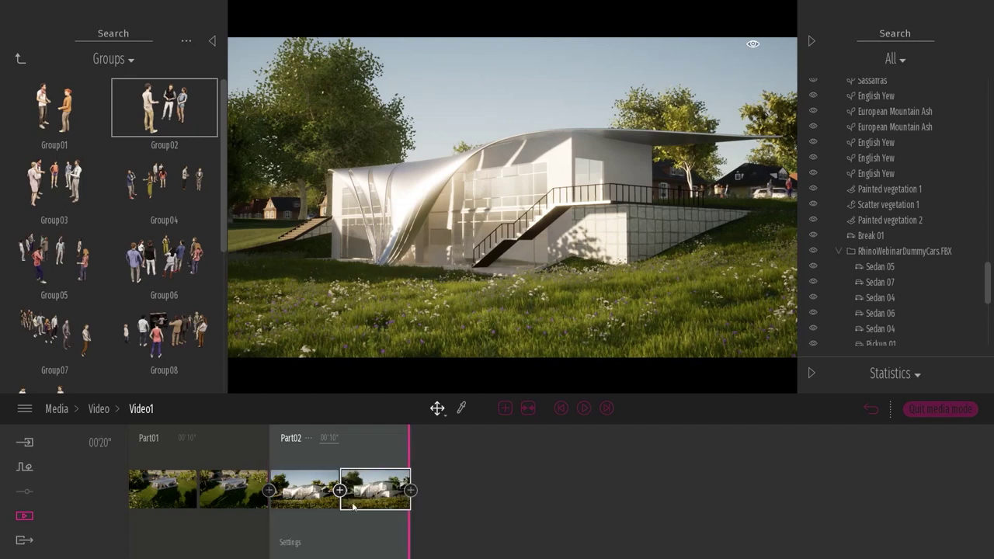
{"action": "left_click_drag", "start_coordinate": [405, 537], "coordinate": [121, 536]}
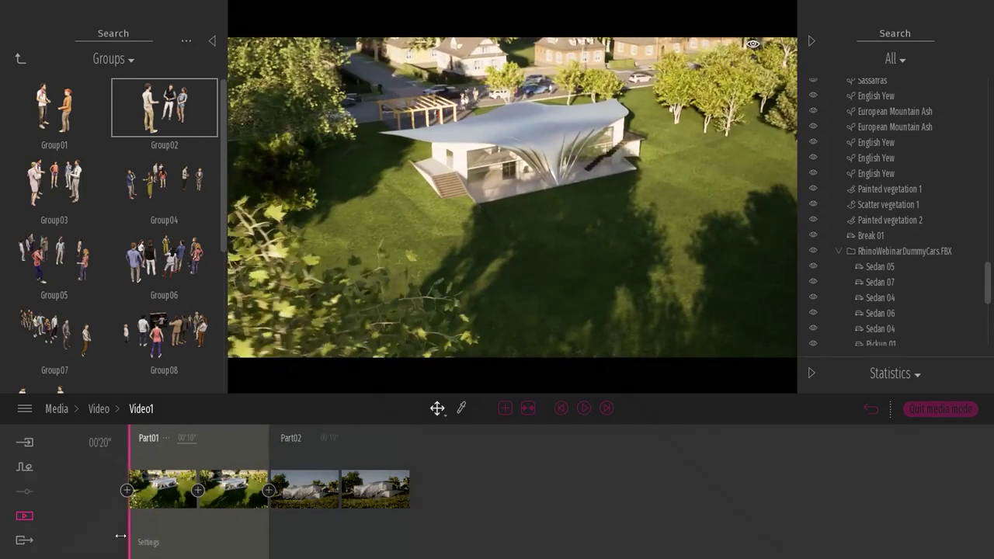
{"action": "left_click", "coordinate": [584, 412]}
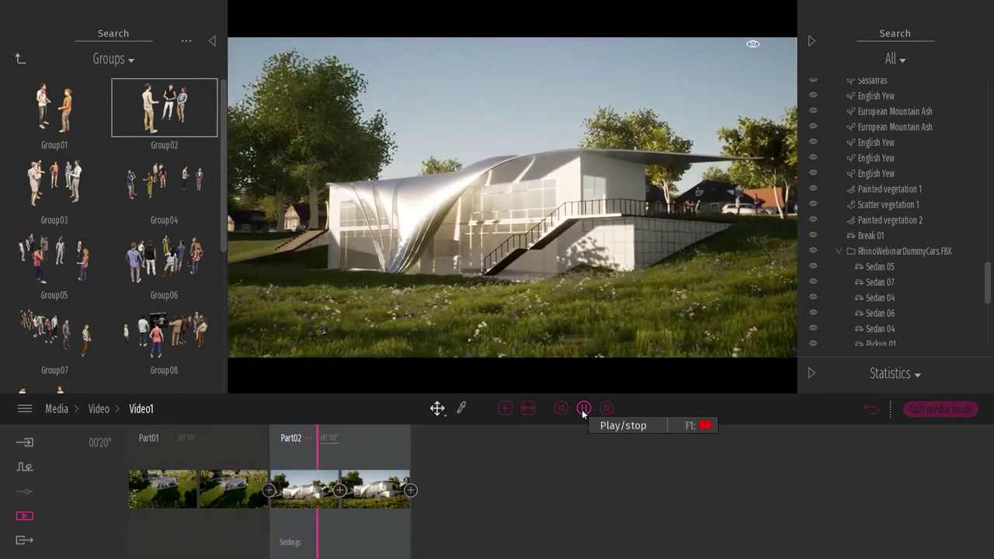
{"action": "left_click", "coordinate": [583, 411]}
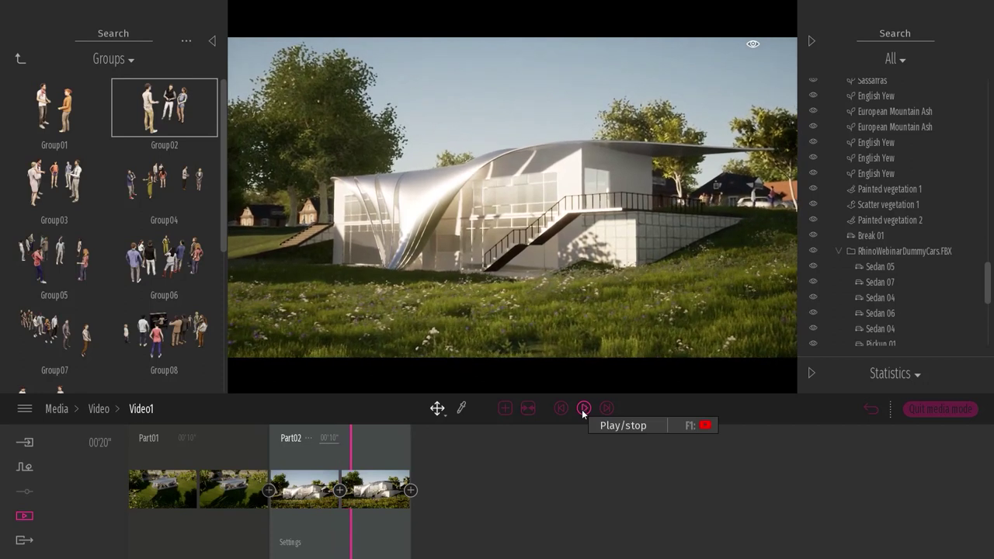
Extend Part01 with two more aerial keyframes moving around the pavilion, and scrub through both parts of the video
{"action": "left_click", "coordinate": [378, 502]}
{"action": "left_click", "coordinate": [172, 506]}
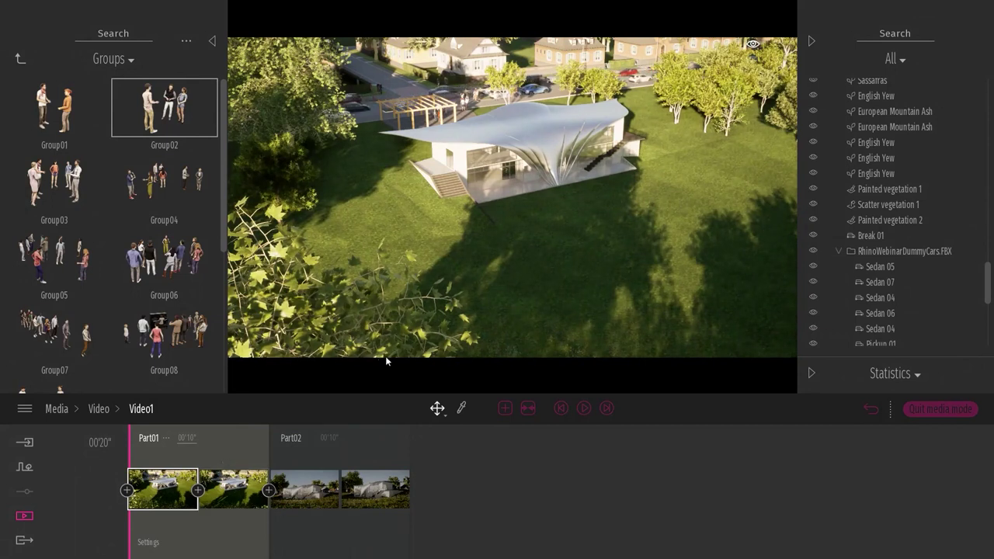
{"action": "left_click_drag", "start_coordinate": [131, 529], "coordinate": [220, 528]}
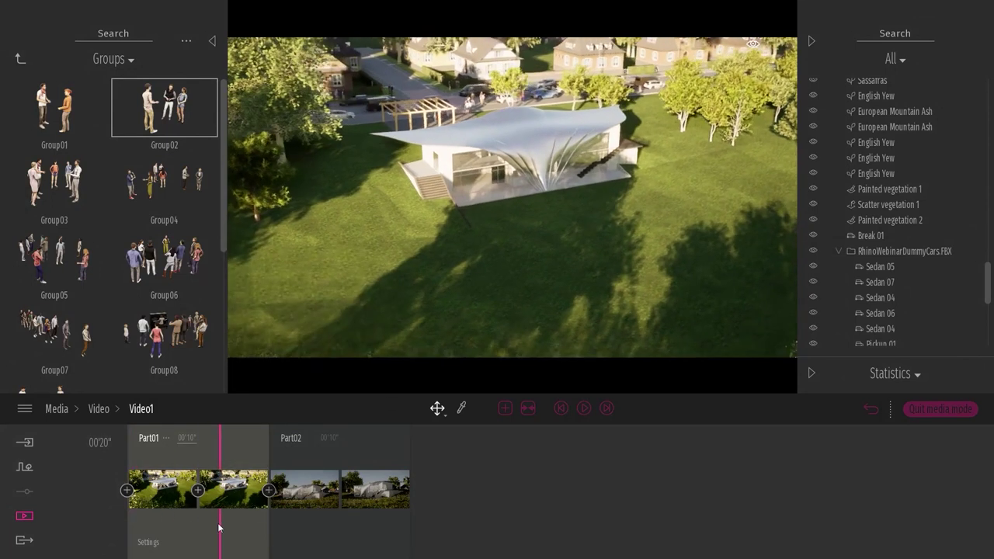
{"action": "left_click", "coordinate": [238, 500]}
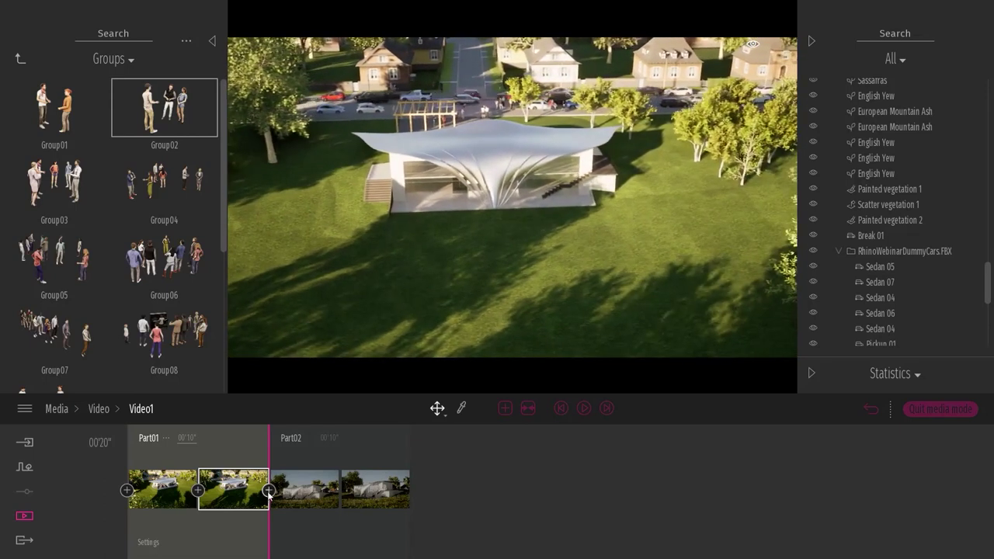
{"action": "left_click", "coordinate": [268, 491]}
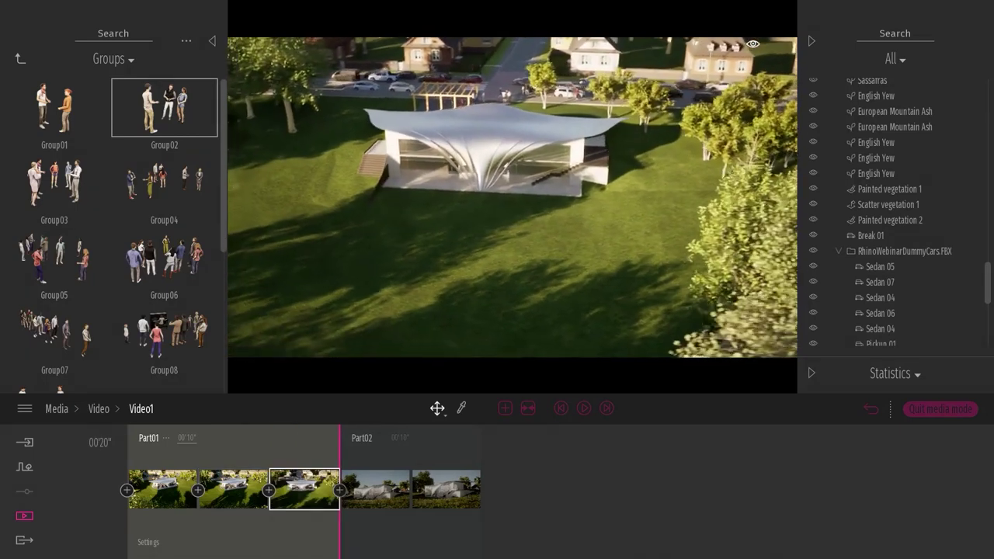
{"action": "left_click", "coordinate": [340, 490]}
{"action": "left_click_drag", "start_coordinate": [375, 539], "coordinate": [194, 536]}
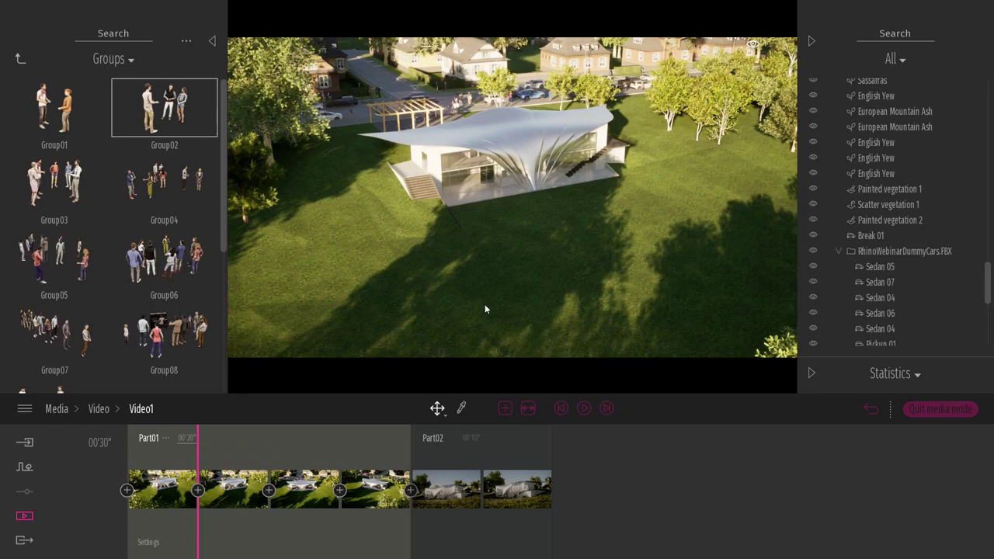
{"action": "left_click_drag", "start_coordinate": [182, 528], "coordinate": [528, 539]}
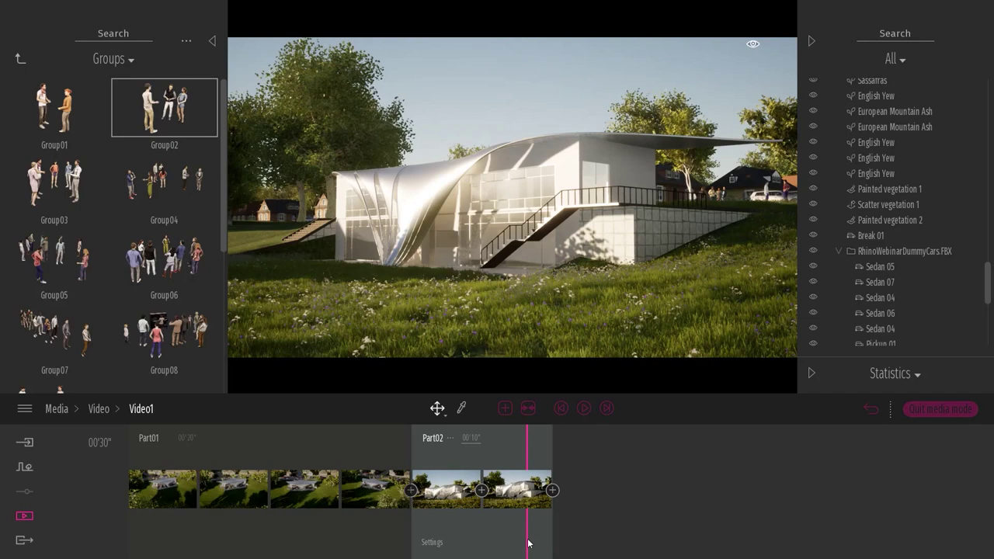
Leave the video for the media images, recall the Image1 view and quit media mode
{"action": "left_click", "coordinate": [98, 408]}
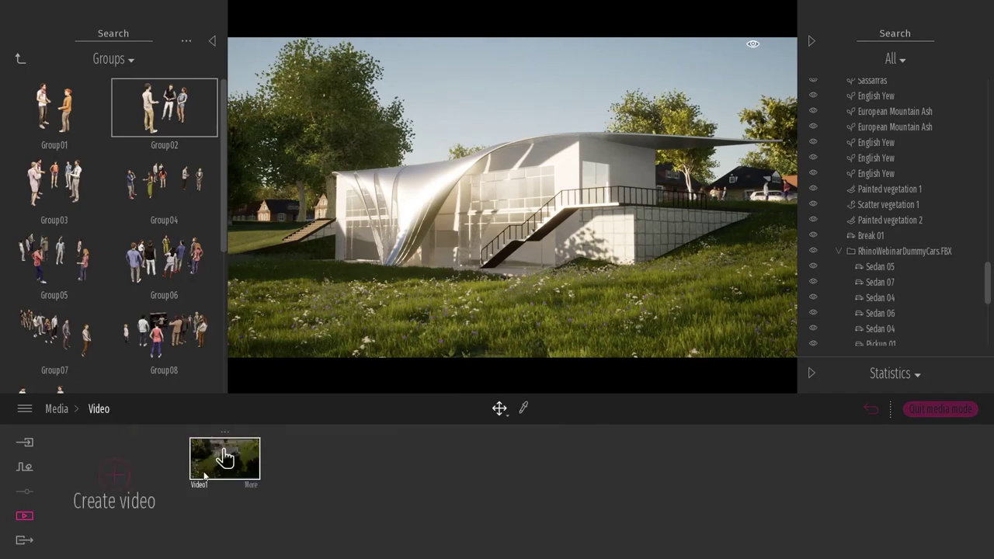
{"action": "left_click", "coordinate": [56, 408]}
{"action": "left_click", "coordinate": [340, 501]}
{"action": "left_click", "coordinate": [253, 468]}
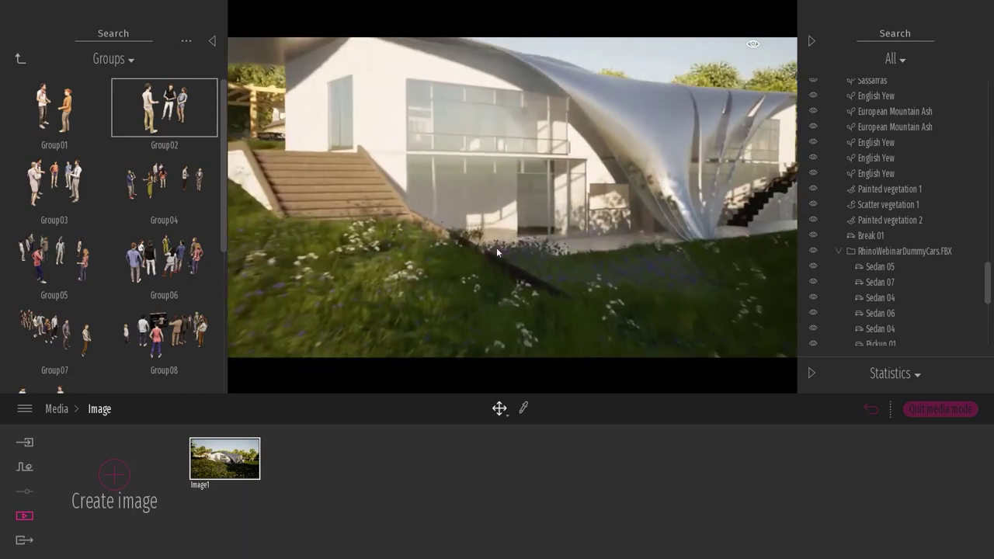
{"action": "left_click", "coordinate": [939, 409]}
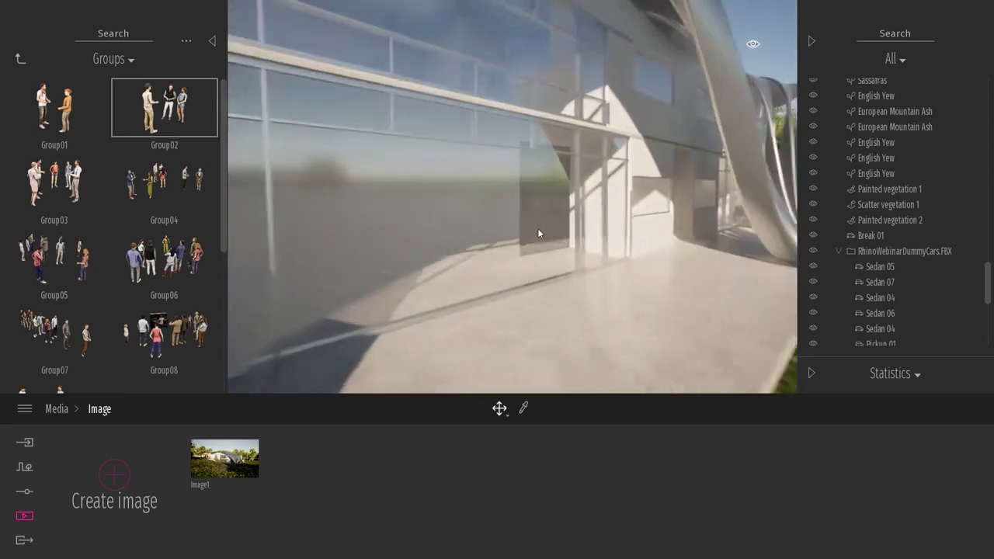
Place a Box Reflection Probe from the library's tools on the terrace in front of the ground-floor glazing
{"action": "mouse_move", "coordinate": [538, 229]}
{"action": "right_mouse_down"}
{"action": "mouse_move", "coordinate": [622, 230]}
{"action": "mouse_move", "coordinate": [411, 226]}
{"action": "mouse_move", "coordinate": [512, 229]}
{"action": "mouse_move", "coordinate": [544, 334]}
{"action": "mouse_move", "coordinate": [520, 235]}
{"action": "mouse_move", "coordinate": [543, 233]}
{"action": "right_mouse_up"}
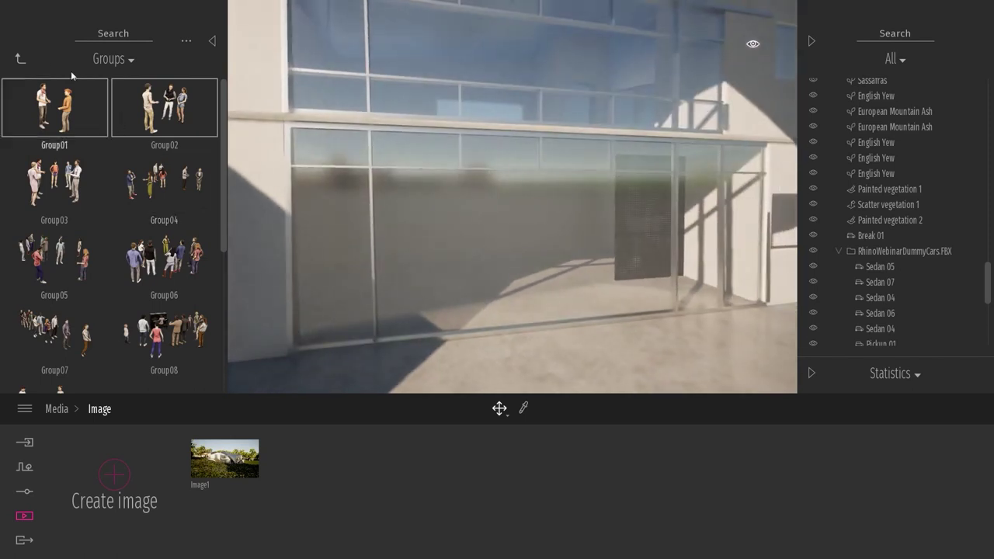
{"action": "left_click", "coordinate": [22, 59]}
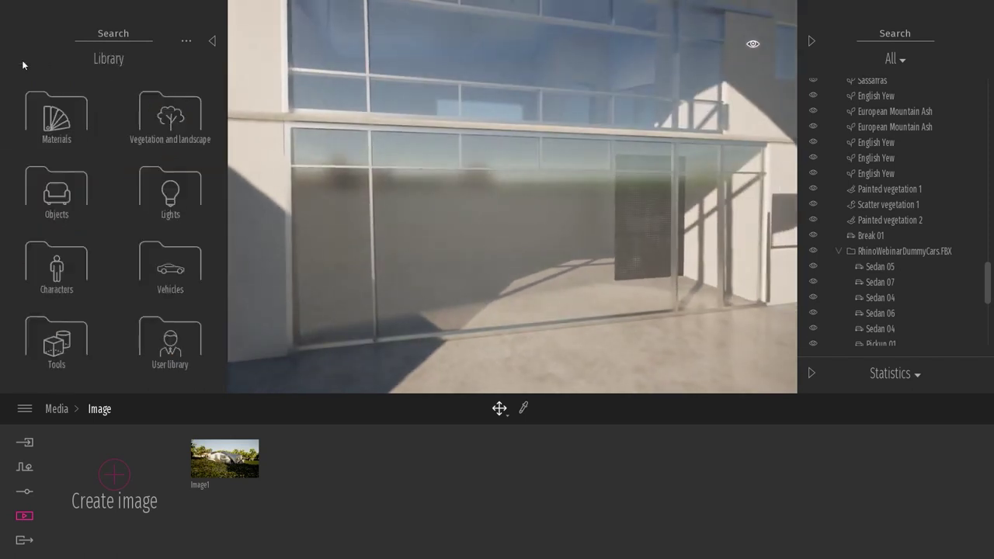
{"action": "left_click", "coordinate": [62, 342]}
{"action": "left_click", "coordinate": [177, 115]}
{"action": "right_click_drag", "start_coordinate": [243, 152], "coordinate": [289, 168]}
{"action": "key", "text": "s"}
{"action": "left_click_drag", "start_coordinate": [172, 116], "coordinate": [515, 291]}
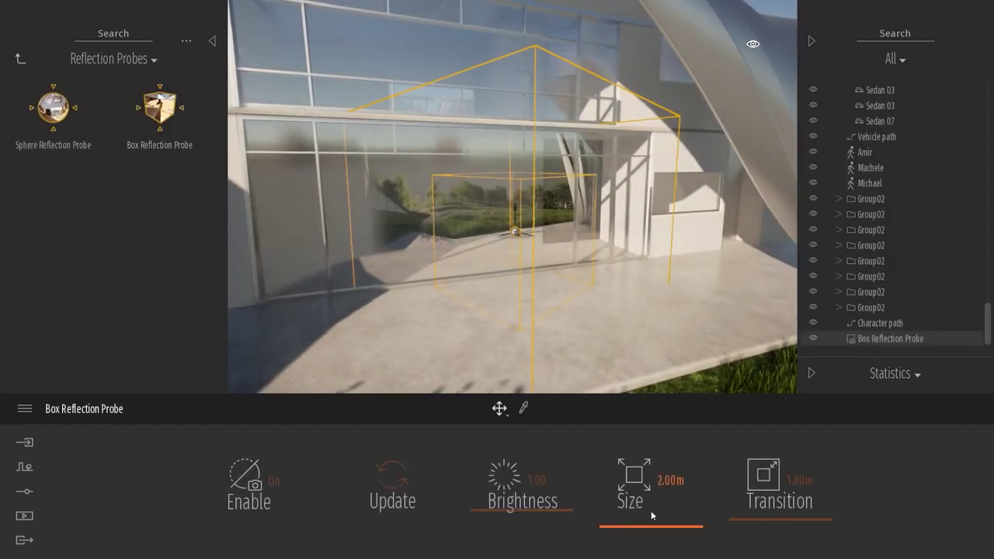
Enlarge the Box Reflection Probe to cover the ground-floor glazing, and deselect it
{"action": "left_click_drag", "start_coordinate": [651, 514], "coordinate": [651, 505]}
{"action": "right_click_drag", "start_coordinate": [513, 217], "coordinate": [535, 221]}
{"action": "mouse_move", "coordinate": [550, 260]}
{"action": "right_mouse_down"}
{"action": "mouse_move", "coordinate": [590, 250]}
{"action": "mouse_move", "coordinate": [528, 245]}
{"action": "mouse_move", "coordinate": [569, 259]}
{"action": "right_mouse_up"}
{"action": "left_click", "coordinate": [569, 259]}
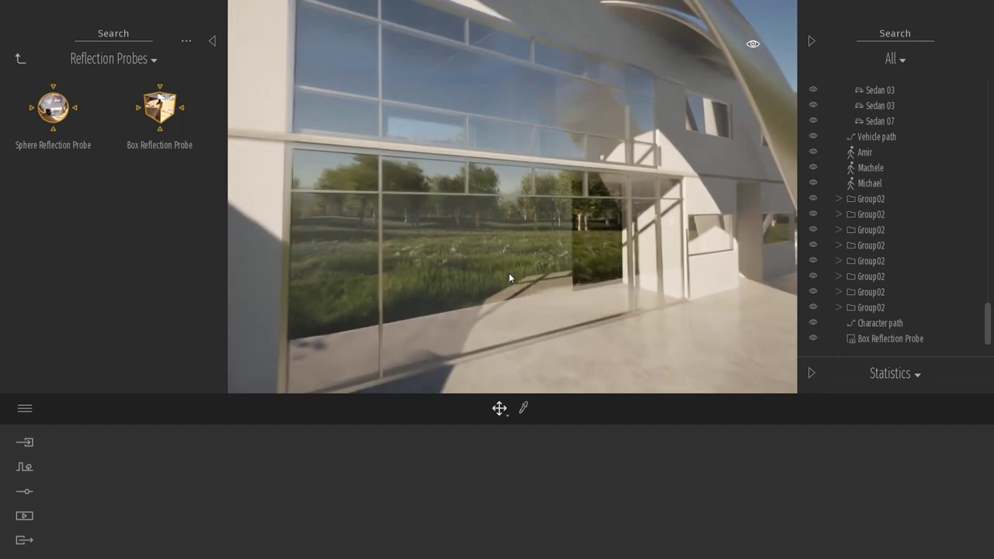
Lower the opacity of the Windows glass material to 15%
{"action": "left_click", "coordinate": [508, 257]}
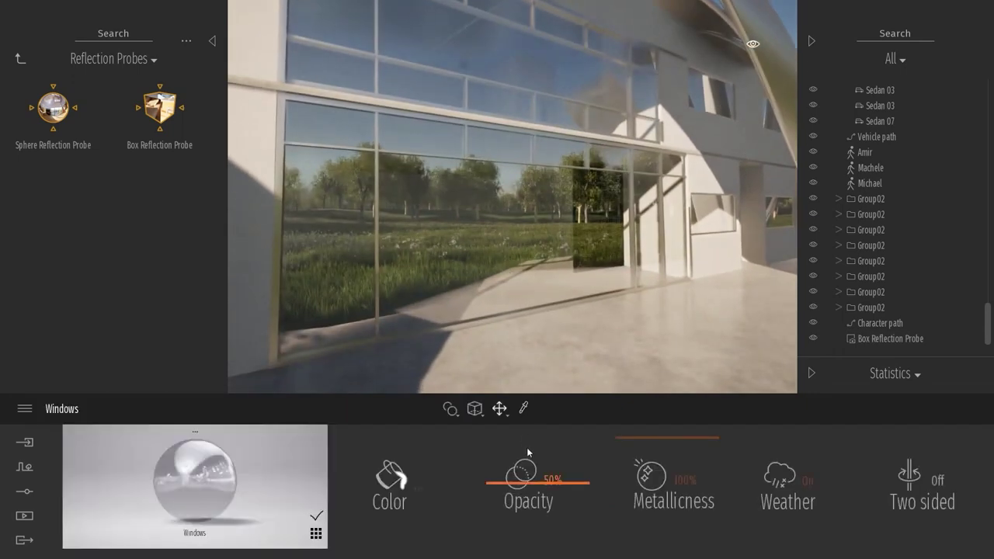
{"action": "left_click_drag", "start_coordinate": [518, 487], "coordinate": [517, 517]}
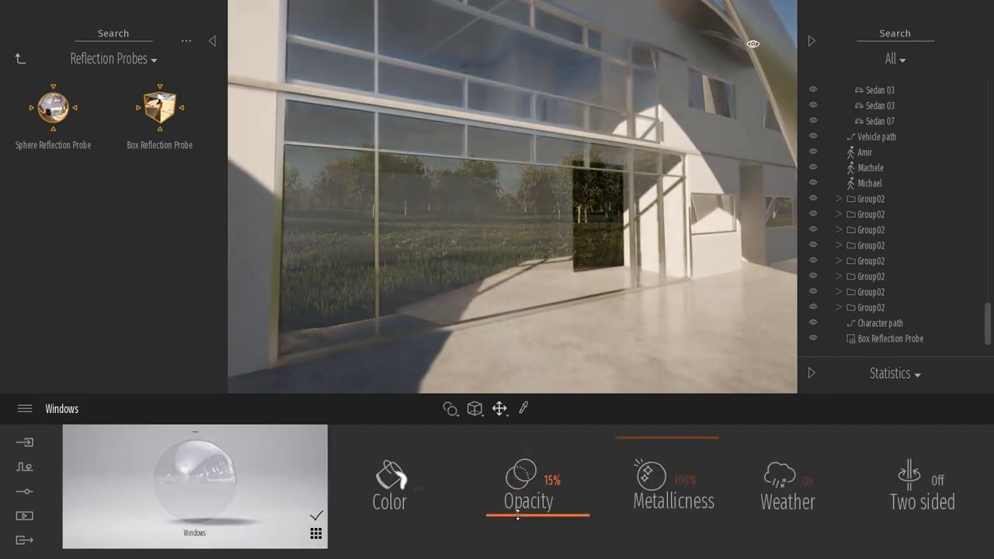
{"action": "key", "text": "s"}
{"action": "key", "text": "w"}
Place the Progressive dining table set from the living-room tables library on the floor of the ground-floor room
{"action": "mouse_move", "coordinate": [421, 169]}
{"action": "right_mouse_down"}
{"action": "mouse_move", "coordinate": [421, 205]}
{"action": "mouse_move", "coordinate": [421, 186]}
{"action": "right_mouse_up"}
{"action": "key", "text": "w"}
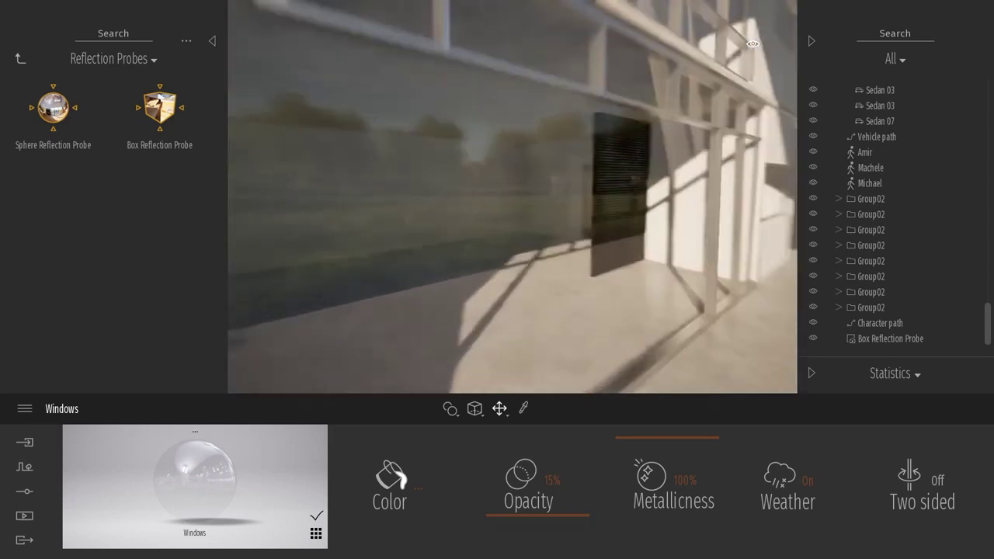
{"action": "left_click", "coordinate": [20, 59]}
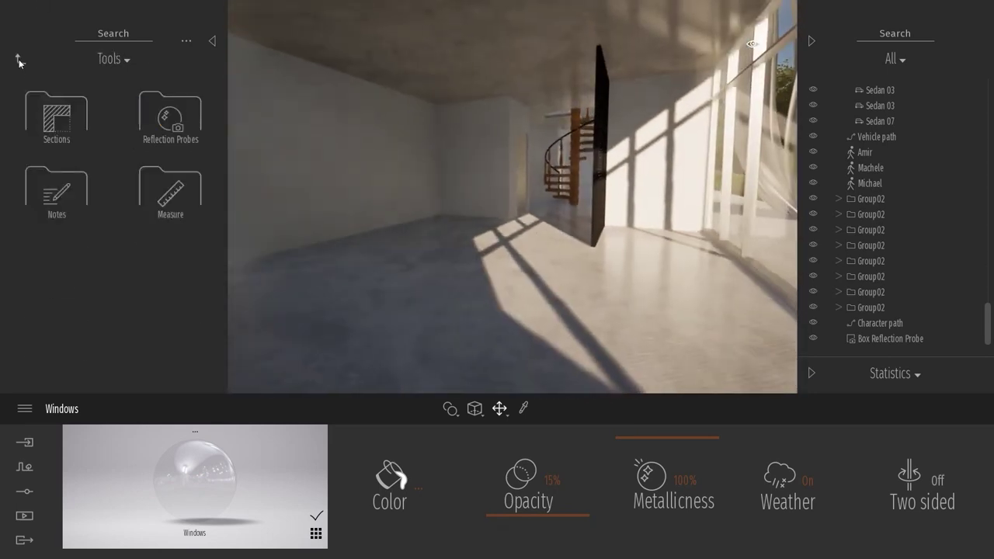
{"action": "left_click", "coordinate": [19, 60]}
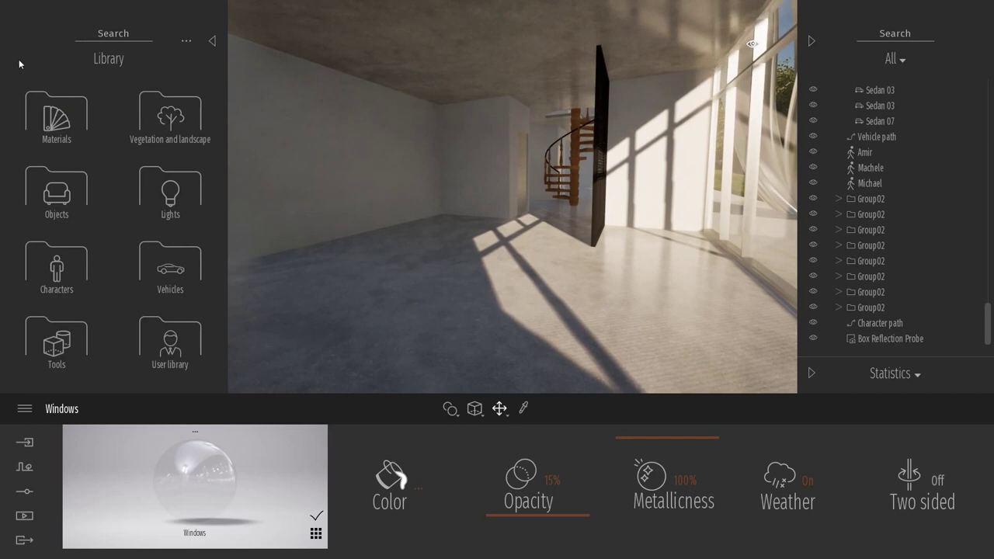
{"action": "right_click_drag", "start_coordinate": [551, 224], "coordinate": [489, 222]}
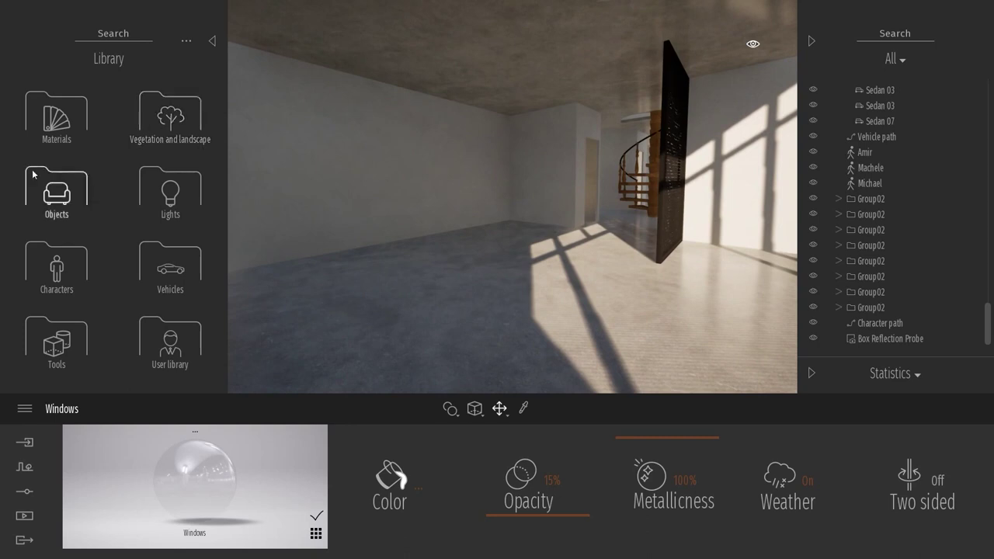
{"action": "left_click", "coordinate": [60, 196]}
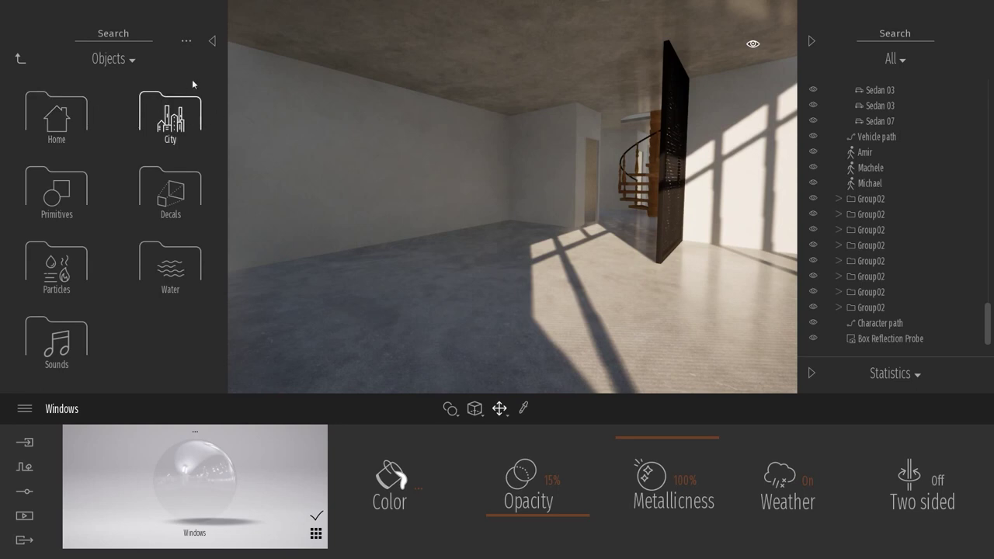
{"action": "left_click", "coordinate": [161, 101]}
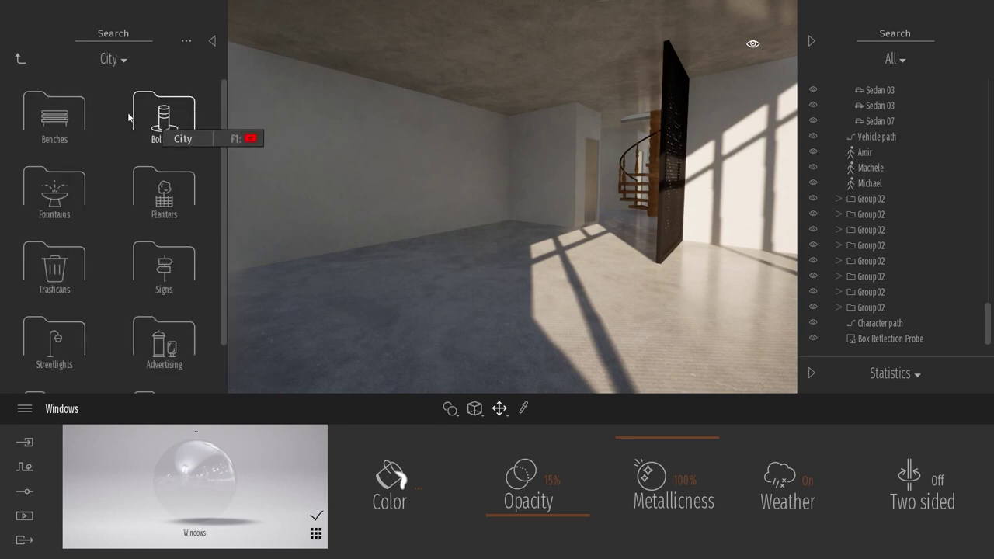
{"action": "left_click", "coordinate": [20, 58]}
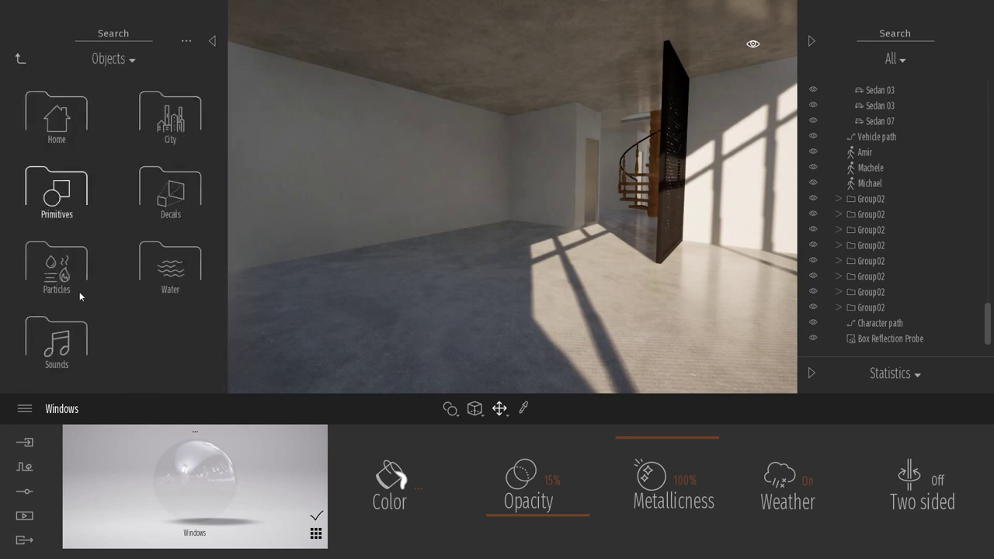
{"action": "left_click", "coordinate": [64, 119]}
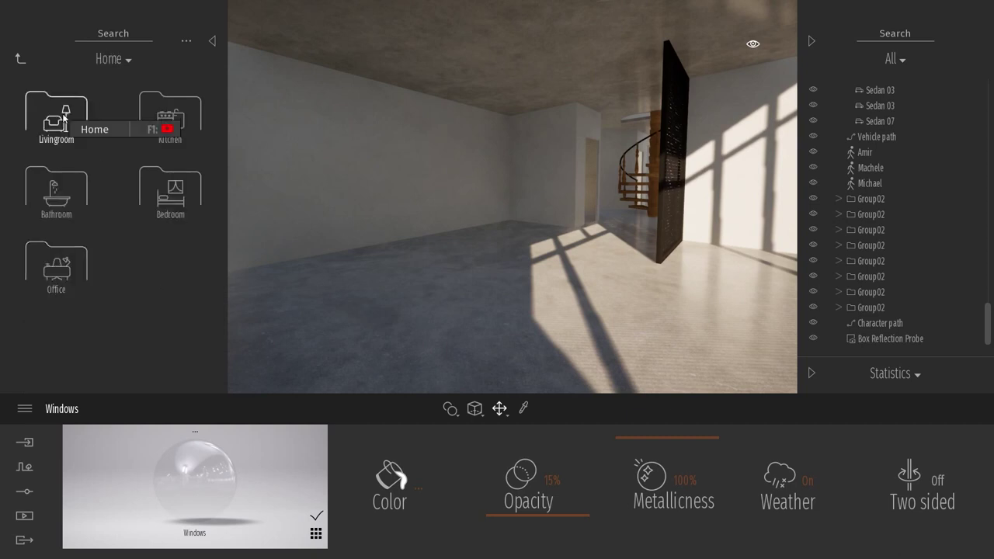
{"action": "left_click", "coordinate": [64, 116]}
{"action": "left_click", "coordinate": [65, 340]}
{"action": "left_click_drag", "start_coordinate": [164, 109], "coordinate": [510, 196]}
{"action": "left_click", "coordinate": [573, 255]}
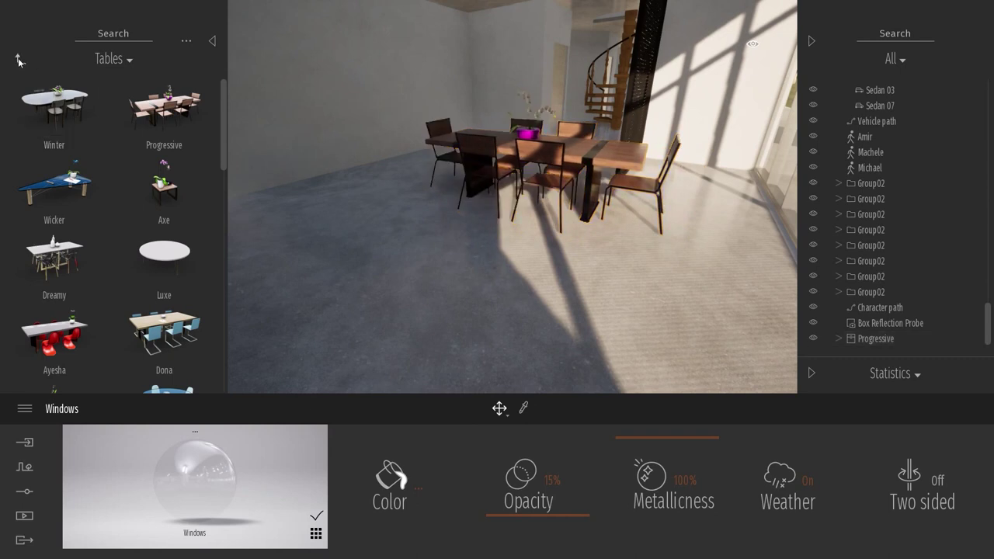
Hang the Frame Composition x8 decoration on the long blank wall behind the dining table
{"action": "left_click", "coordinate": [19, 60]}
{"action": "left_click", "coordinate": [169, 341]}
{"action": "left_click_drag", "start_coordinate": [55, 109], "coordinate": [459, 178]}
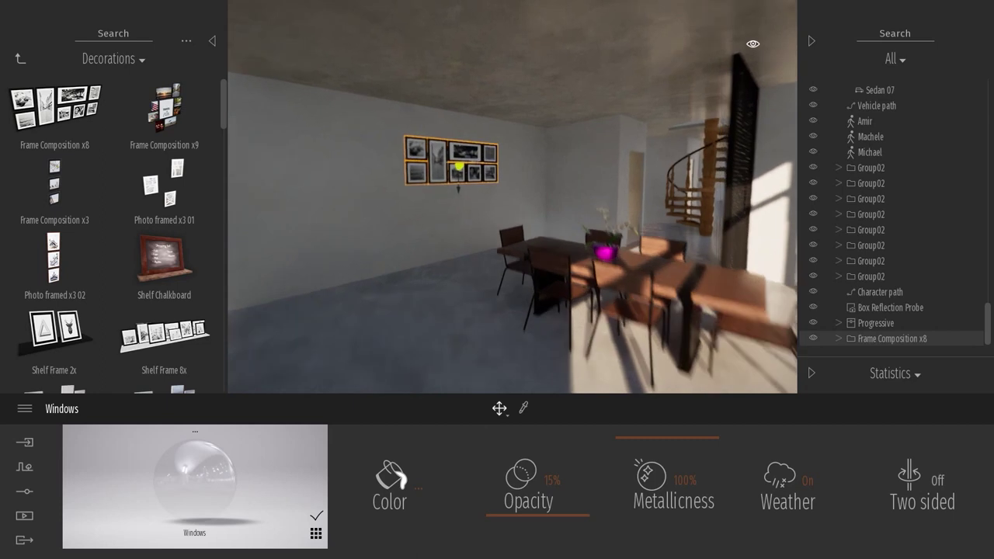
{"action": "scroll", "coordinate": [561, 187], "scroll_direction": "up", "scroll_amount": 3}
Place a Restruct shelf from the living-room storage library against the end wall between the dark screen and the glazing
{"action": "left_click", "coordinate": [21, 59]}
{"action": "left_click", "coordinate": [174, 260]}
{"action": "right_click_drag", "start_coordinate": [244, 148], "coordinate": [435, 147]}
{"action": "left_click_drag", "start_coordinate": [165, 110], "coordinate": [564, 314]}
{"action": "left_click", "coordinate": [541, 267]}
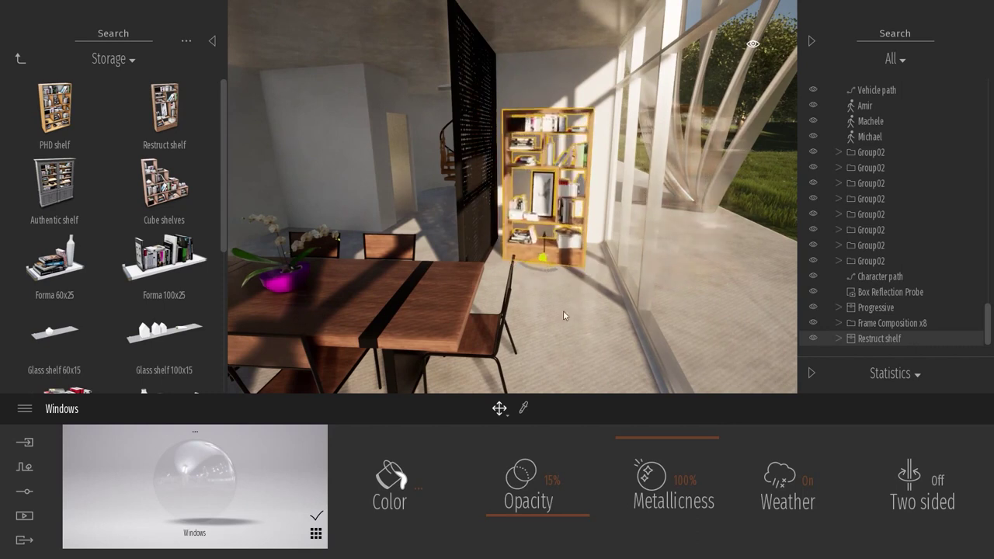
Scale up the Restruct shelf so it fills the end wall, adjust its position and deselect it
{"action": "left_click", "coordinate": [497, 410]}
{"action": "left_click", "coordinate": [508, 330]}
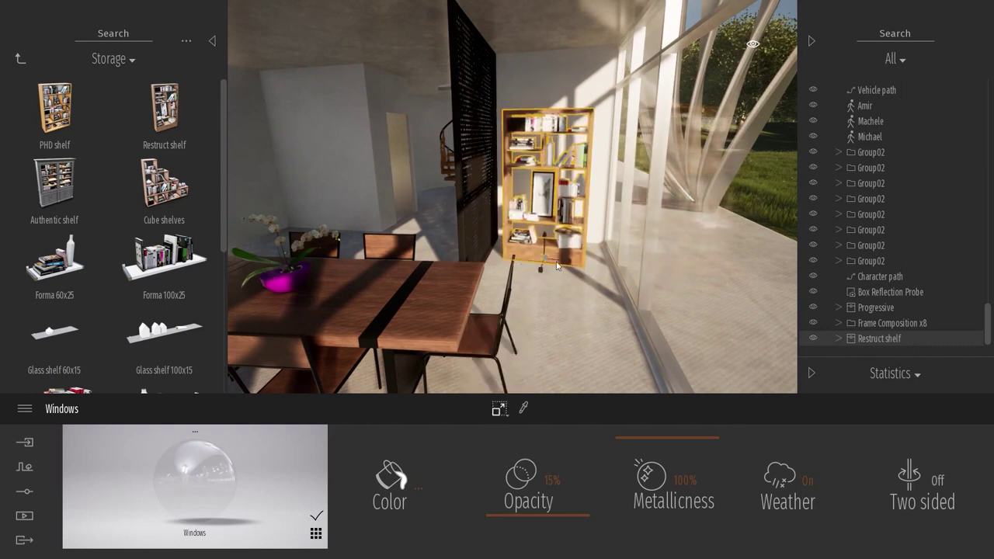
{"action": "left_click_drag", "start_coordinate": [547, 258], "coordinate": [564, 144]}
{"action": "left_click_drag", "start_coordinate": [543, 268], "coordinate": [546, 254]}
{"action": "key", "text": "Escape"}
Place a Monstera from the living-room plants library on the floor in front of the spiral staircase
{"action": "middle_click_drag", "start_coordinate": [665, 296], "coordinate": [601, 295], "text": "shift"}
{"action": "key", "text": "w"}
{"action": "right_click_drag", "start_coordinate": [549, 214], "coordinate": [33, 67]}
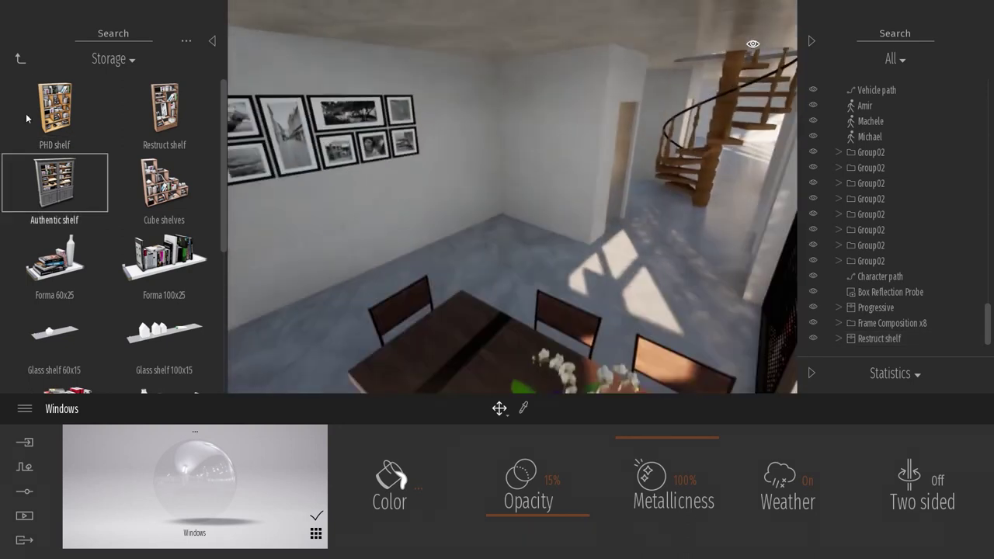
{"action": "left_click", "coordinate": [21, 58]}
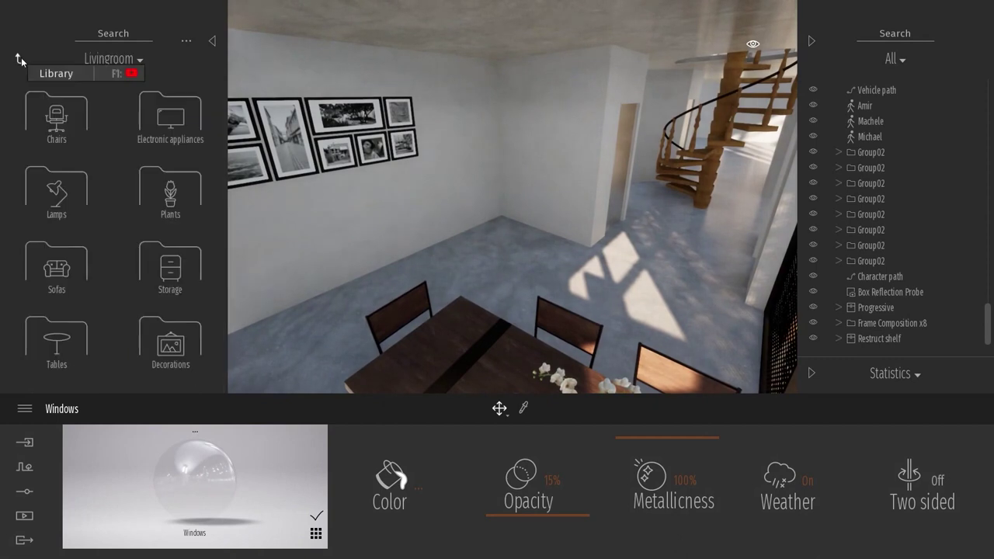
{"action": "left_click", "coordinate": [167, 192]}
{"action": "scroll", "coordinate": [173, 194], "scroll_direction": "down", "scroll_amount": 2}
{"action": "left_click_drag", "start_coordinate": [520, 275], "coordinate": [398, 287]}
{"action": "left_click_drag", "start_coordinate": [483, 286], "coordinate": [672, 250]}
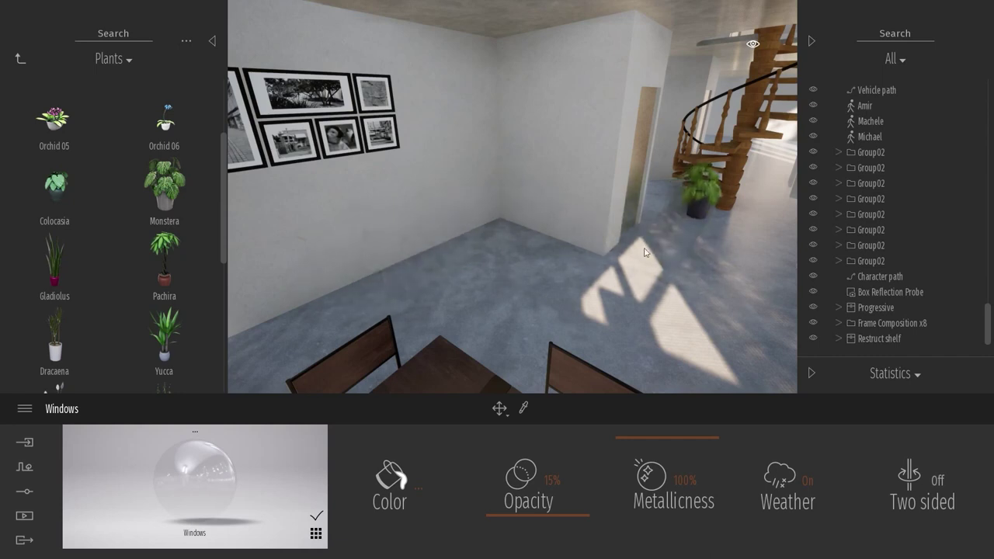
Add Kentia, Beaucarnea and Ficus Golden King plants in the room corner beside the picture frames, and end placement
{"action": "scroll", "coordinate": [125, 243], "scroll_direction": "down", "scroll_amount": 5}
{"action": "left_click_drag", "start_coordinate": [74, 299], "coordinate": [509, 238]}
{"action": "left_click_drag", "start_coordinate": [194, 309], "coordinate": [469, 261]}
{"action": "scroll", "coordinate": [147, 333], "scroll_direction": "down", "scroll_amount": 2}
{"action": "left_click_drag", "start_coordinate": [164, 314], "coordinate": [625, 283]}
{"action": "key", "text": "Escape"}
Place a Nightstand 02 from the bedroom storage library along the wall near the picture frames, with its drawers facing the room
{"action": "right_click_drag", "start_coordinate": [633, 198], "coordinate": [559, 155]}
{"action": "key", "text": "s"}
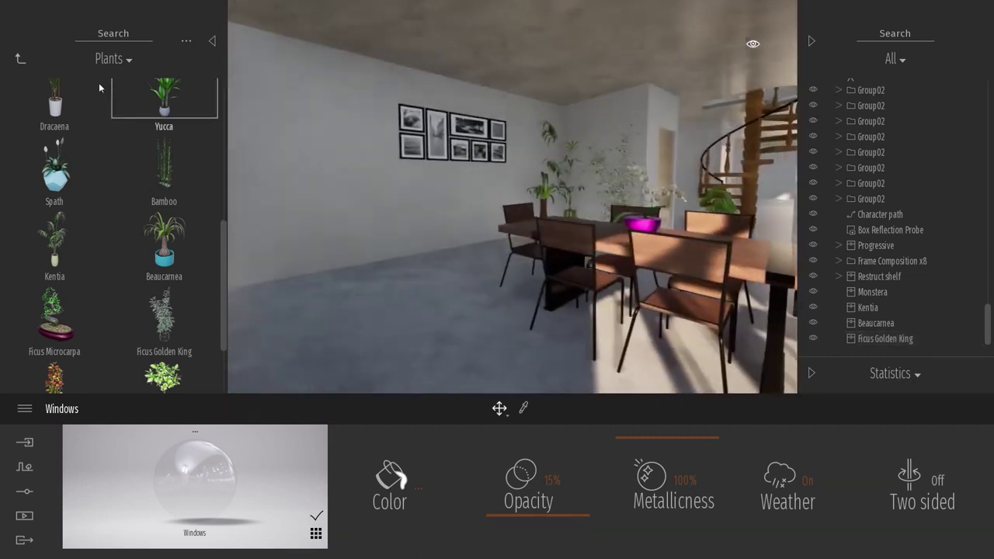
{"action": "left_click", "coordinate": [21, 59]}
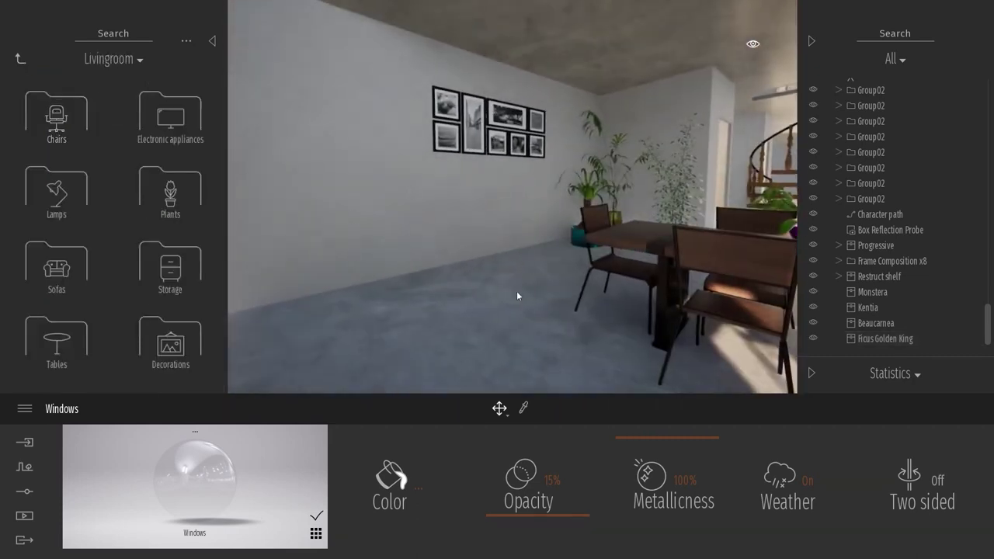
{"action": "left_click", "coordinate": [19, 59]}
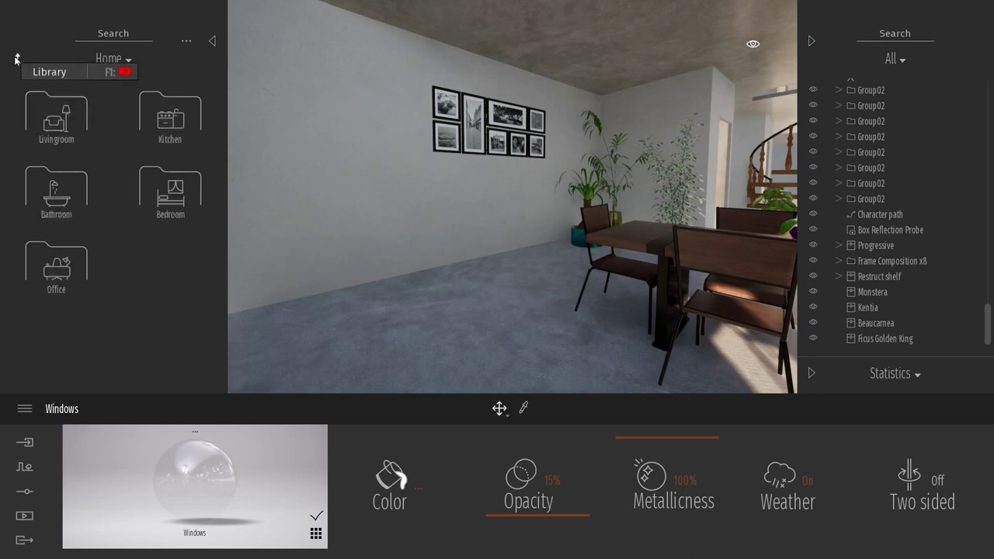
{"action": "left_click", "coordinate": [171, 194]}
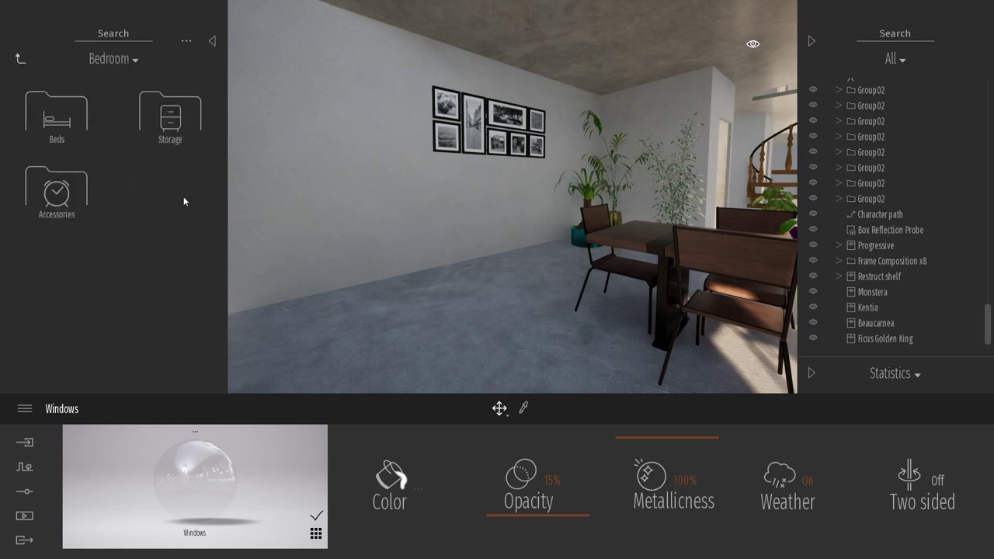
{"action": "left_click", "coordinate": [171, 116]}
{"action": "scroll", "coordinate": [135, 199], "scroll_direction": "down", "scroll_amount": 2}
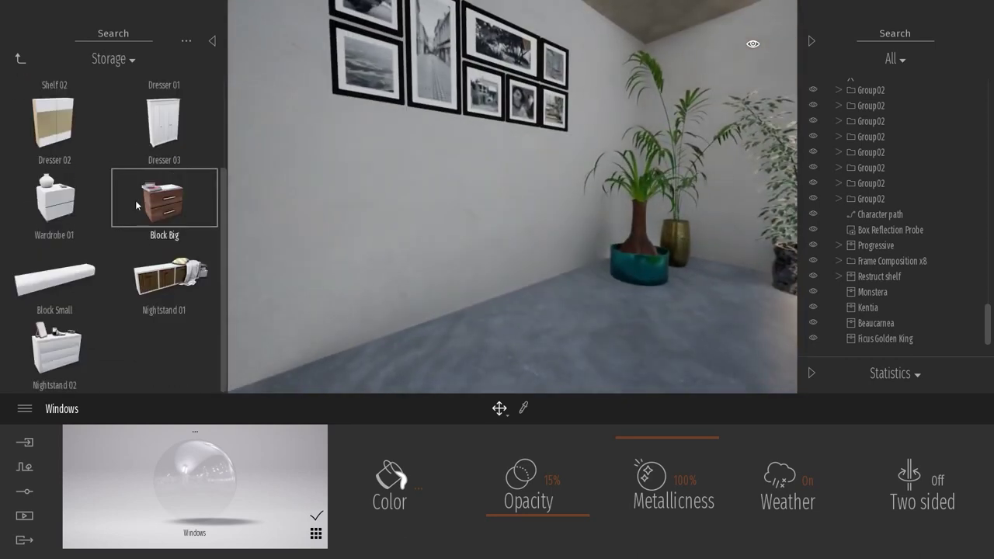
{"action": "key", "text": "s"}
{"action": "left_click_drag", "start_coordinate": [76, 358], "coordinate": [387, 362]}
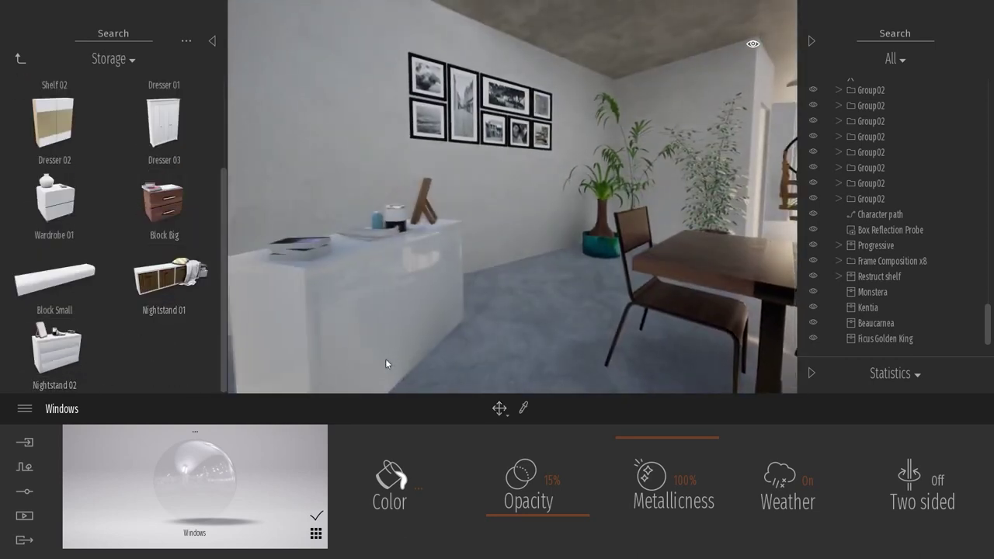
{"action": "right_click_drag", "start_coordinate": [545, 274], "coordinate": [512, 318]}
{"action": "left_click_drag", "start_coordinate": [432, 313], "coordinate": [324, 111]}
{"action": "key", "text": "a"}
{"action": "right_click_drag", "start_coordinate": [469, 190], "coordinate": [487, 194]}
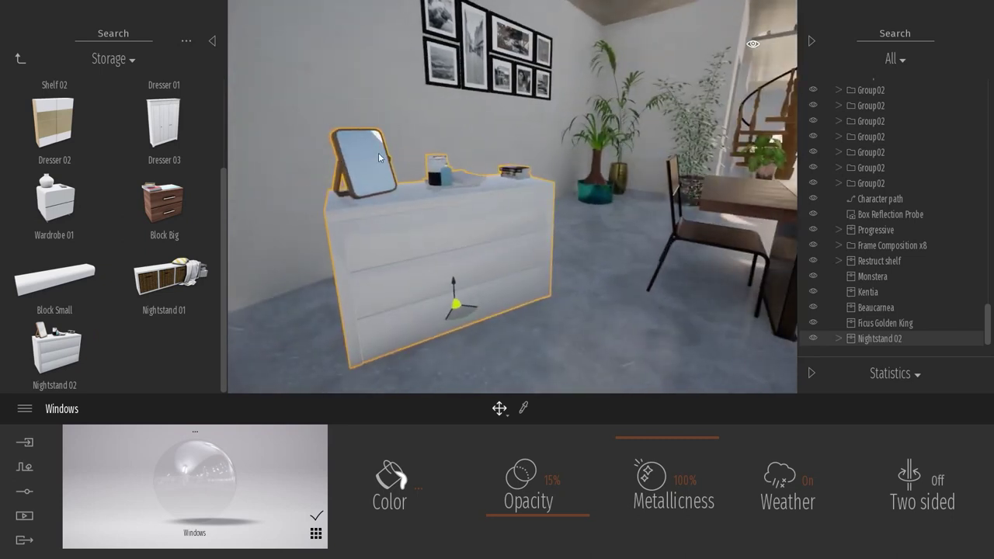
Delete the nightstand's accessories SM_Accessory05, SM_Accessory10 and SM_Book16
{"action": "left_click", "coordinate": [839, 339]}
{"action": "left_click", "coordinate": [892, 309]}
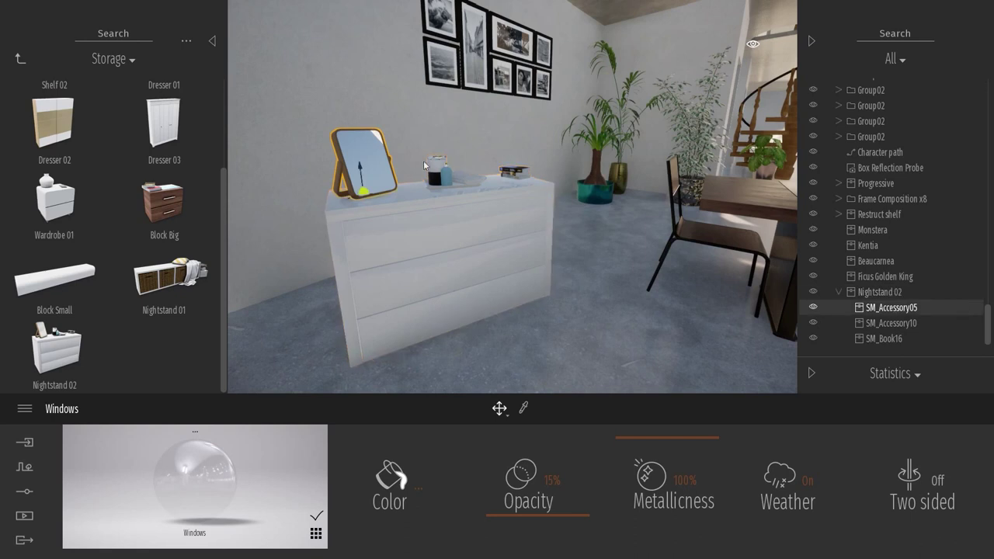
{"action": "left_click", "coordinate": [893, 324], "text": "ctrl"}
{"action": "left_click", "coordinate": [883, 339], "text": "ctrl"}
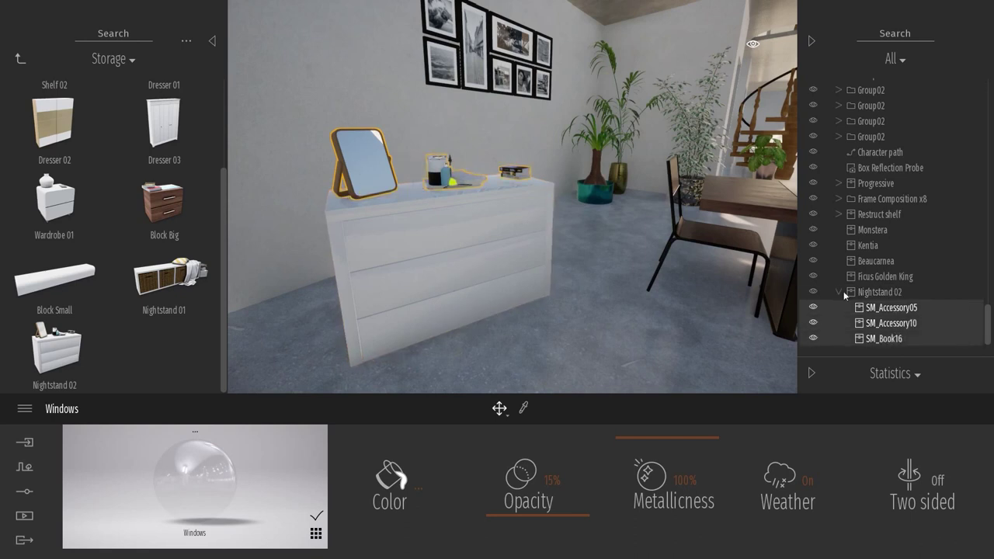
{"action": "key", "text": "Delete"}
Push the nightstand against the wall and duplicate it end to end toward the plants
{"action": "left_click", "coordinate": [482, 217]}
{"action": "middle_click_drag", "start_coordinate": [586, 210], "coordinate": [568, 240], "text": "shift"}
{"action": "left_click_drag", "start_coordinate": [491, 343], "coordinate": [510, 342]}
{"action": "left_click_drag", "start_coordinate": [462, 292], "coordinate": [538, 223]}
{"action": "left_click", "coordinate": [463, 353]}
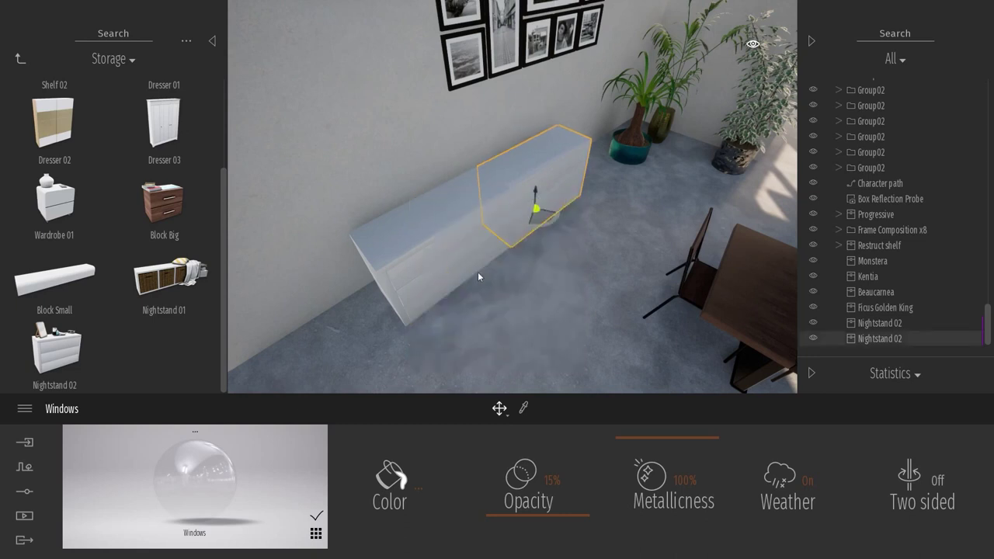
Shift both nightstands together along the wall toward the plants, then deselect them
{"action": "left_click", "coordinate": [460, 232], "text": "ctrl"}
{"action": "left_click_drag", "start_coordinate": [518, 235], "coordinate": [528, 213]}
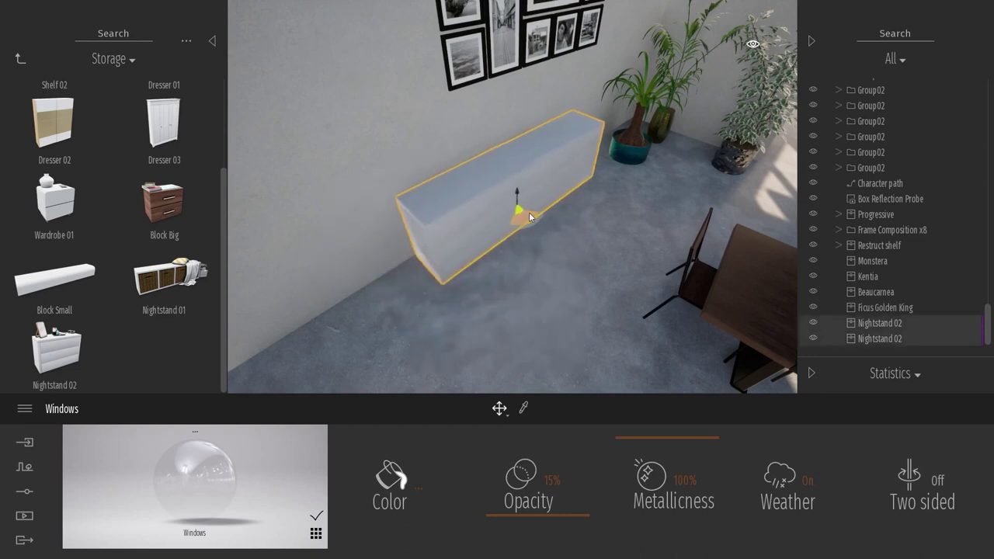
{"action": "left_click", "coordinate": [624, 298]}
Pick up the MI_Wood02Tint01 wood material from the dining table top
{"action": "middle_click_drag", "start_coordinate": [624, 298], "coordinate": [623, 233], "text": "shift"}
{"action": "key", "text": "s"}
{"action": "right_click_drag", "start_coordinate": [624, 233], "coordinate": [421, 236]}
{"action": "middle_click_drag", "start_coordinate": [630, 230], "coordinate": [649, 310], "text": "shift"}
{"action": "key", "text": "w"}
{"action": "right_click_drag", "start_coordinate": [598, 287], "coordinate": [570, 293]}
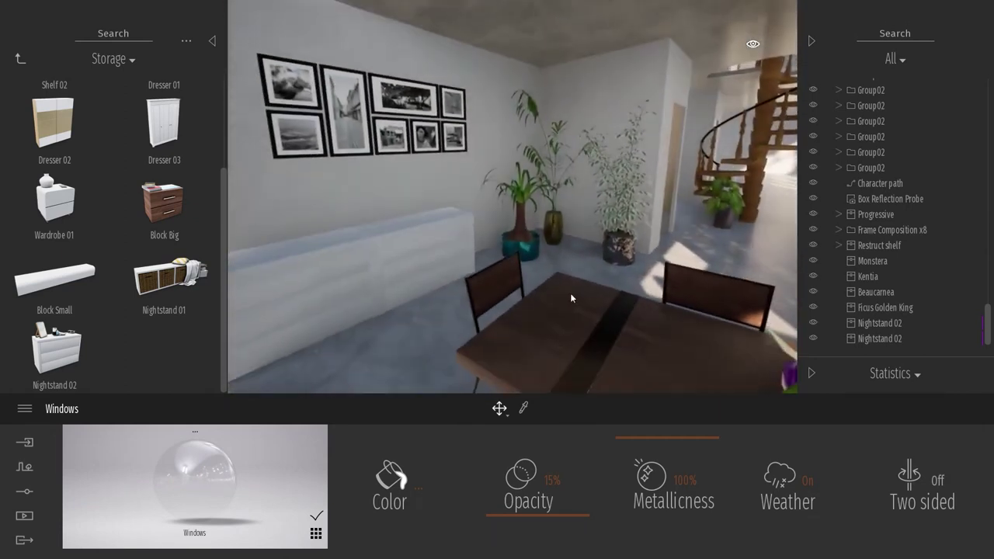
{"action": "left_click", "coordinate": [523, 409]}
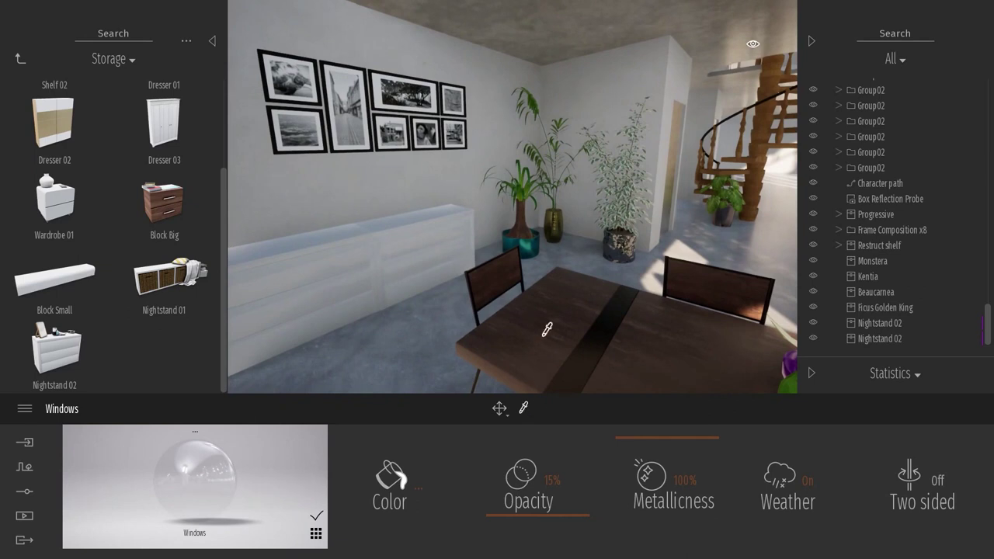
{"action": "left_click", "coordinate": [548, 316]}
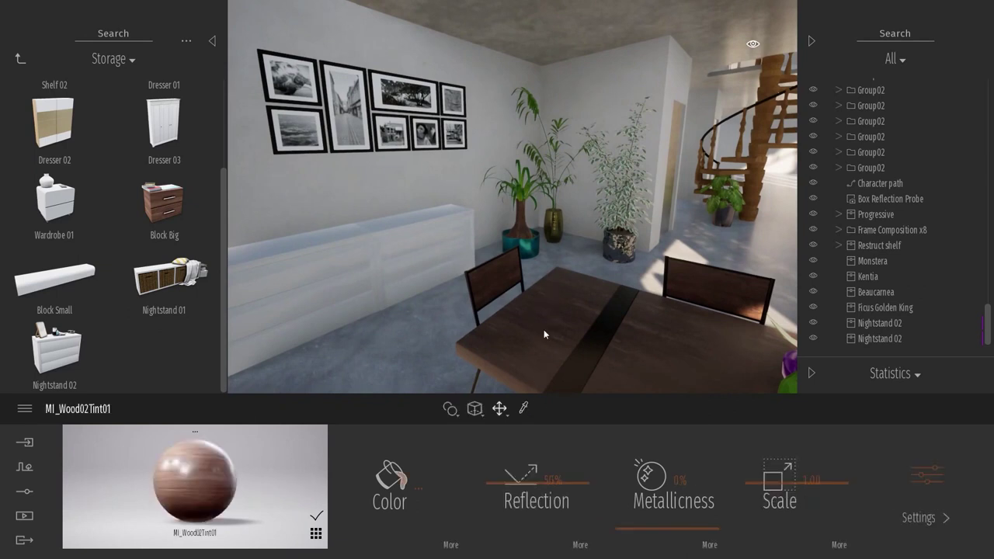
Apply the MI_Wood02Tint01 wood material to both nightstands under the picture frames
{"action": "key", "text": "w"}
{"action": "key", "text": "a"}
{"action": "left_click_drag", "start_coordinate": [247, 514], "coordinate": [375, 366]}
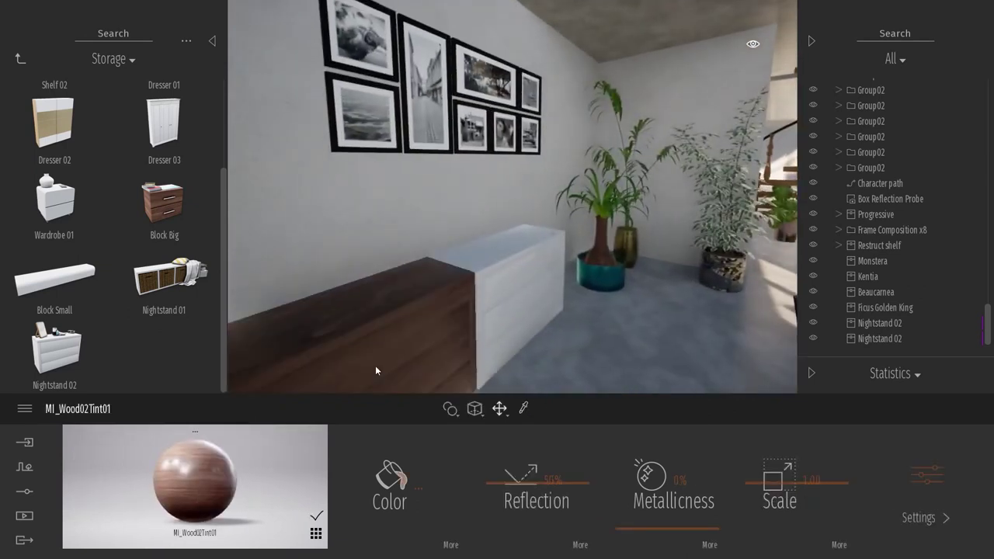
{"action": "left_click_drag", "start_coordinate": [271, 466], "coordinate": [498, 291]}
Review the furnished dining area from several viewpoints, including the table, bookshelf, wooden nightstands and remaining empty floor
{"action": "key", "text": "s"}
{"action": "right_click_drag", "start_coordinate": [499, 290], "coordinate": [546, 296]}
{"action": "key", "text": "s"}
{"action": "key", "text": "s"}
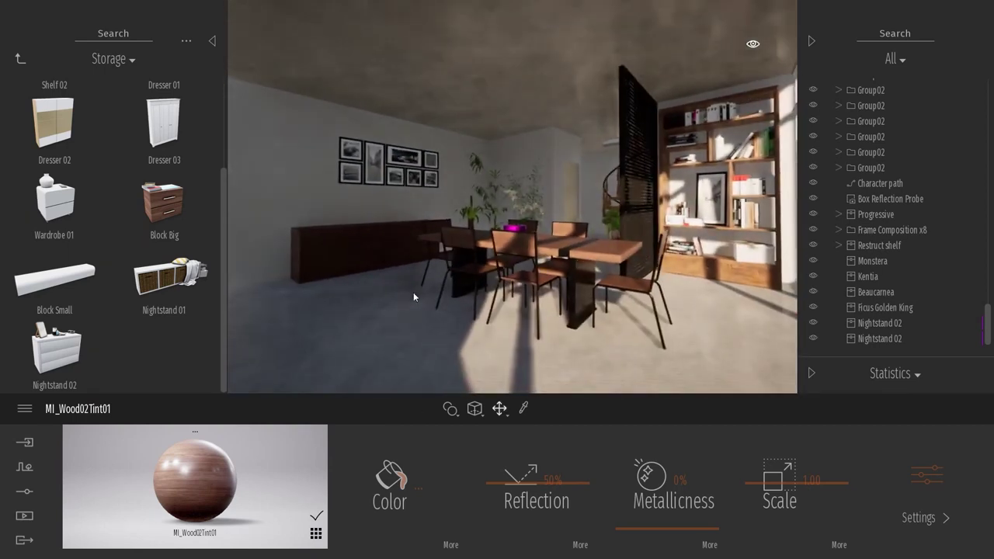
{"action": "right_click_drag", "start_coordinate": [484, 300], "coordinate": [514, 294]}
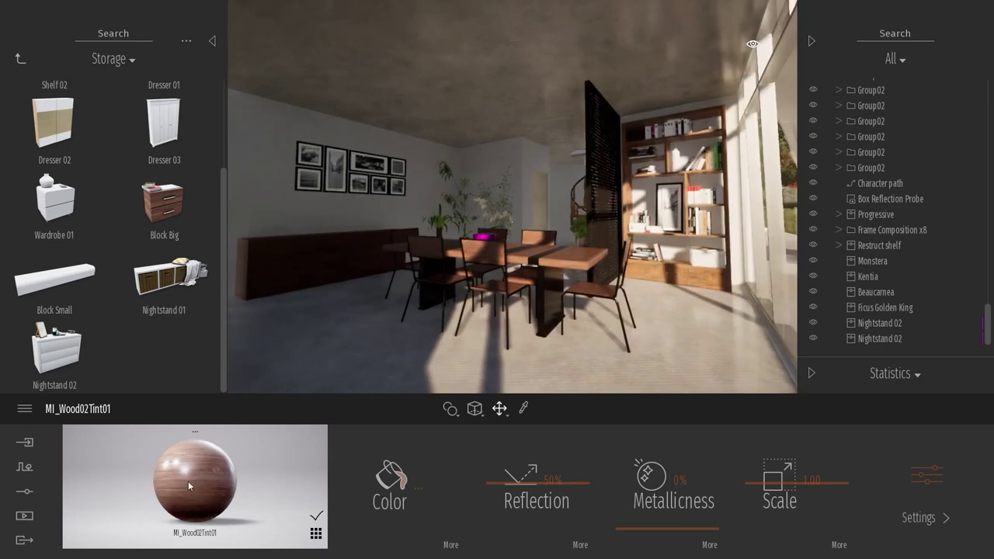
{"action": "key", "text": "Up"}
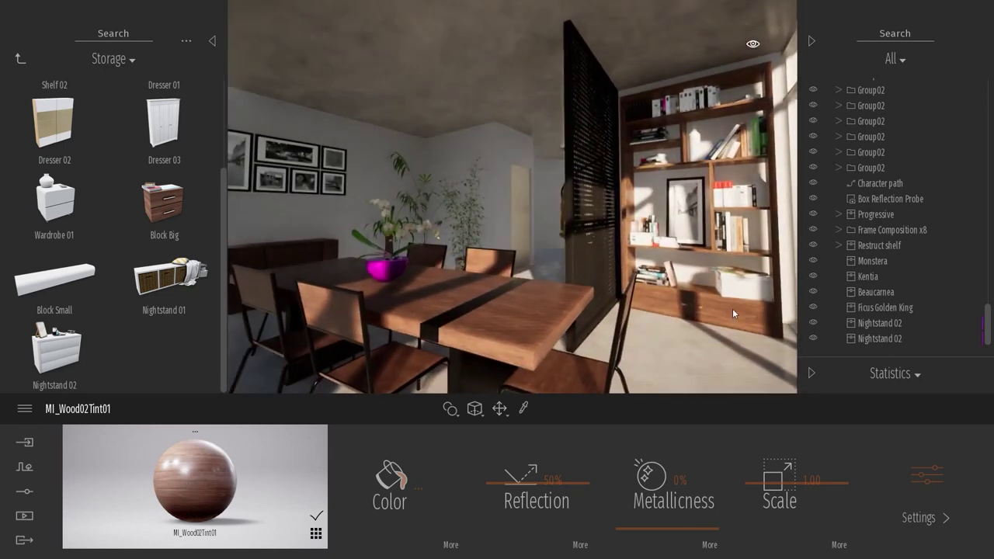
{"action": "key", "text": "Down"}
{"action": "key", "text": "Right"}
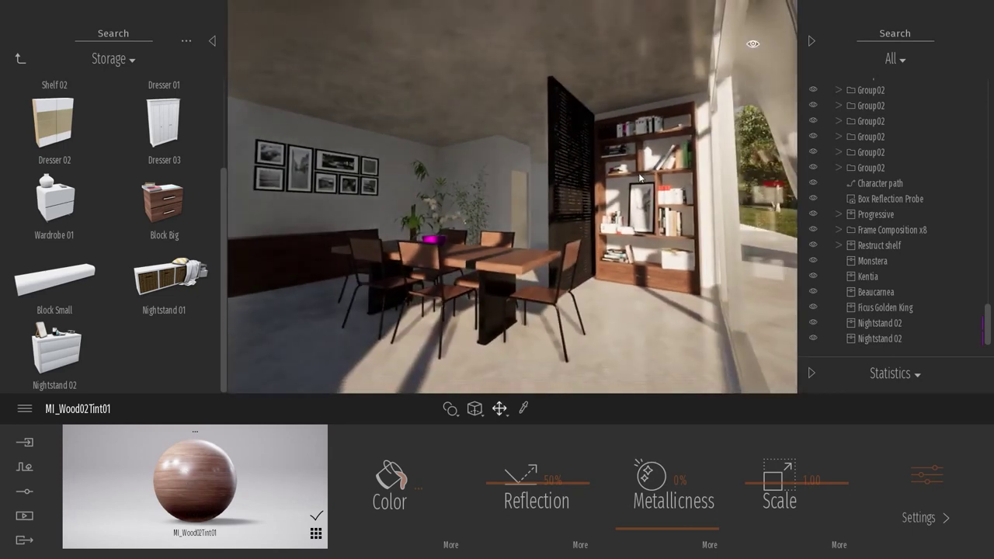
{"action": "left_click", "coordinate": [641, 168]}
{"action": "right_click_drag", "start_coordinate": [641, 168], "coordinate": [512, 168]}
{"action": "right_click_drag", "start_coordinate": [465, 273], "coordinate": [488, 277]}
{"action": "key", "text": "Left"}
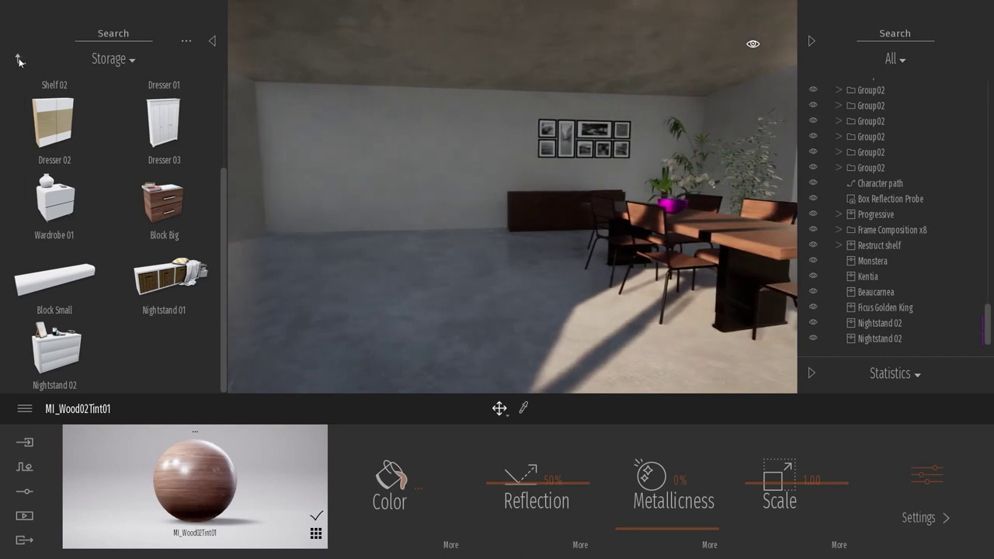
Add the Vixen corner sofa from the living-room library and fit it into the empty corner beside the nightstands
{"action": "left_click", "coordinate": [19, 58]}
{"action": "left_click", "coordinate": [21, 58]}
{"action": "left_click", "coordinate": [37, 107]}
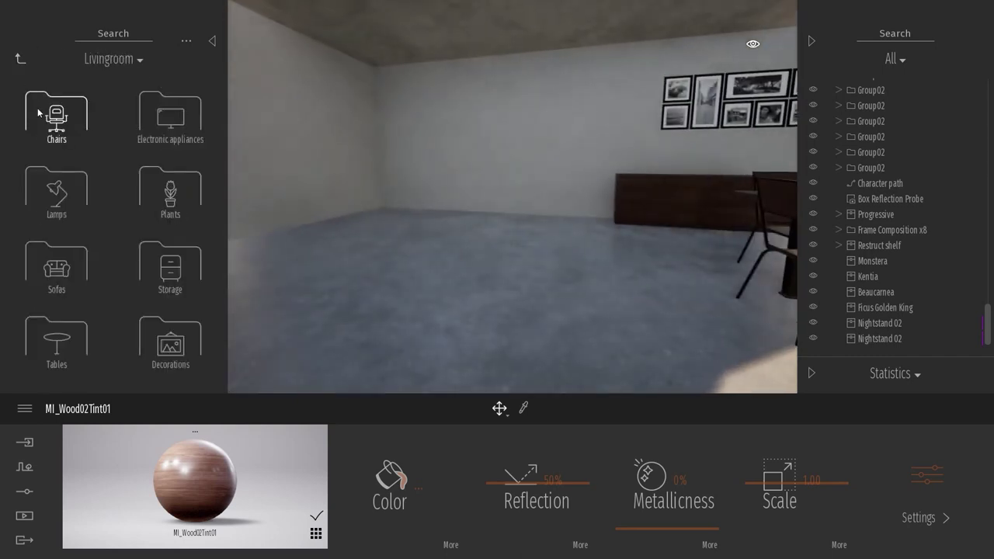
{"action": "left_click", "coordinate": [66, 267]}
{"action": "left_click_drag", "start_coordinate": [164, 187], "coordinate": [505, 217]}
{"action": "key", "text": "e"}
{"action": "left_click_drag", "start_coordinate": [483, 291], "coordinate": [600, 266]}
Add the Carpet 270x200 decoration to the floor in front of the corner sofa
{"action": "left_click", "coordinate": [21, 58]}
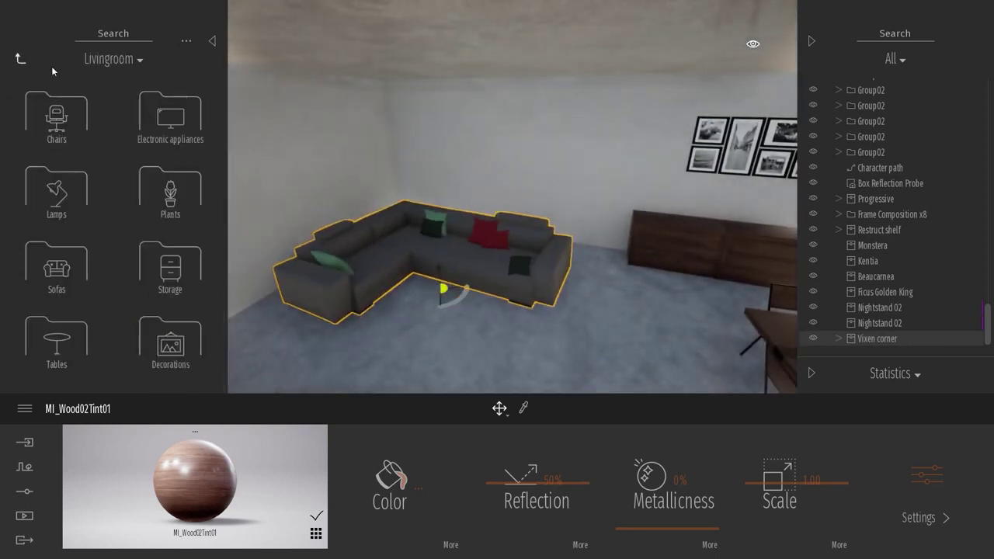
{"action": "left_click", "coordinate": [170, 341]}
{"action": "left_click_drag", "start_coordinate": [224, 97], "coordinate": [223, 336]}
{"action": "scroll", "coordinate": [166, 240], "scroll_direction": "down", "scroll_amount": 2}
{"action": "key", "text": "q"}
{"action": "left_click_drag", "start_coordinate": [76, 281], "coordinate": [423, 238]}
Move the patterned carpet closer to the corner sofa so it lies along the seating, then deselect it
{"action": "middle_click_drag", "start_coordinate": [423, 239], "coordinate": [545, 237], "text": "shift"}
{"action": "key", "text": "Tab"}
{"action": "left_click_drag", "start_coordinate": [464, 223], "coordinate": [467, 224]}
{"action": "middle_click_drag", "start_coordinate": [467, 235], "coordinate": [480, 271], "text": "shift"}
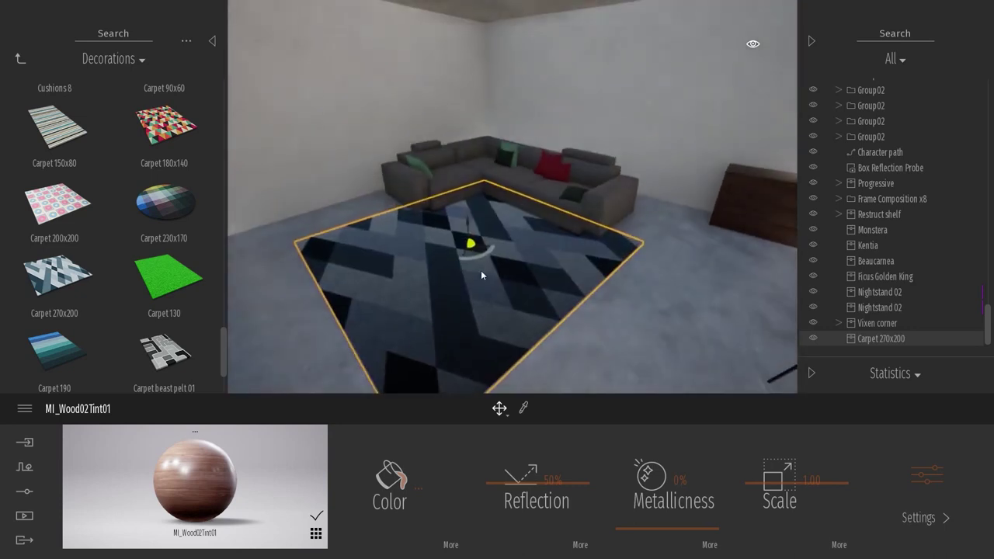
{"action": "left_click_drag", "start_coordinate": [479, 255], "coordinate": [486, 236]}
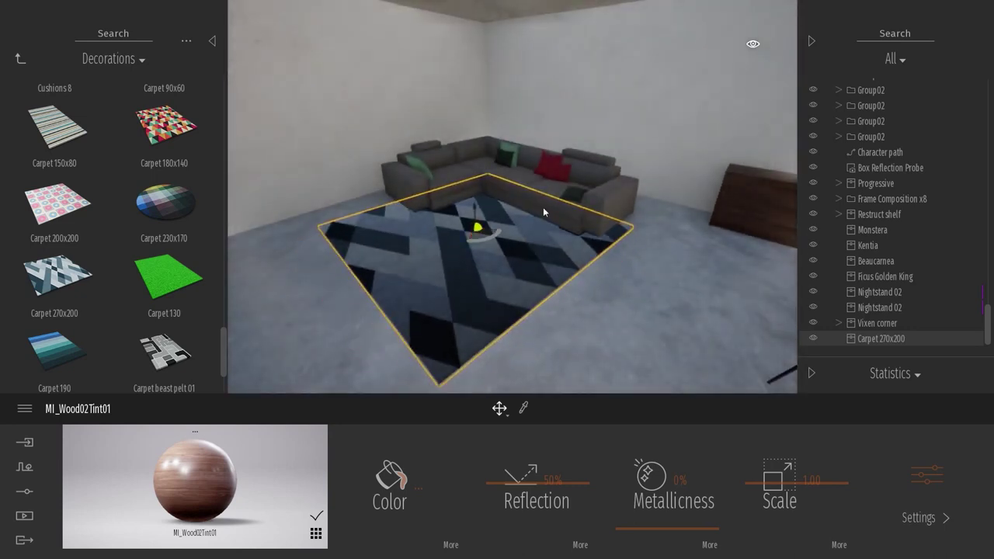
{"action": "key", "text": "Escape"}
{"action": "middle_click_drag", "start_coordinate": [543, 207], "coordinate": [571, 187], "text": "shift"}
Place the Expand floor lamp between the end of the corner sofa and the nightstands, arching over the seating
{"action": "left_click", "coordinate": [17, 57]}
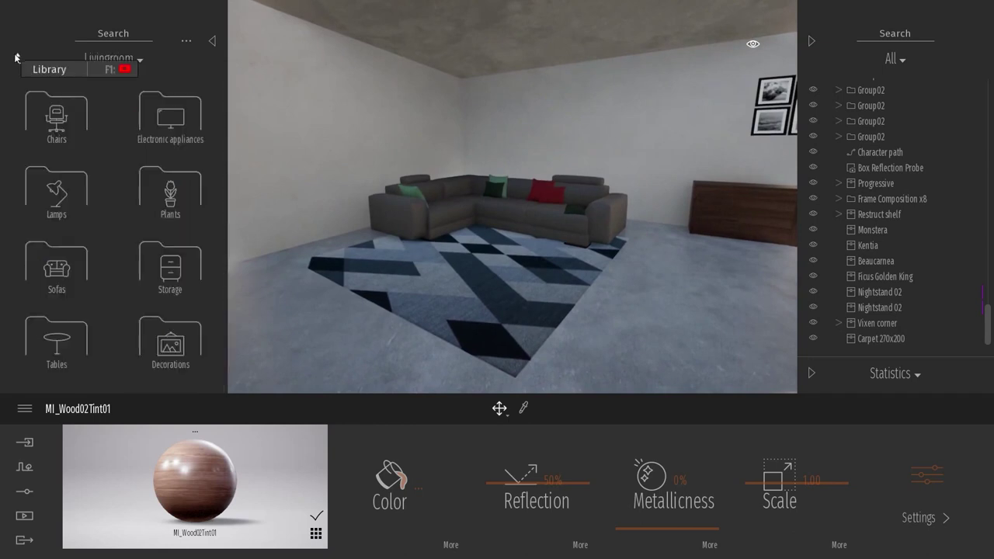
{"action": "left_click", "coordinate": [56, 192]}
{"action": "right_click_drag", "start_coordinate": [452, 247], "coordinate": [497, 246]}
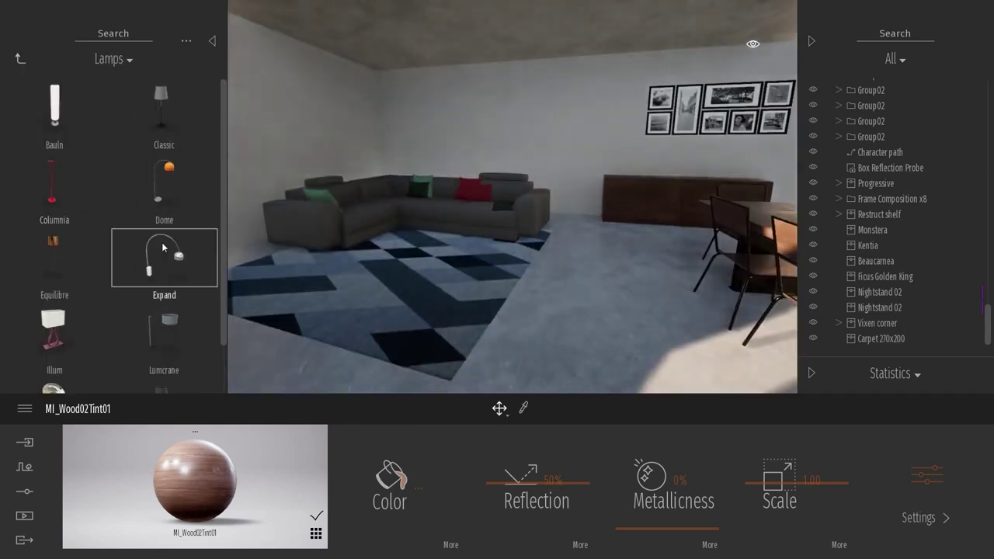
{"action": "left_click_drag", "start_coordinate": [212, 254], "coordinate": [575, 231]}
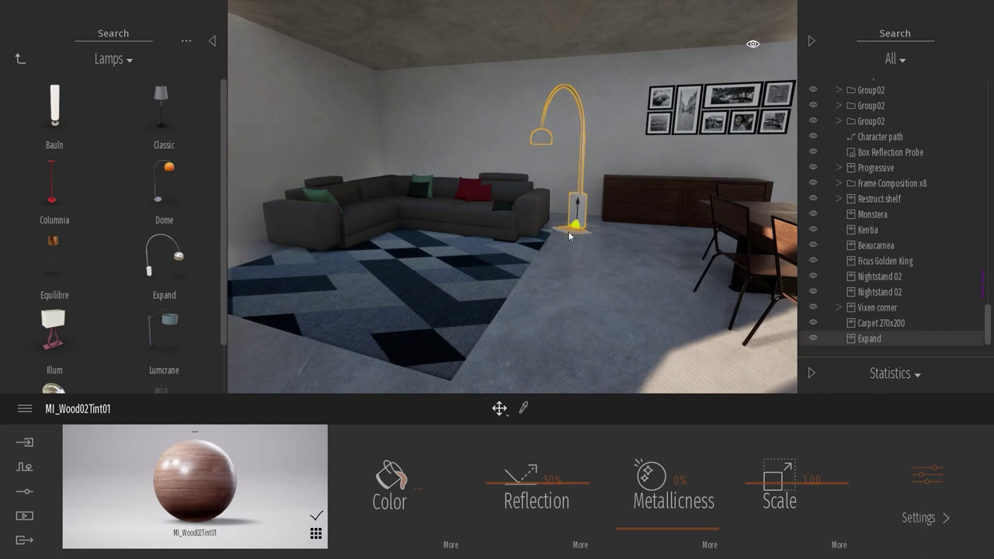
Place the Daisy coffee table on the carpet in front of the corner sofa
{"action": "left_click", "coordinate": [18, 61]}
{"action": "left_click", "coordinate": [62, 347]}
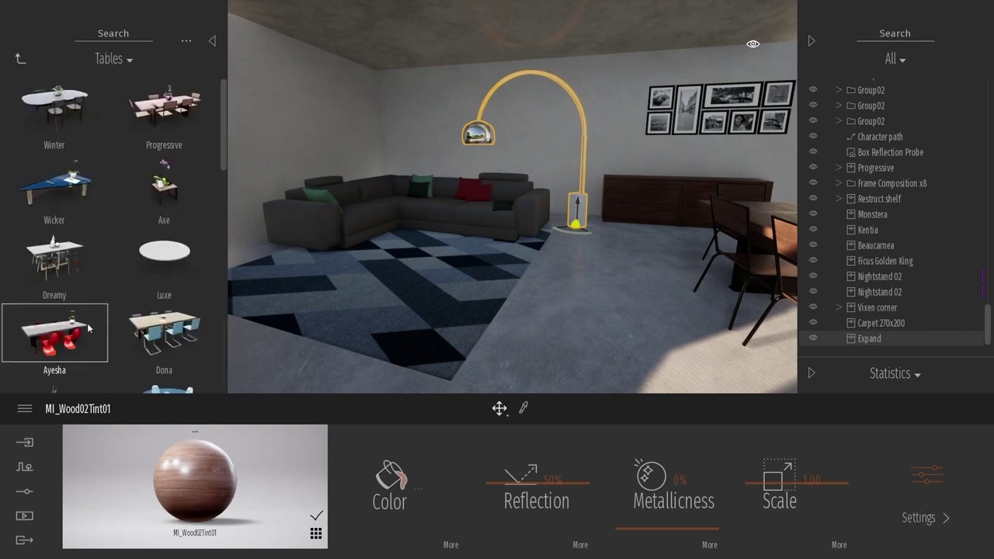
{"action": "left_click_drag", "start_coordinate": [225, 127], "coordinate": [224, 350]}
{"action": "left_click_drag", "start_coordinate": [164, 272], "coordinate": [443, 278]}
{"action": "right_click_drag", "start_coordinate": [581, 317], "coordinate": [668, 310]}
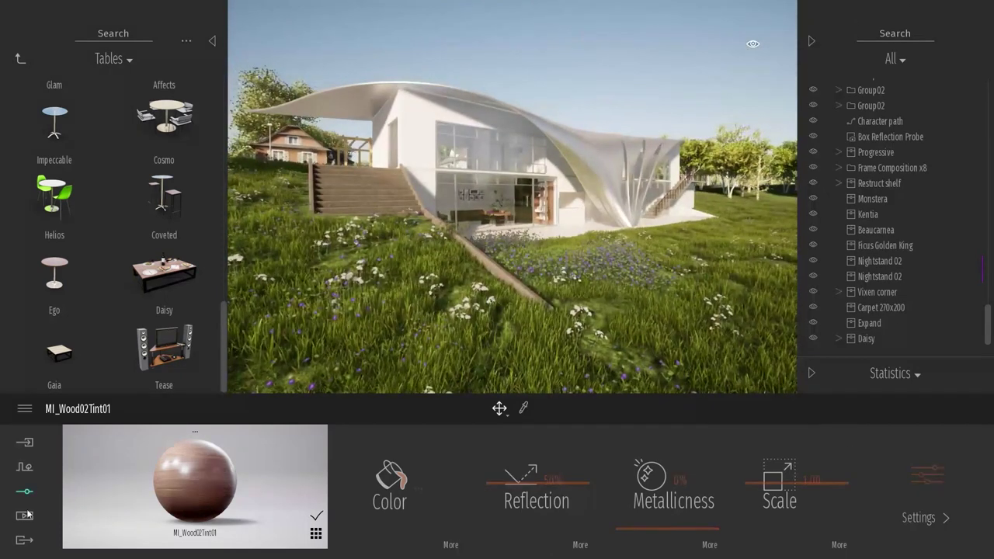
Reframe Image1 closer to the pavilion facade and furnished ground floor, and update the saved image view
{"action": "left_click", "coordinate": [24, 516]}
{"action": "left_click", "coordinate": [329, 475]}
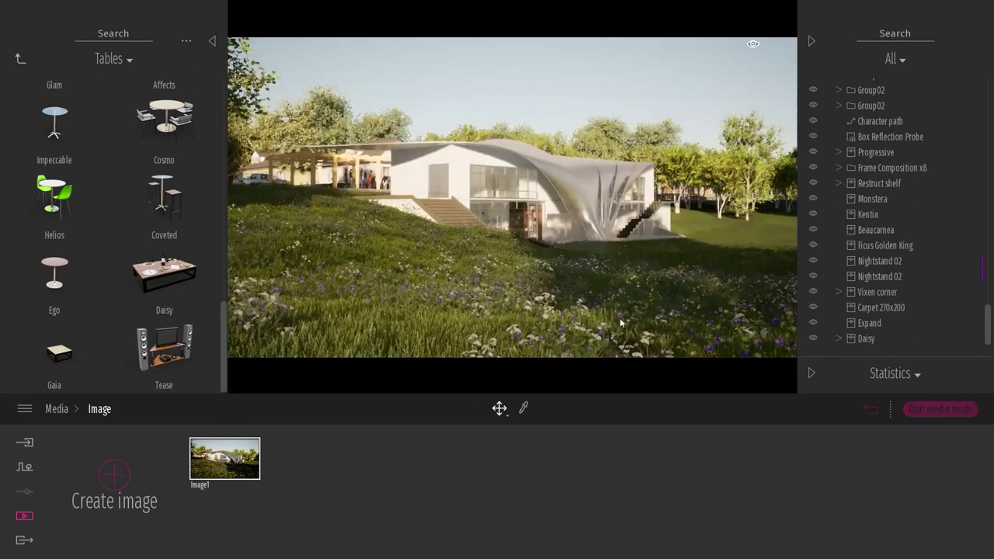
{"action": "scroll", "coordinate": [573, 232], "scroll_direction": "up", "scroll_amount": 4}
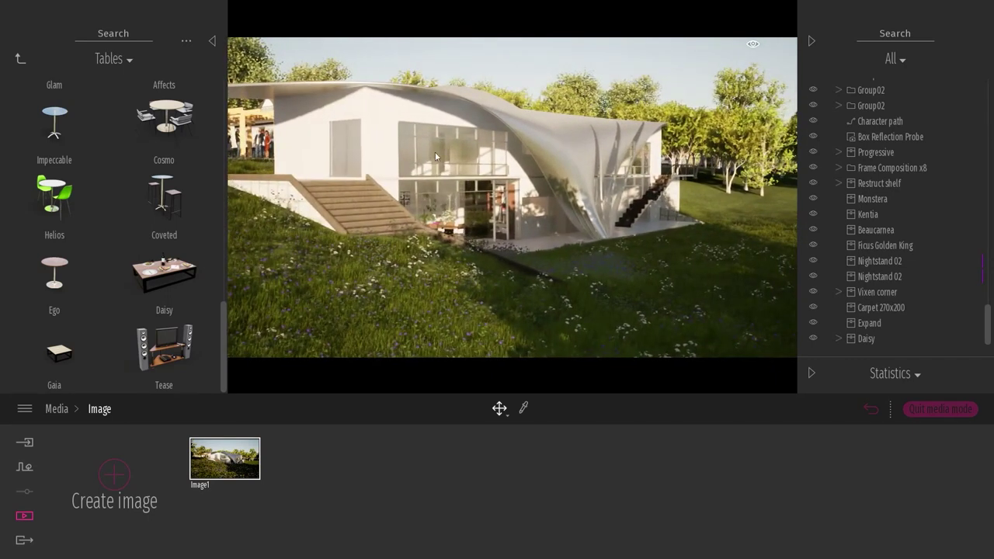
{"action": "left_click", "coordinate": [232, 434]}
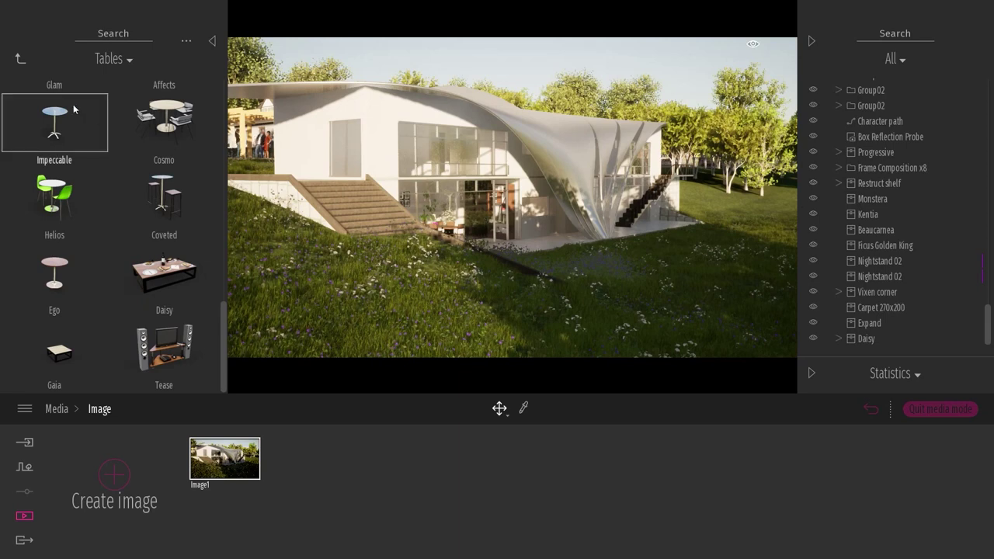
Return the library from the living-room tables to its top-level categories
{"action": "left_click", "coordinate": [21, 59]}
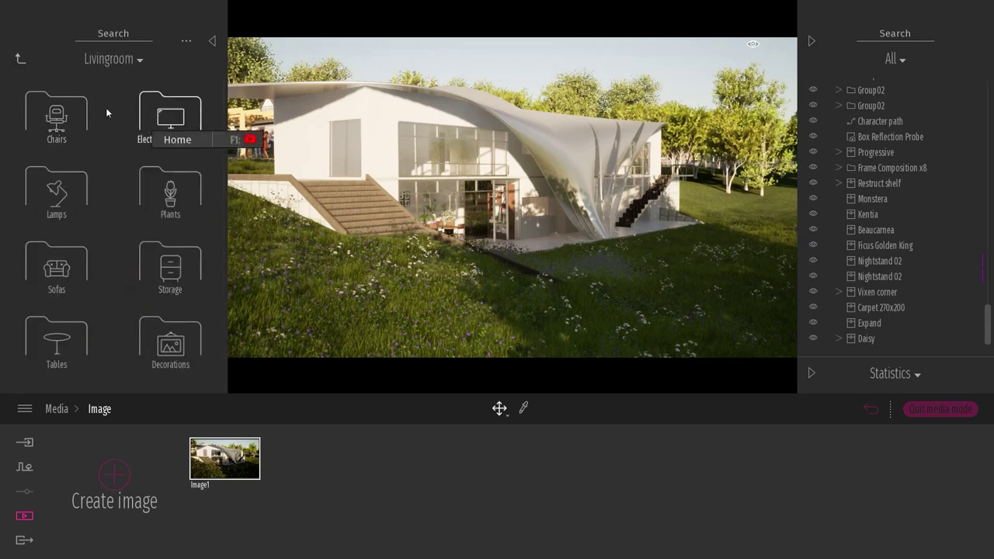
{"action": "left_click", "coordinate": [19, 57]}
{"action": "left_click", "coordinate": [19, 58]}
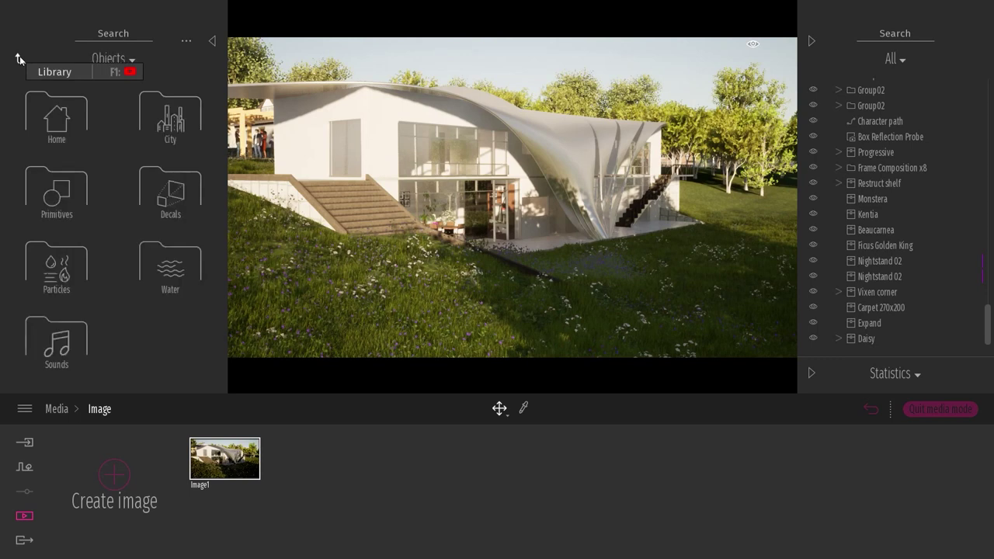
{"action": "left_click", "coordinate": [19, 58]}
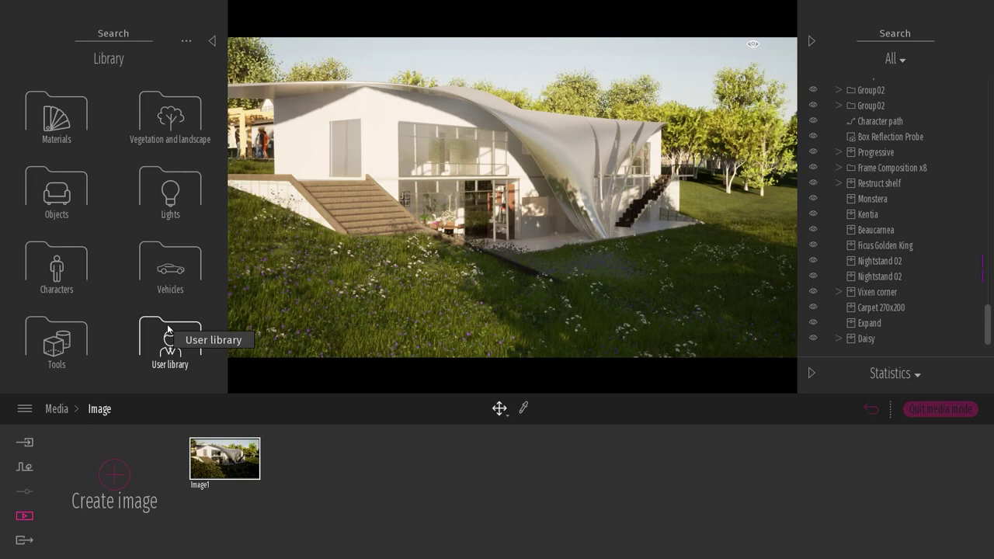
Examine the supported file types for a new geometry import, then cancel without importing a file
{"action": "left_click", "coordinate": [28, 446]}
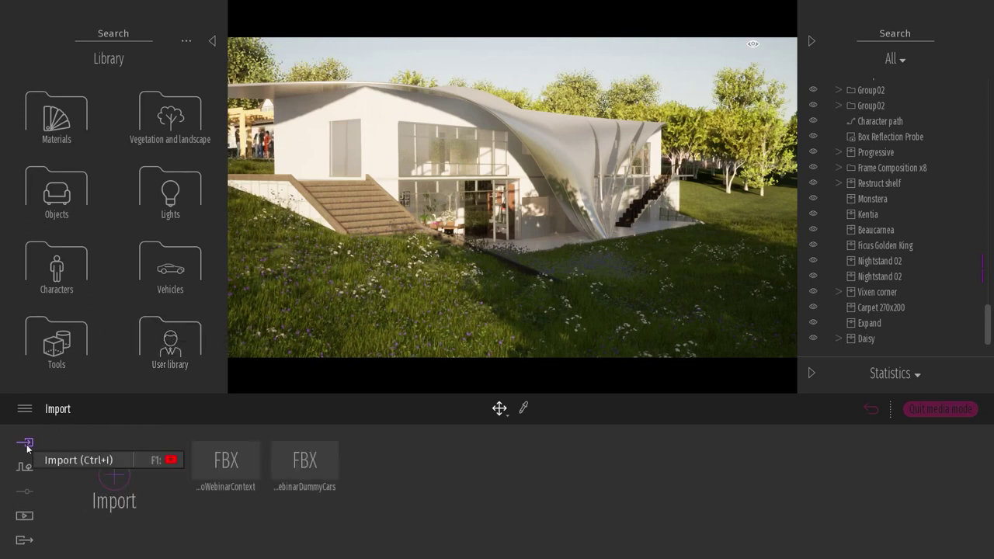
{"action": "left_click", "coordinate": [115, 476]}
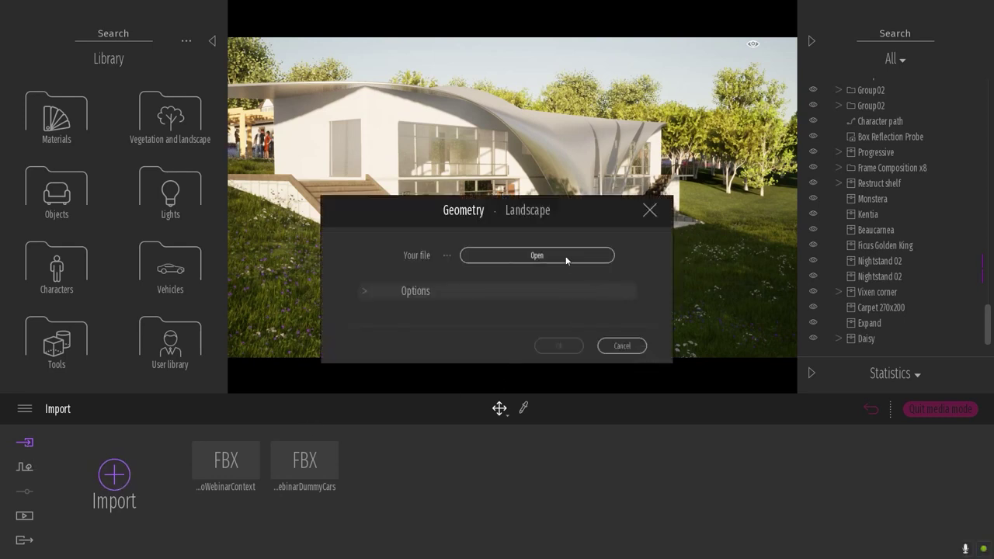
{"action": "left_click", "coordinate": [566, 260]}
{"action": "left_click", "coordinate": [711, 376]}
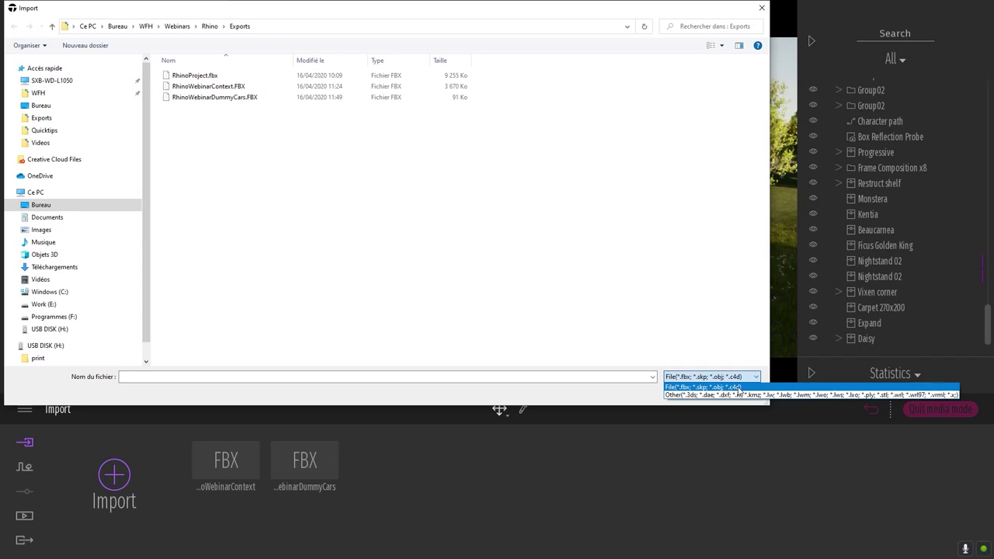
{"action": "left_click", "coordinate": [620, 402]}
{"action": "left_click", "coordinate": [739, 393]}
{"action": "left_click", "coordinate": [620, 348]}
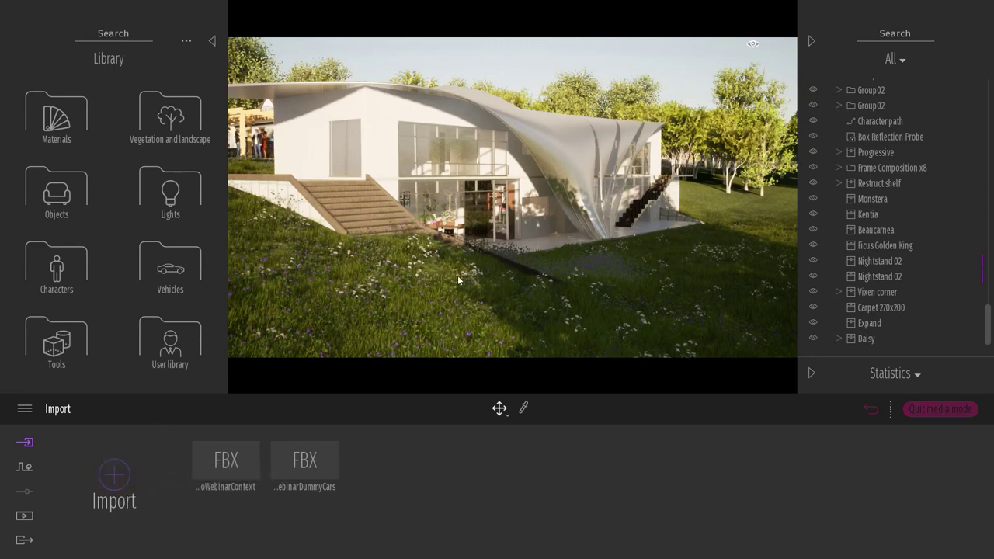
Browse the user library, including its Online folder and the saved custom models
{"action": "left_click", "coordinate": [170, 342]}
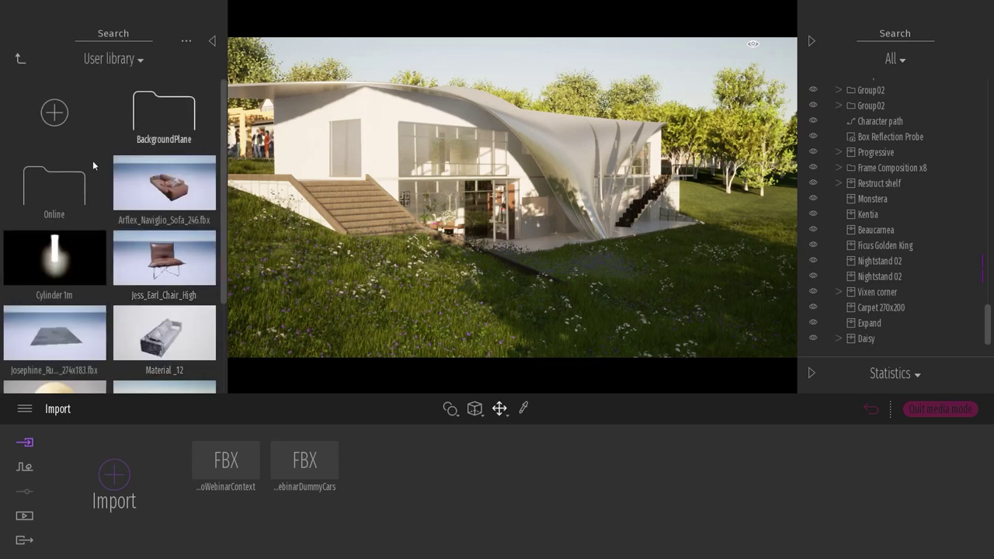
{"action": "left_click", "coordinate": [71, 184]}
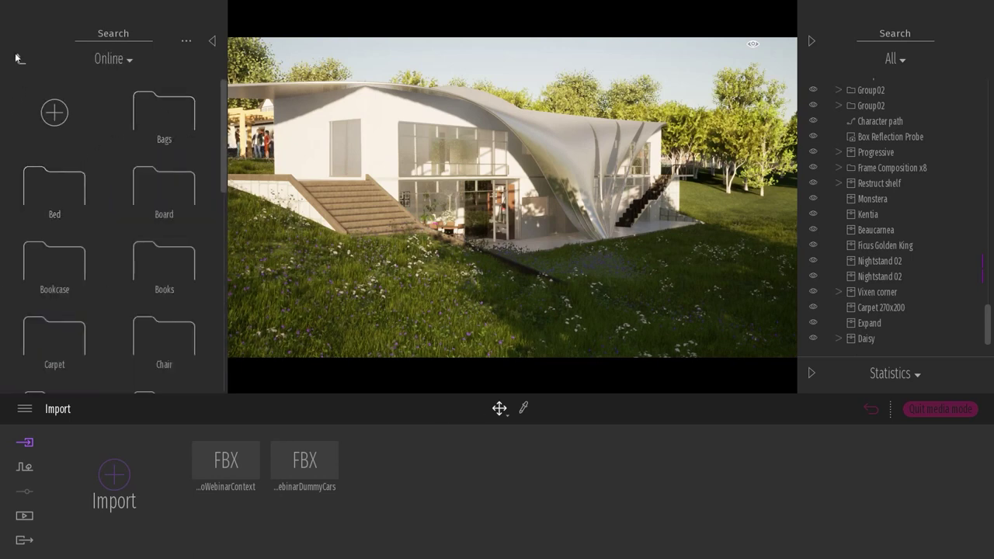
{"action": "left_click", "coordinate": [20, 59]}
{"action": "scroll", "coordinate": [177, 284], "scroll_direction": "down", "scroll_amount": 2}
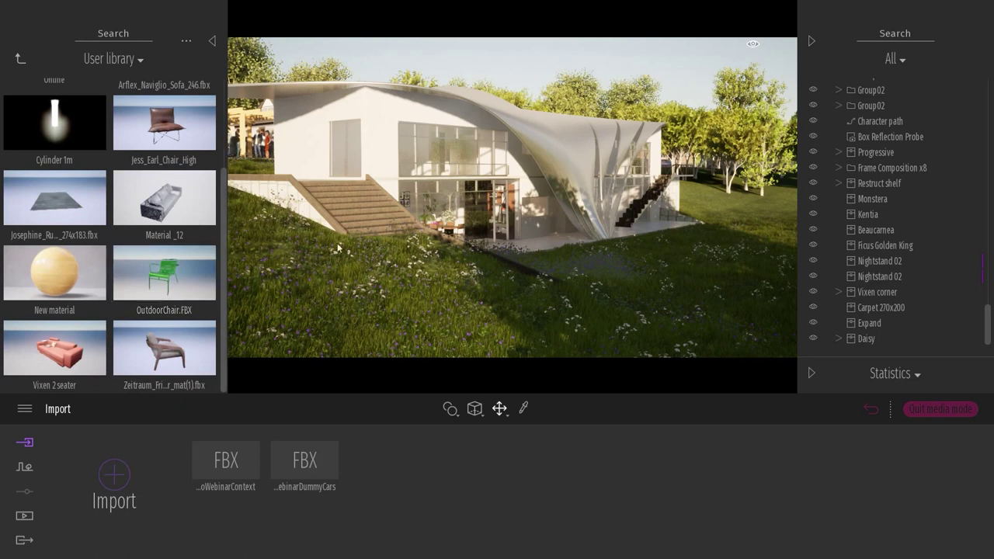
Place OutdoorChair.FBX from the user library on the terrace outside the dining area, then adjust its rotation and position
{"action": "key", "text": "w"}
{"action": "right_click_drag", "start_coordinate": [606, 204], "coordinate": [587, 236]}
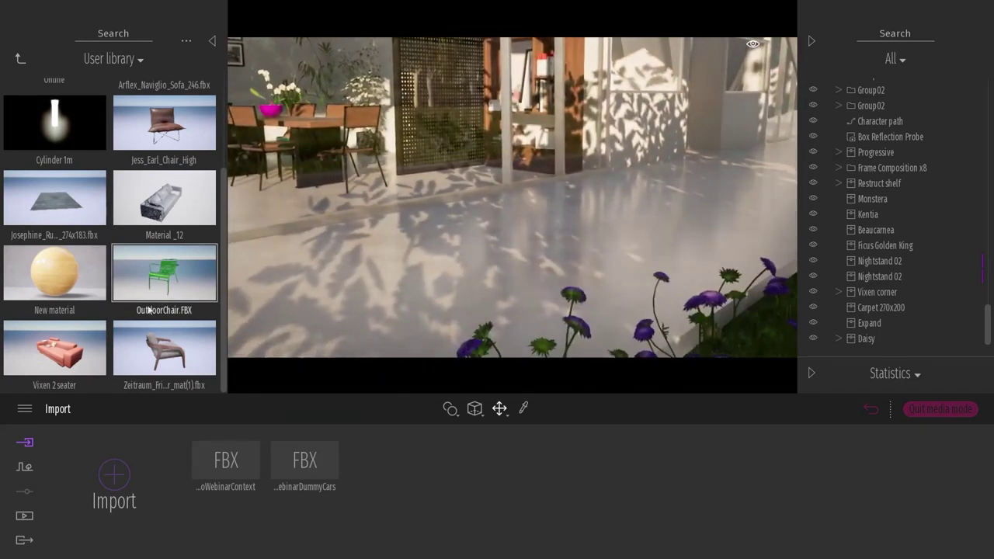
{"action": "left_click_drag", "start_coordinate": [168, 284], "coordinate": [501, 242]}
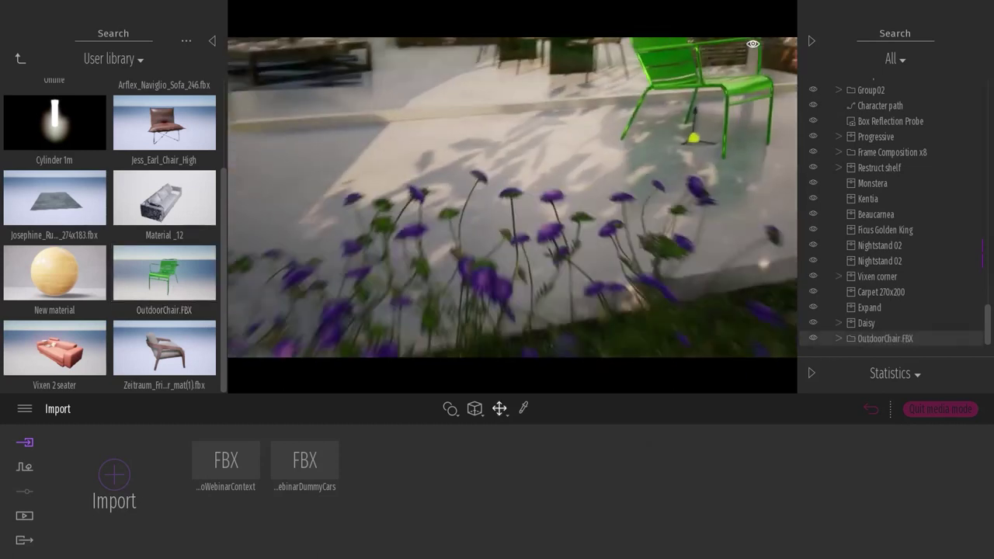
{"action": "left_click_drag", "start_coordinate": [431, 266], "coordinate": [348, 273]}
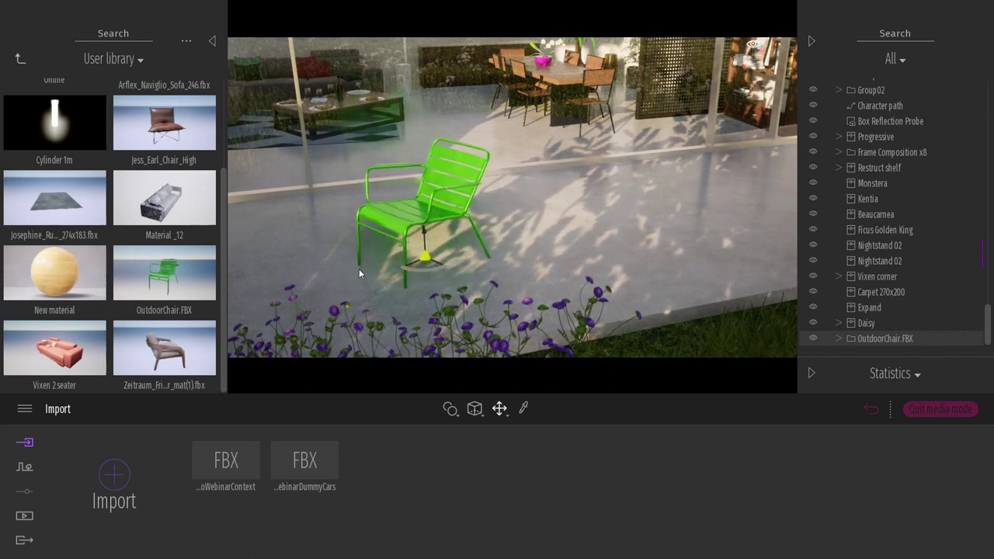
{"action": "right_click_drag", "start_coordinate": [408, 254], "coordinate": [390, 292]}
{"action": "left_click_drag", "start_coordinate": [373, 290], "coordinate": [625, 225]}
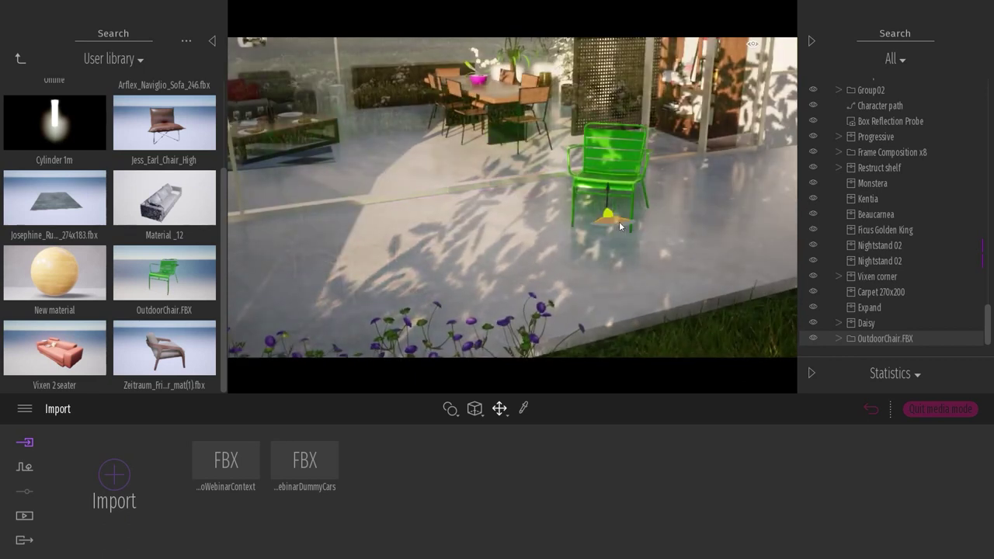
Add a second OutdoorChair.FBX on the terrace beside the first green chair and deselect it
{"action": "left_click_drag", "start_coordinate": [187, 274], "coordinate": [447, 244]}
{"action": "key", "text": "Escape"}
{"action": "right_click_drag", "start_coordinate": [575, 286], "coordinate": [502, 289]}
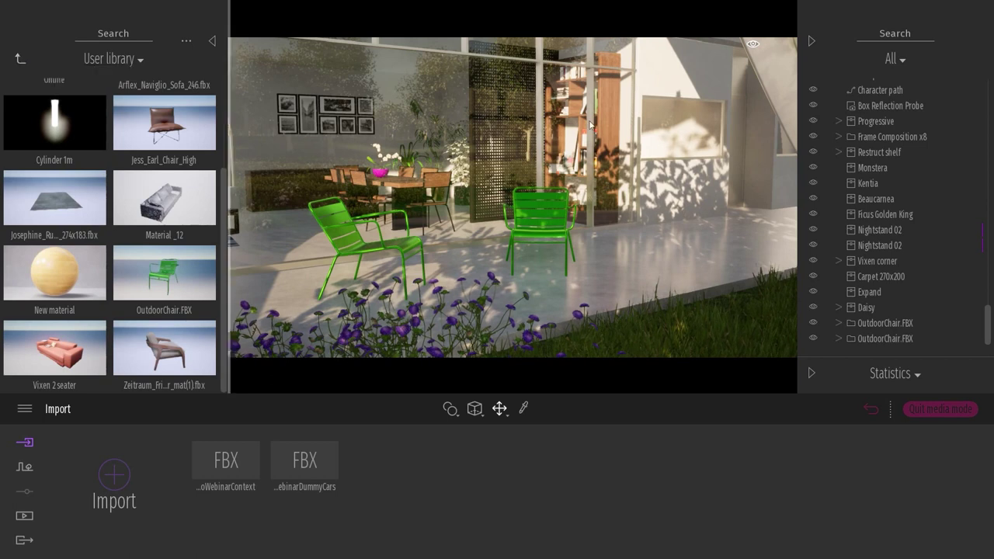
Return the library to its top level and recall the saved Image1 view of the pavilion
{"action": "scroll", "coordinate": [592, 144], "scroll_direction": "down", "scroll_amount": 10}
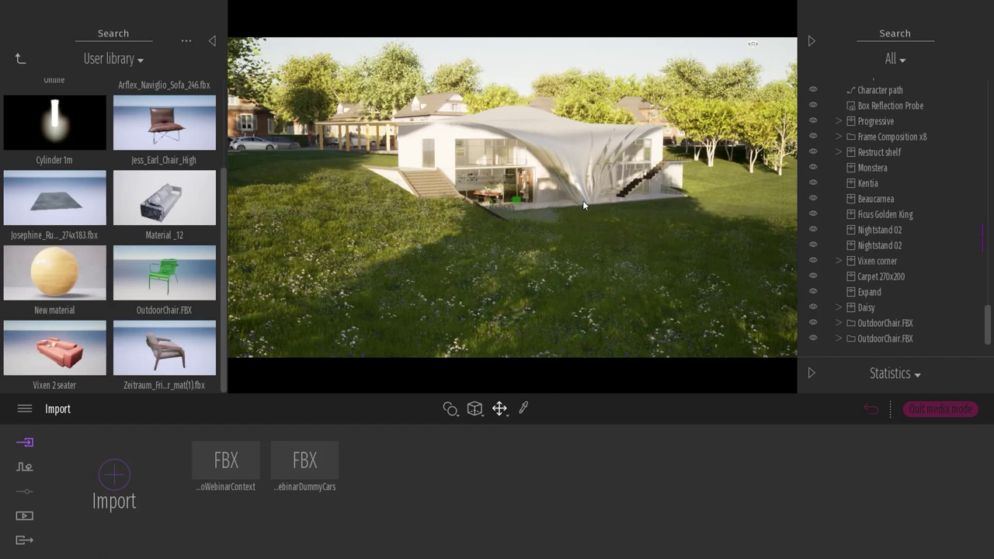
{"action": "left_click", "coordinate": [21, 60]}
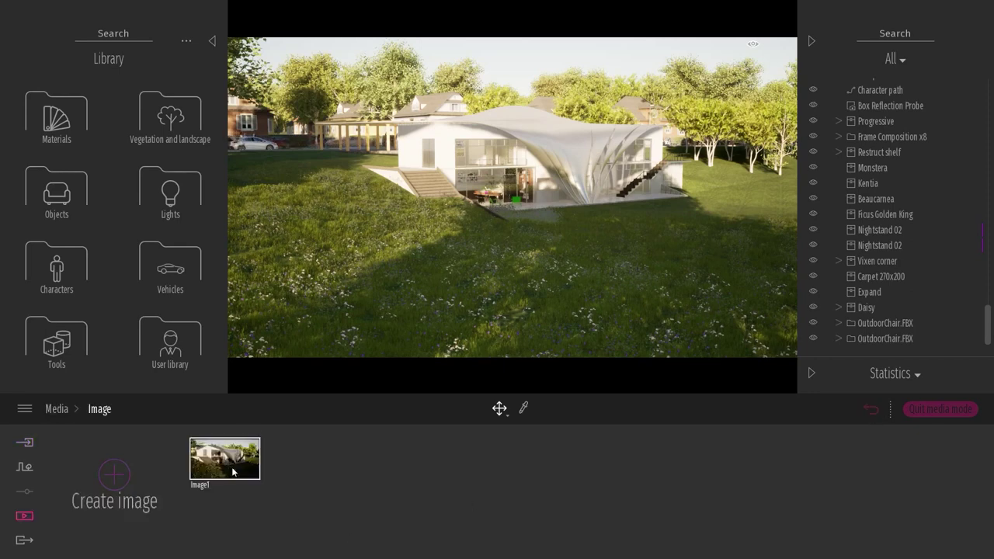
{"action": "left_click", "coordinate": [116, 414]}
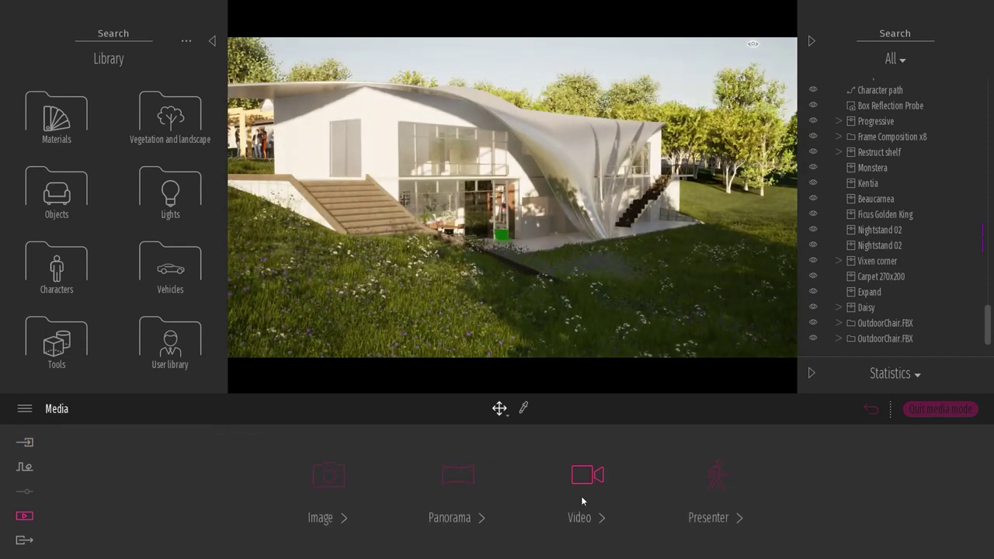
Open Video1 and scrub its timeline from Part01 into Part02 and back to preview the furnished pavilion
{"action": "left_click", "coordinate": [584, 485]}
{"action": "left_click", "coordinate": [255, 465]}
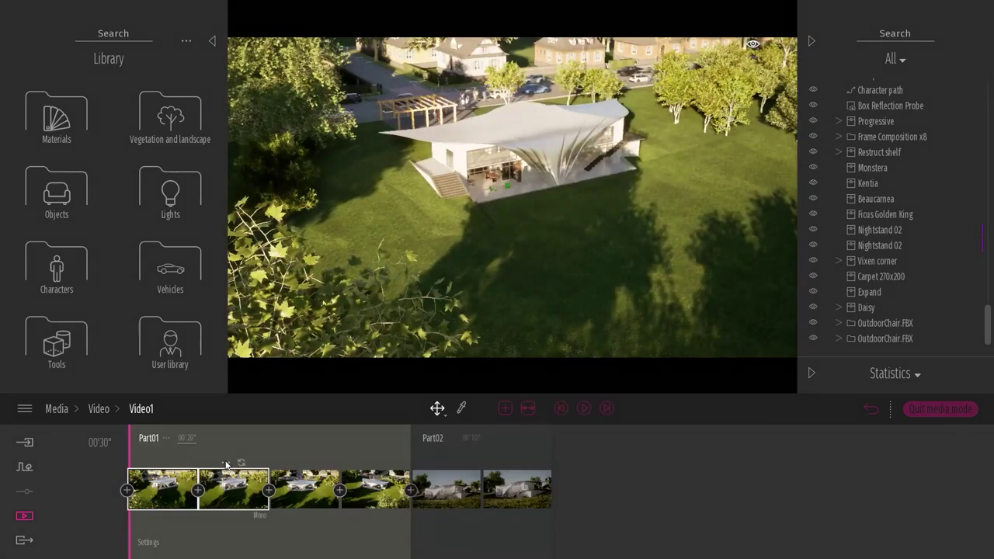
{"action": "left_click_drag", "start_coordinate": [145, 524], "coordinate": [451, 503]}
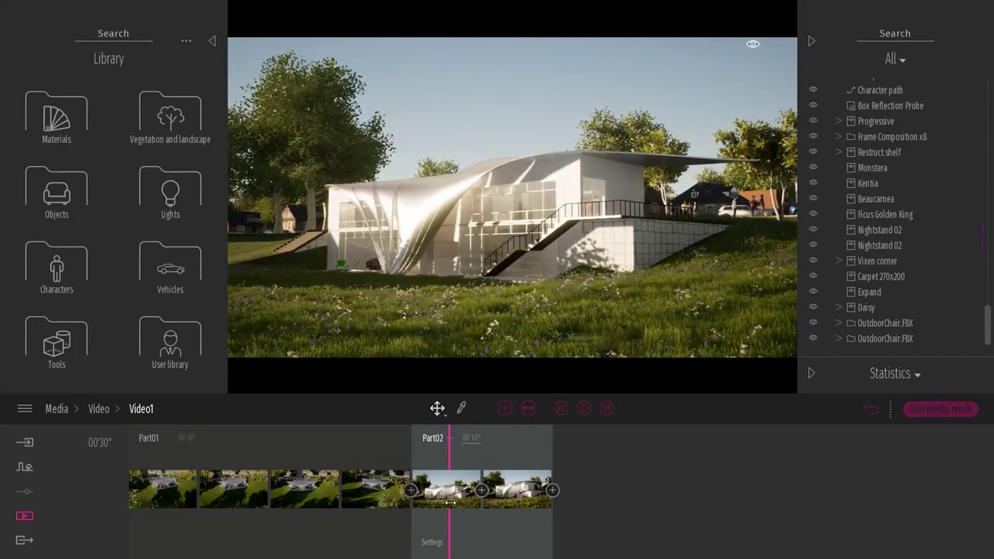
{"action": "left_click_drag", "start_coordinate": [450, 503], "coordinate": [153, 504]}
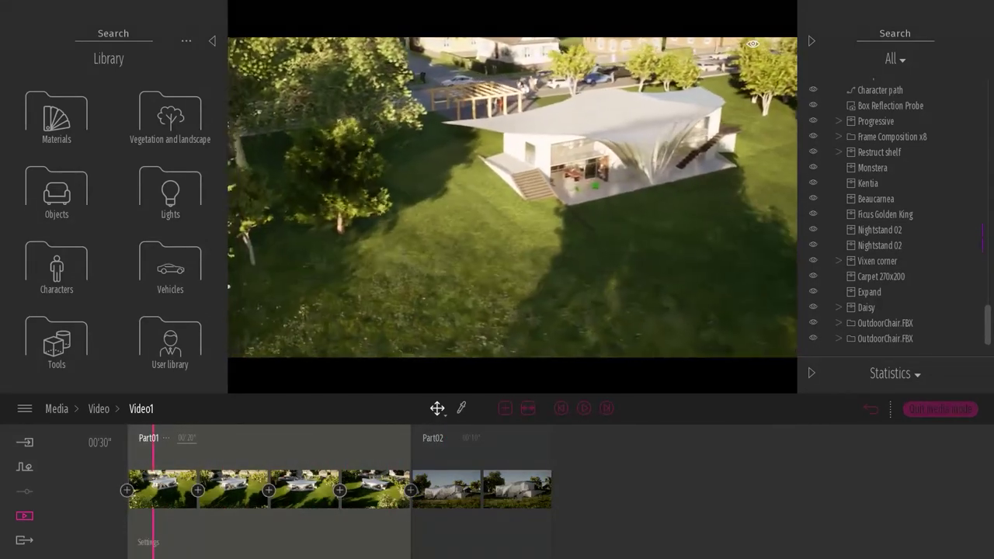